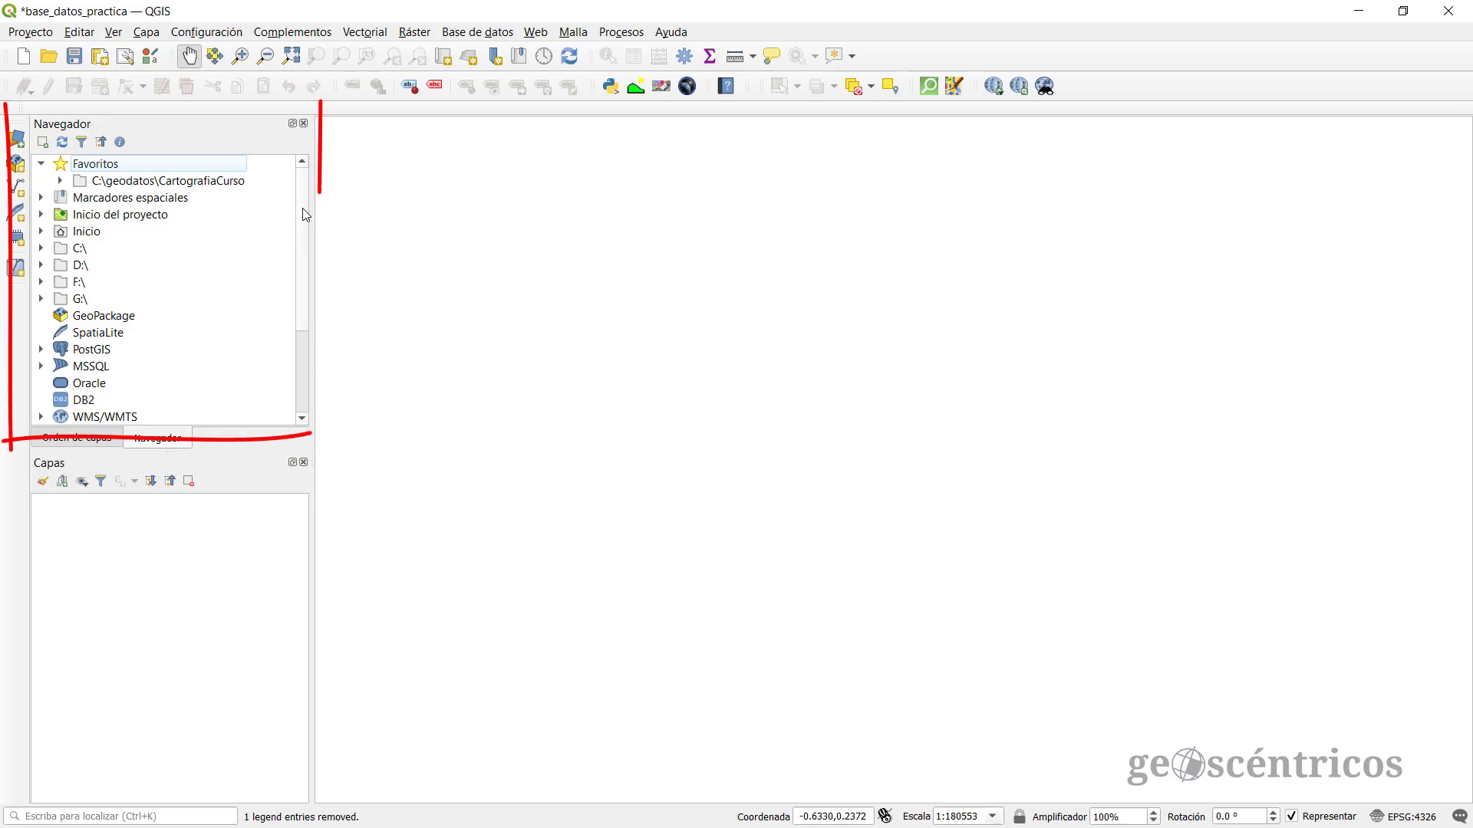
Step: Examine the database providers in the browser tree, from GeoPackage and SpatiaLite through PostGIS, MSSQL, Oracle and DB2
left_click_drag(305, 215, 306, 274)
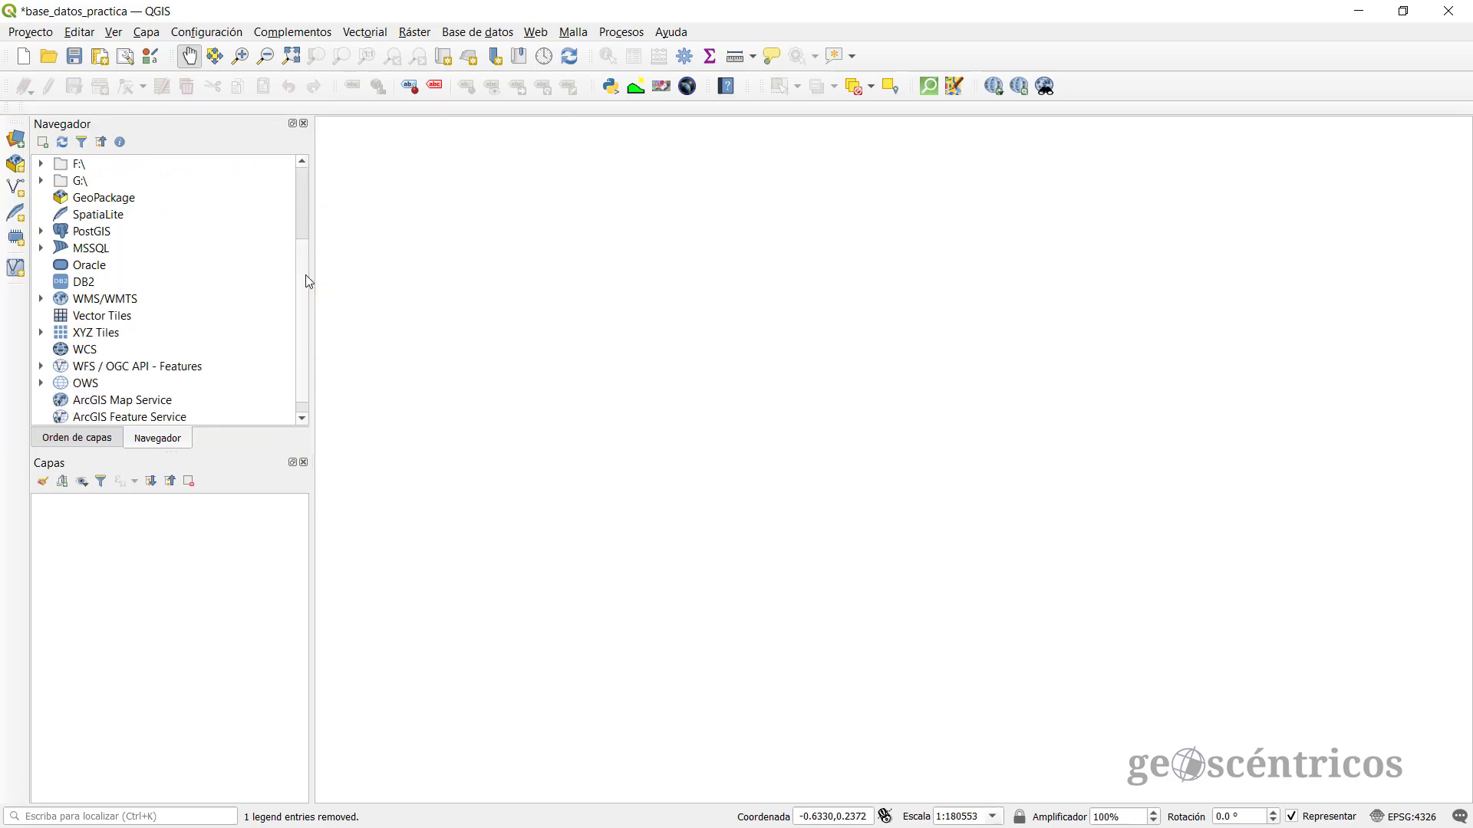
left_click(102, 201)
left_click(112, 216)
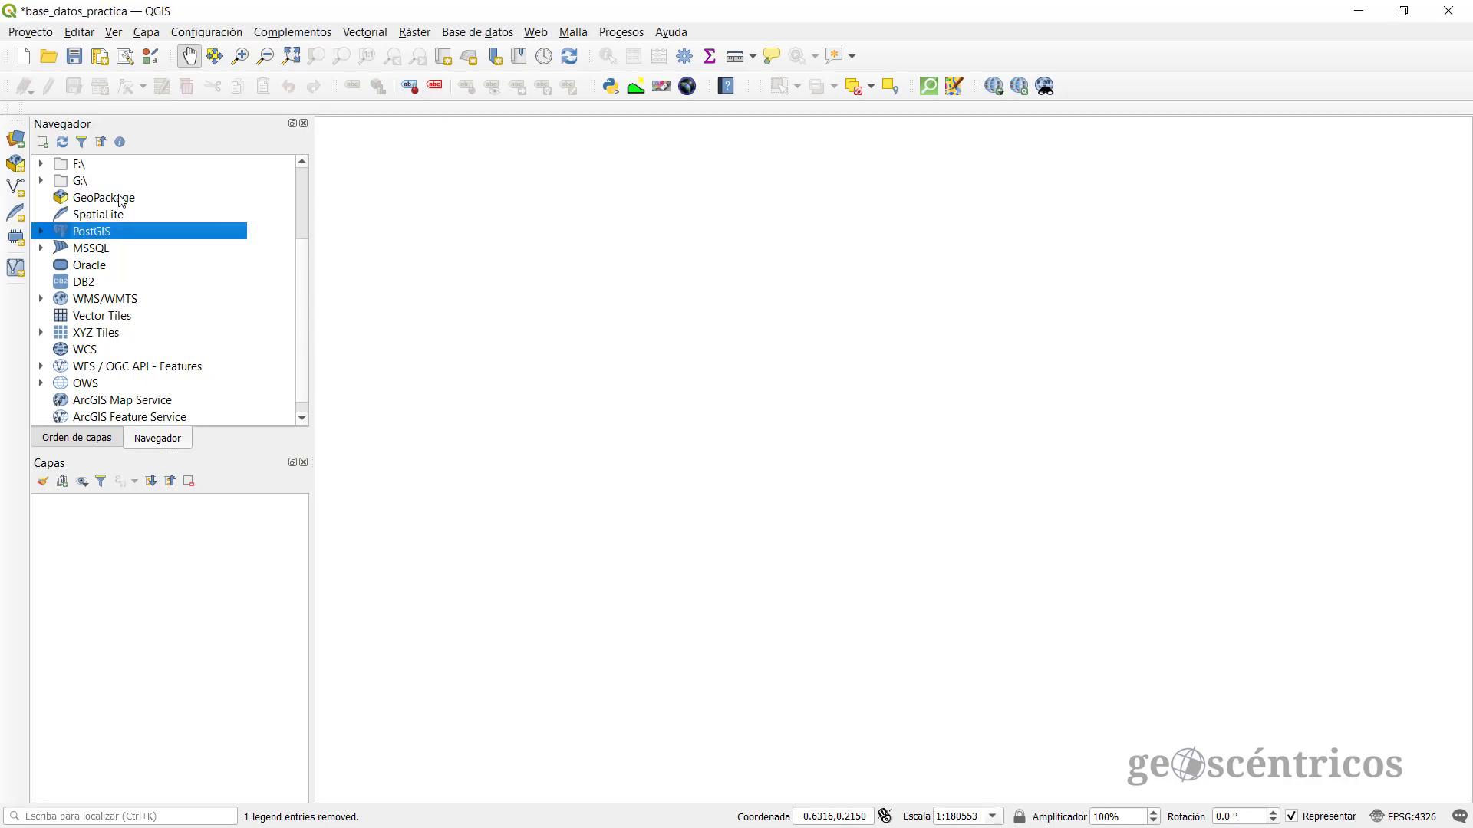
left_click(121, 201)
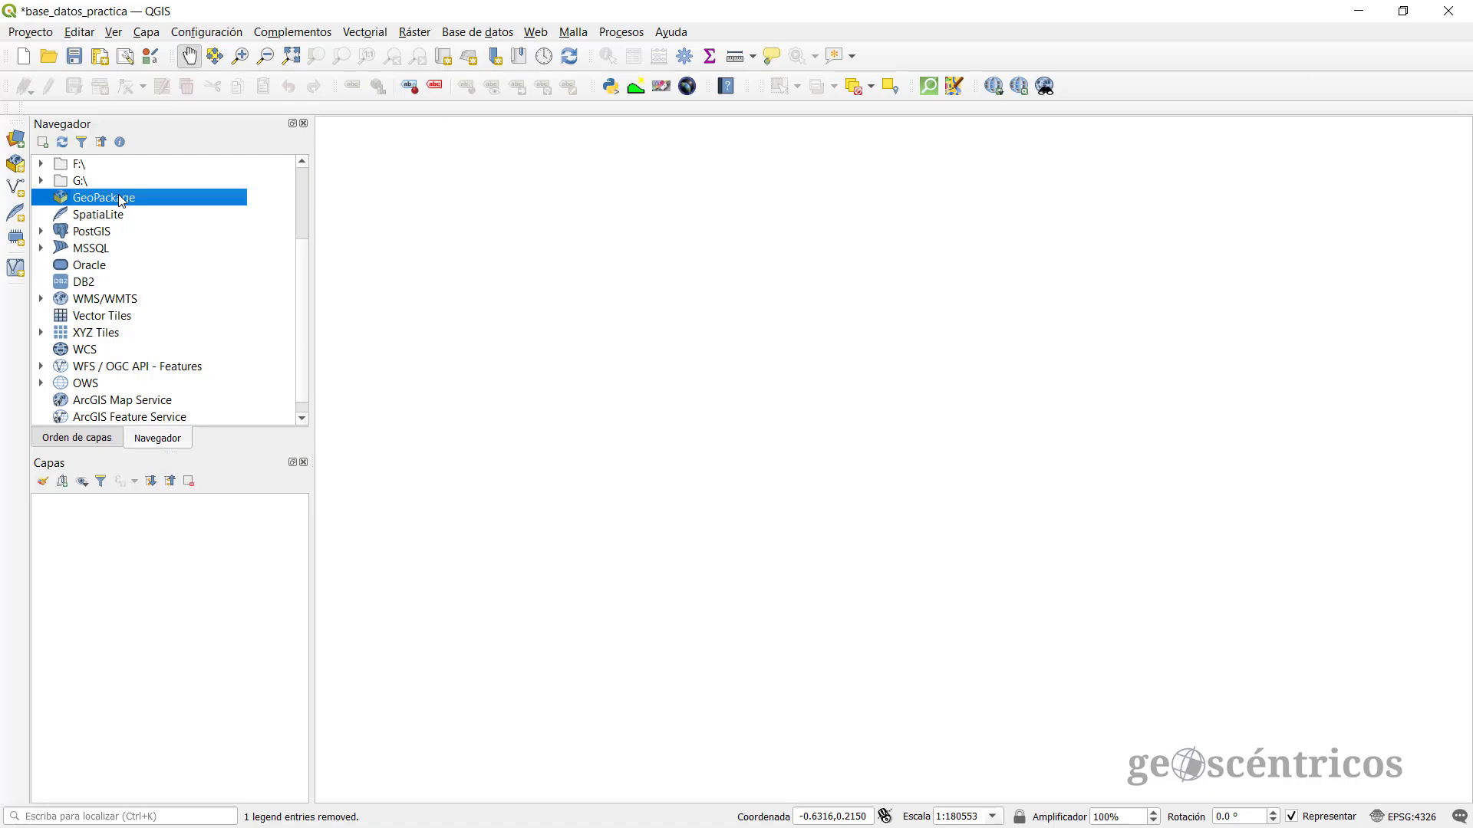
left_click(119, 218)
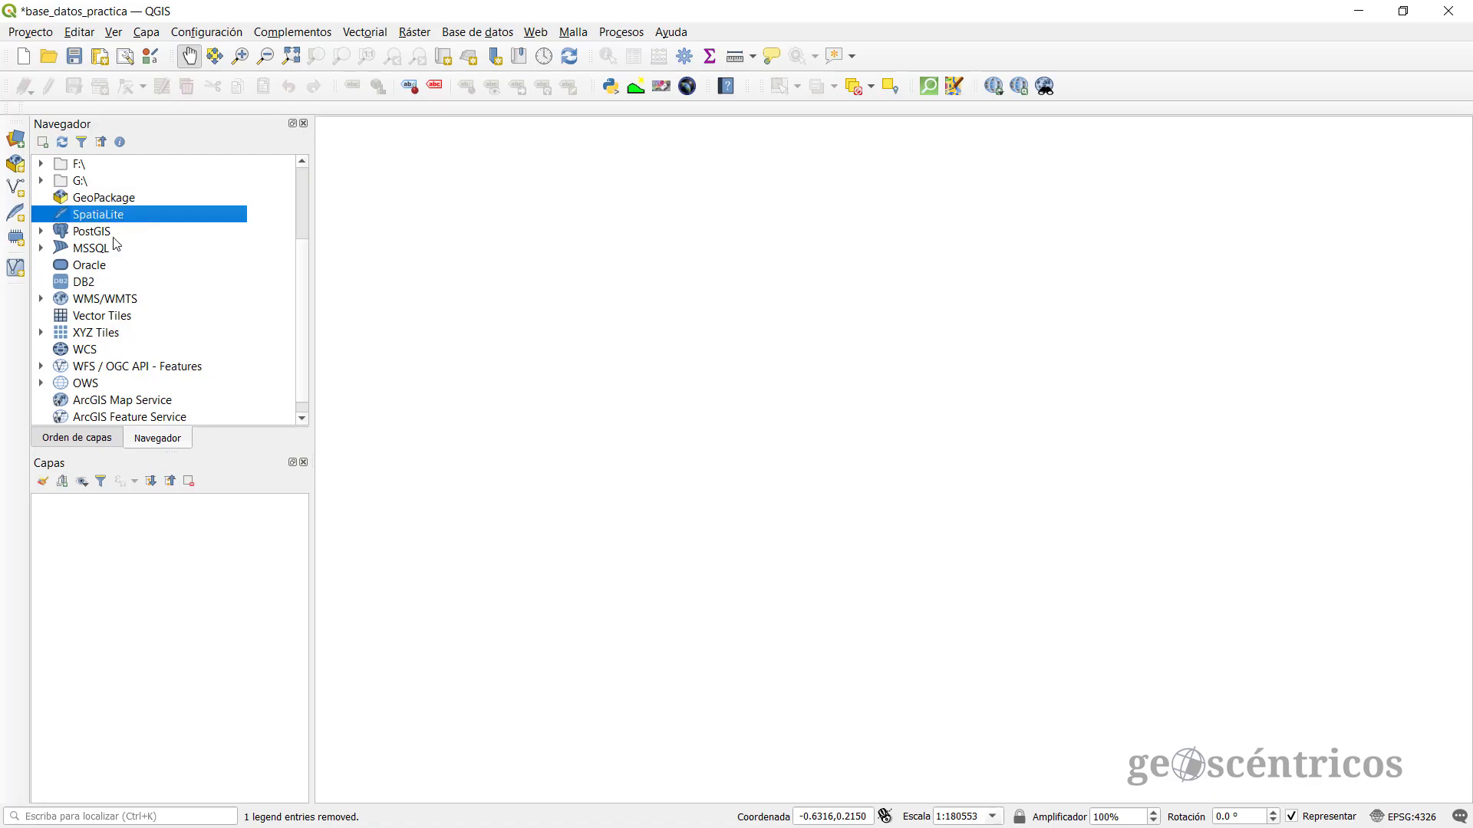
left_click(115, 234)
left_click(112, 252)
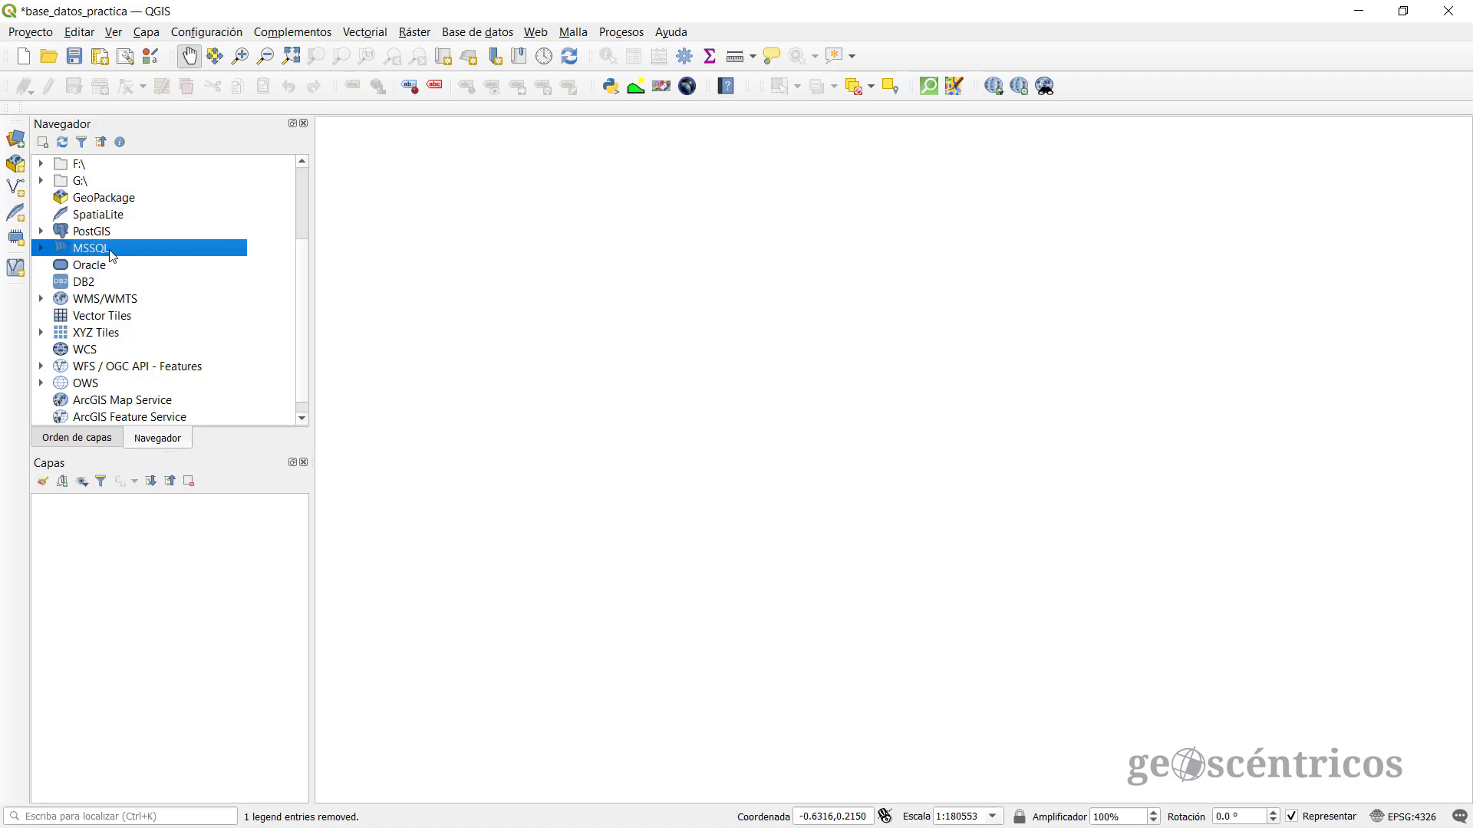
left_click(119, 269)
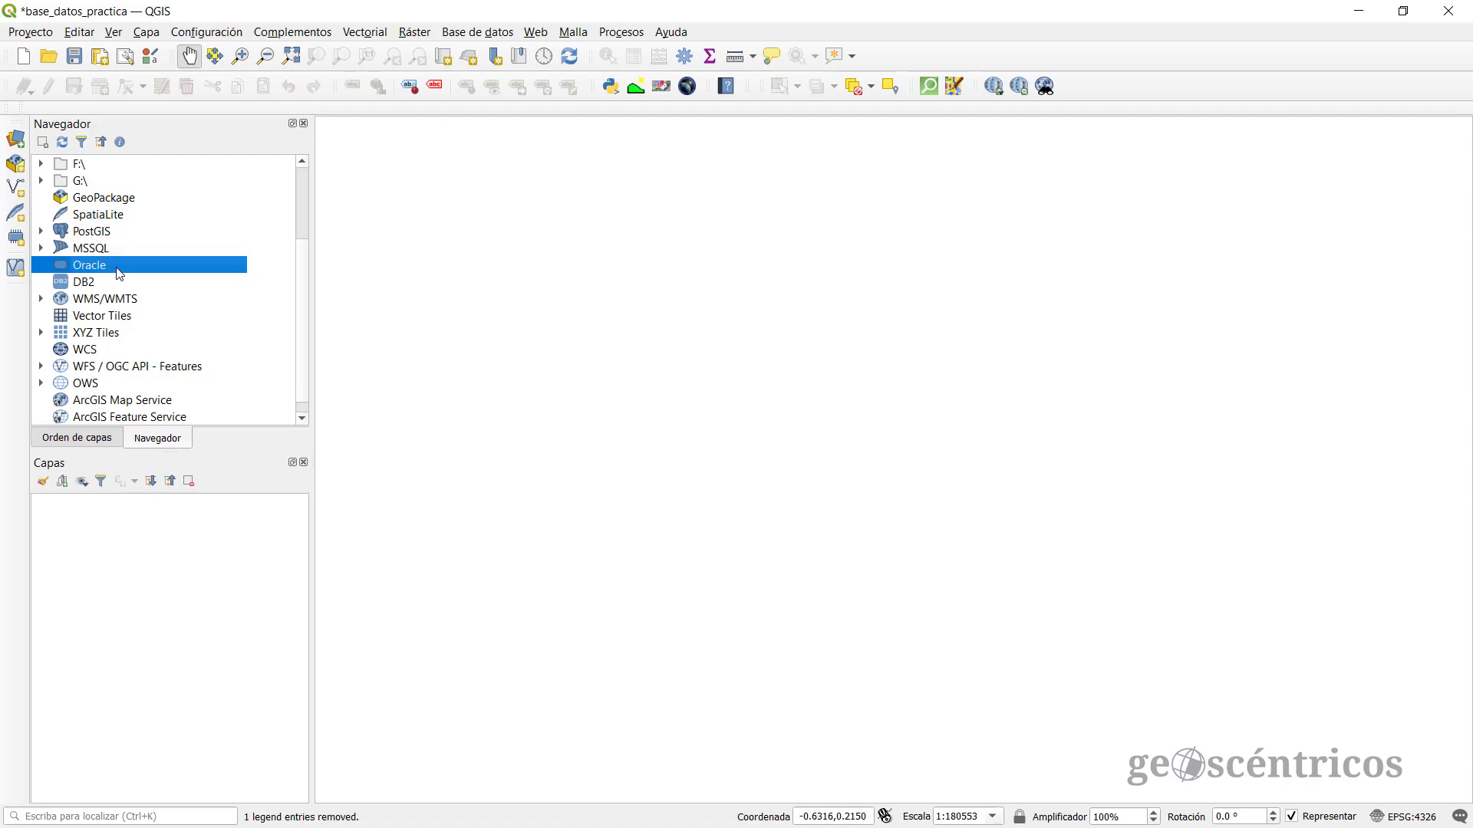
left_click(115, 286)
left_click(91, 199)
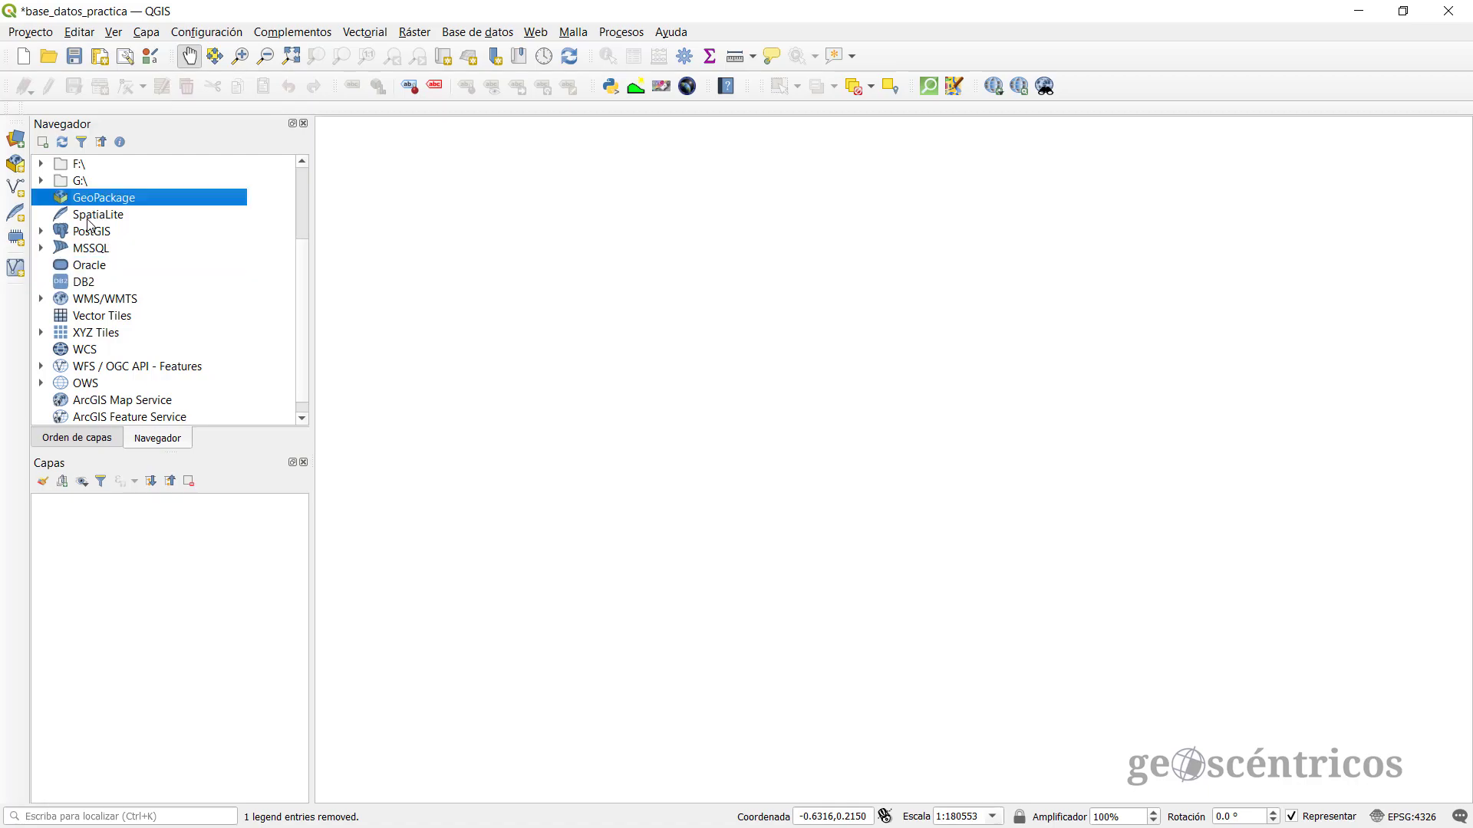
left_click(89, 215)
left_click(87, 234)
left_click(88, 250)
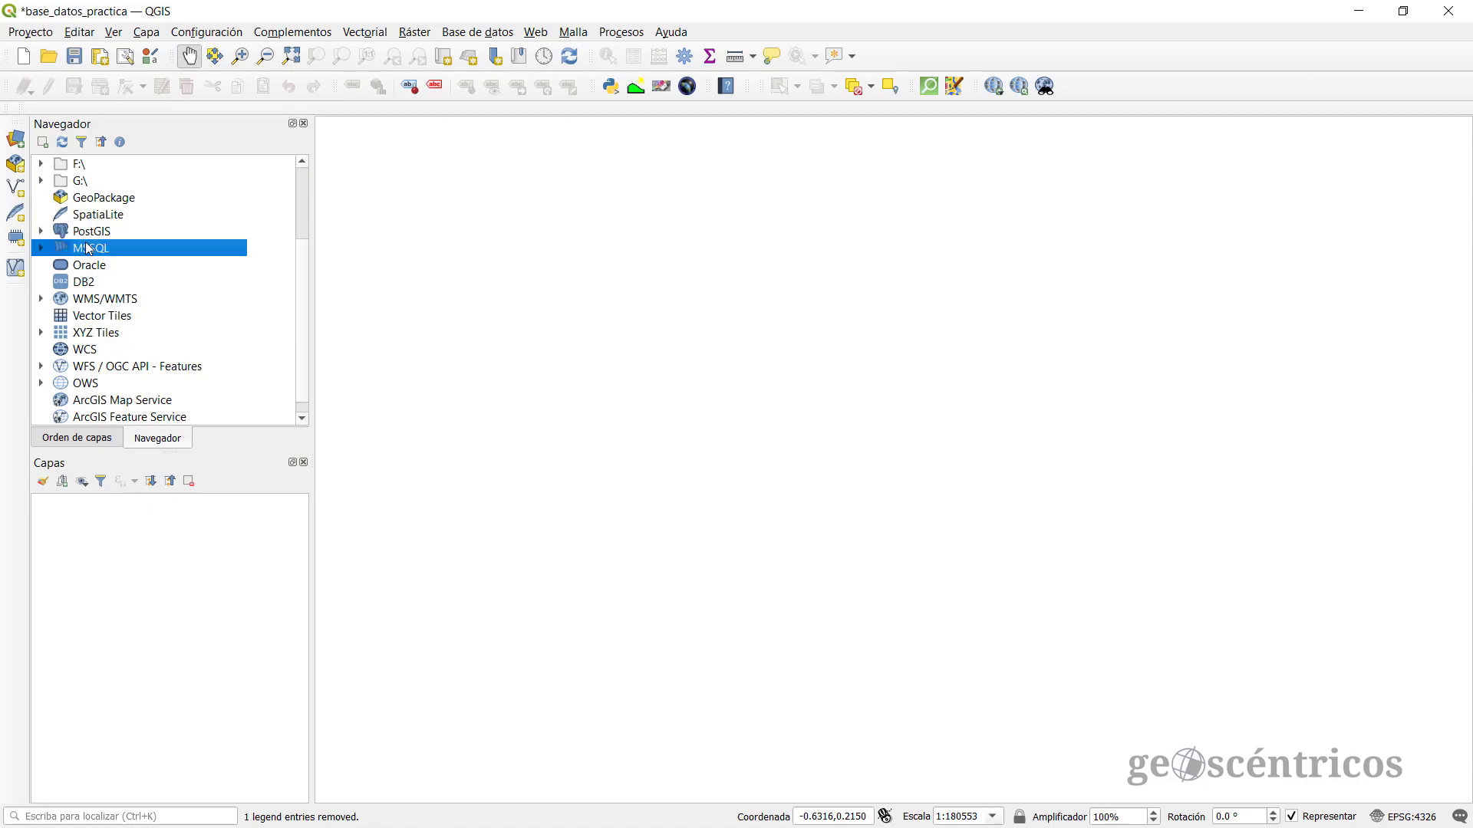
left_click(88, 267)
left_click(87, 285)
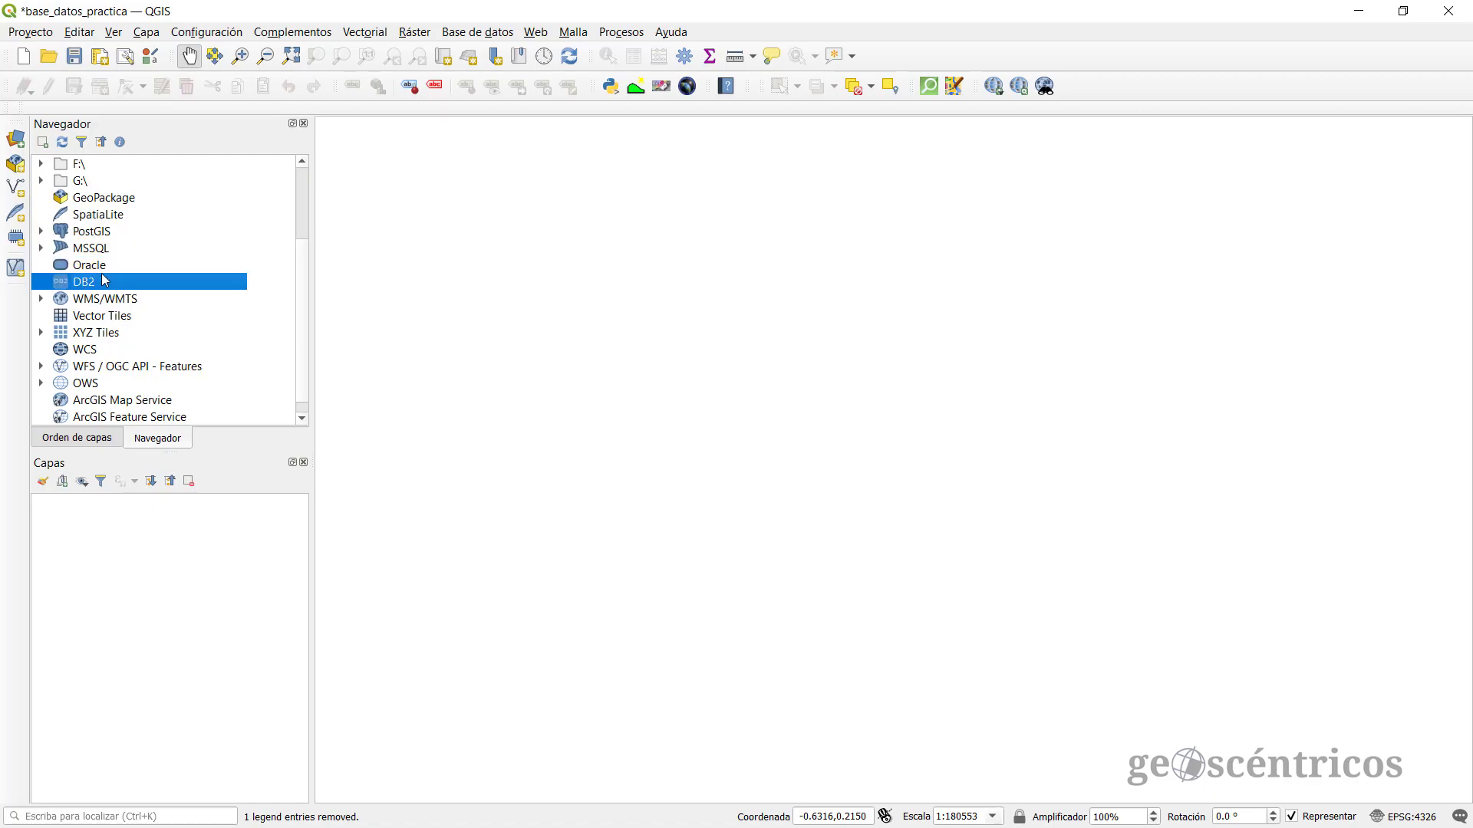
Step: Review the GeoPackage, SpatiaLite, PostgreSQL, MSSQL, Oracle and DB2 connection pages in the data source manager and close it
left_click(17, 141)
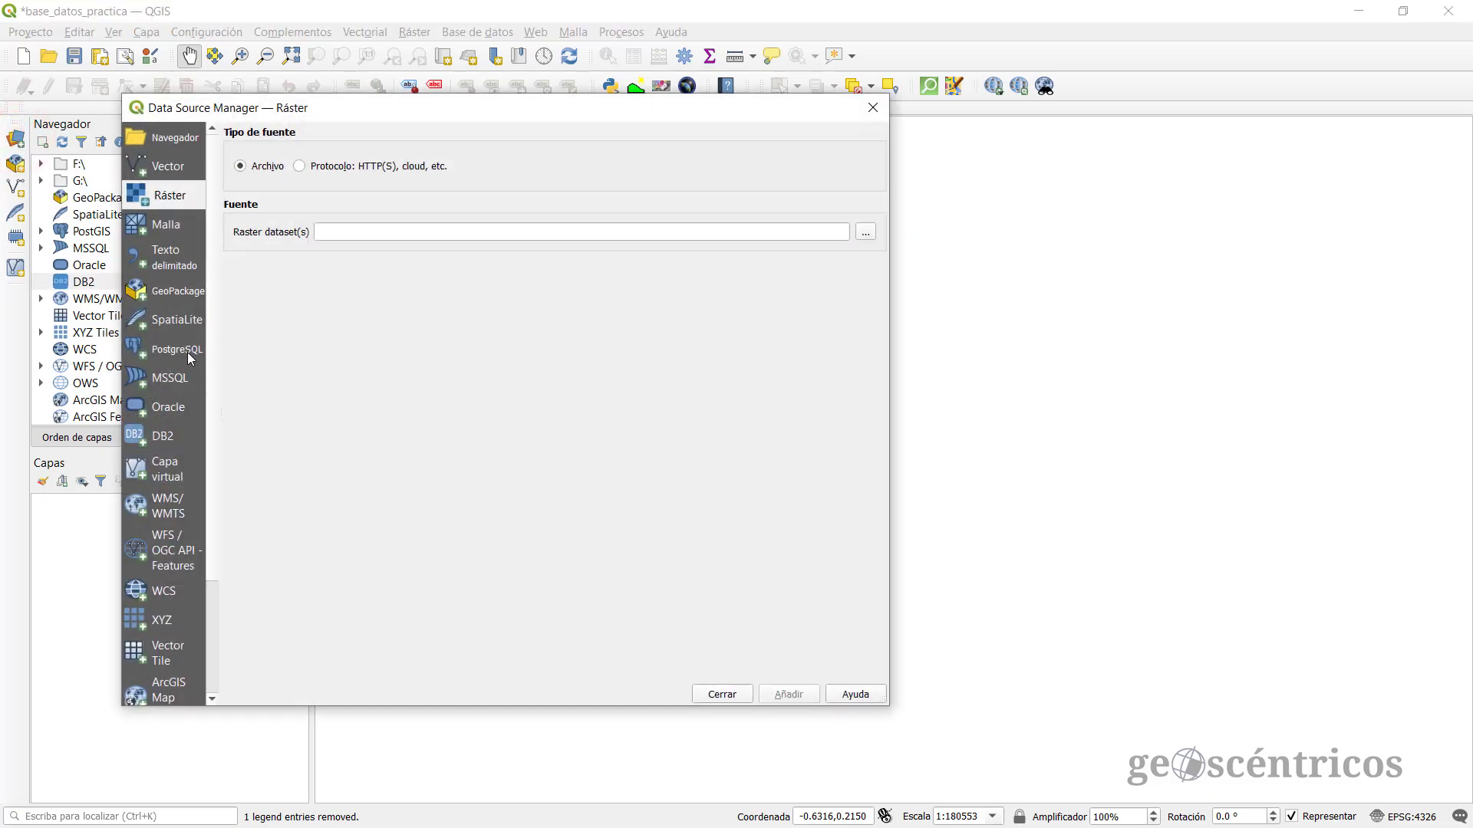
left_click(174, 299)
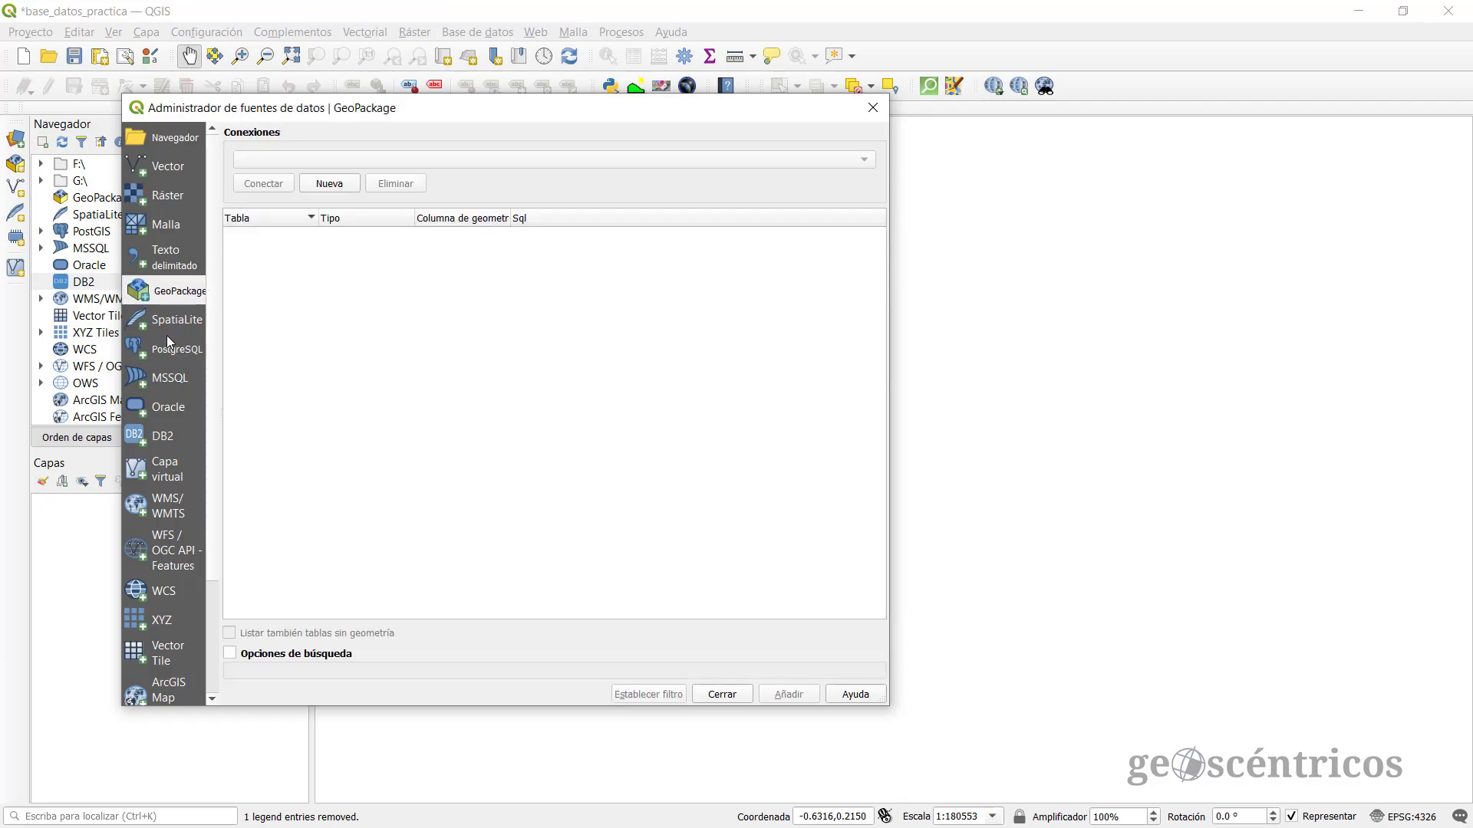
left_click(173, 325)
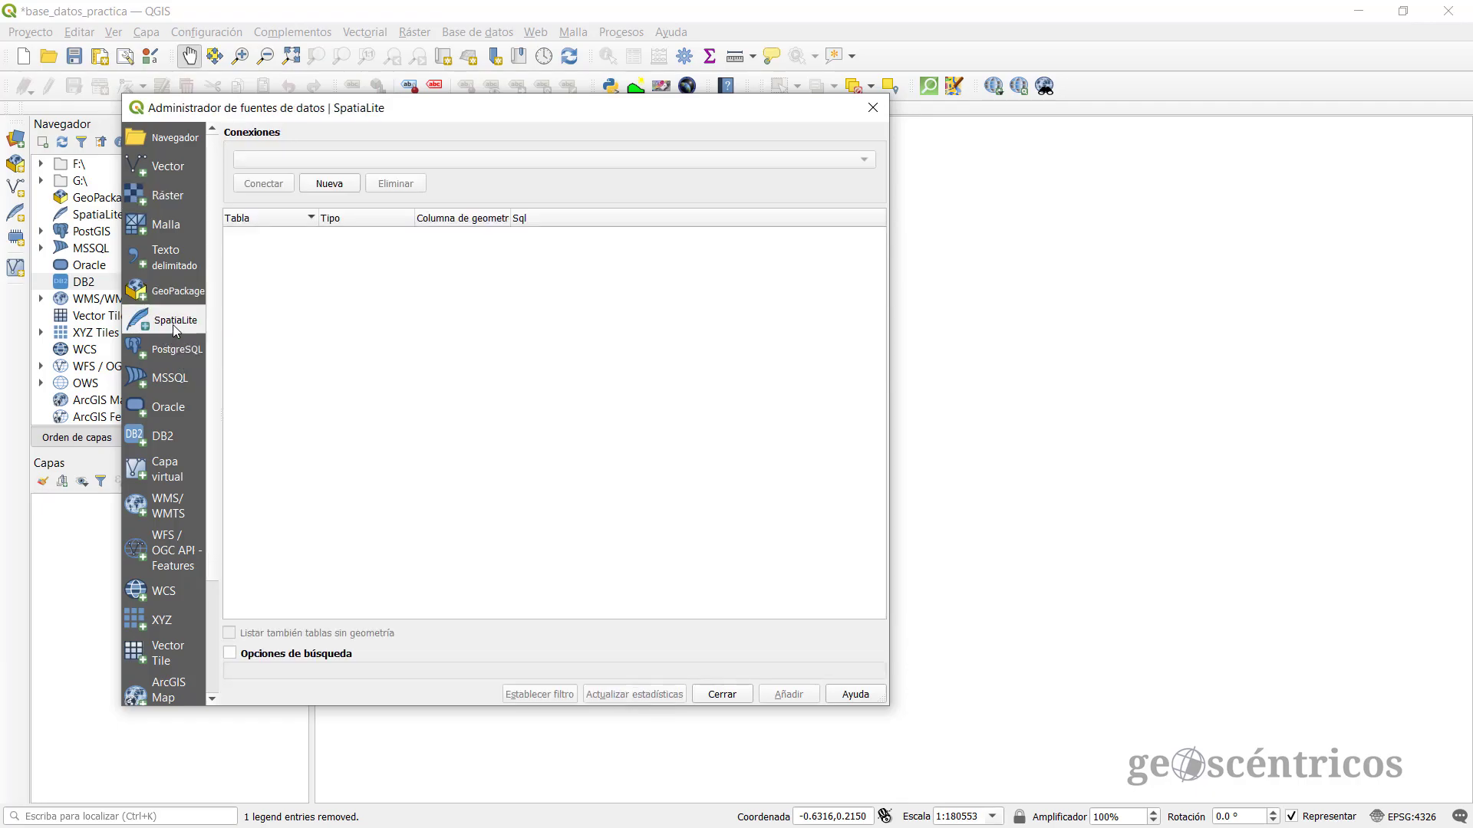
left_click(175, 356)
left_click(172, 379)
left_click(170, 406)
left_click(164, 436)
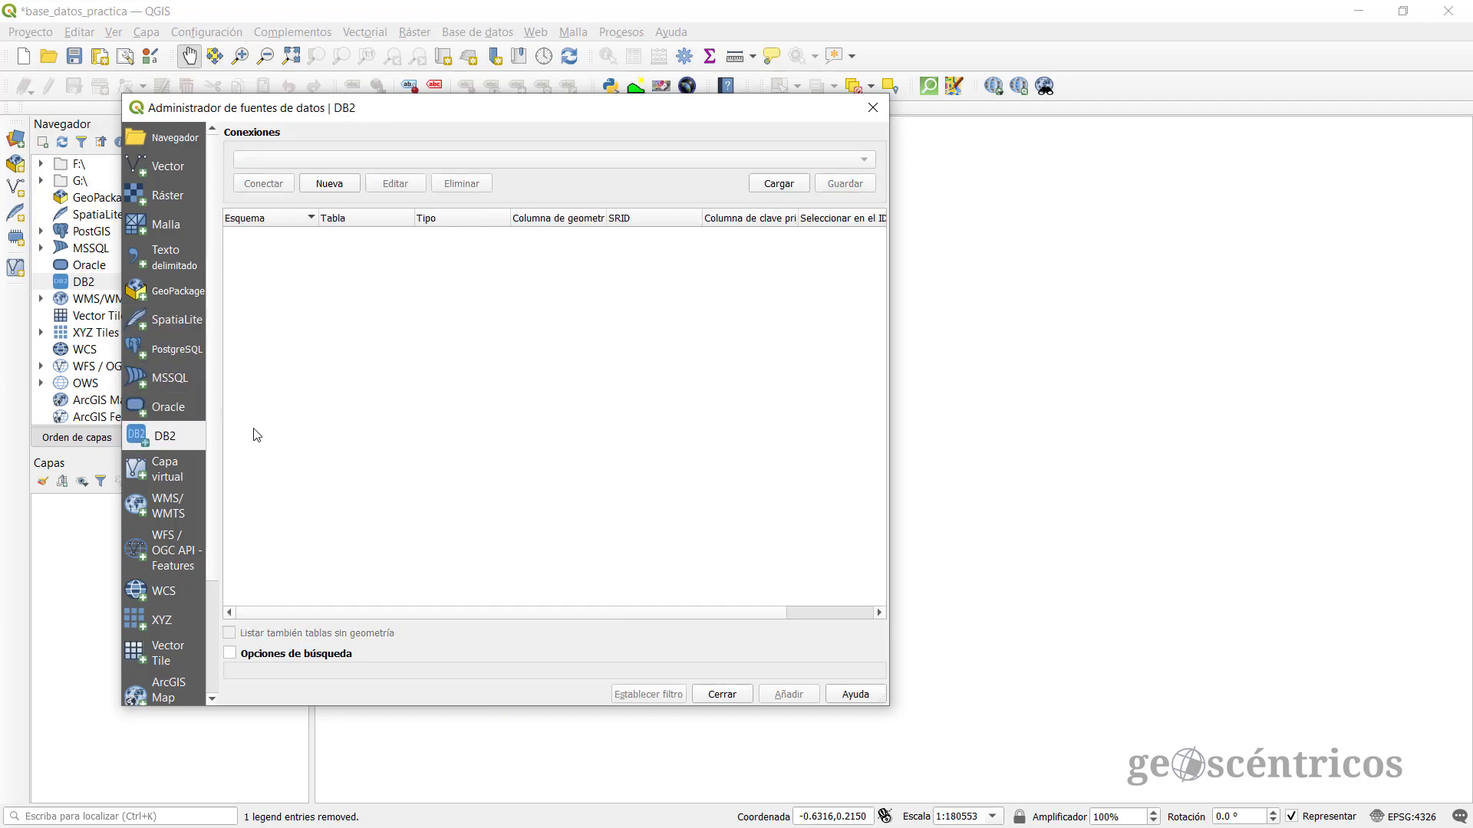
left_click(873, 107)
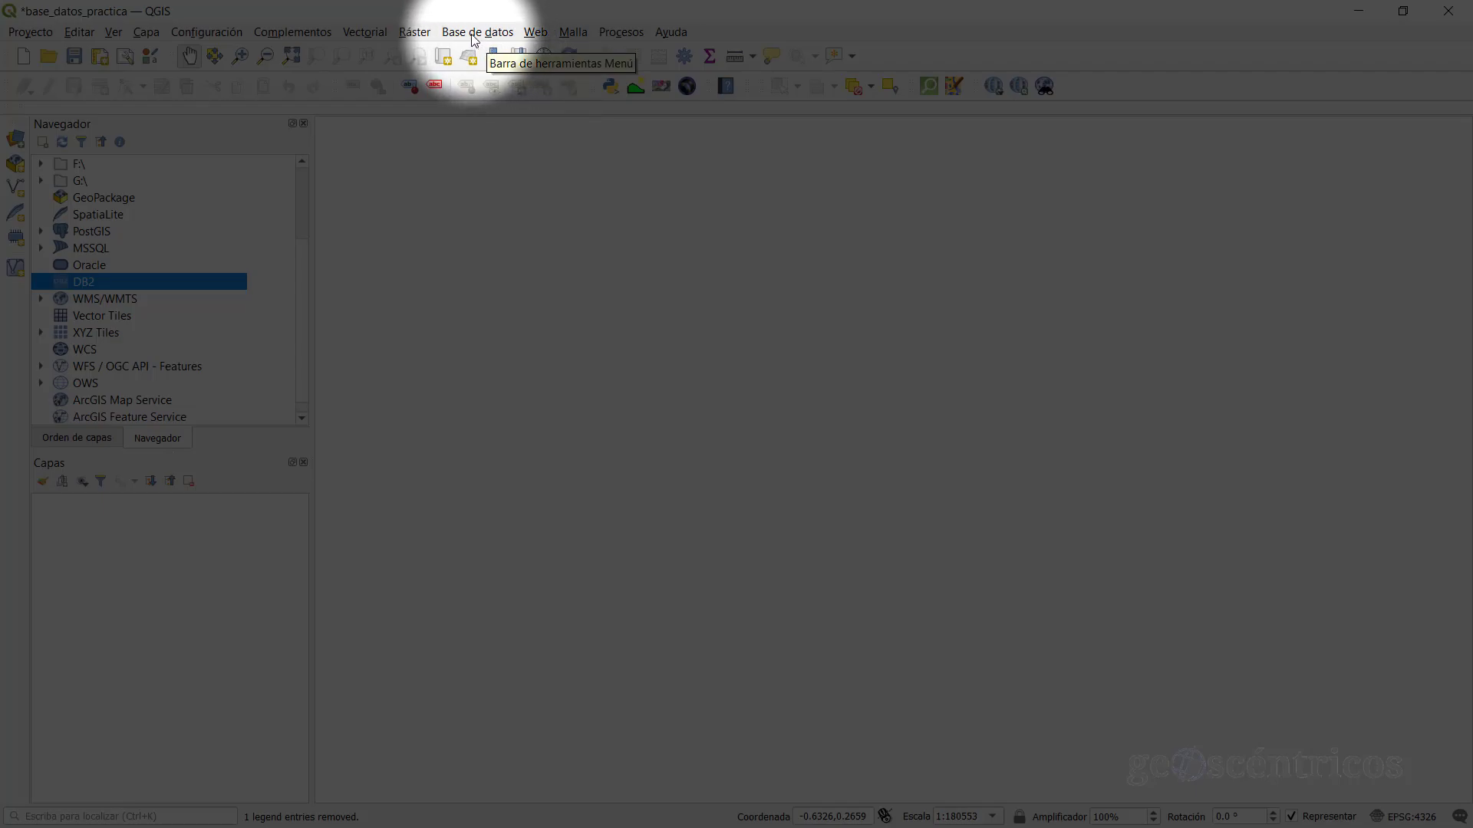
Step: Inspect the GeoPackage, Oracle Spatial, PostGIS and SpatiaLite providers in the database manager, and return to the main project window
left_click(471, 34)
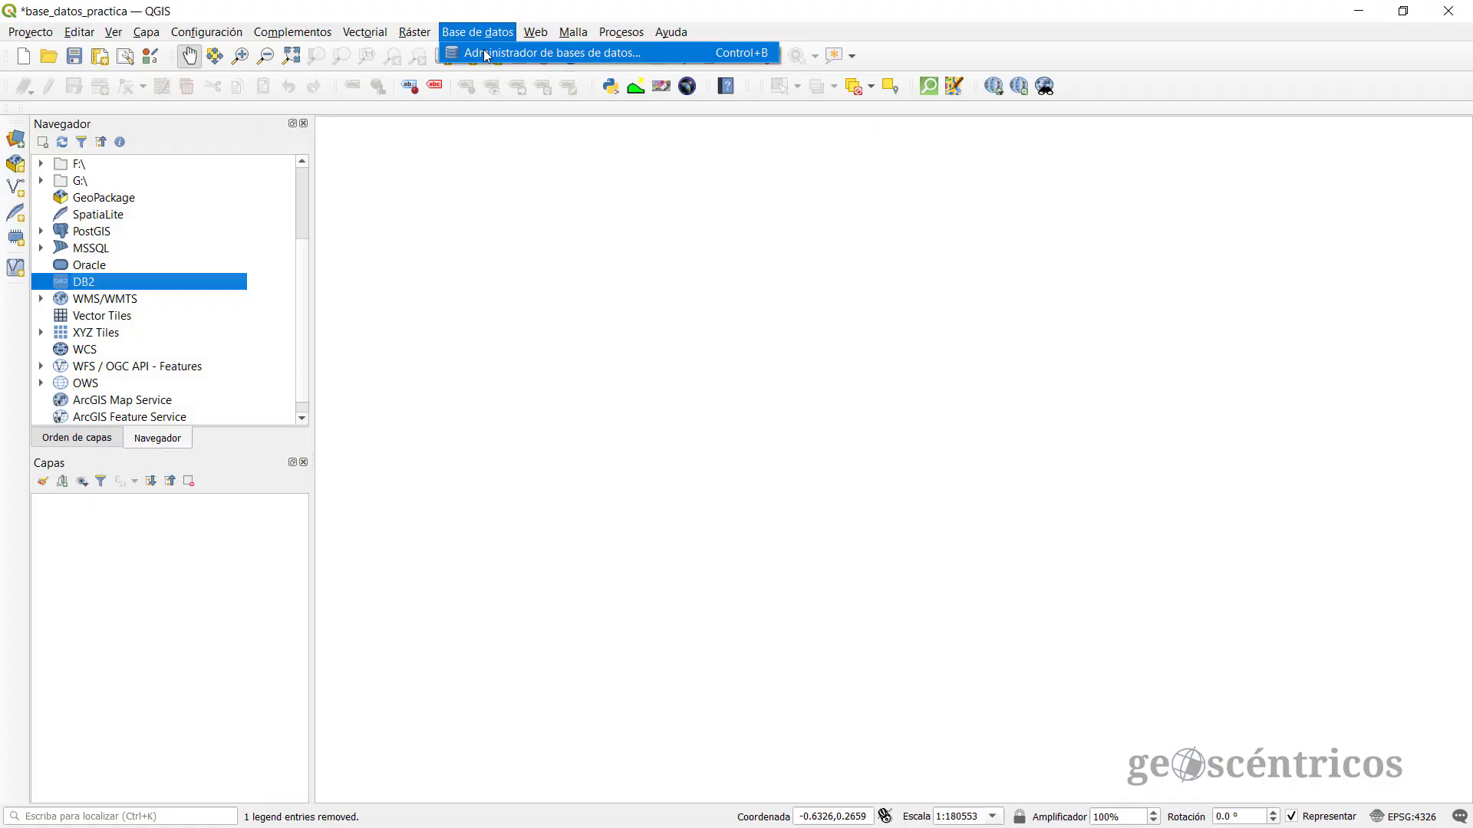
left_click(485, 53)
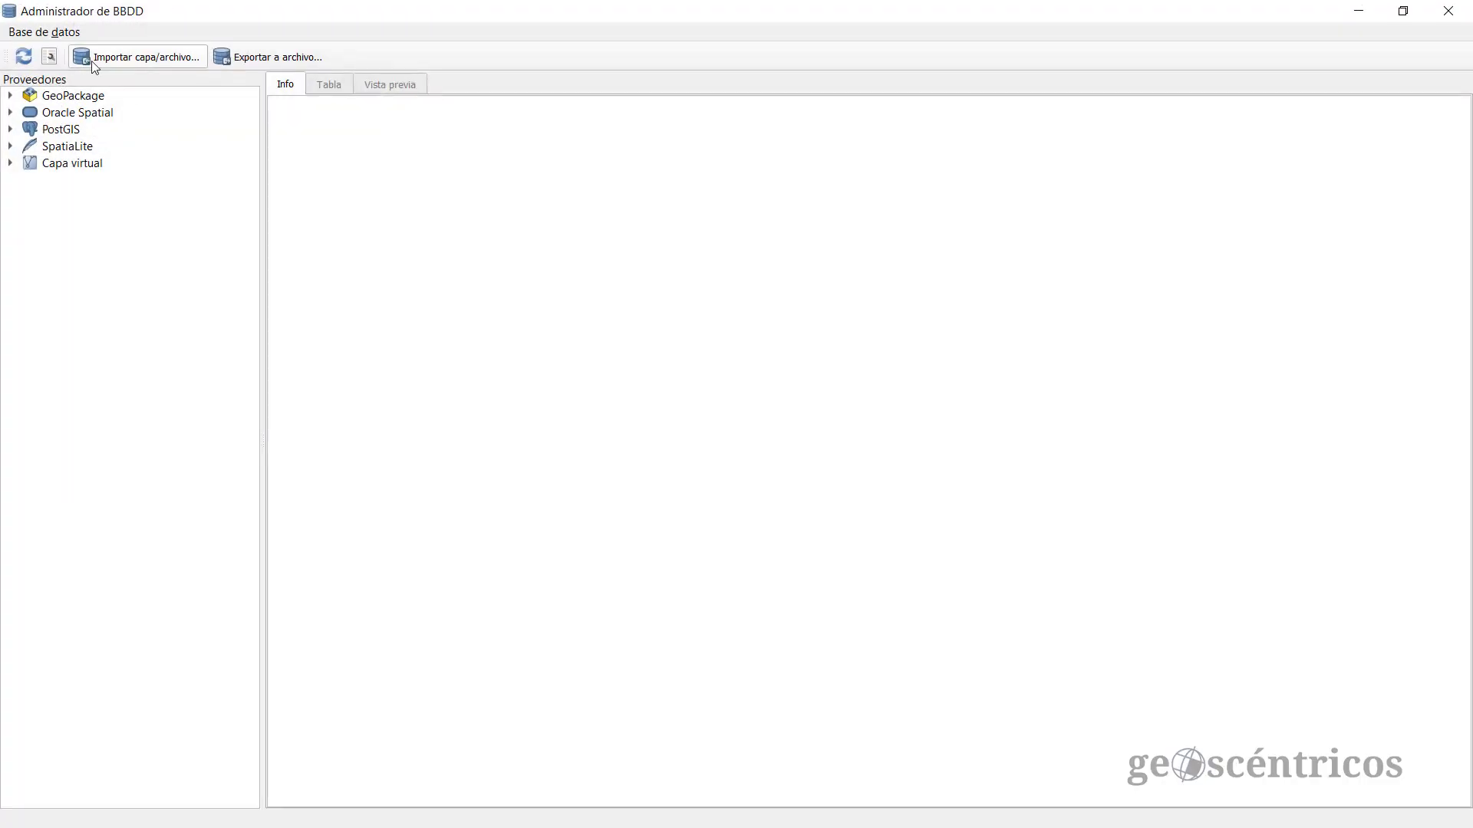
left_click(13, 97)
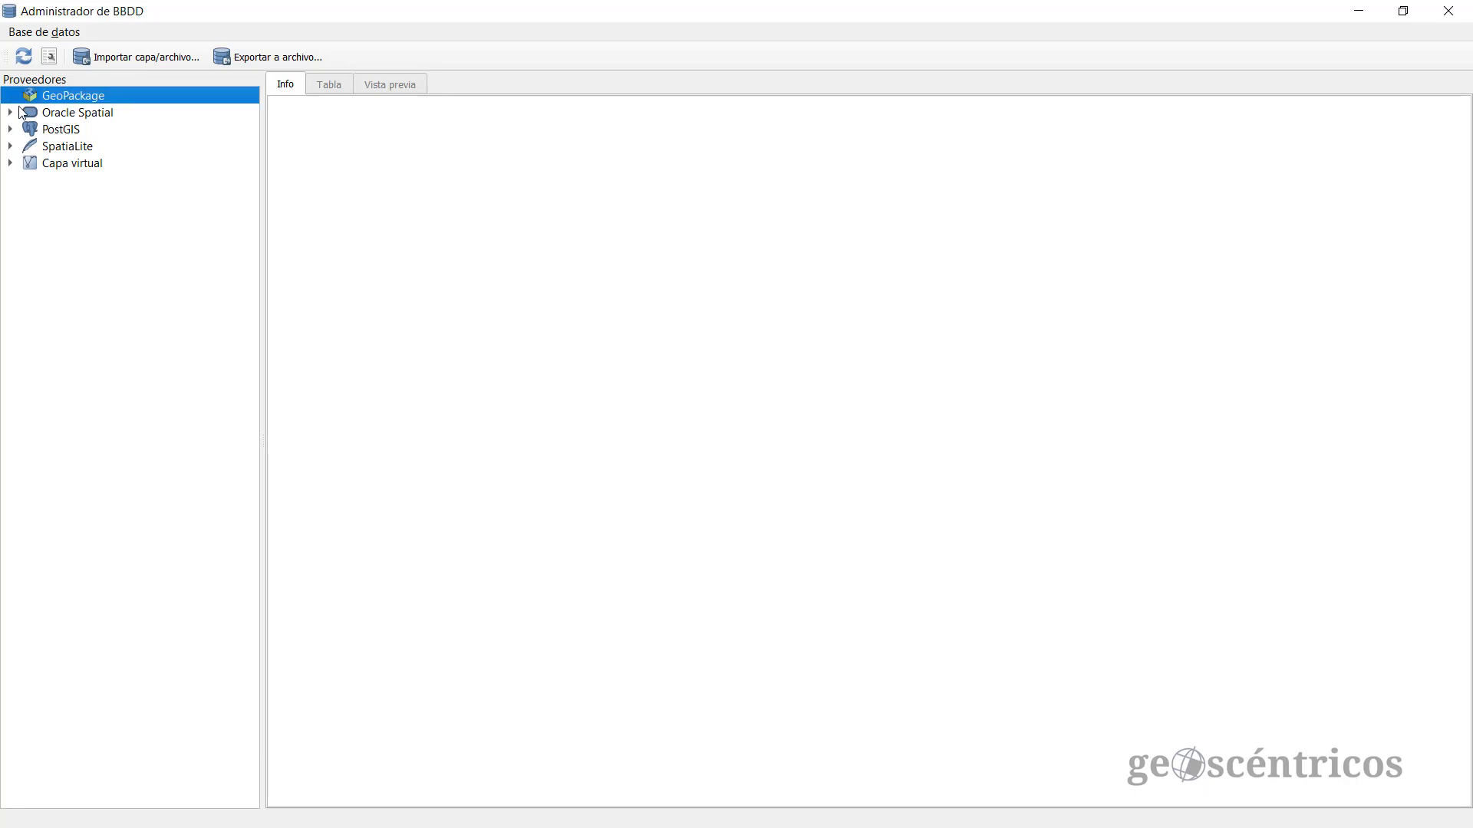
left_click(14, 115)
left_click(14, 130)
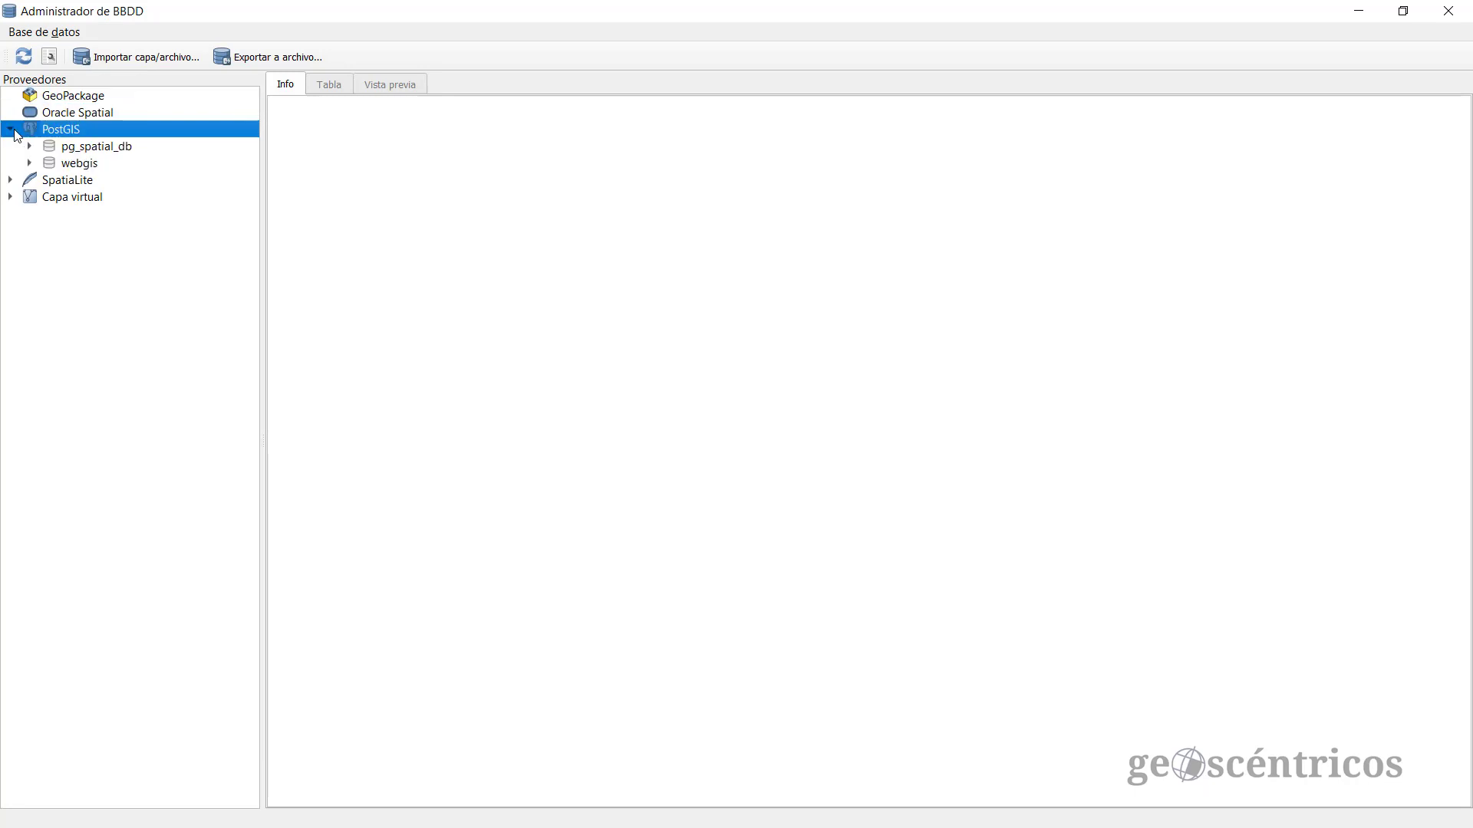
left_click(14, 131)
left_click(13, 148)
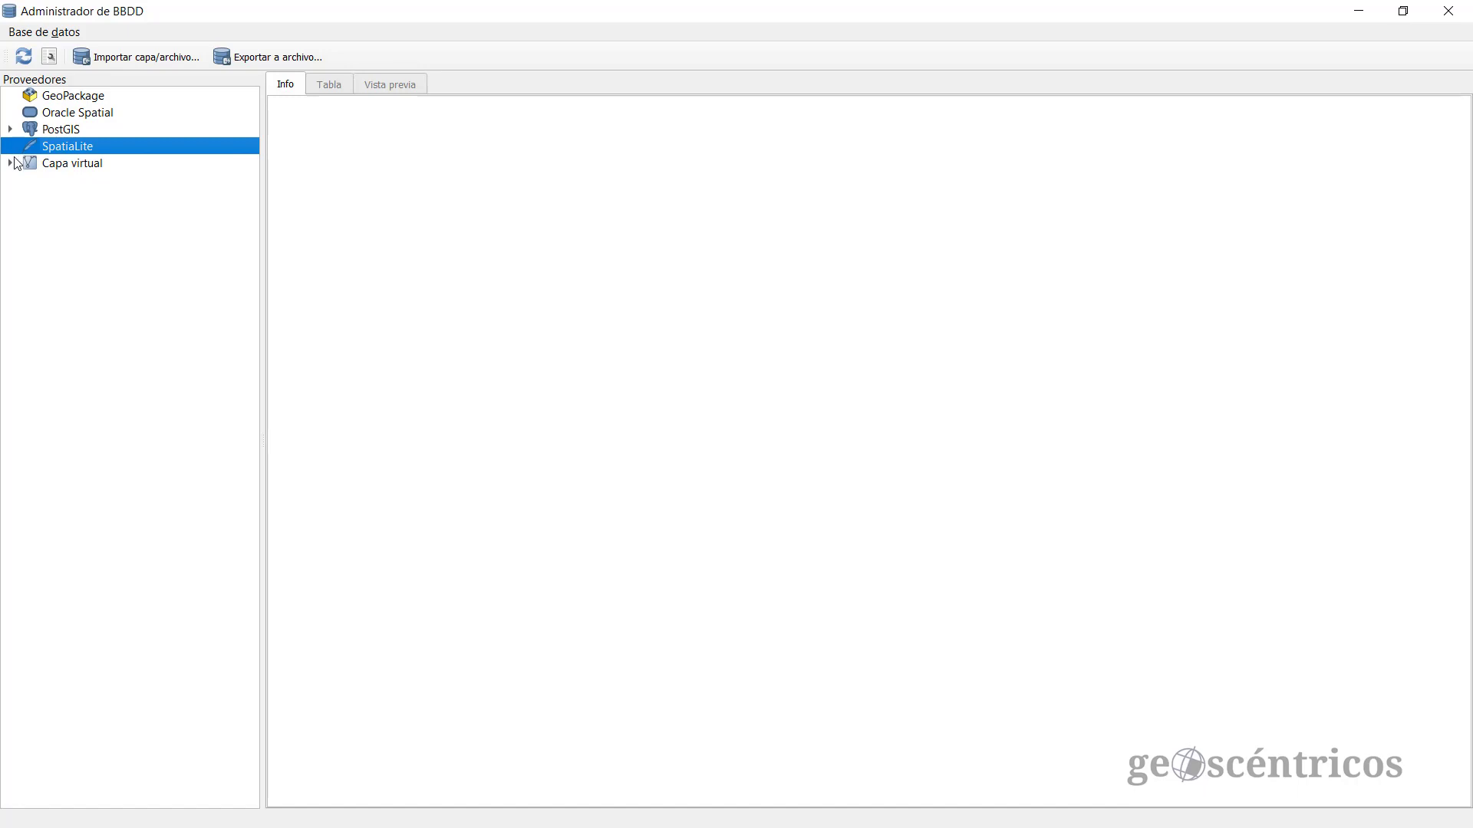
key("super+Down")
left_click(981, 190)
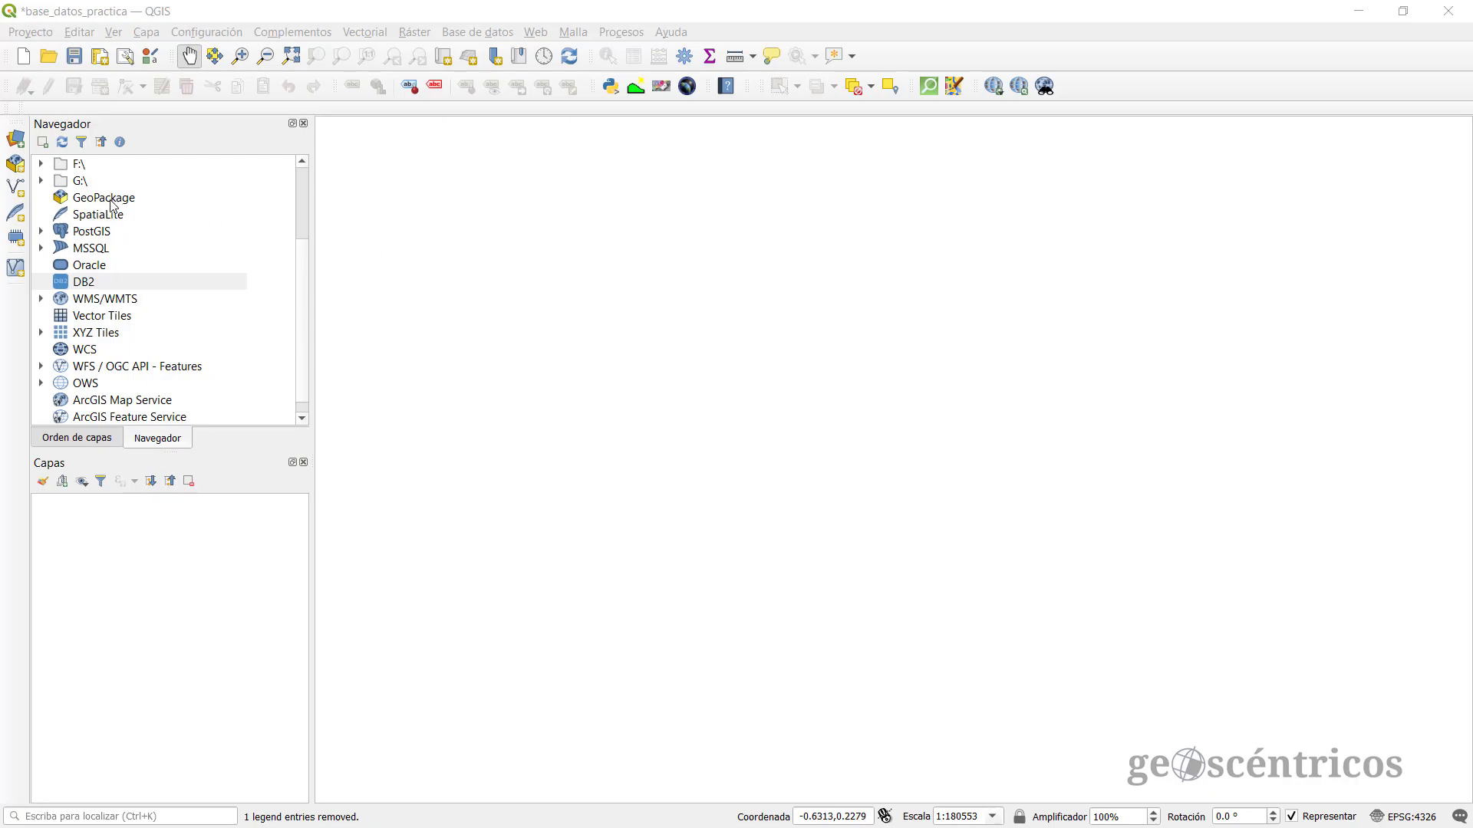
Step: Create a new GeoPackage connection to datos_geoespaciales2.gpkg in the CartografiaCurso Base de Datos folder
left_click(102, 215)
left_click(104, 200)
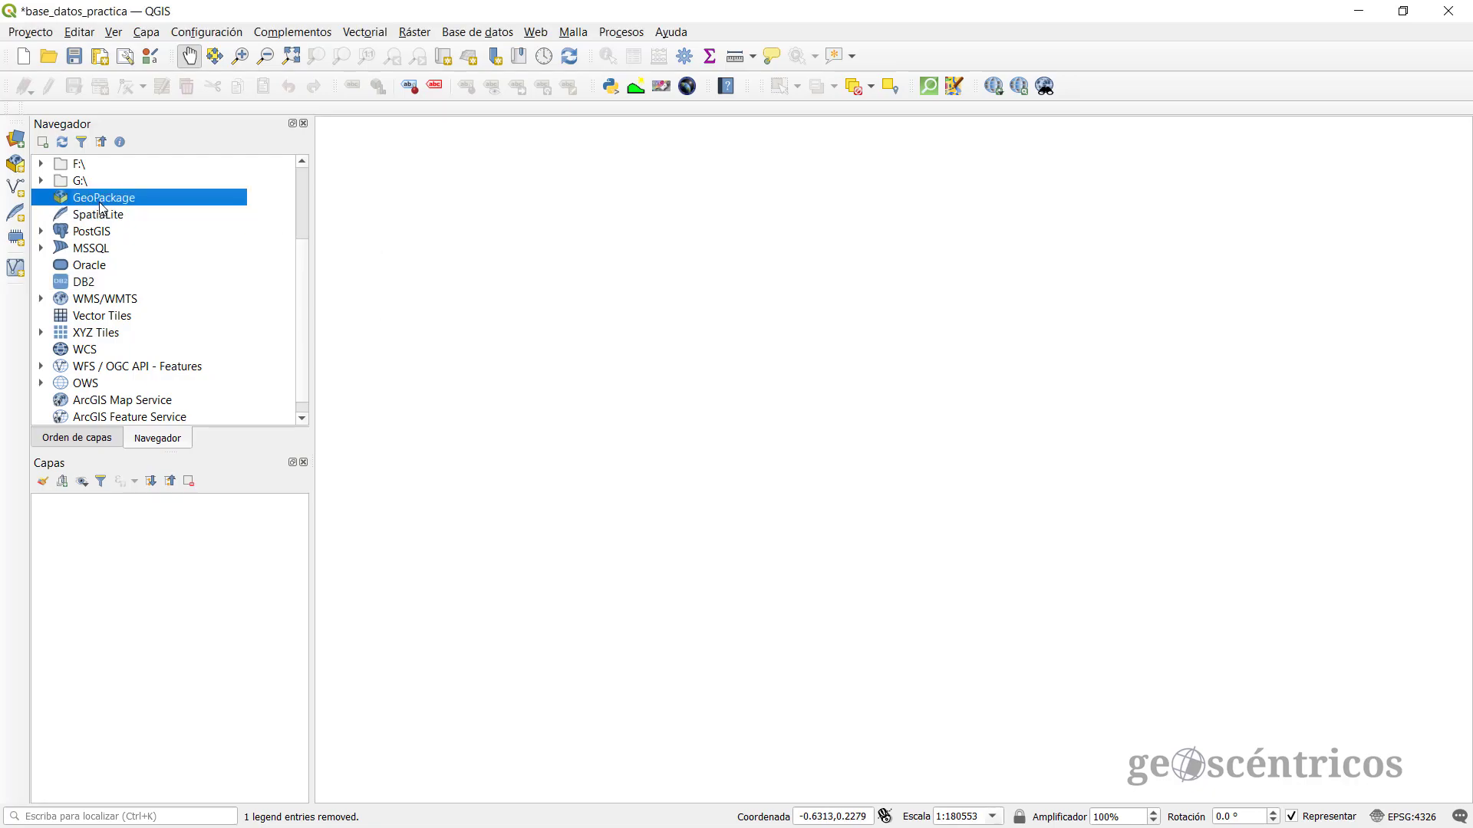
right_click(153, 198)
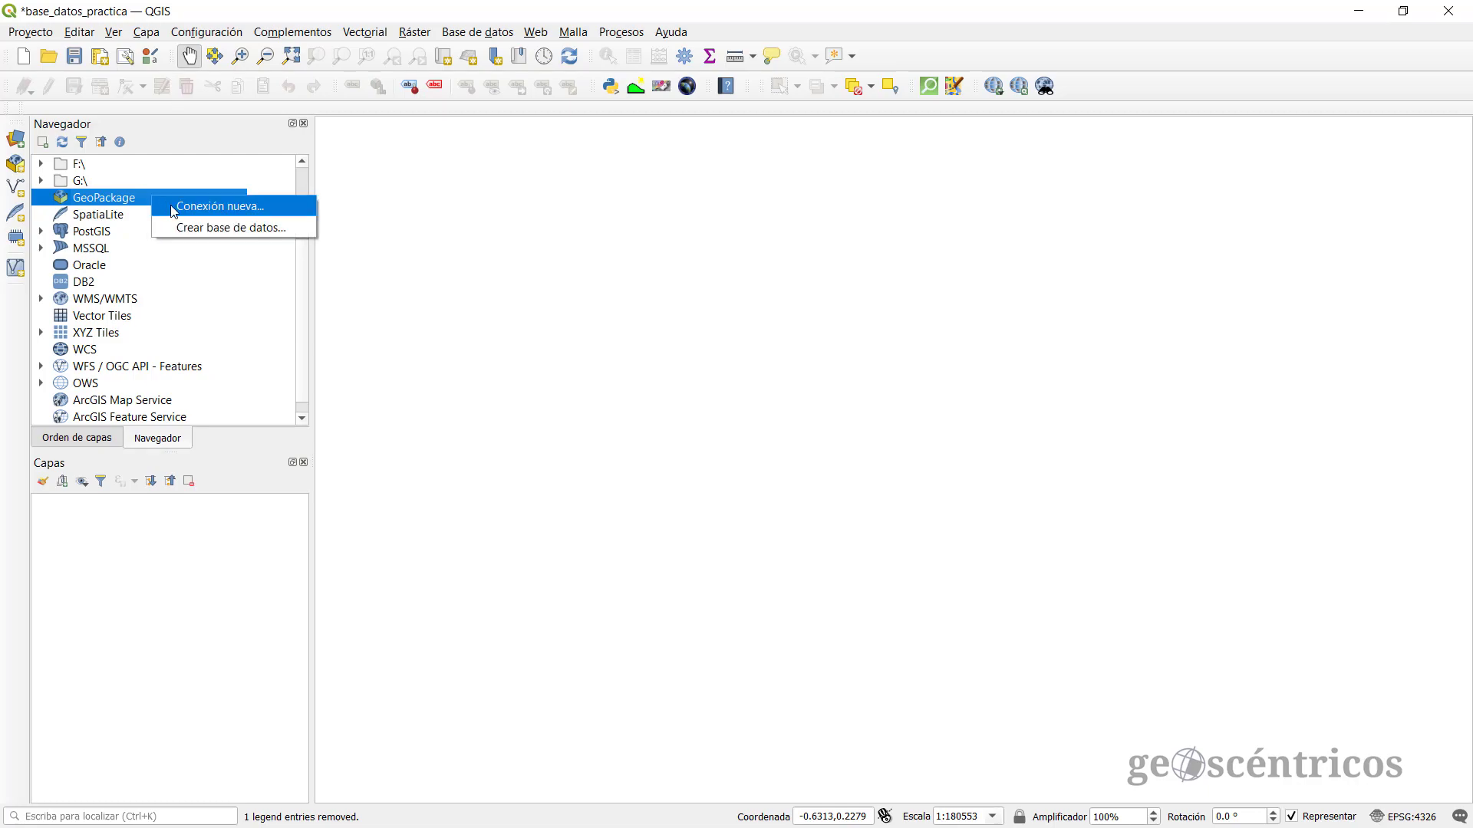
left_click(221, 207)
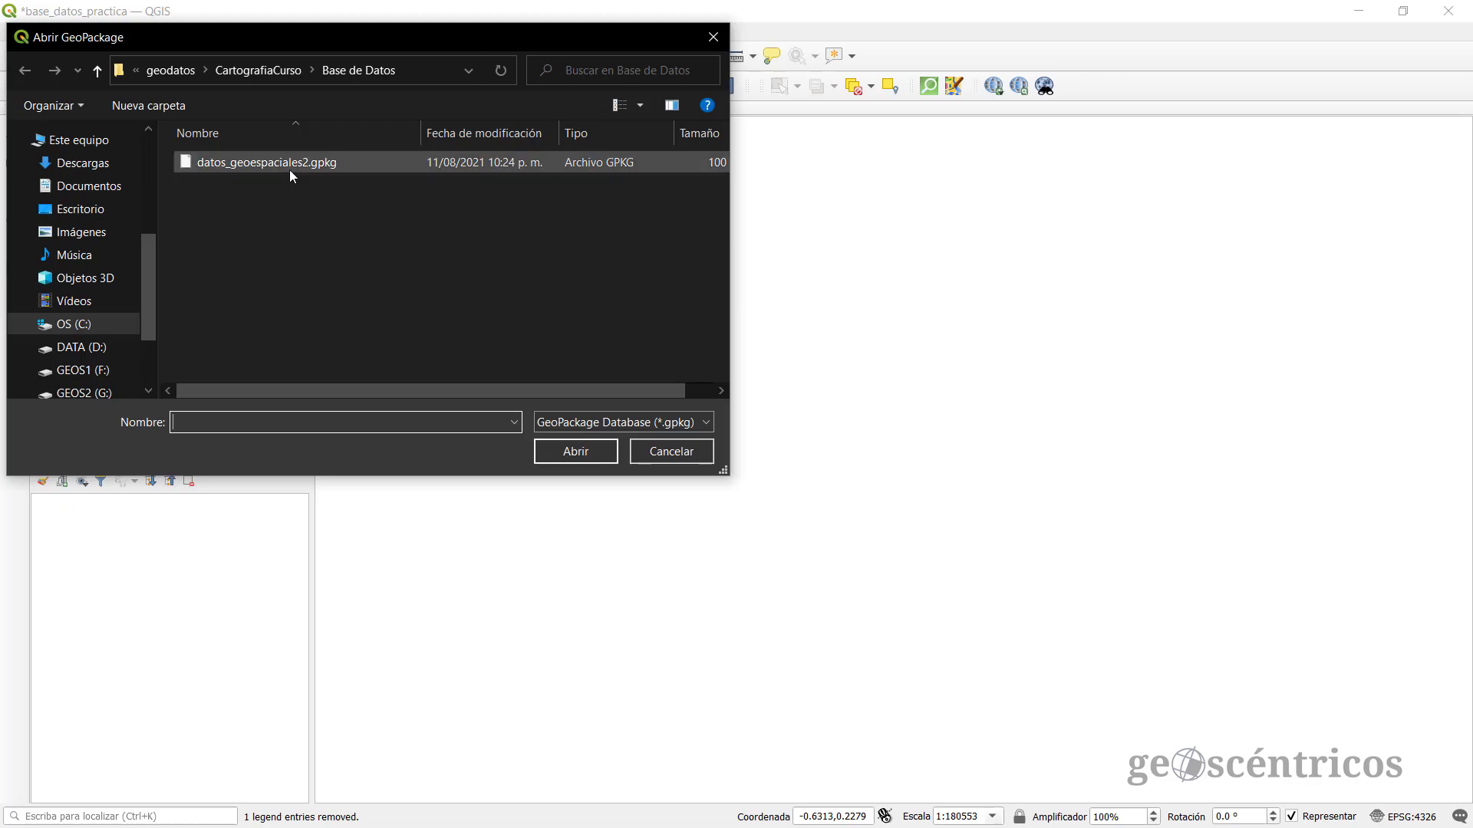
left_click_drag(299, 40, 461, 183)
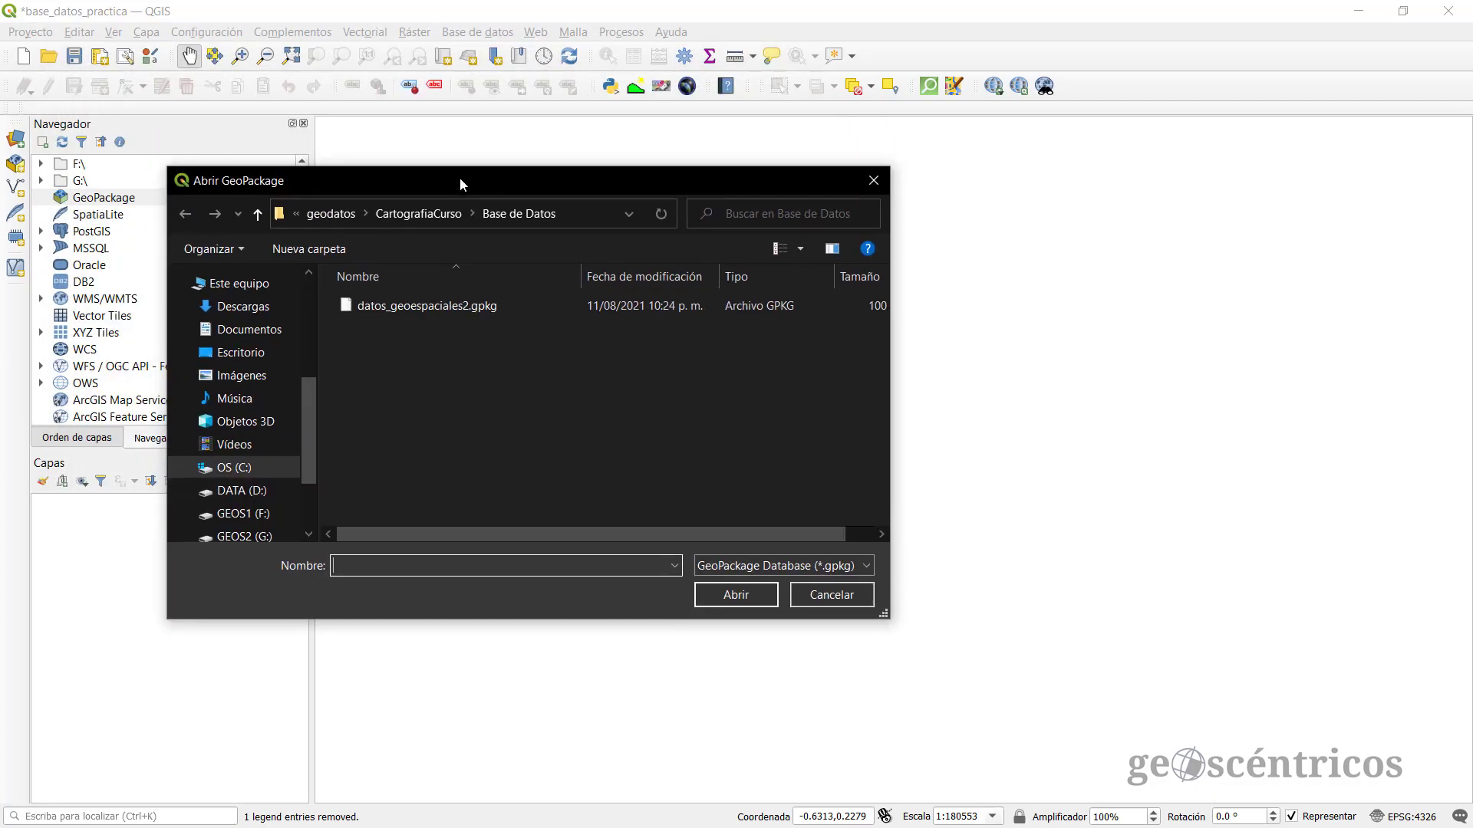
left_click(463, 302)
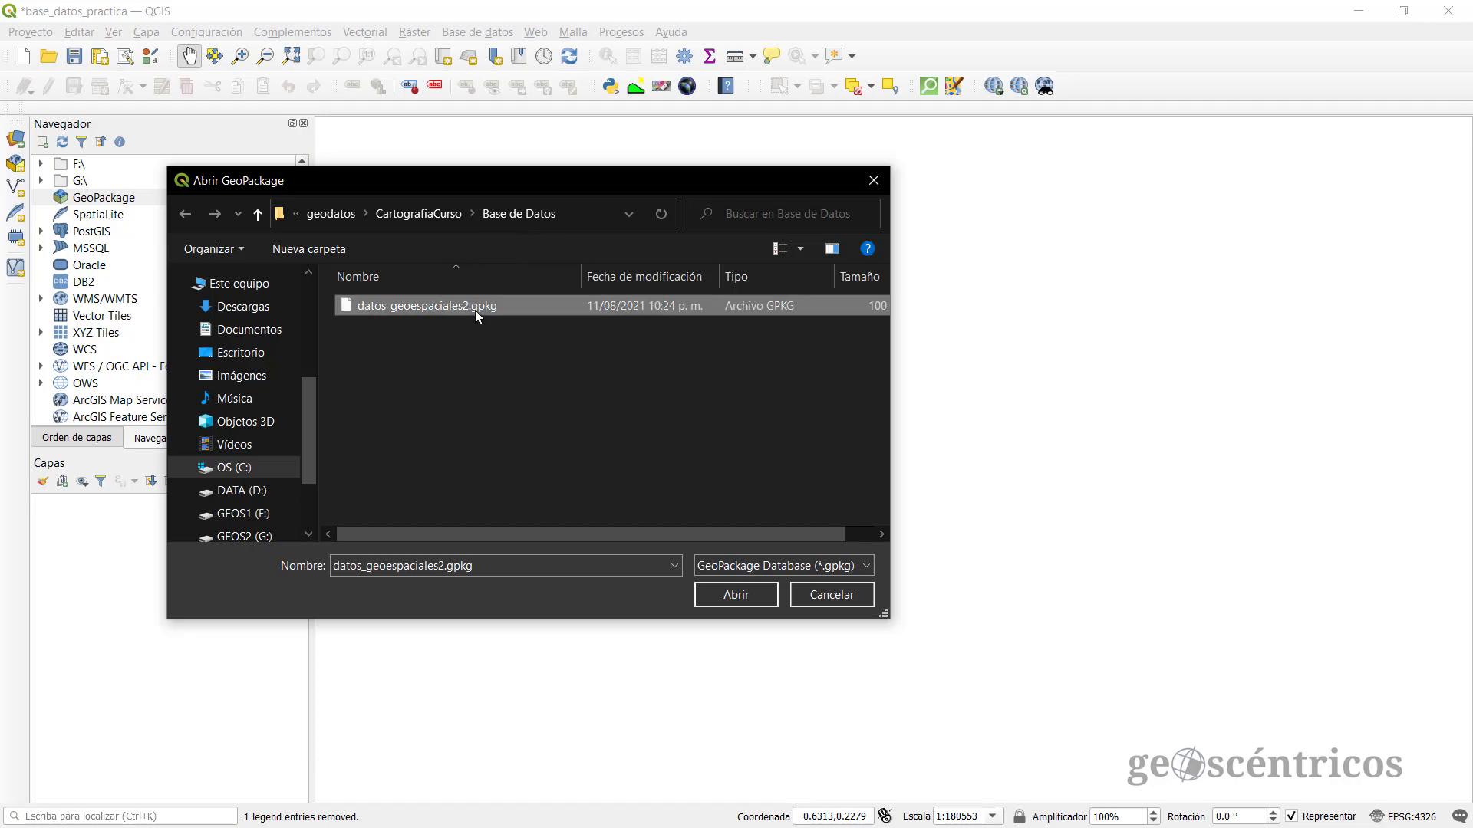
left_click(729, 595)
Step: Expand the datos_geoespaciales2.gpkg connection and look over its Estados layer and Estados_economia table
left_click(116, 218)
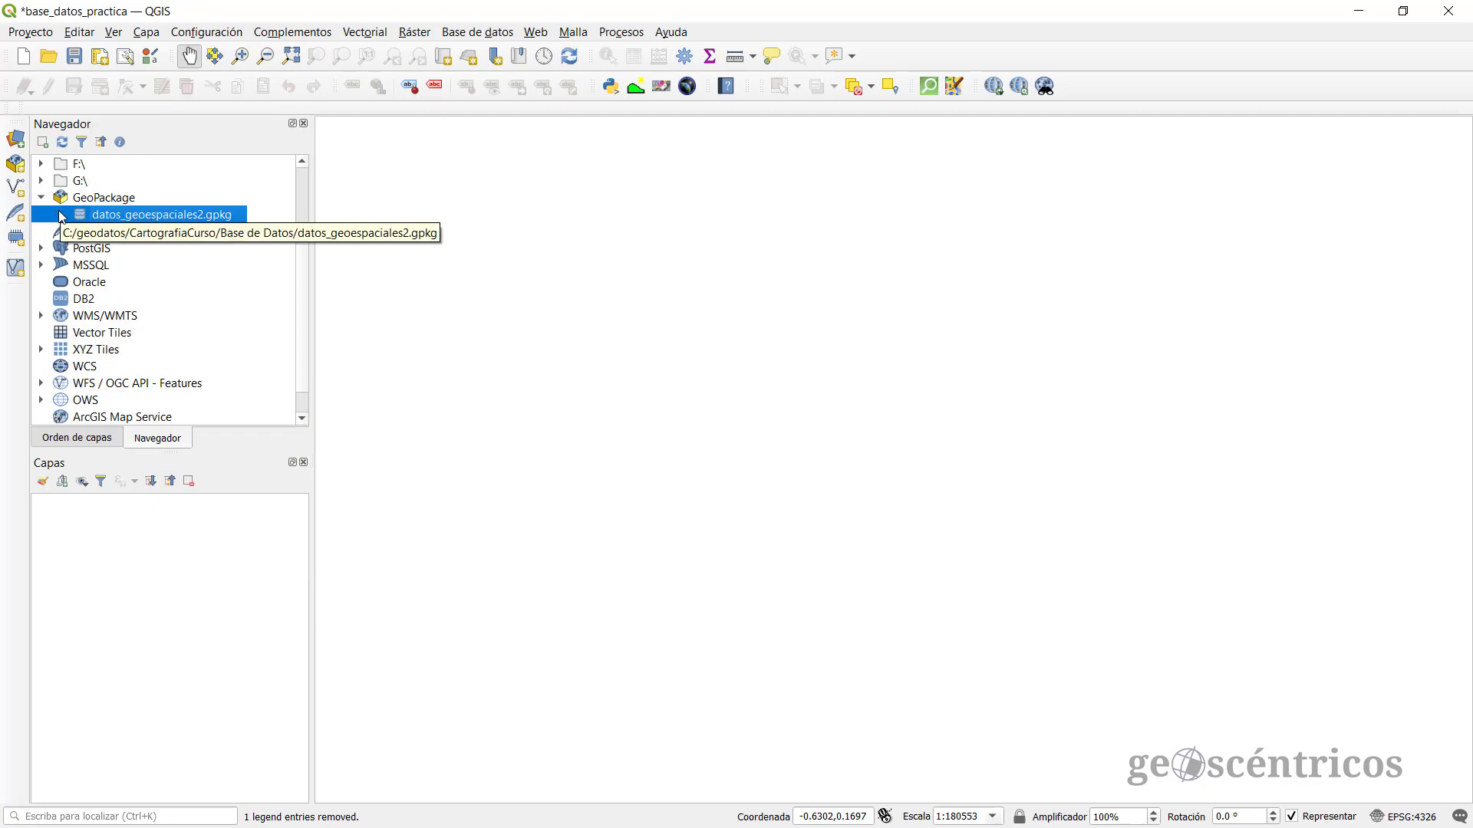
left_click(61, 215)
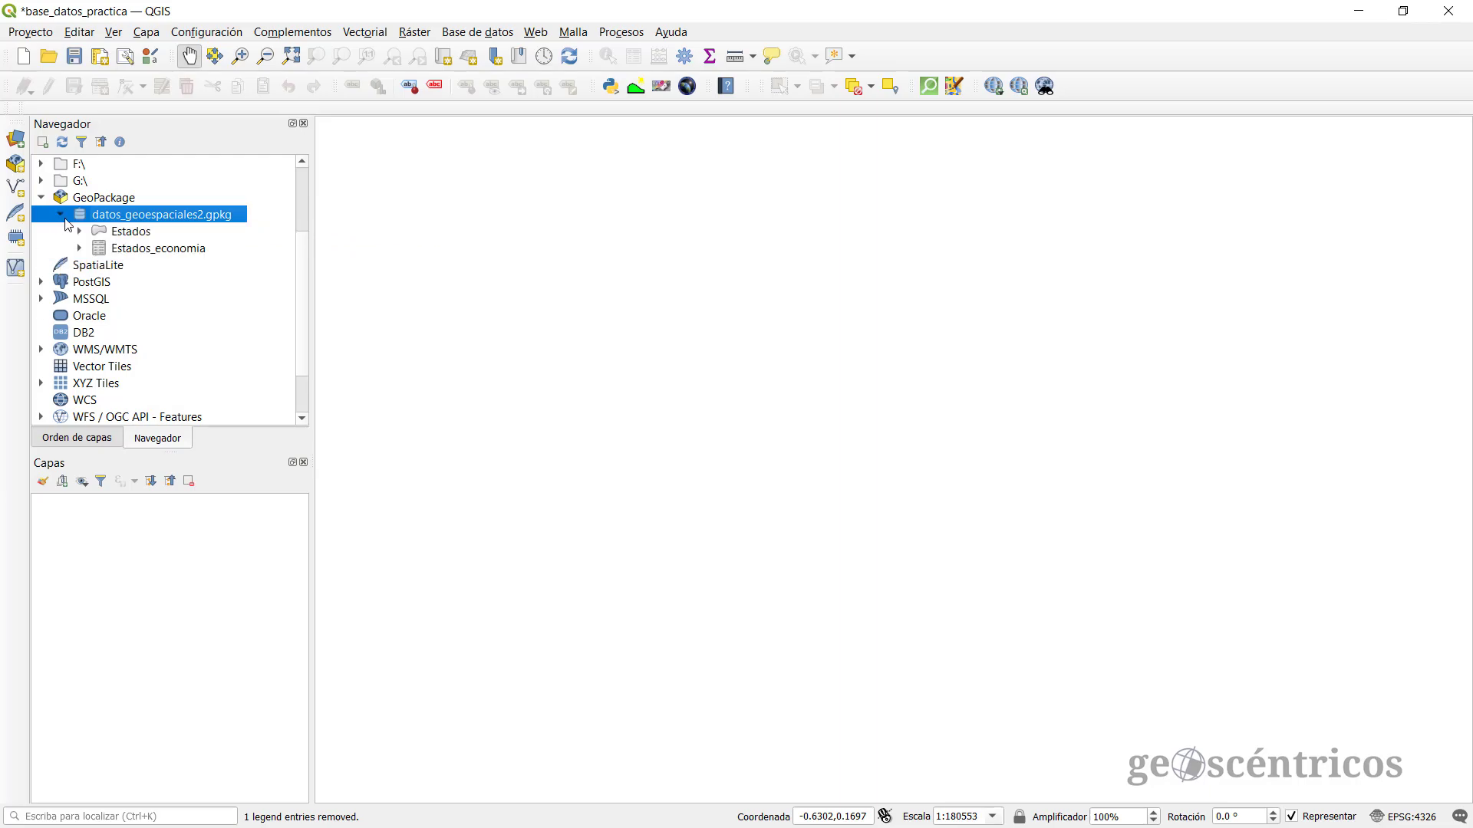
left_click(113, 234)
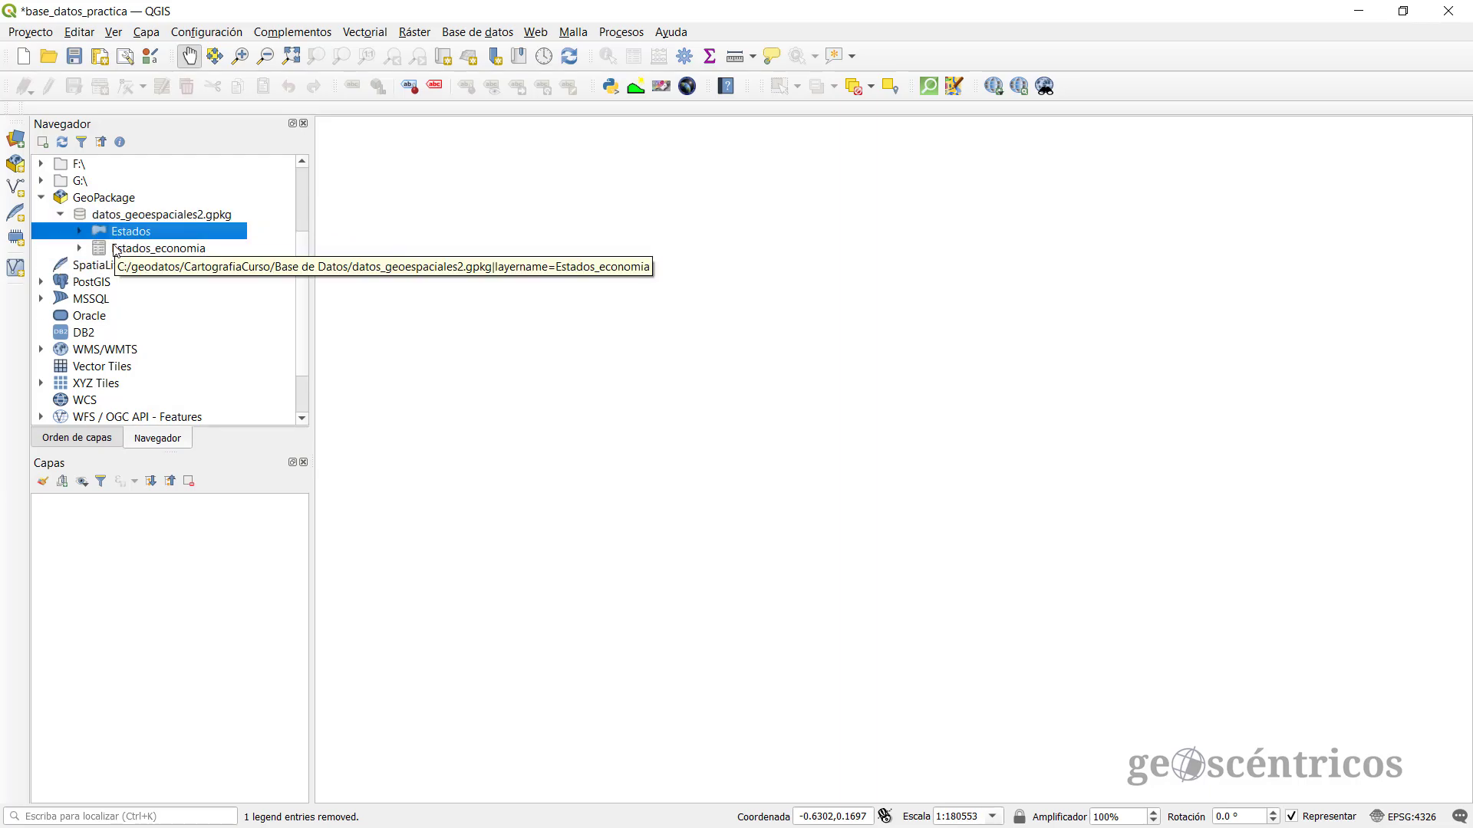
left_click(116, 250)
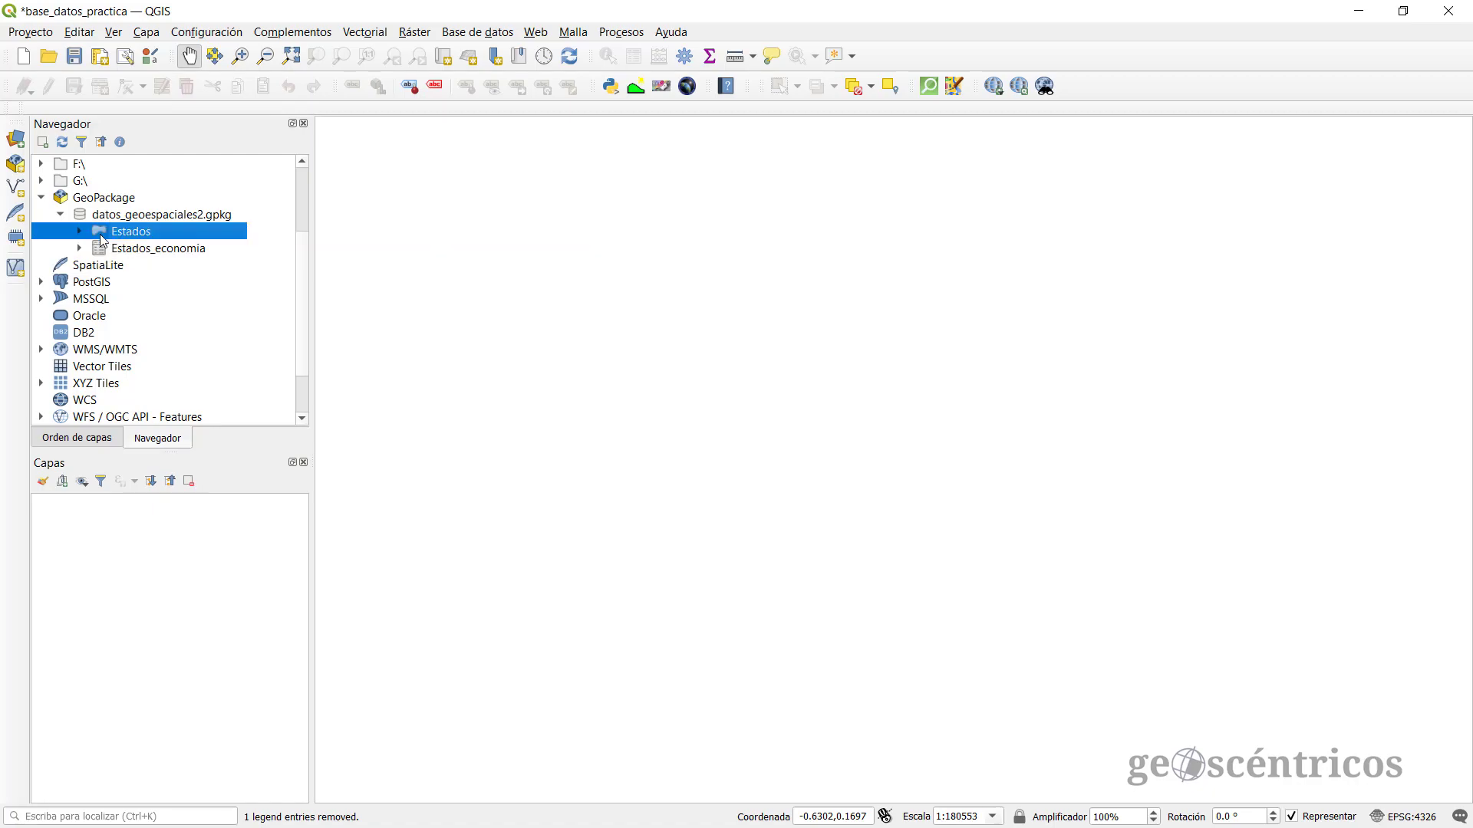
left_click(134, 236)
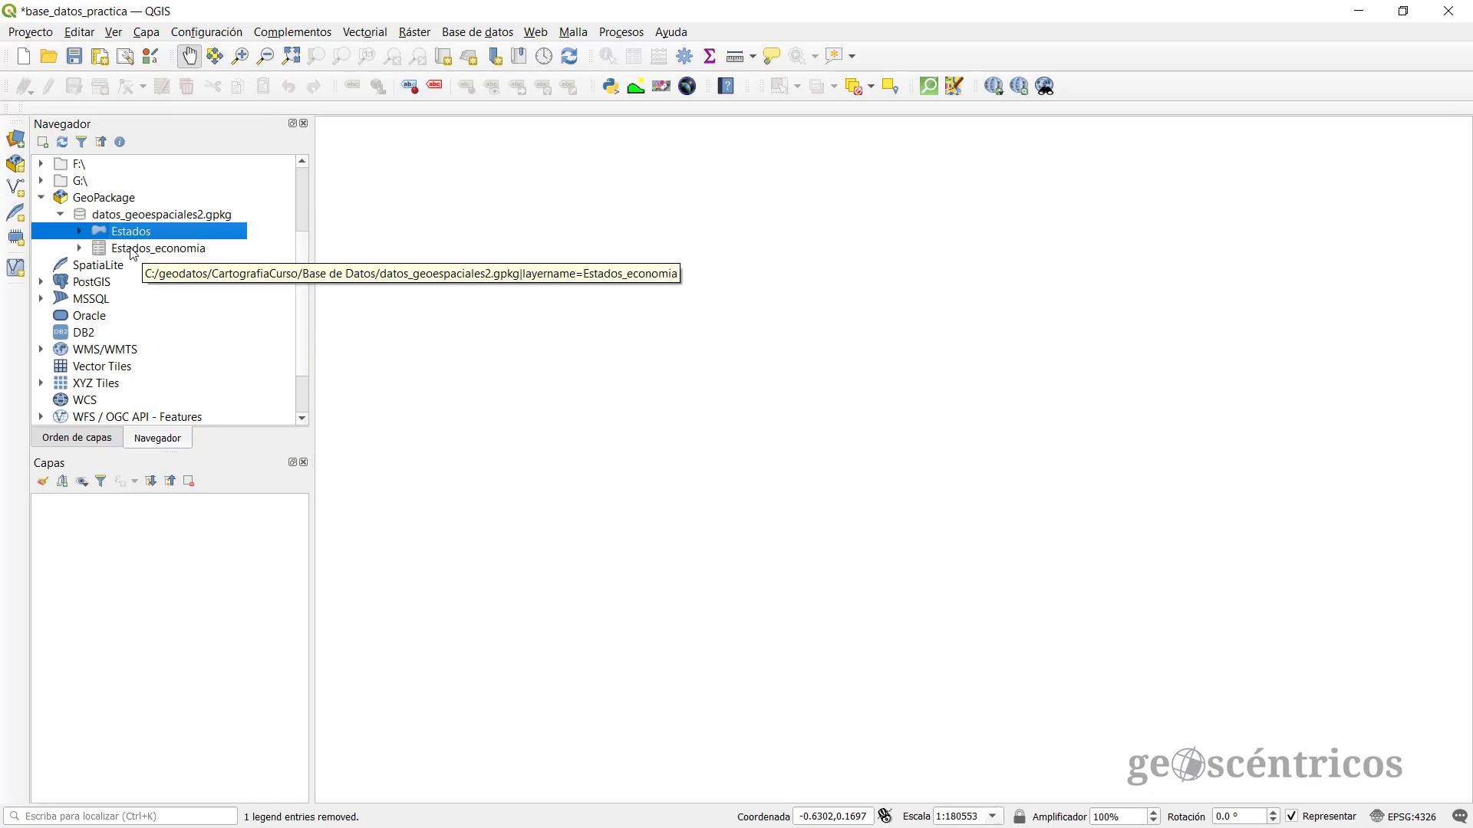
left_click(133, 250)
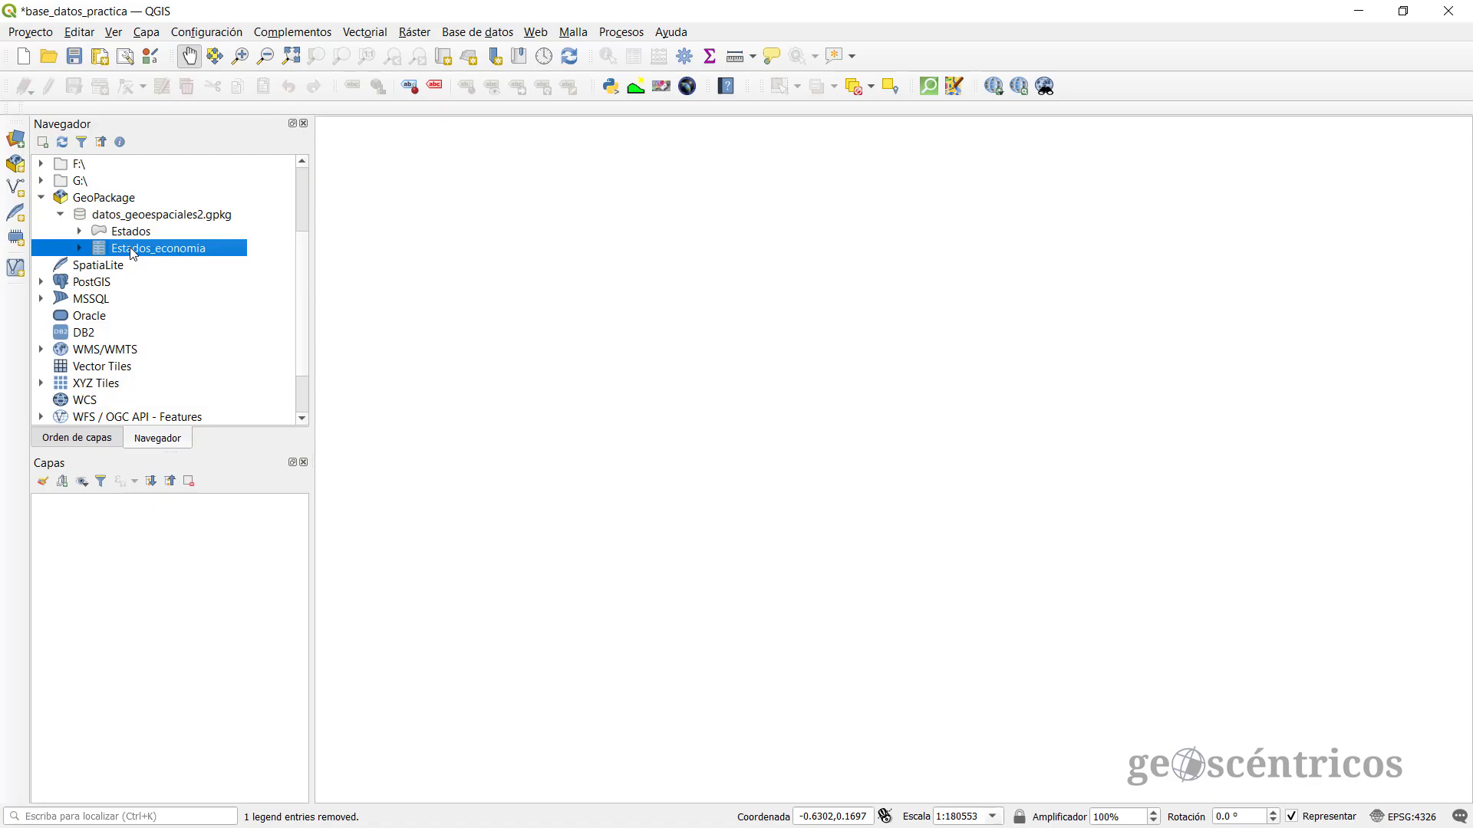
Step: Expand the Estados layer's field list and look through its fields, from fid to nombre and abreviatura
left_click(79, 236)
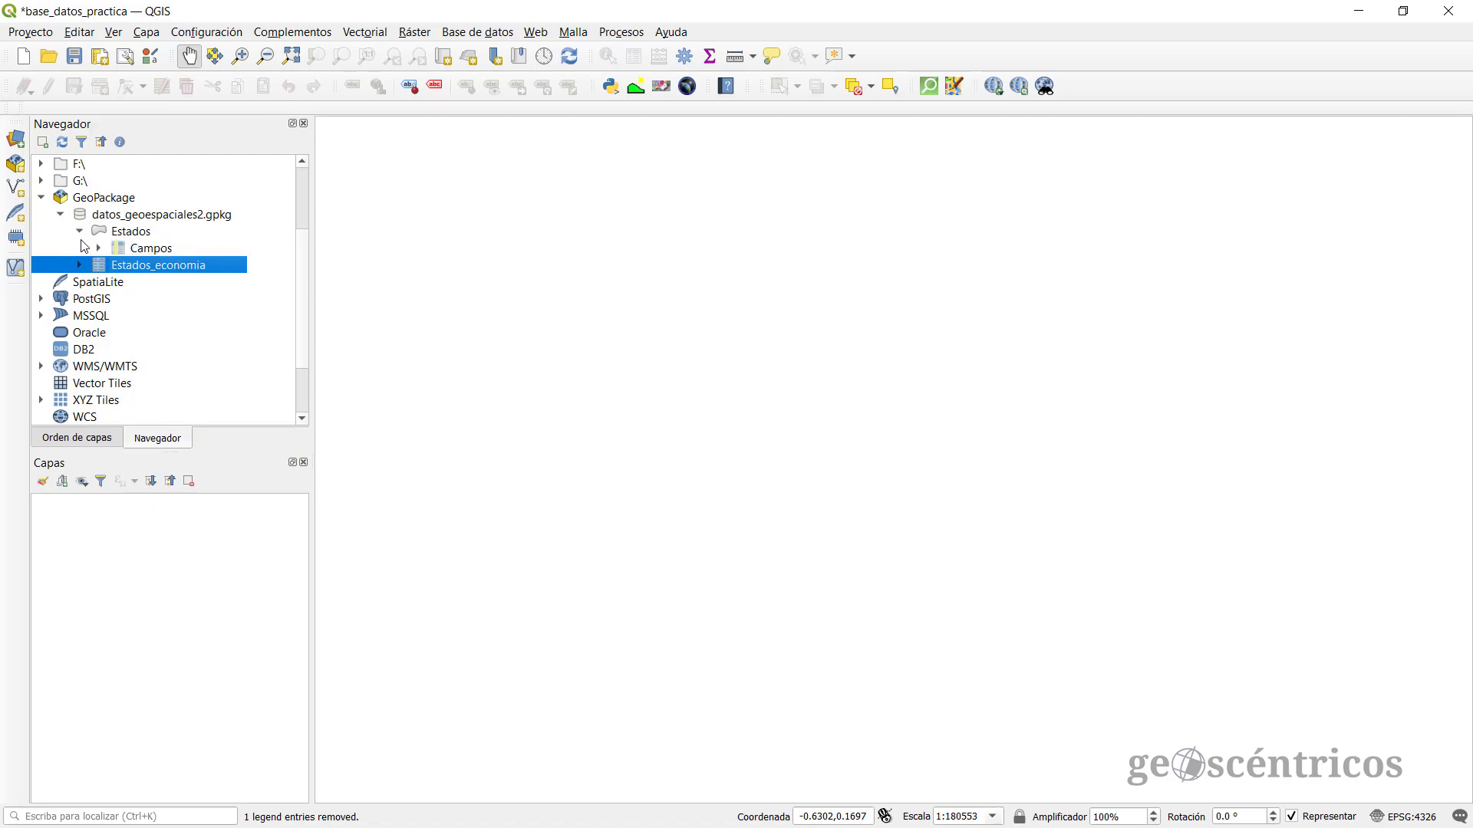
left_click(148, 250)
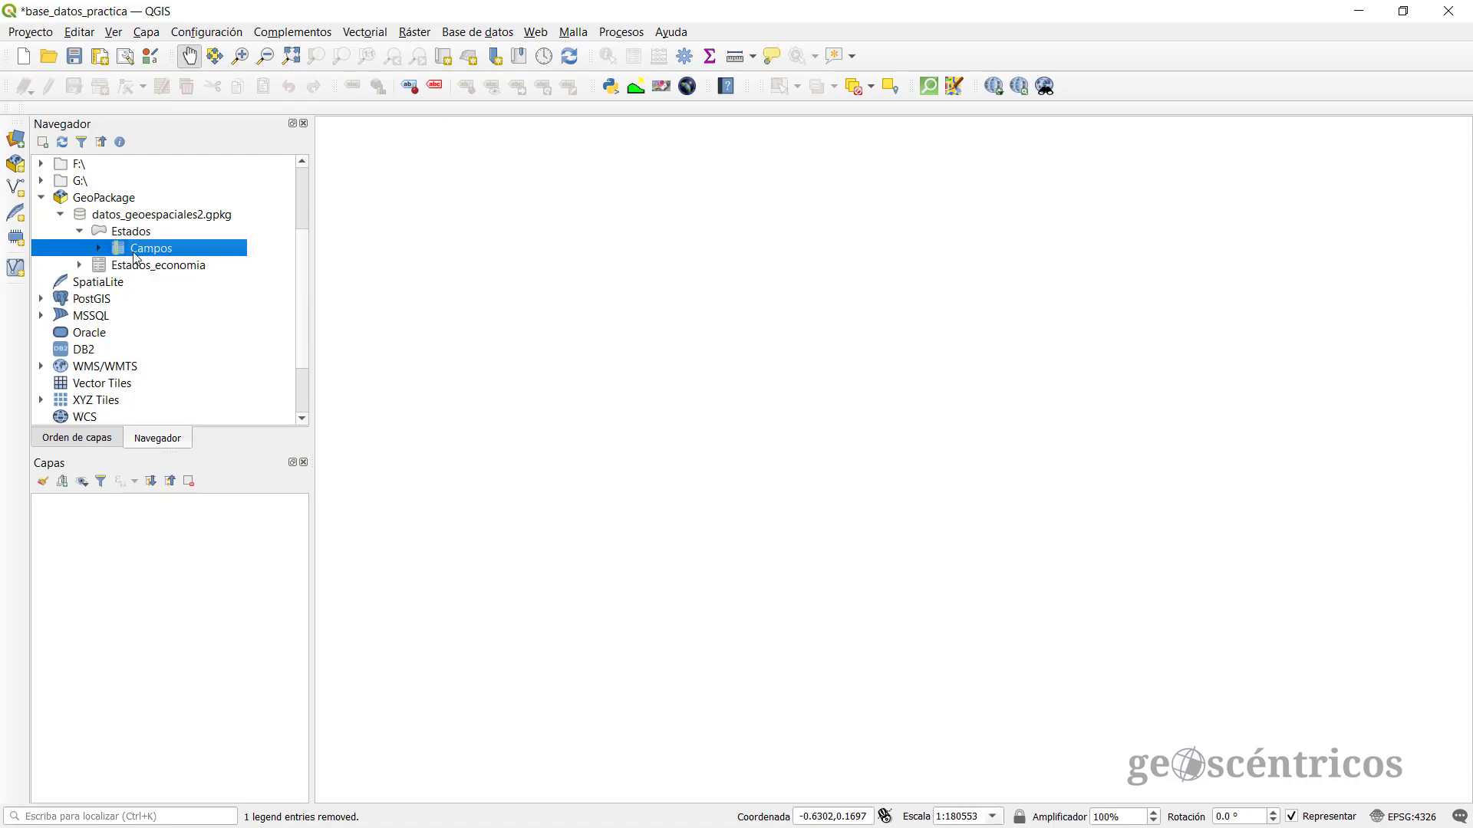
left_click(99, 248)
left_click(160, 269)
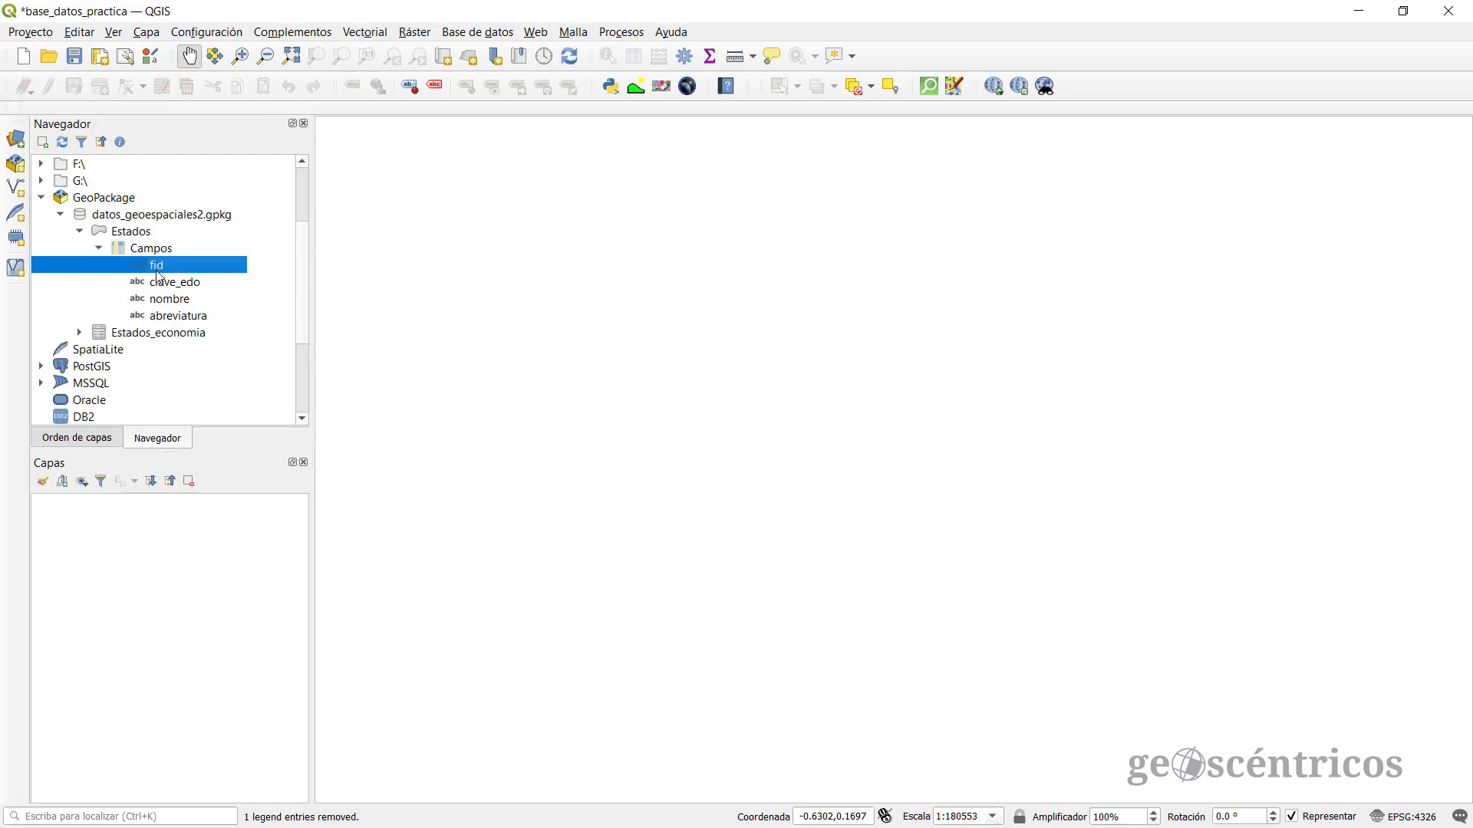
left_click(163, 299)
left_click(163, 319)
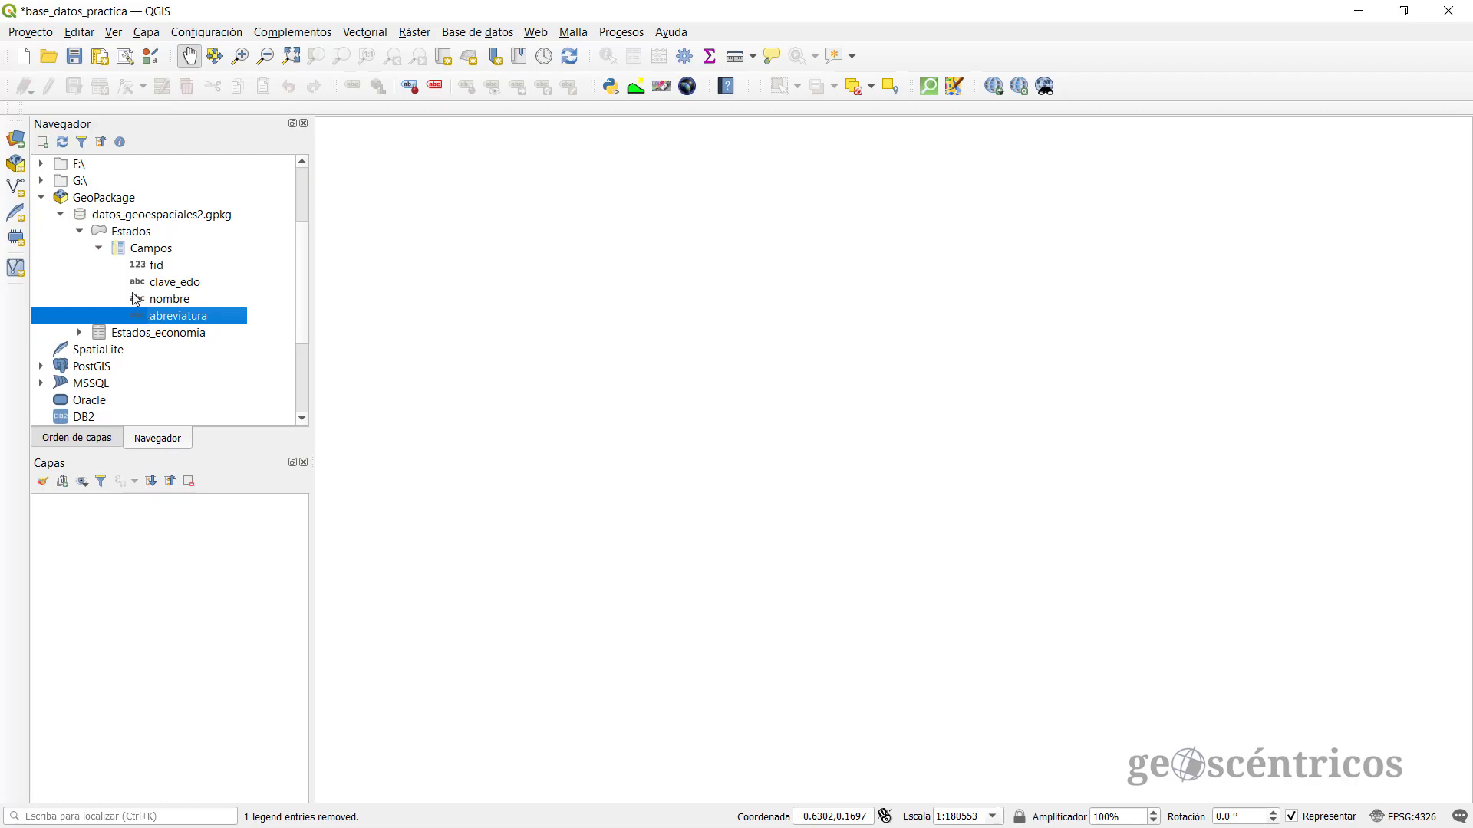
Step: Look through the Estados layer's nombre, clave_edo and fid fields
left_click(140, 300)
left_click(140, 283)
left_click(141, 302)
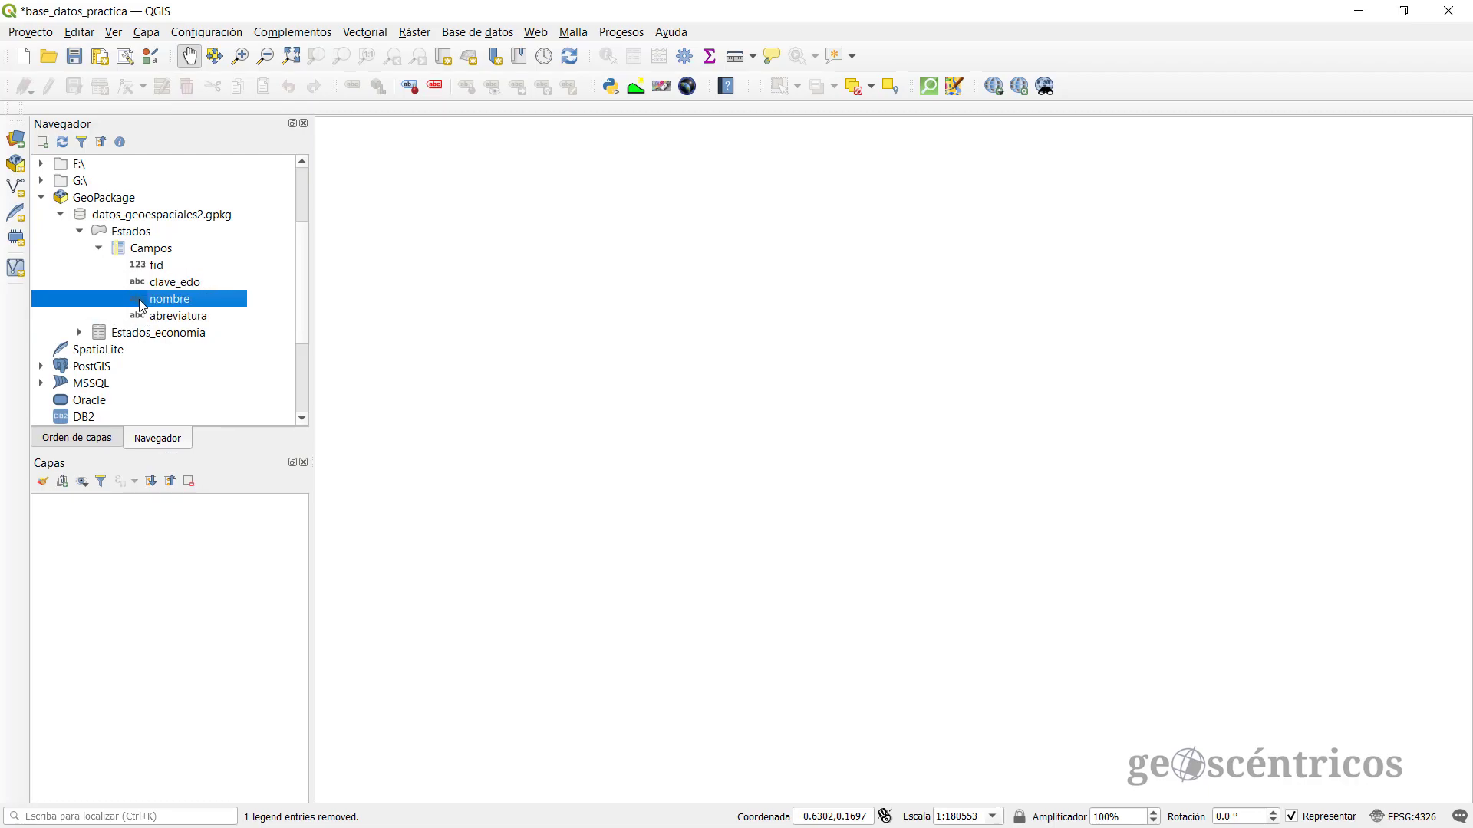
left_click(148, 271)
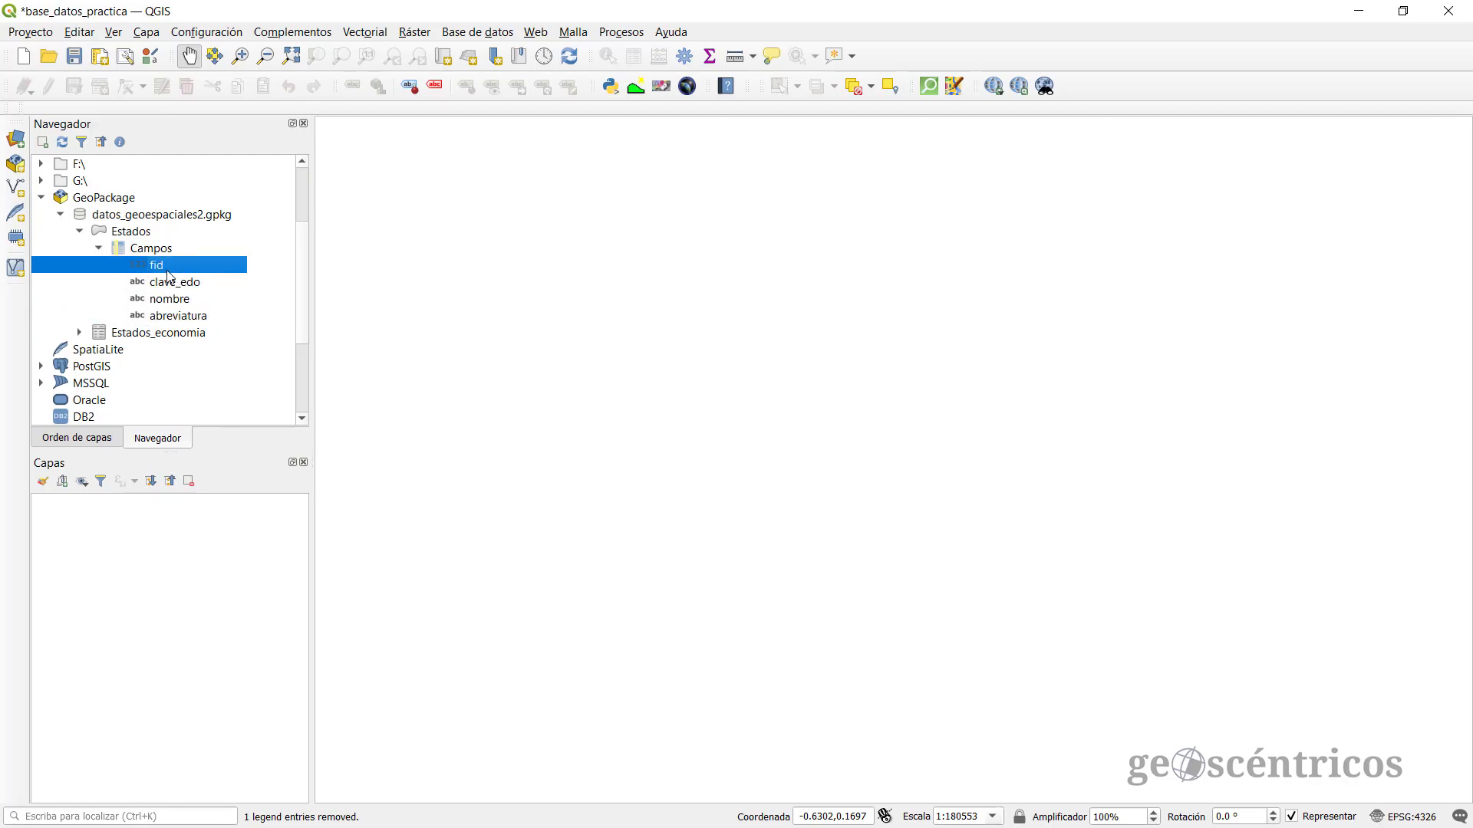
Step: Look at the Estados_economia table's field list, and collapse it along with the Estados layer's entries
left_click(80, 333)
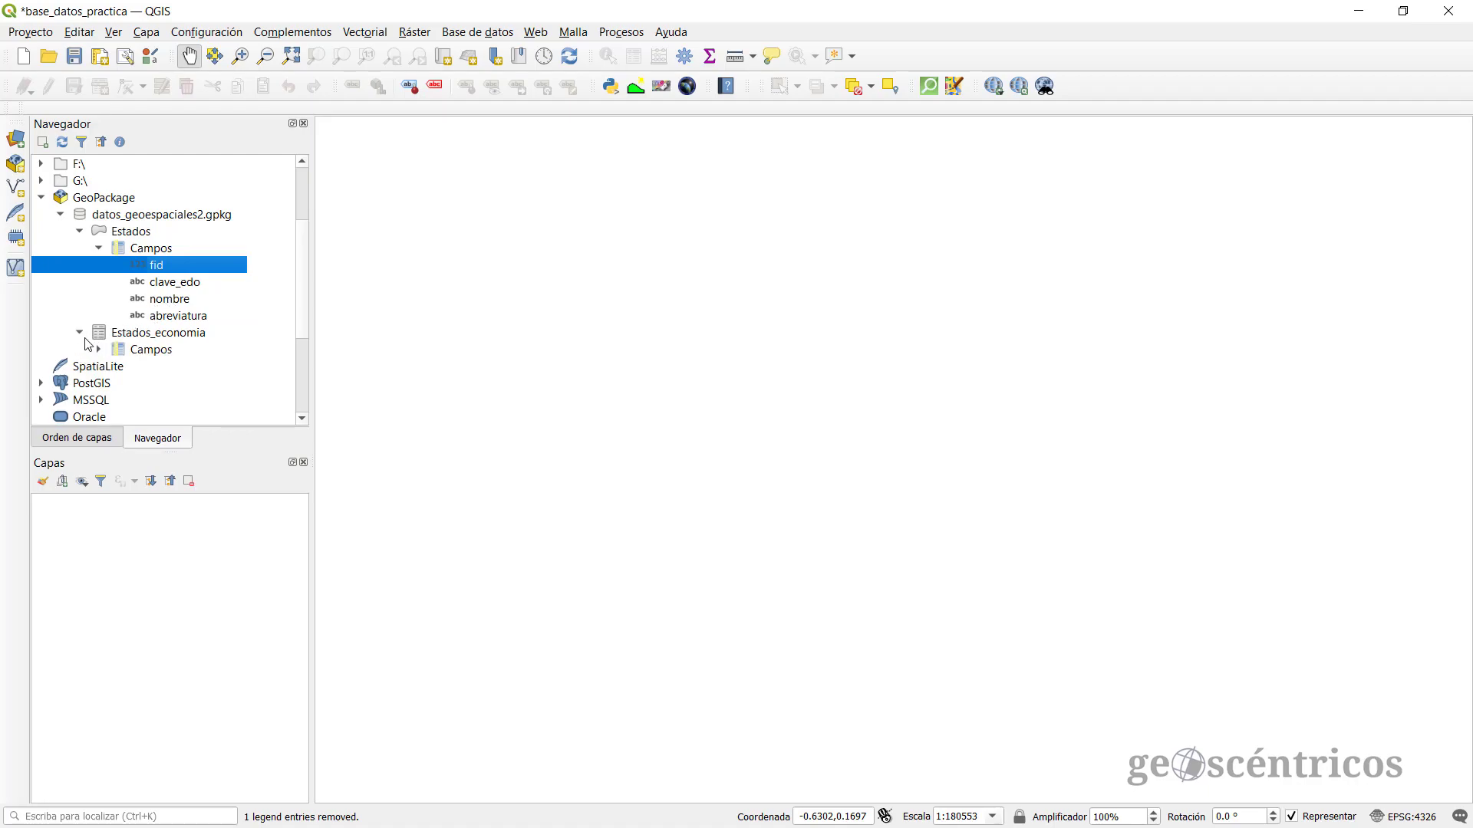
left_click(100, 350)
left_click(100, 350)
left_click(79, 333)
left_click(100, 249)
left_click(80, 232)
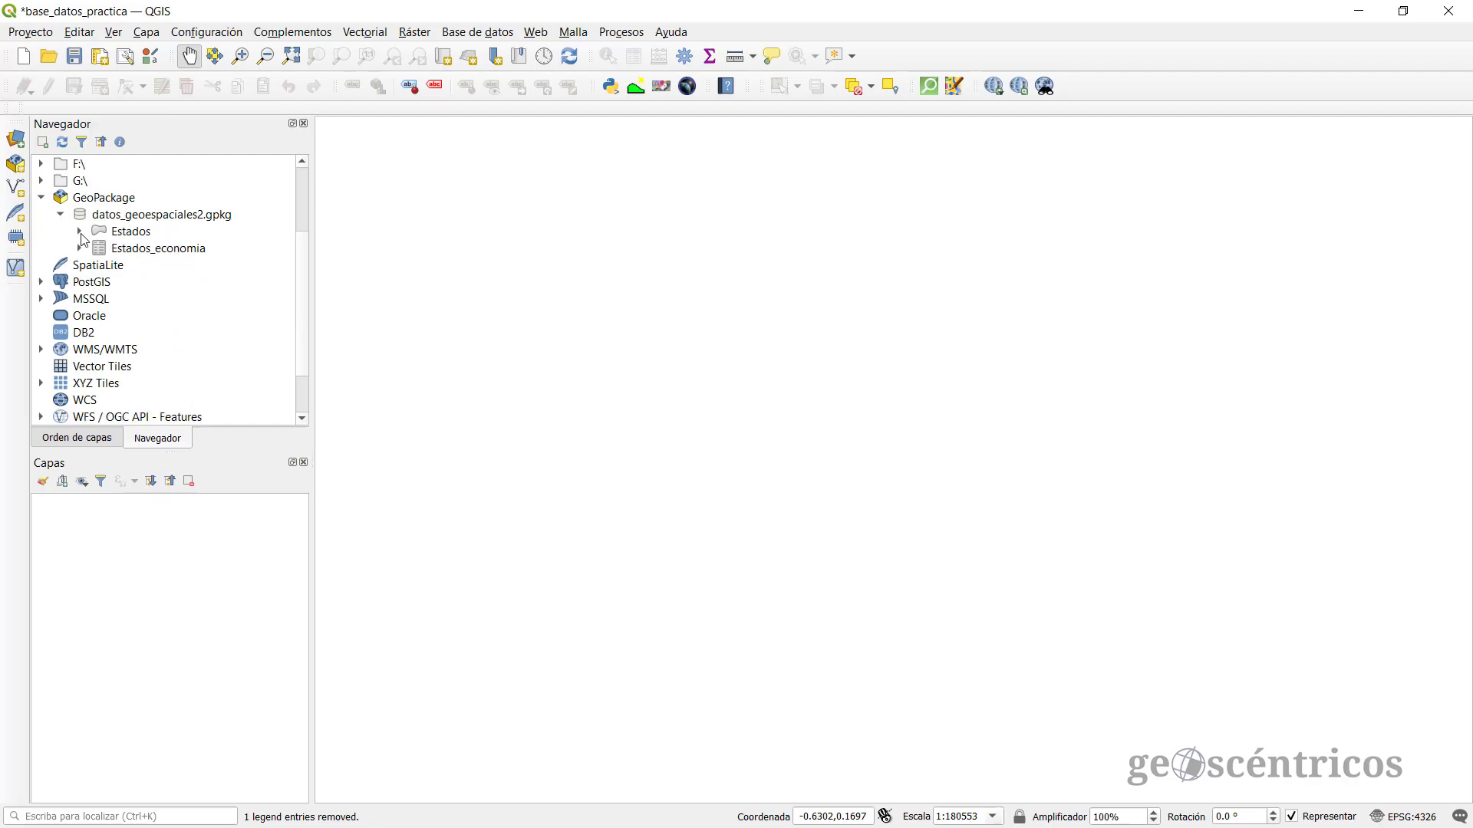
Step: Remove the datos_geoespaciales2.gpkg connection from the GeoPackage connections
left_click(143, 219)
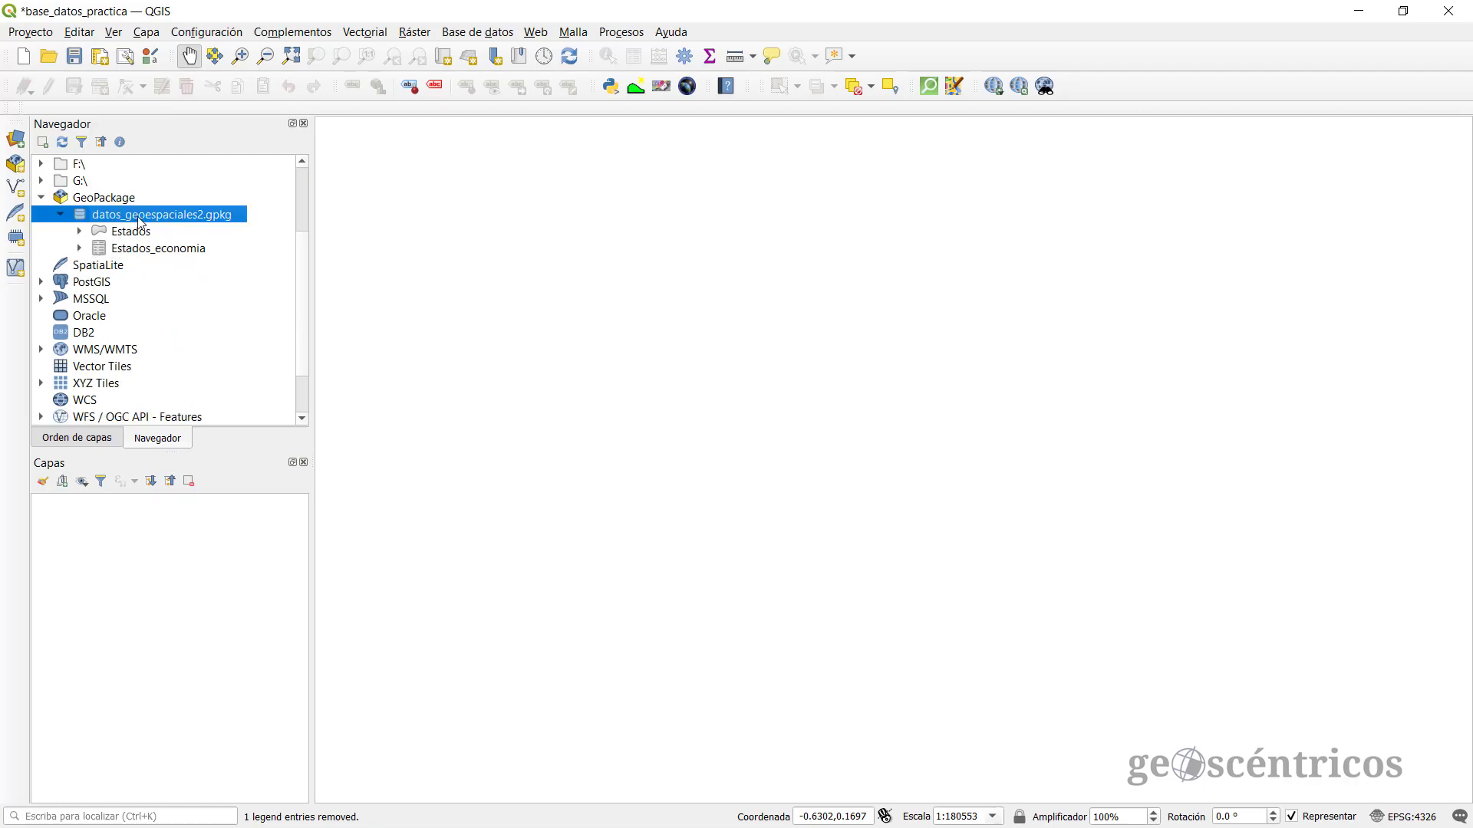
left_click(62, 215)
right_click(112, 218)
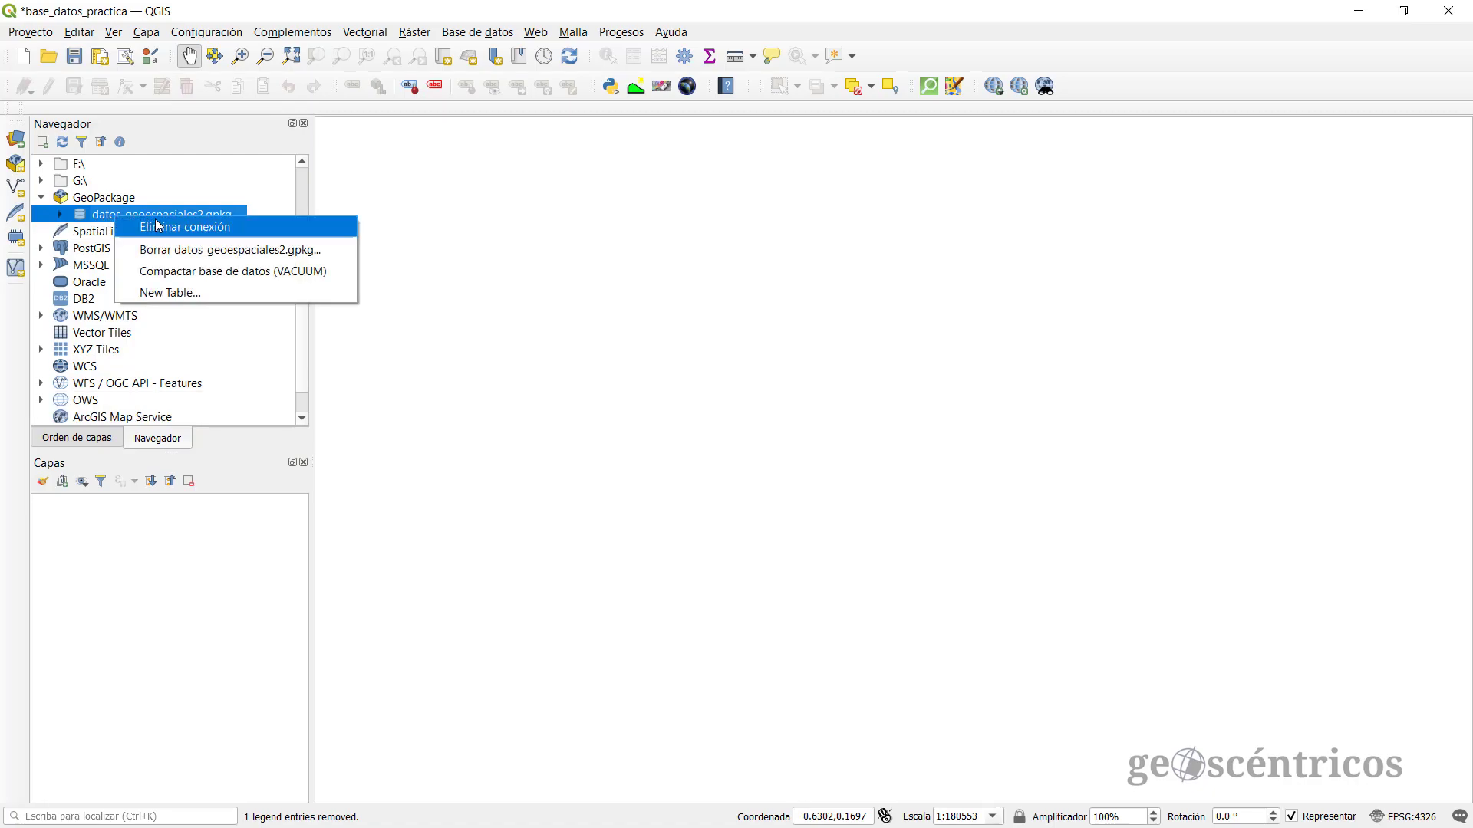
left_click(229, 234)
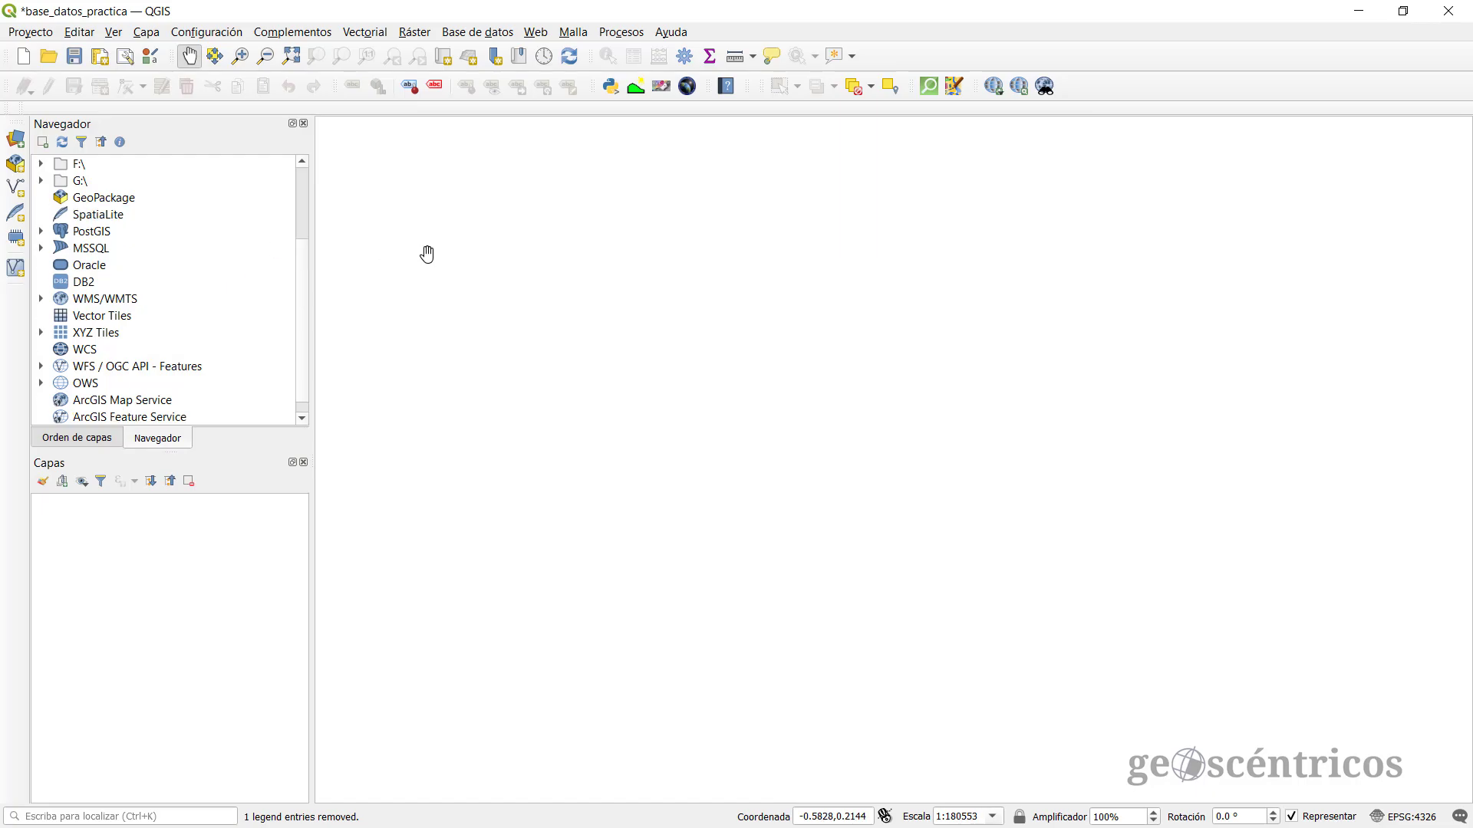
left_click(90, 210)
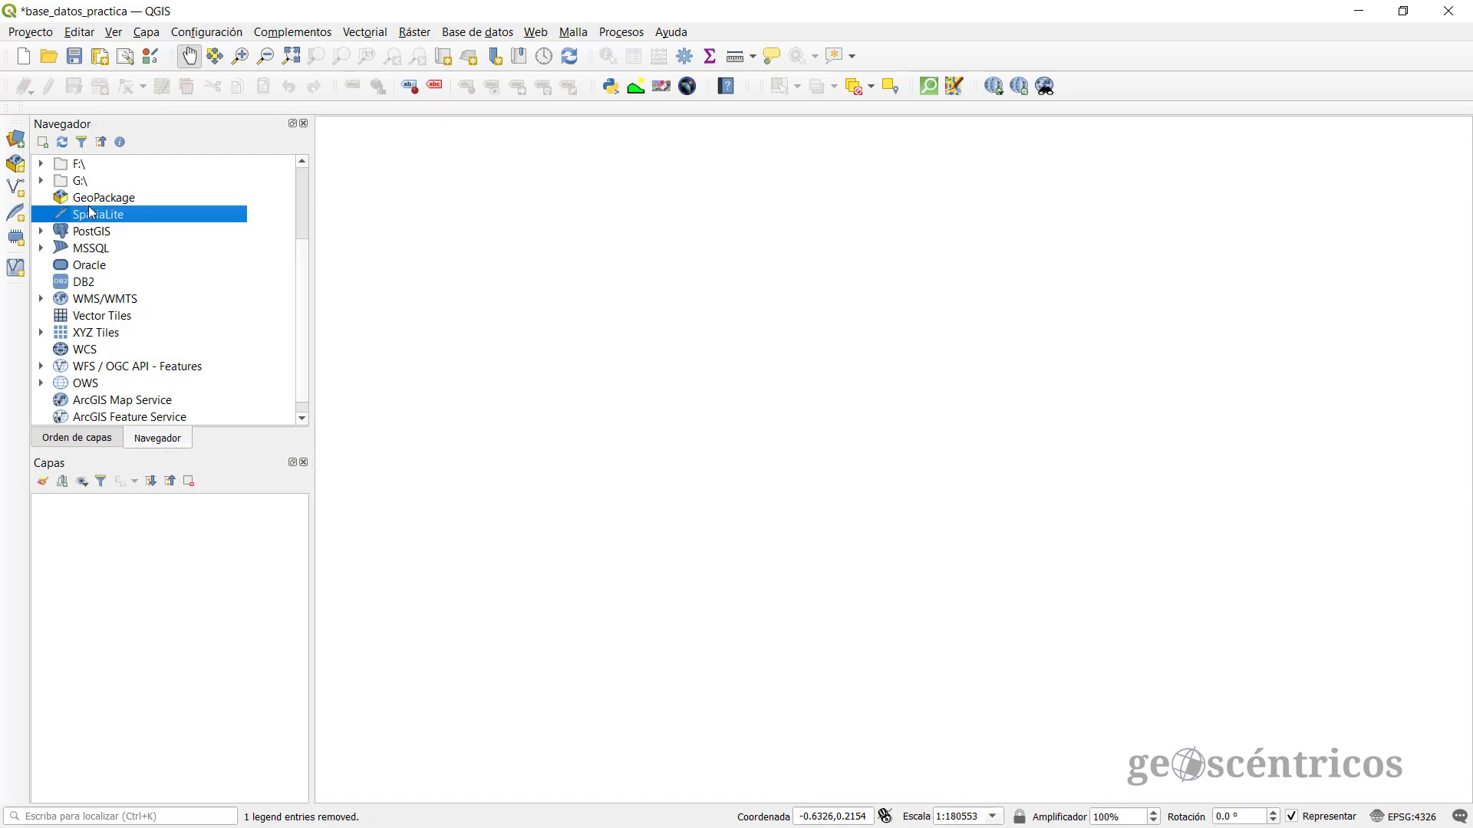
left_click(96, 199)
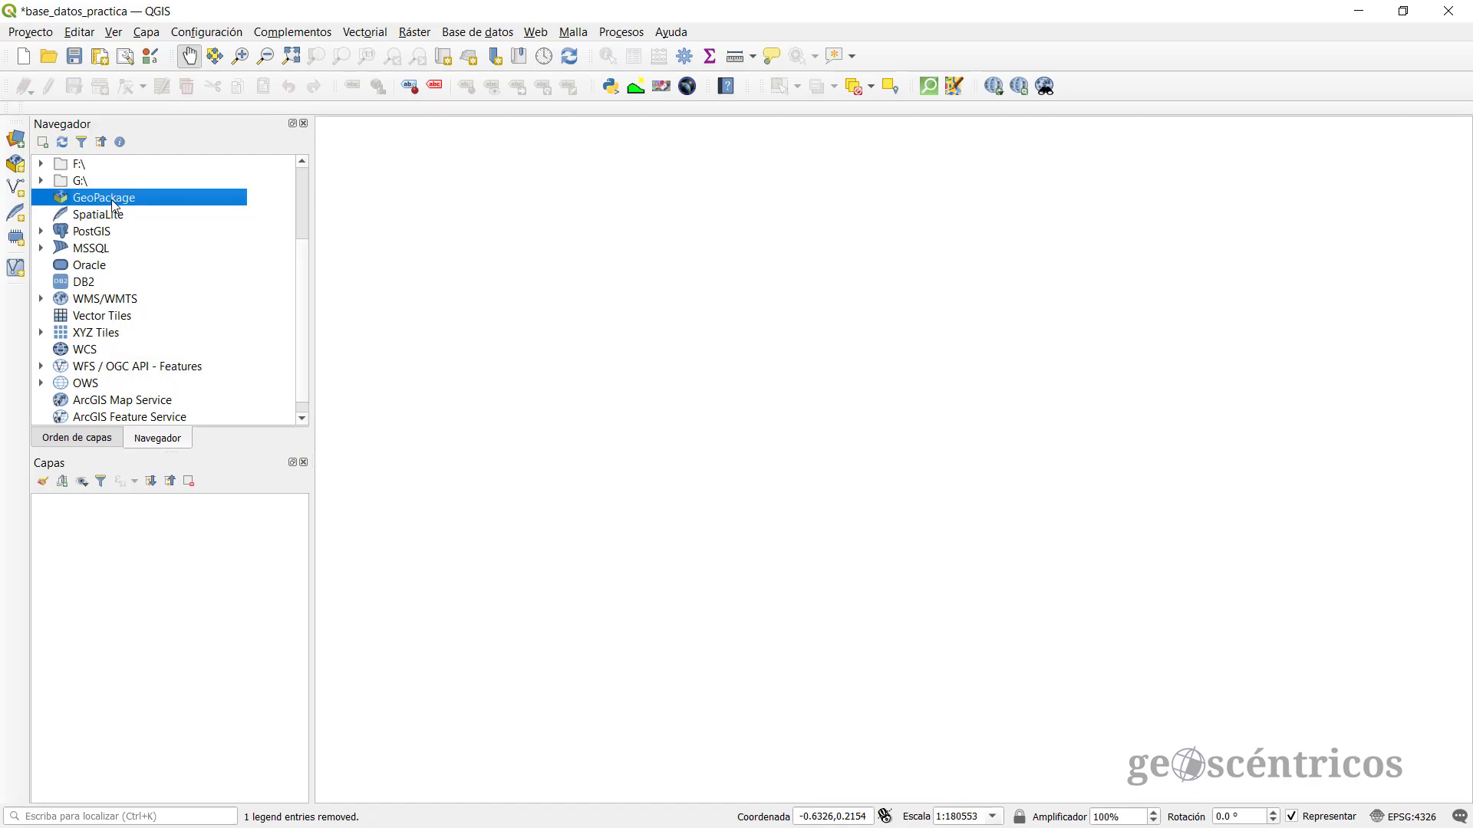
right_click(109, 204)
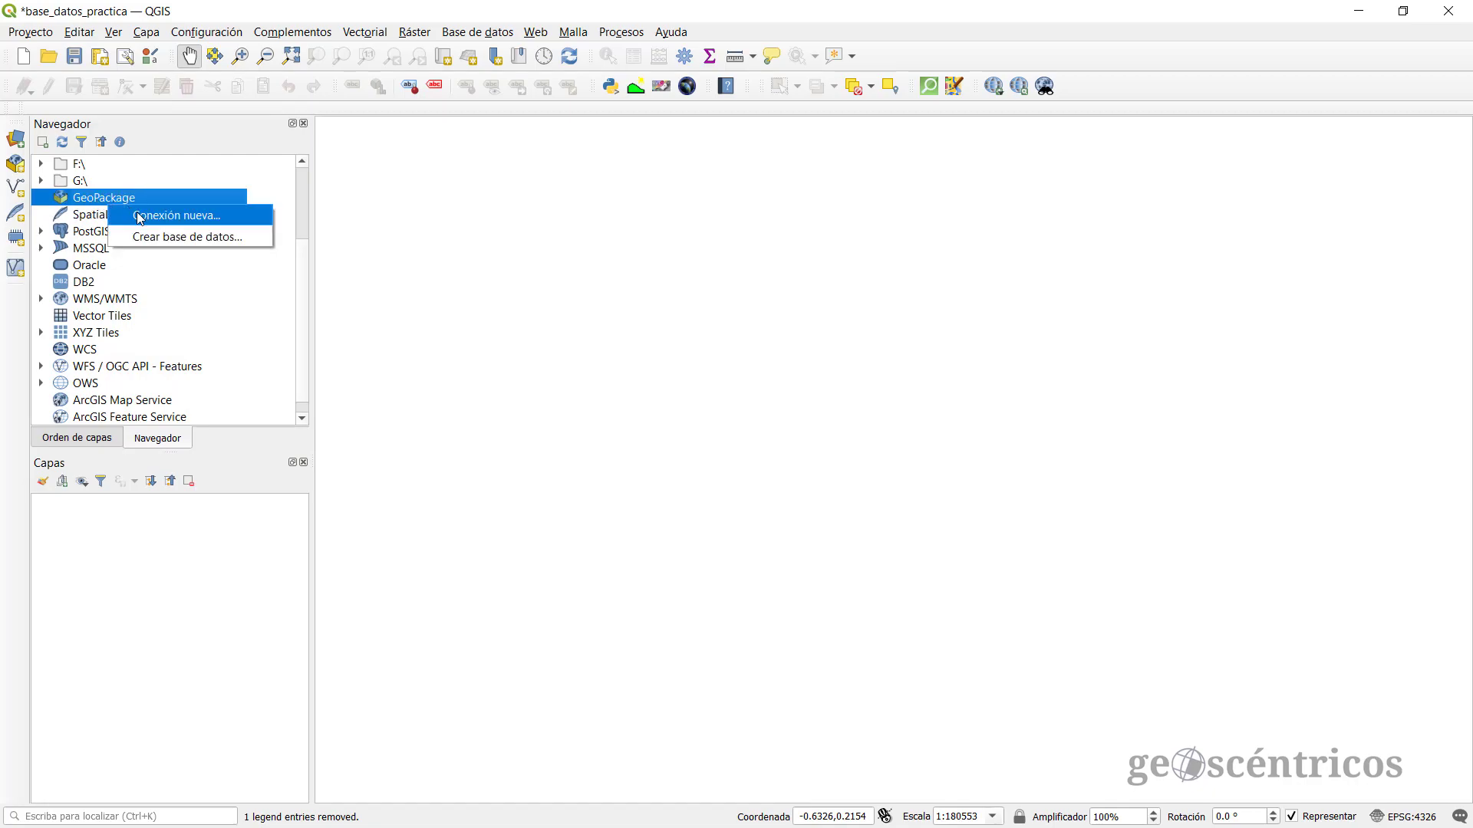
left_click(140, 219)
left_click(430, 311)
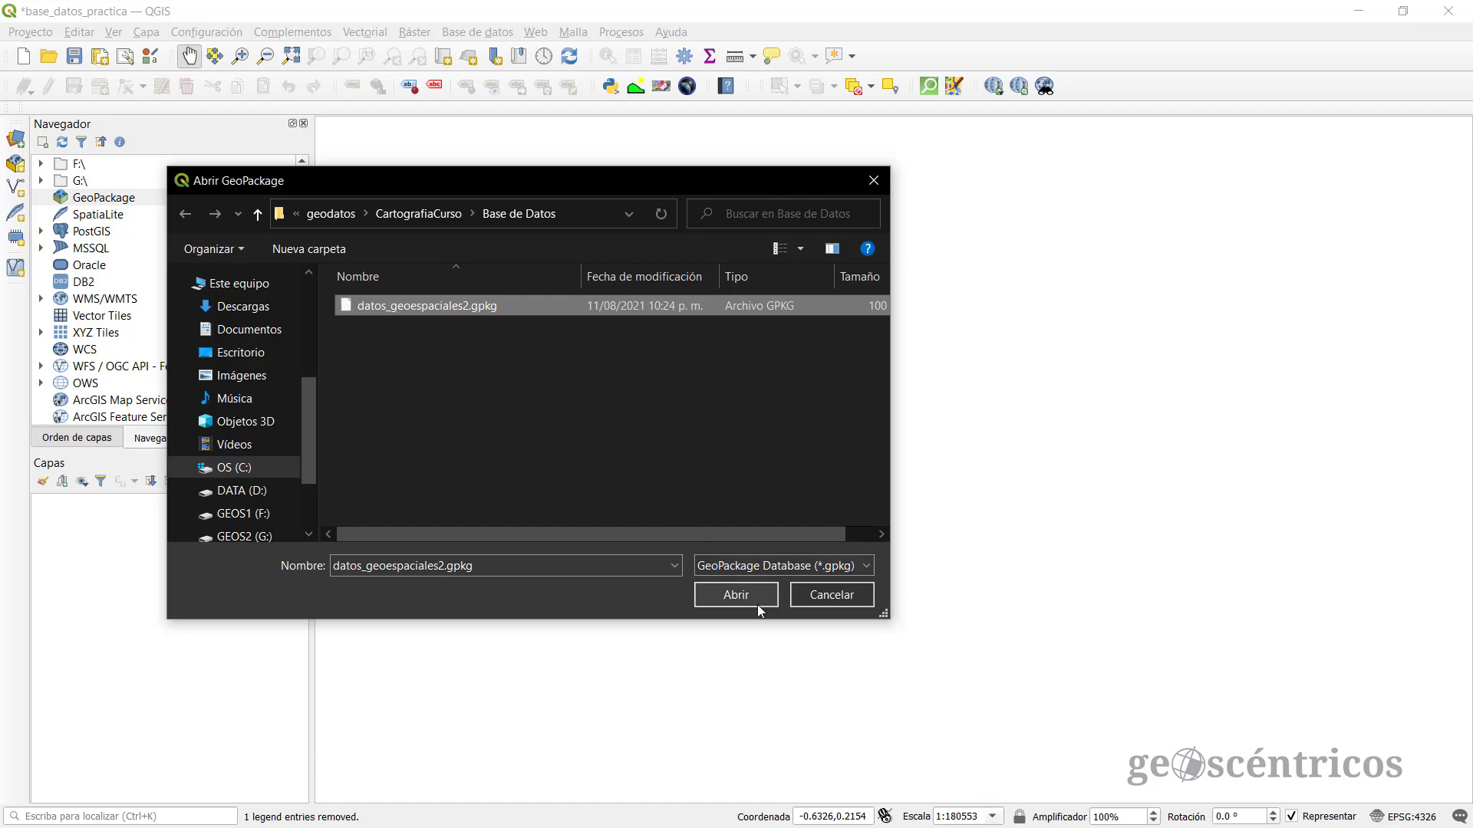
left_click(807, 600)
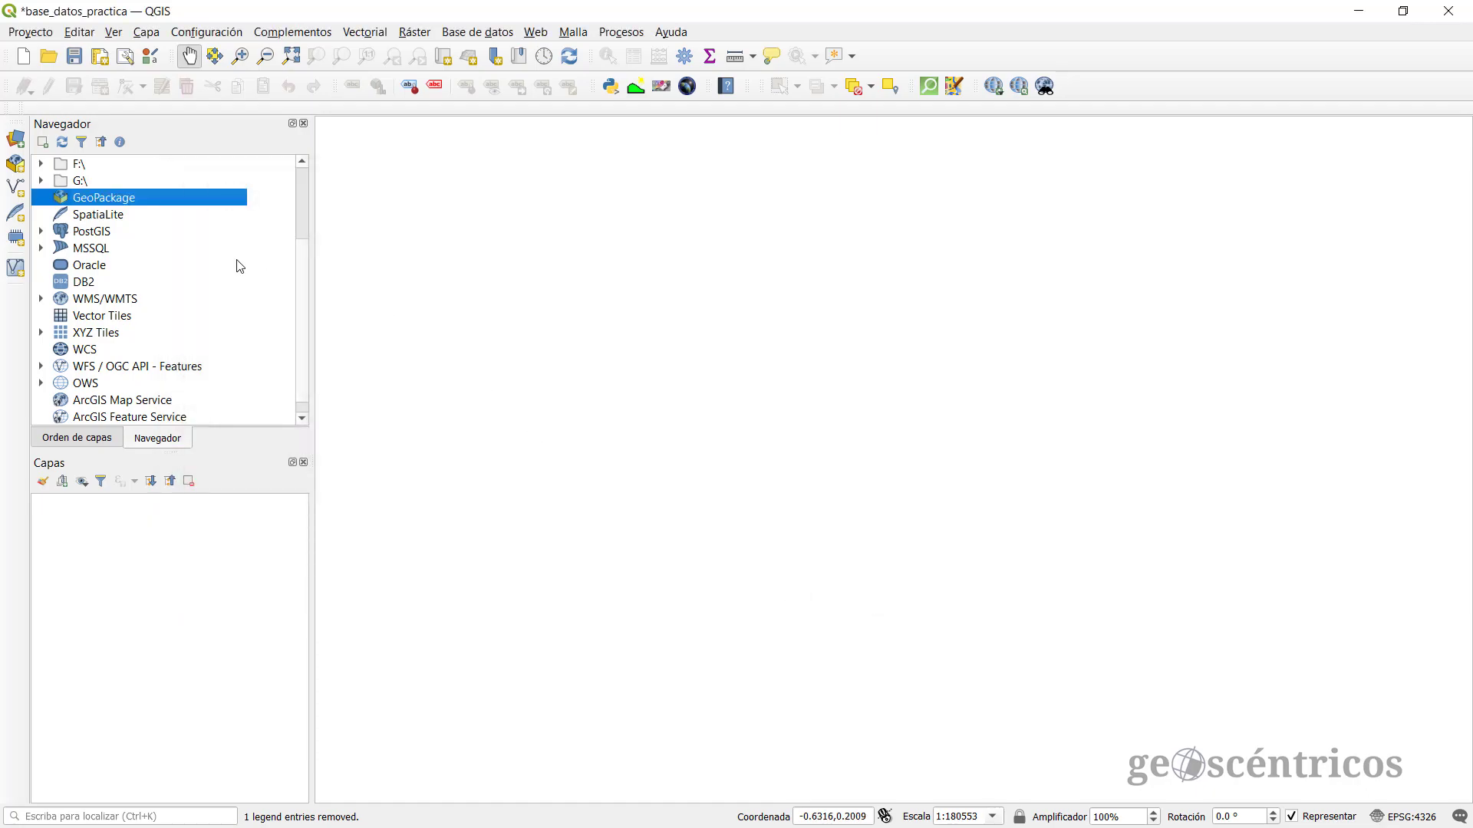
right_click(168, 196)
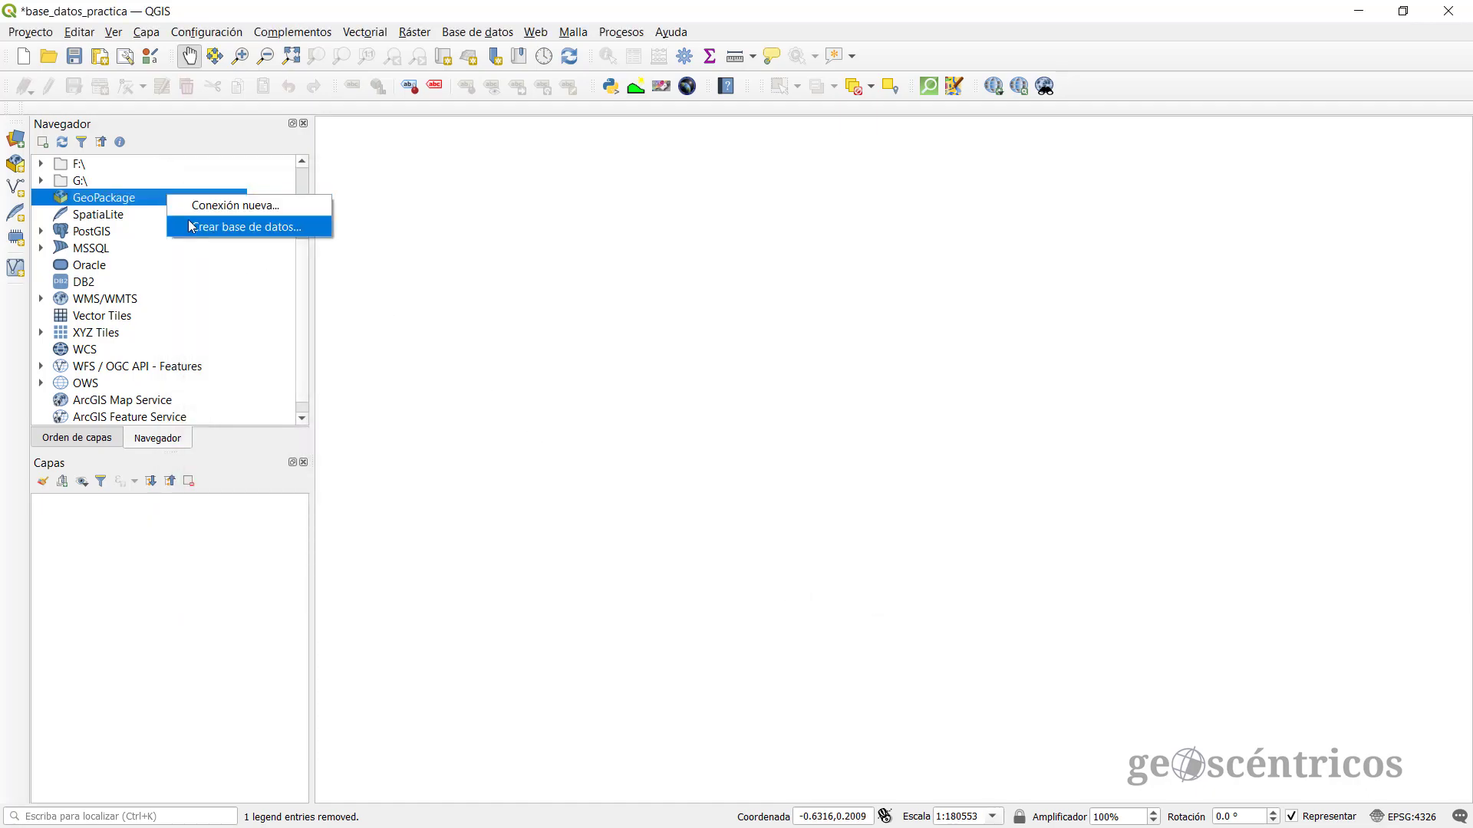
left_click(125, 206)
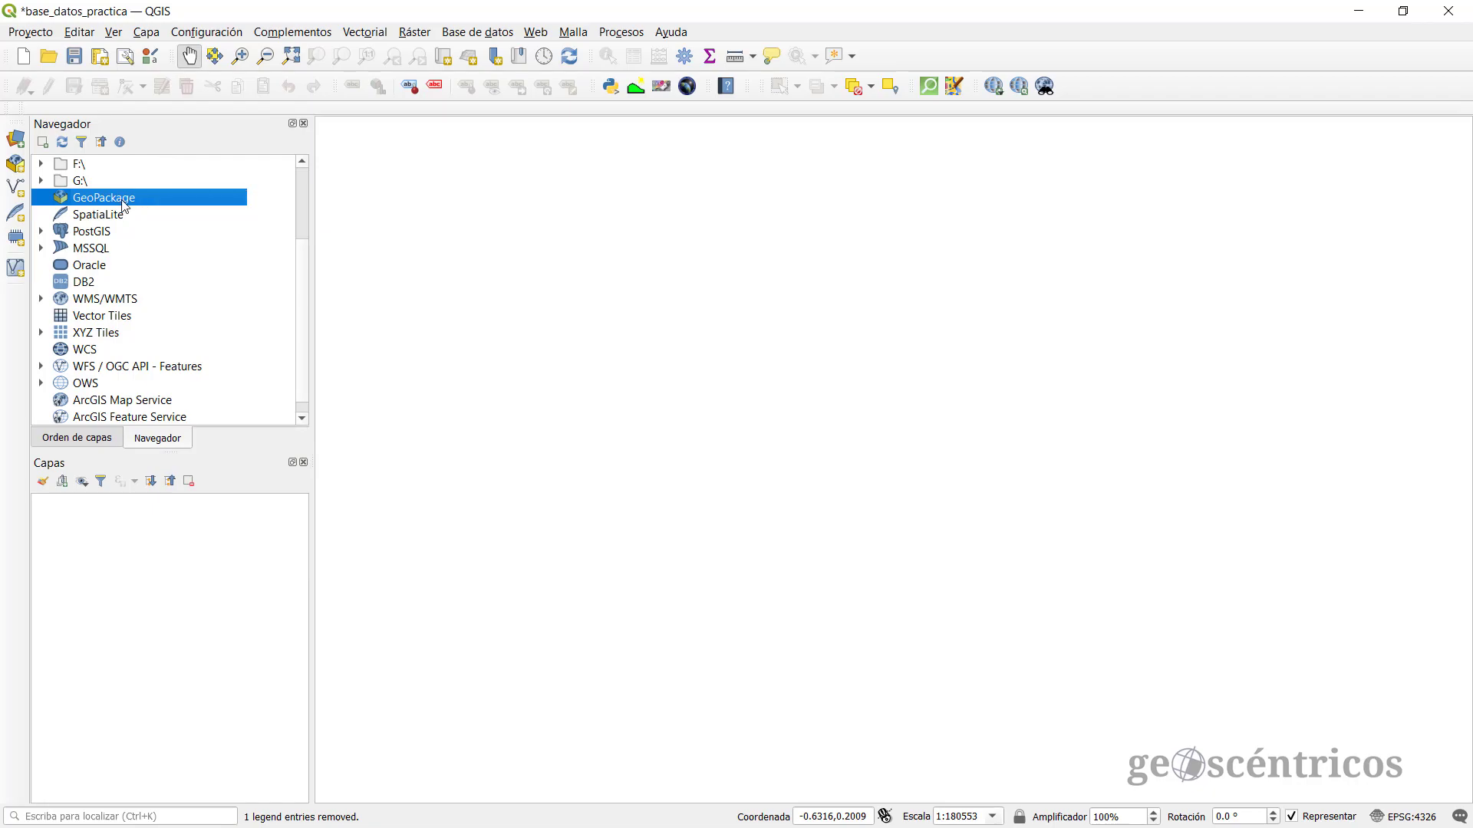
Step: Start a new GeoPackage database with the file name datos_geoespaciales in the CartografiaCurso Base de Datos folder
right_click(127, 198)
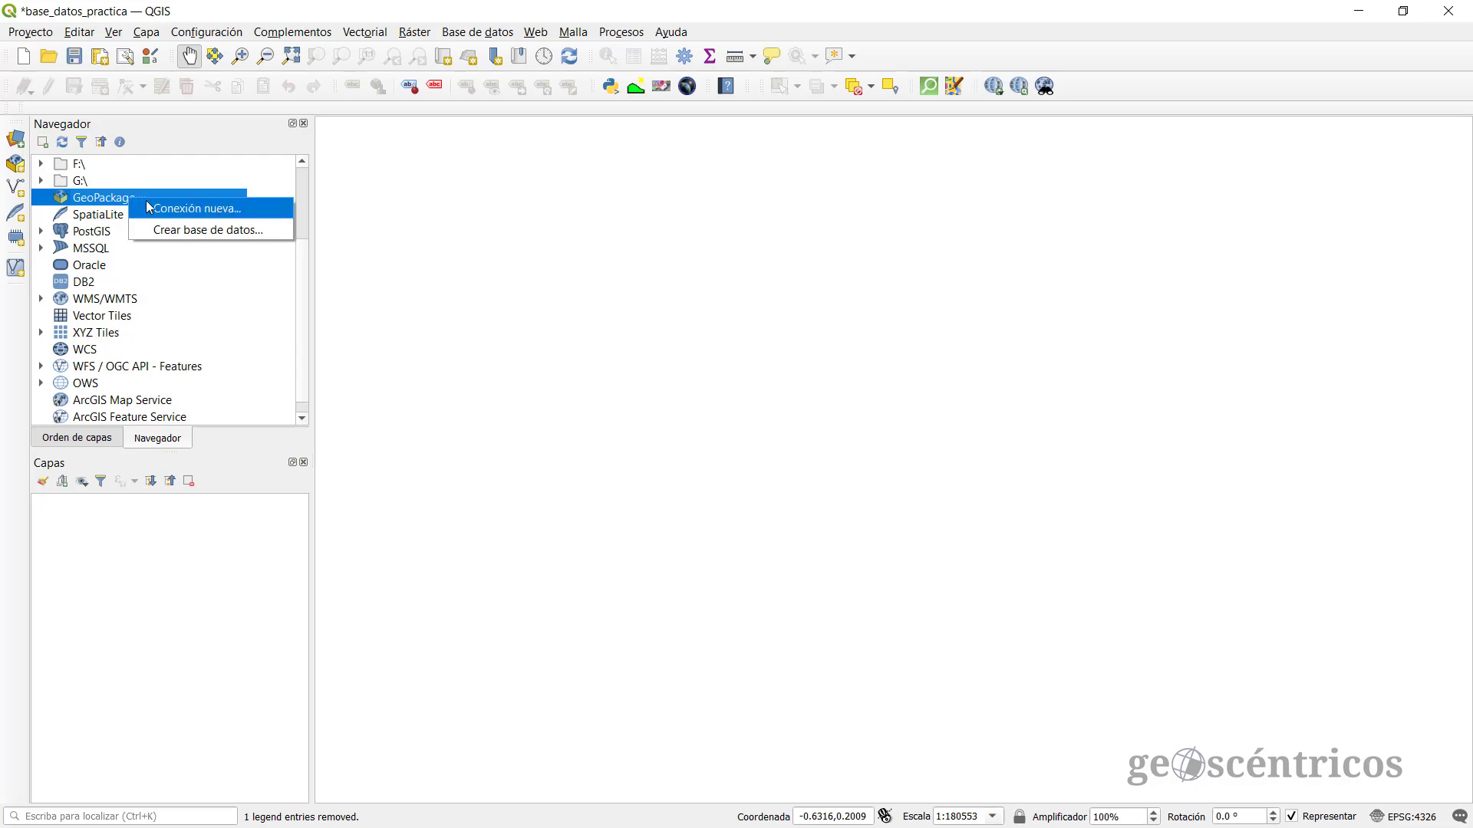
left_click(176, 229)
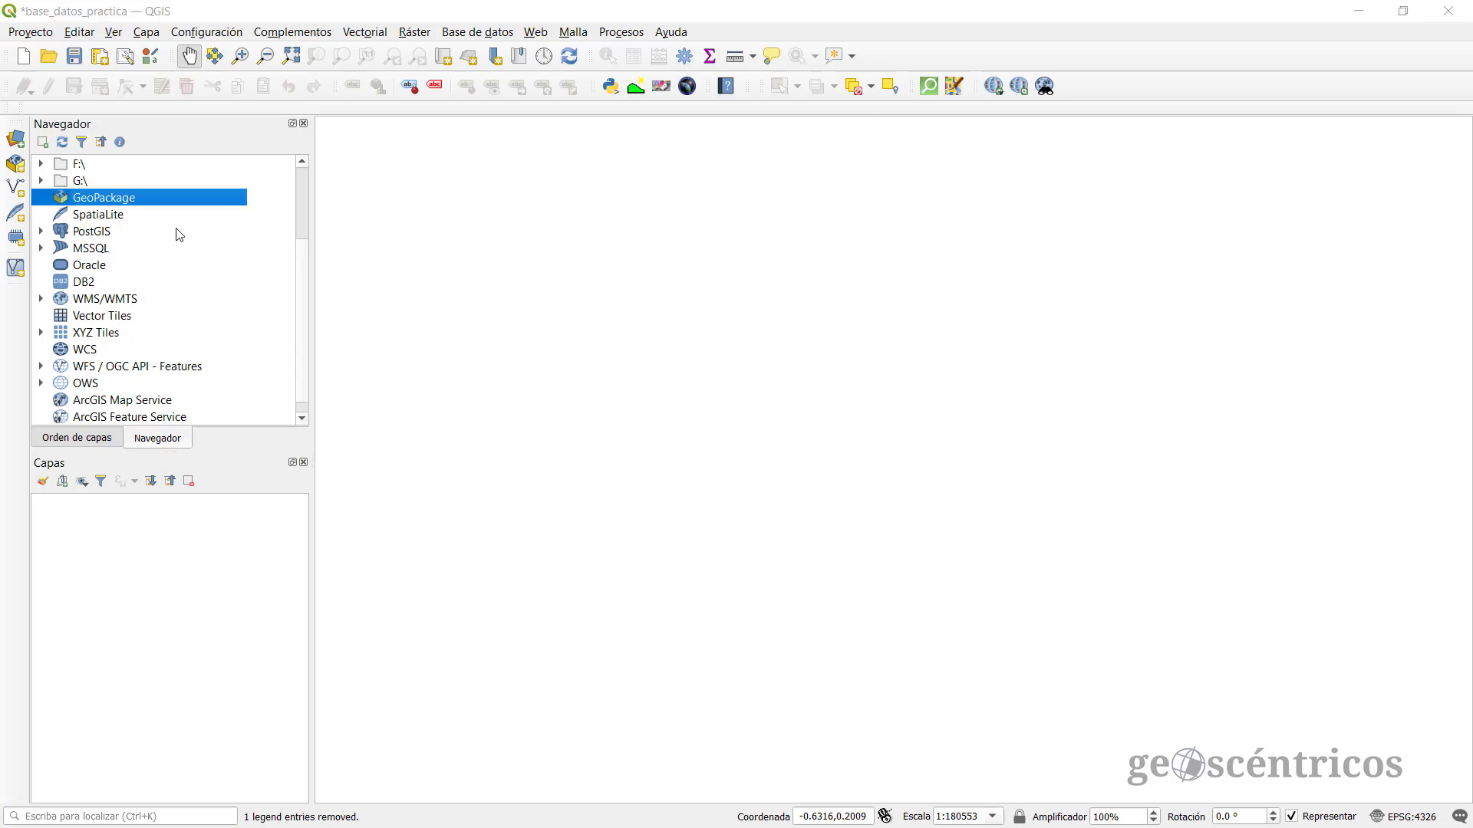
left_click_drag(435, 171, 475, 135)
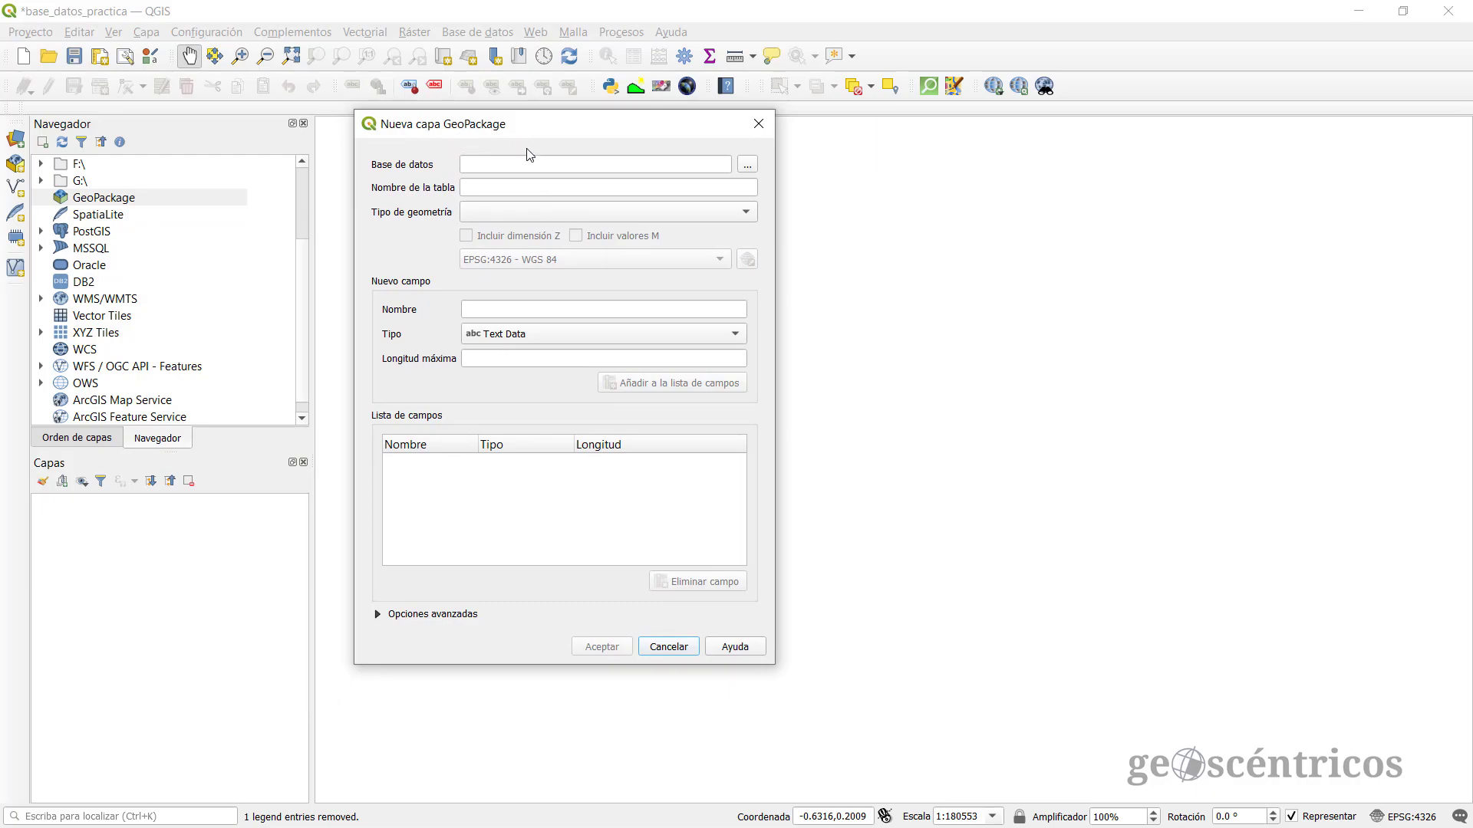
left_click(748, 166)
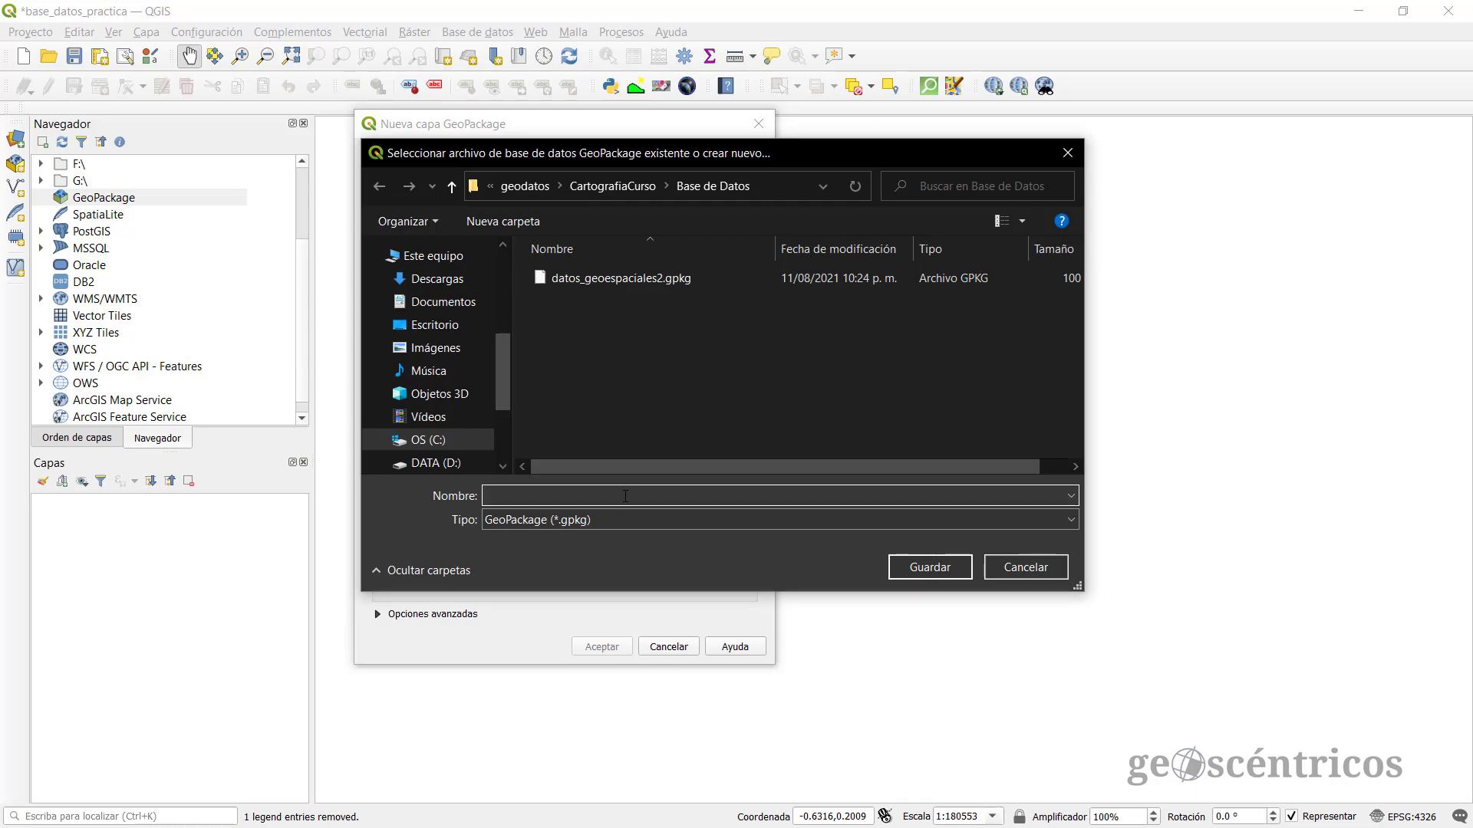
type("dat")
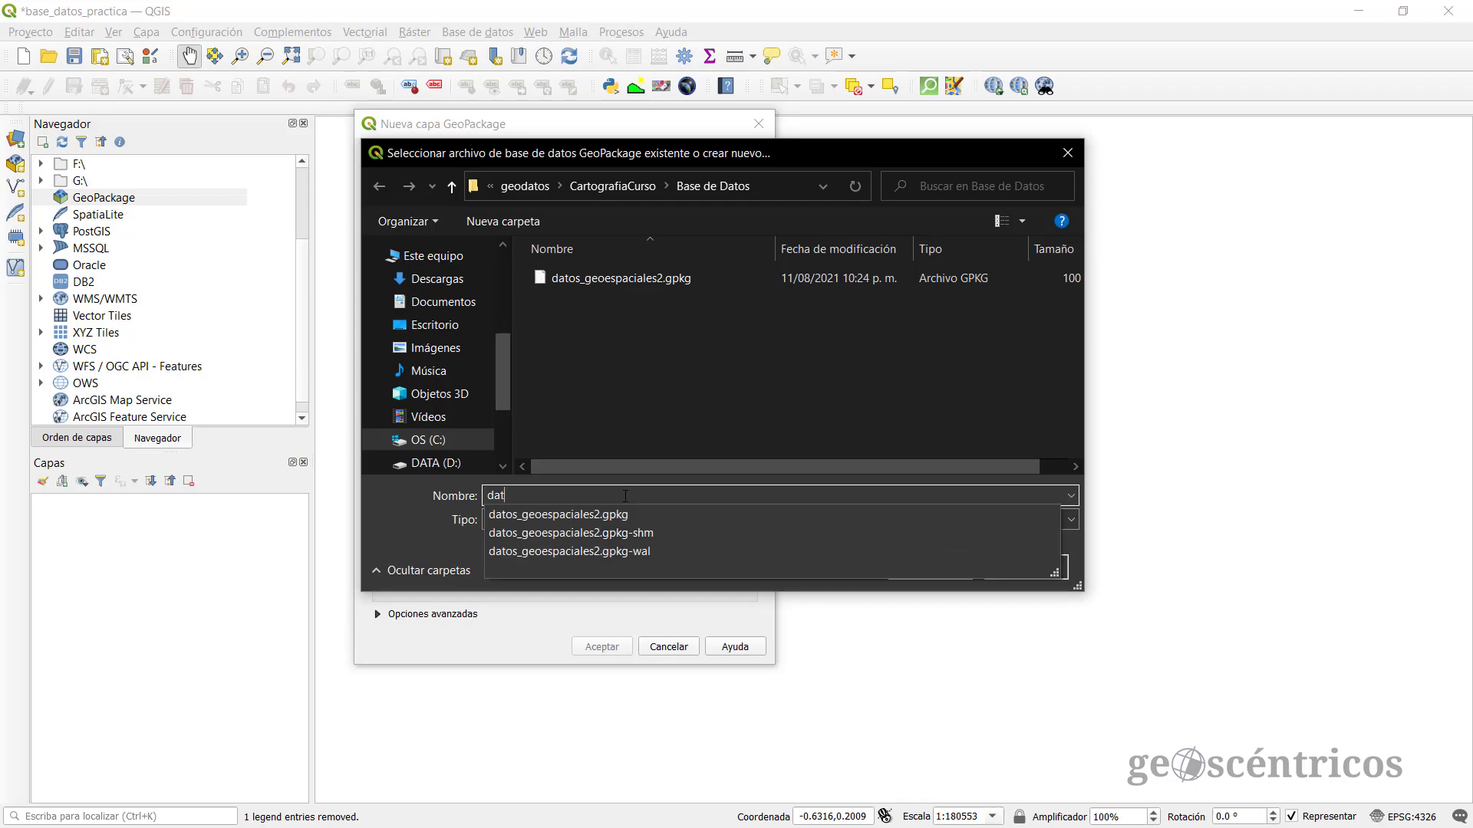
type("os_geoespaciales")
left_click(921, 567)
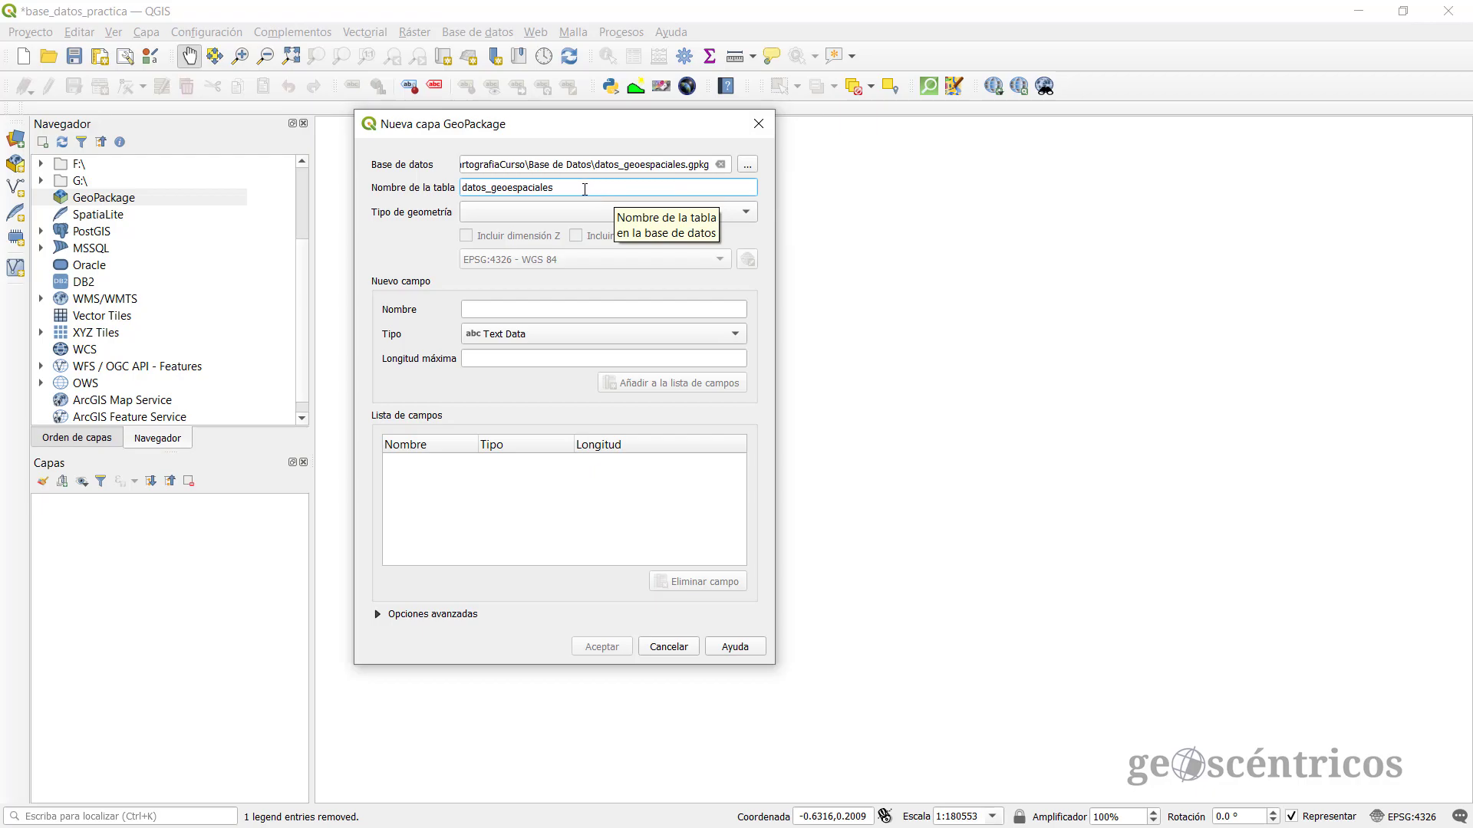
Step: Name the new GeoPackage table Estados and set its geometry type to Multipolígono
left_click_drag(579, 188, 463, 188)
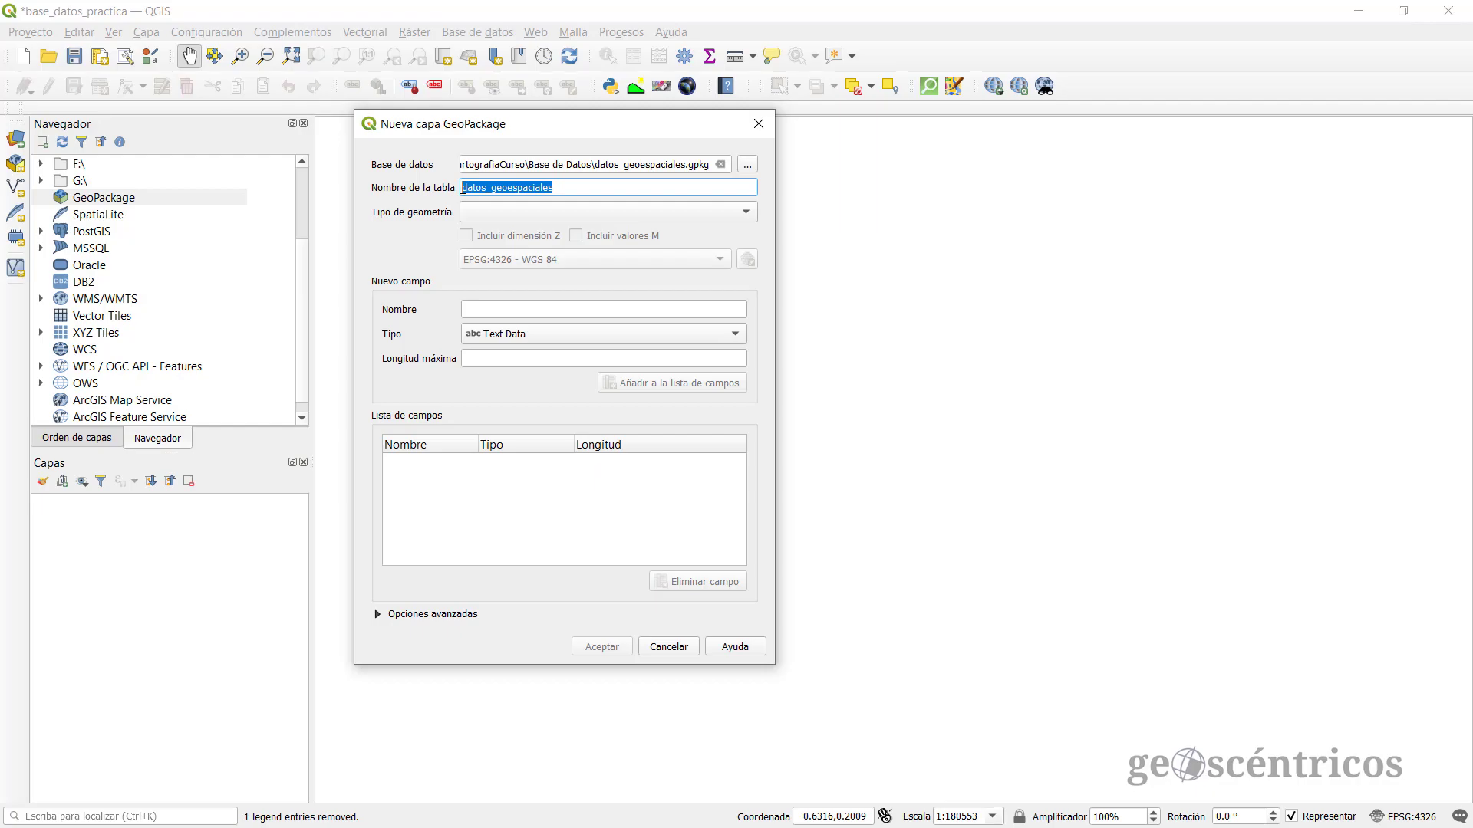
key("BackSpace")
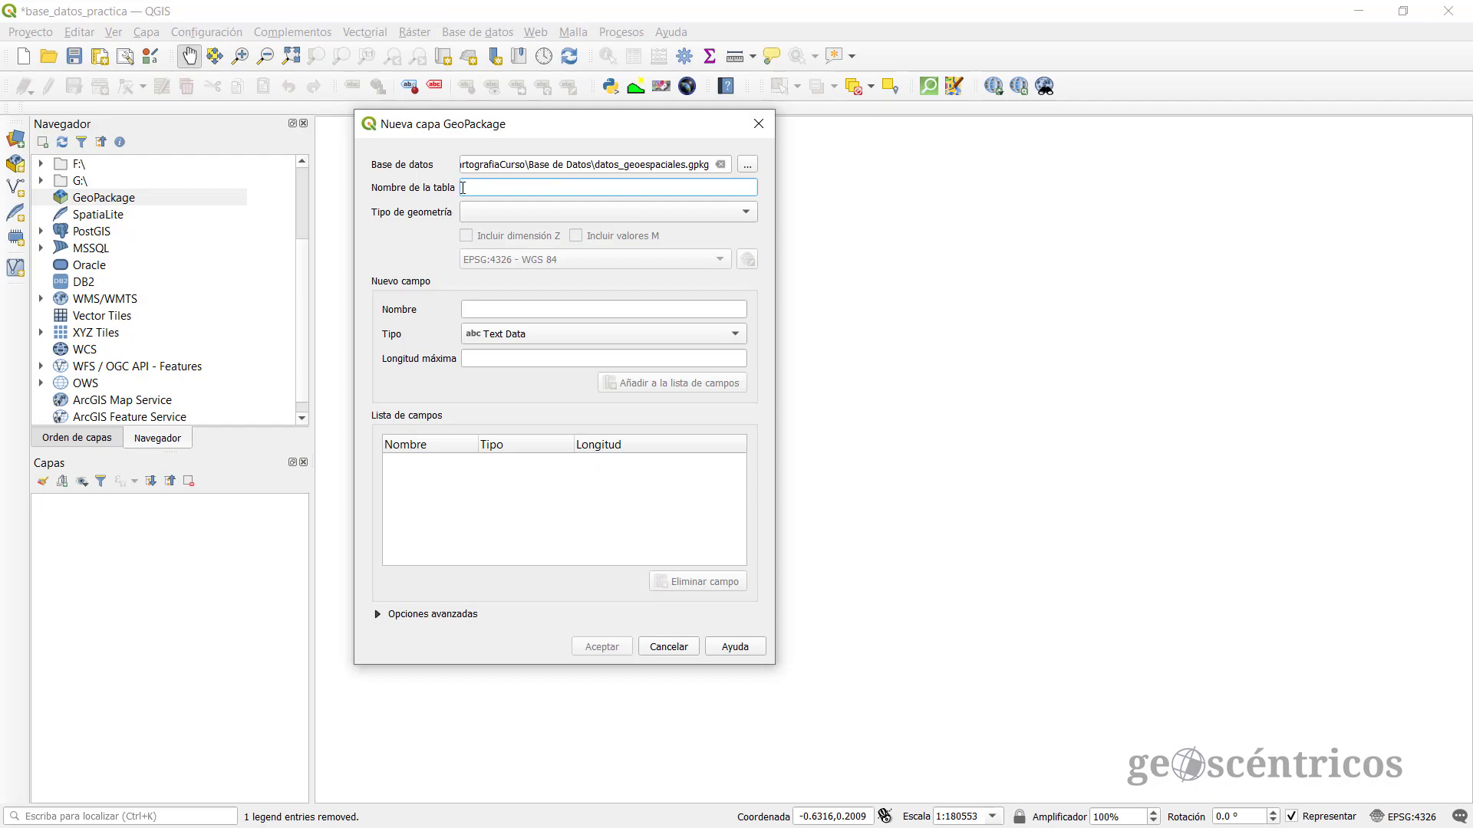
type("Estados")
left_click(520, 220)
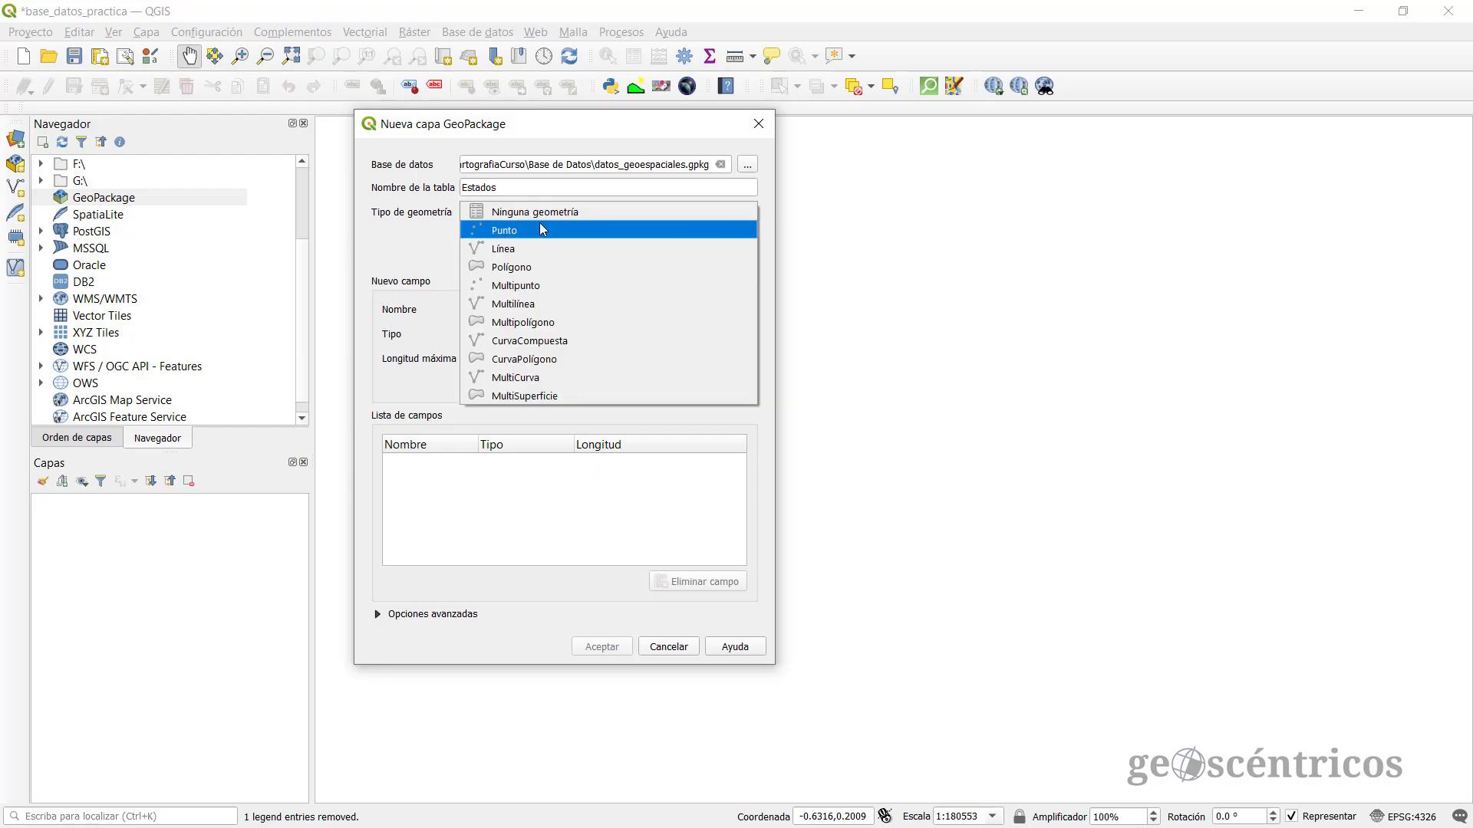
left_click(503, 268)
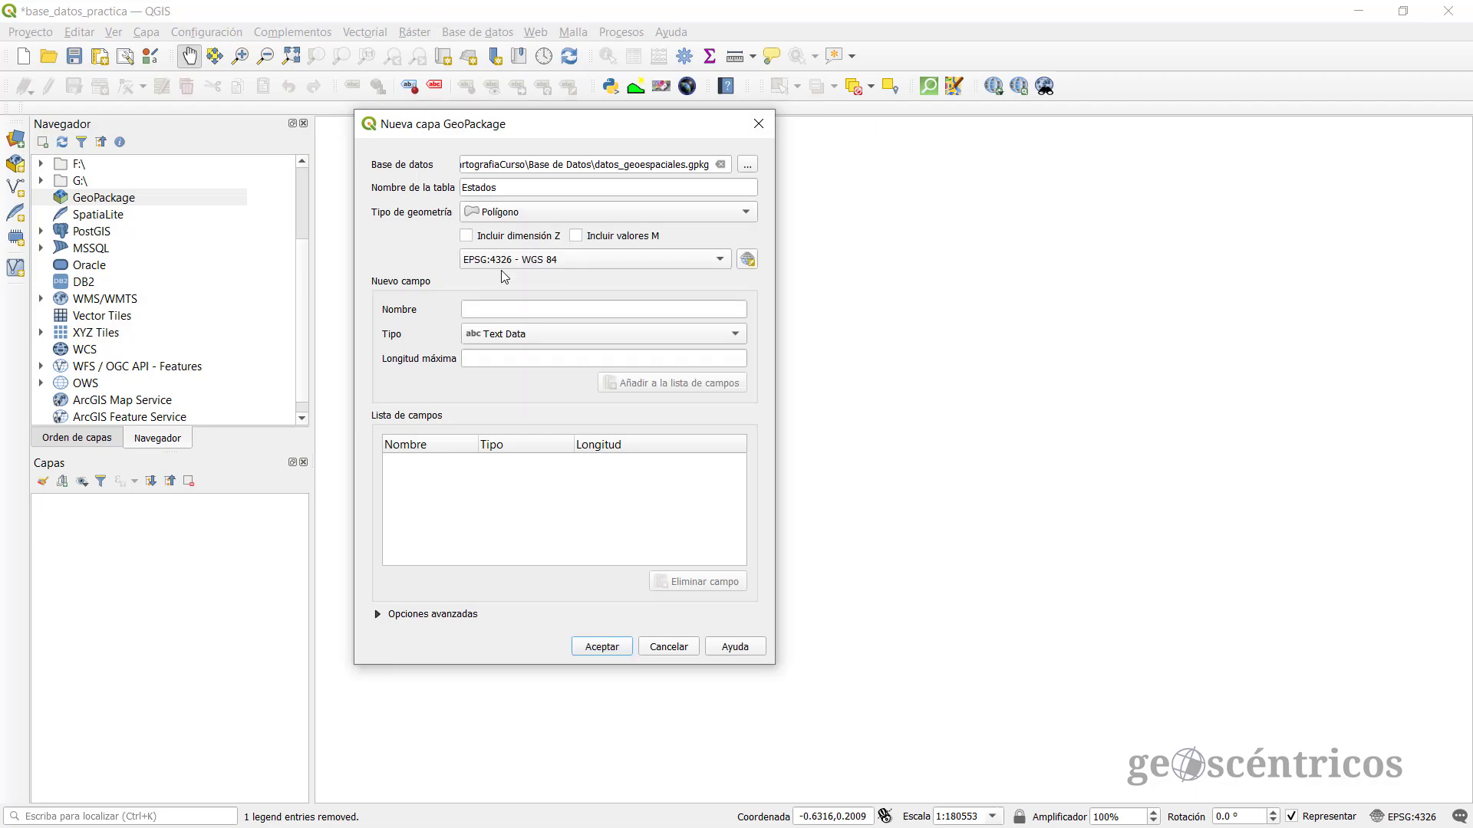
left_click(512, 221)
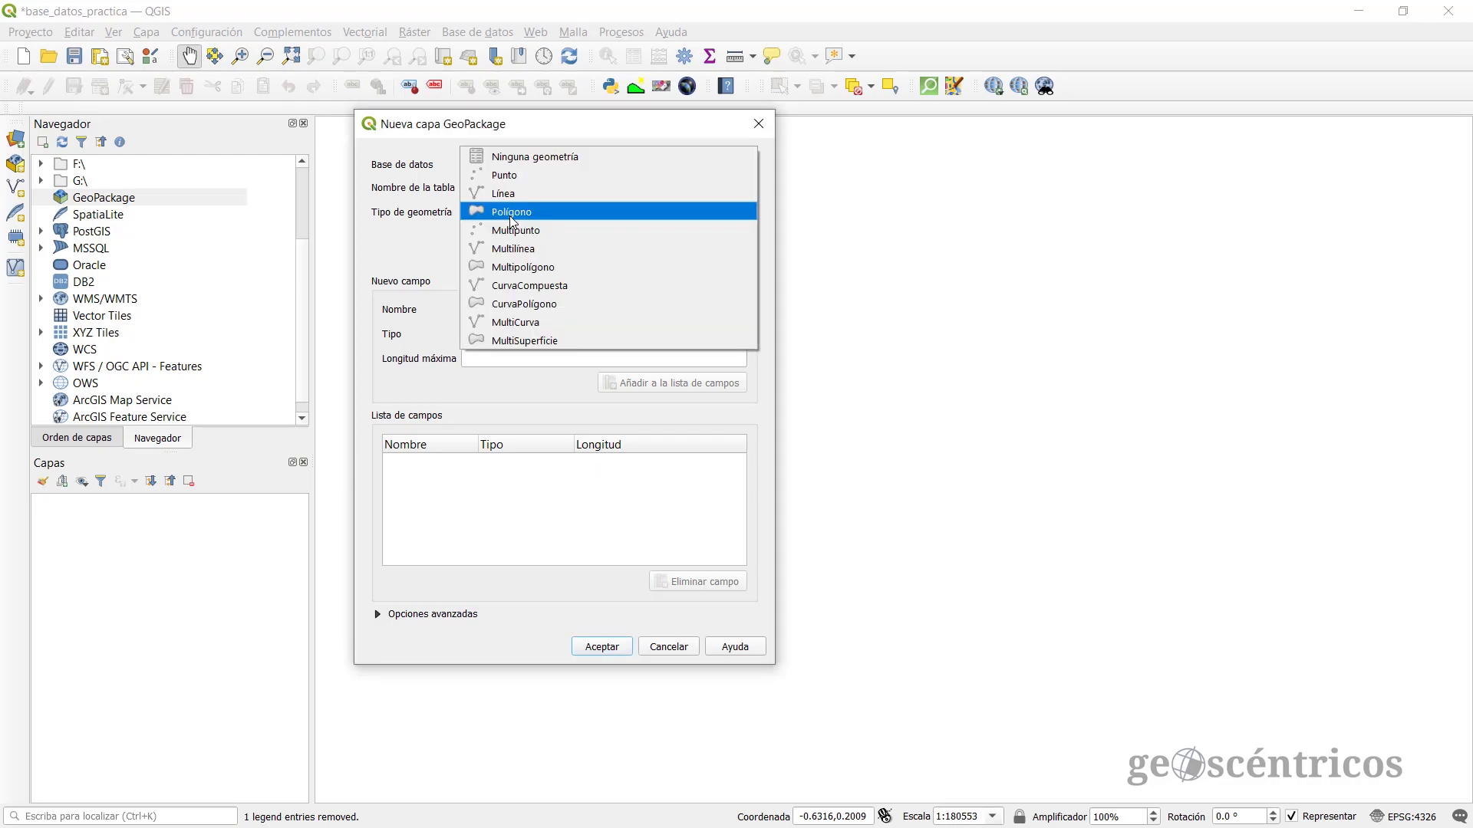
left_click(542, 269)
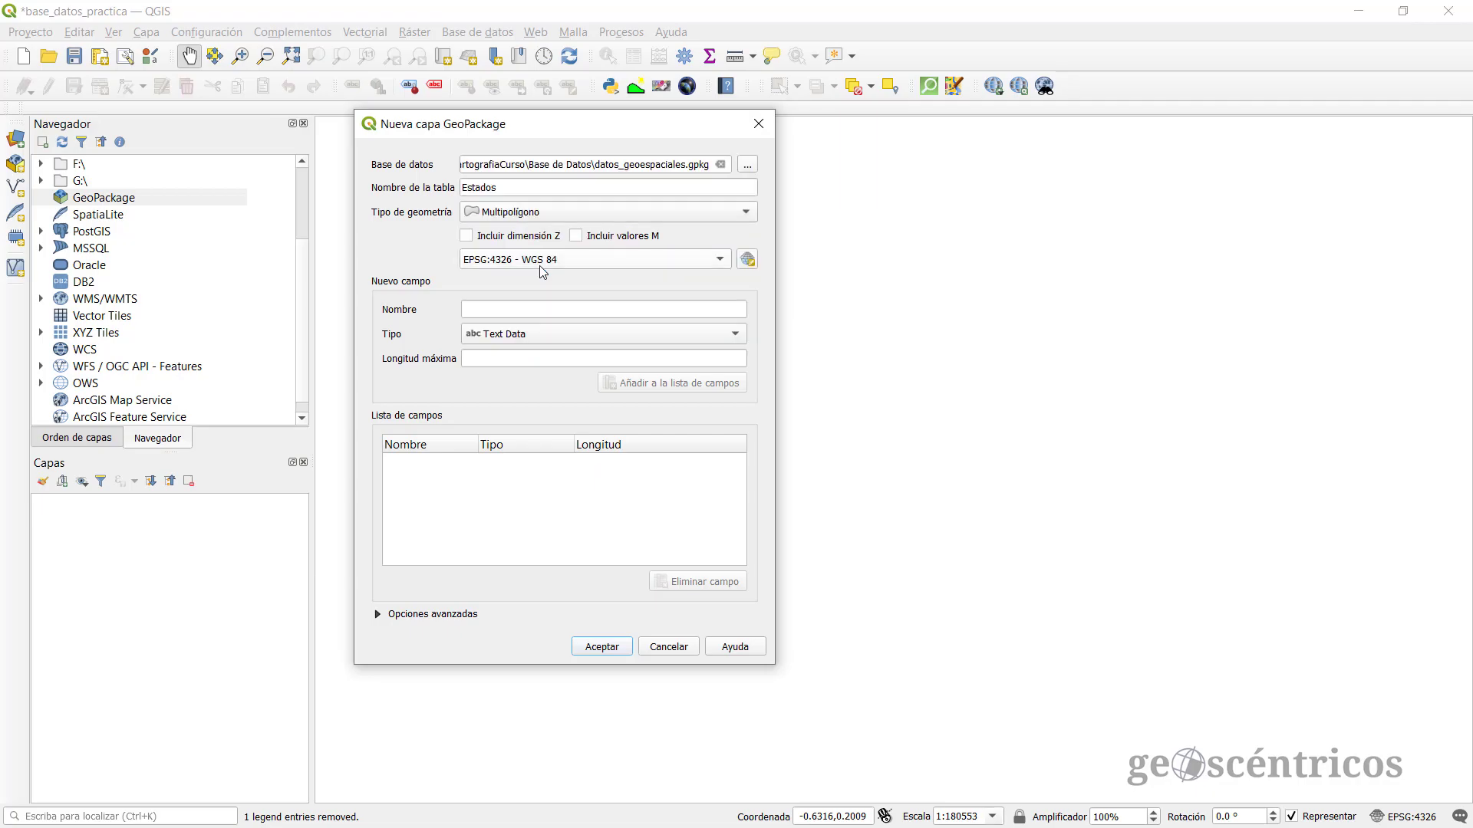
Step: Try the Z dimension and M values options with other geometry types, including Polígono and Multipunto
left_click(469, 237)
left_click(470, 237)
left_click(469, 237)
left_click(469, 237)
left_click(603, 240)
left_click(604, 242)
left_click(597, 210)
left_click(518, 159)
left_click(489, 239)
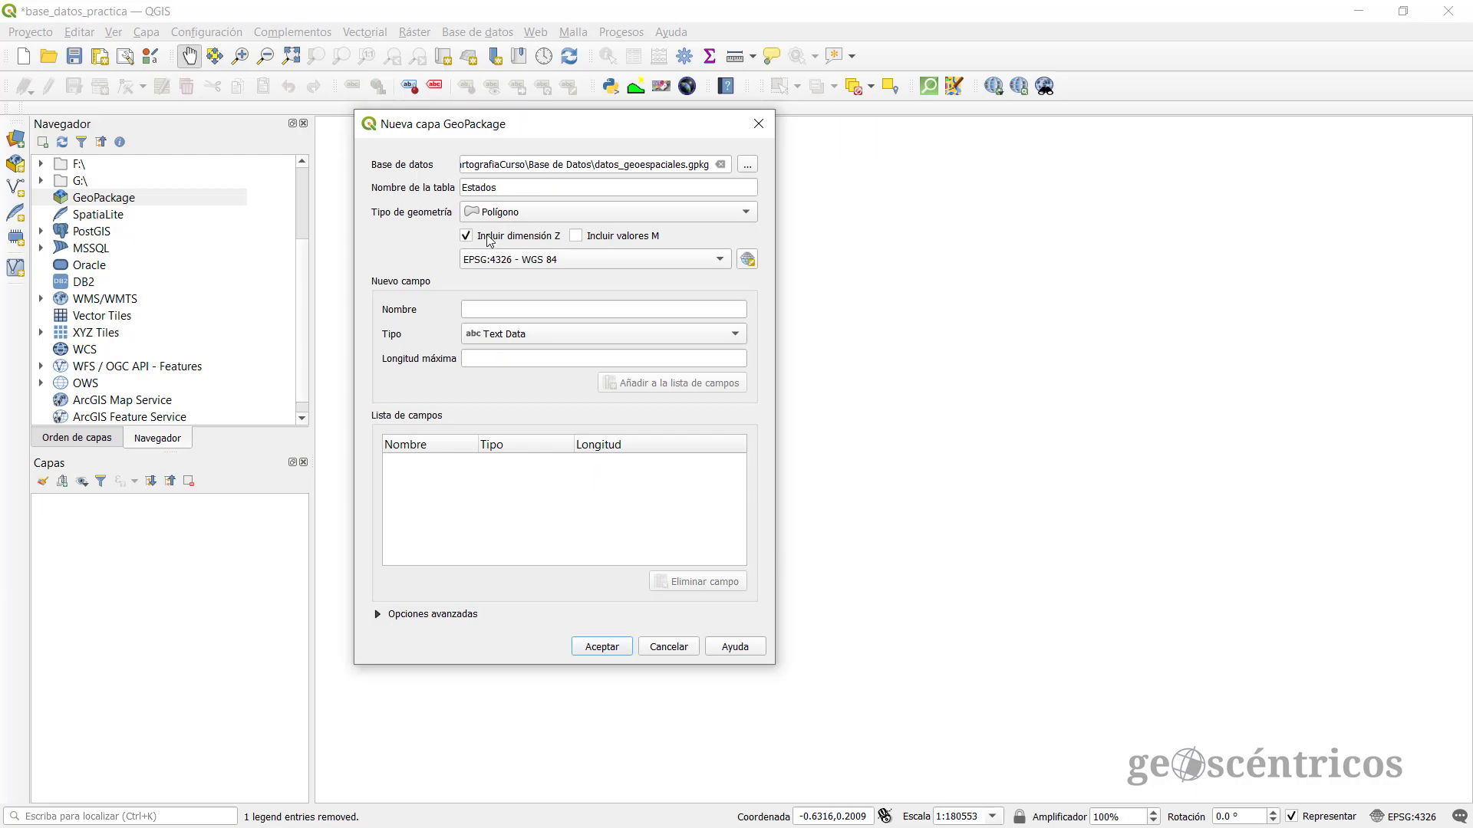
left_click(586, 239)
left_click(579, 237)
left_click(542, 236)
left_click(541, 215)
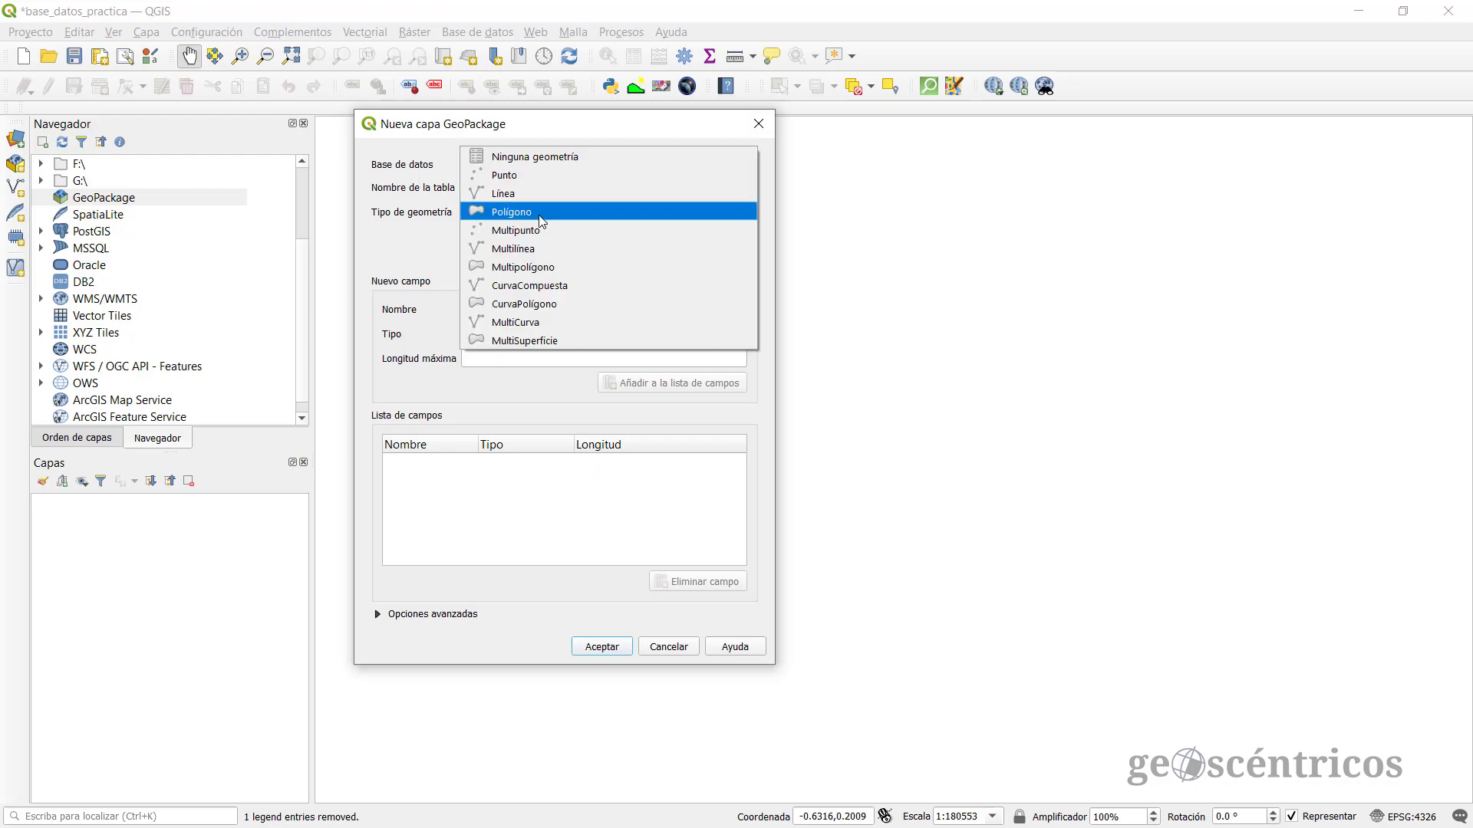
left_click(541, 230)
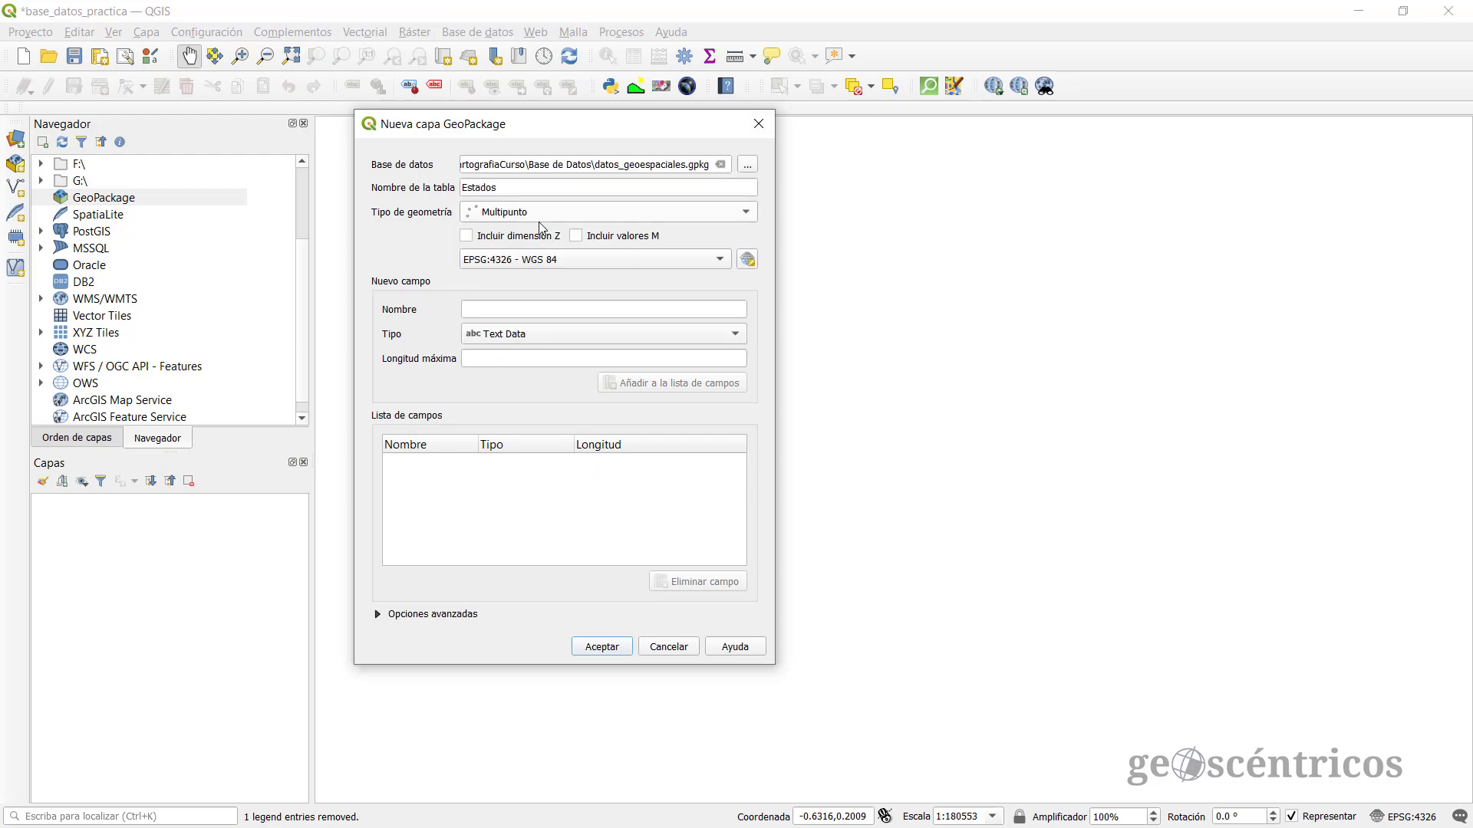
Step: Set the Estados table's geometry type to Multipolígono and its coordinate system to EPSG:4326 - WGS 84
left_click(542, 217)
left_click(541, 250)
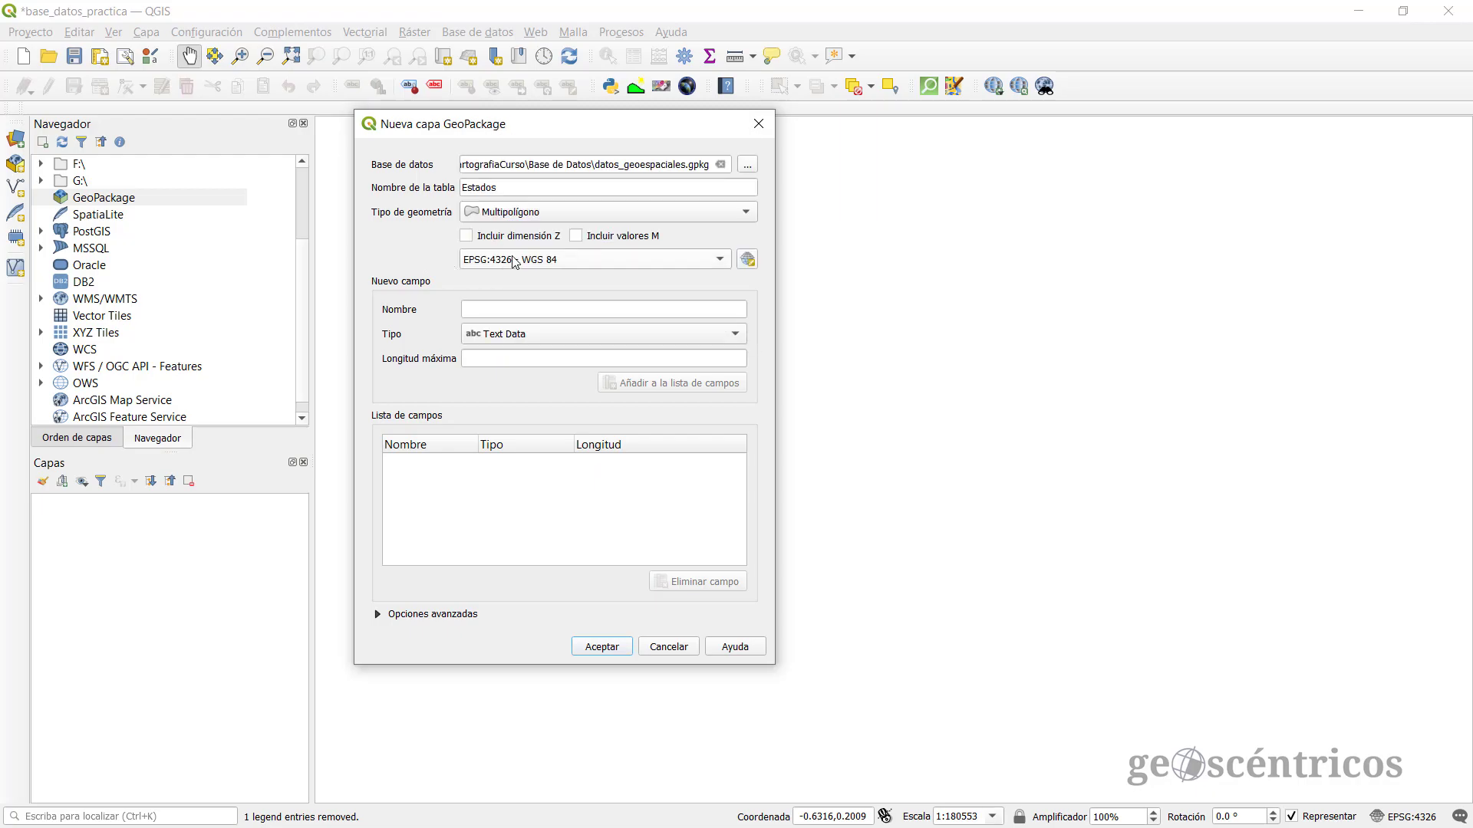
left_click(515, 260)
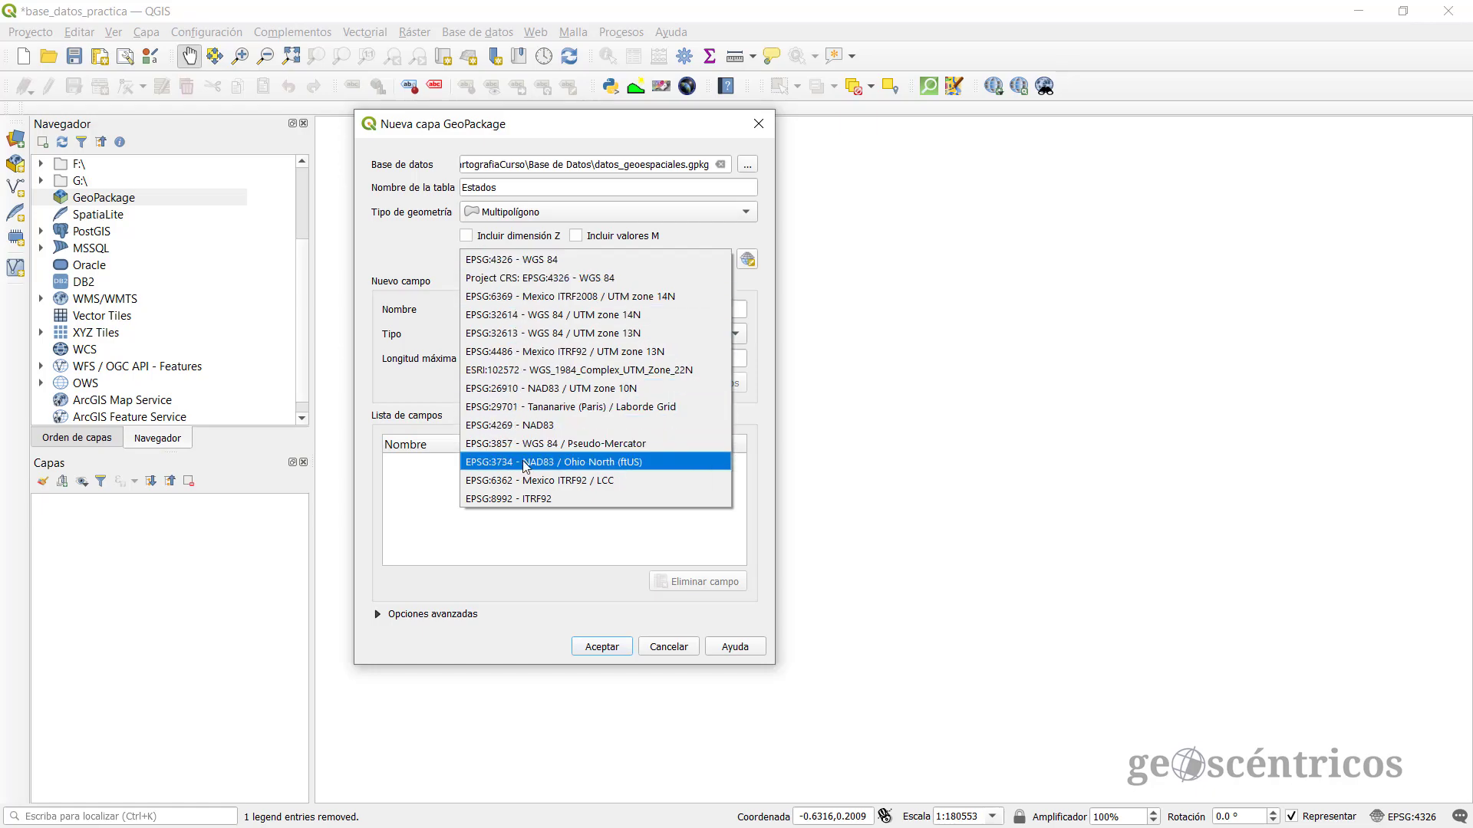
left_click(528, 260)
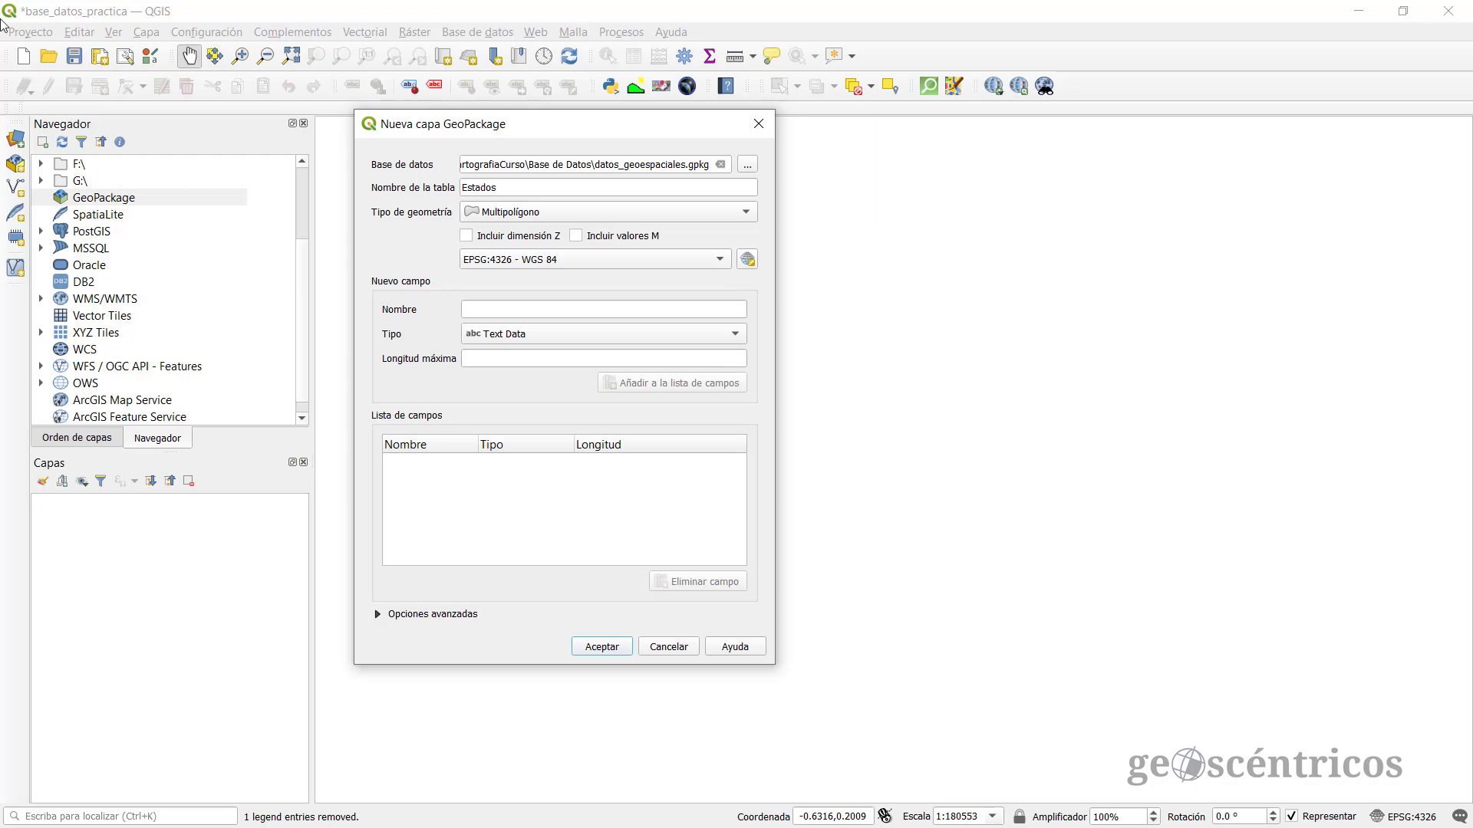
Step: Add a Text Data field named clave_edo with a maximum length of 2 to the Estados table's field list
left_click(510, 310)
type("clave")
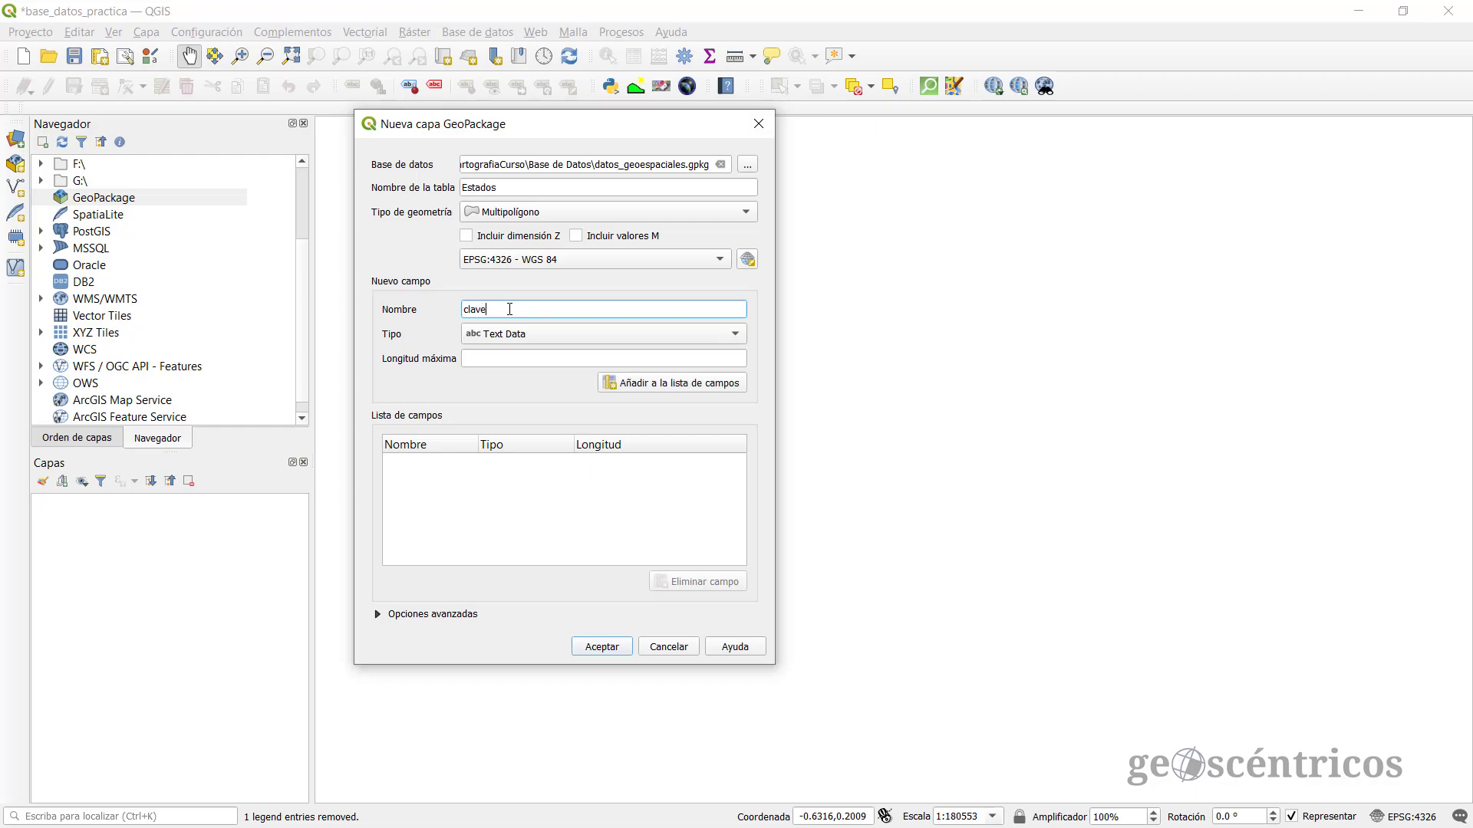
type("_edo")
left_click(494, 360)
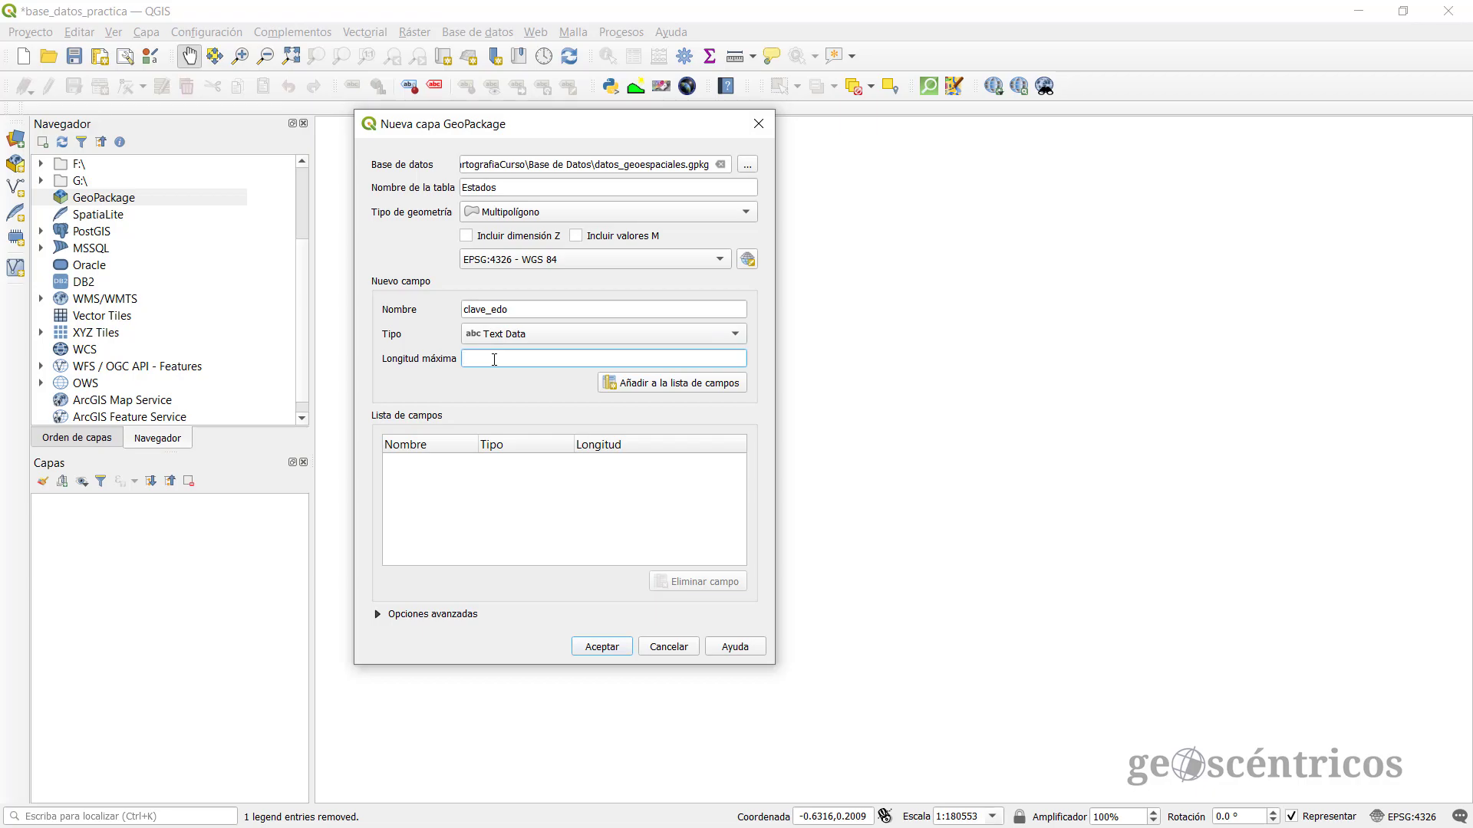
type("2")
left_click(494, 360)
left_click(693, 384)
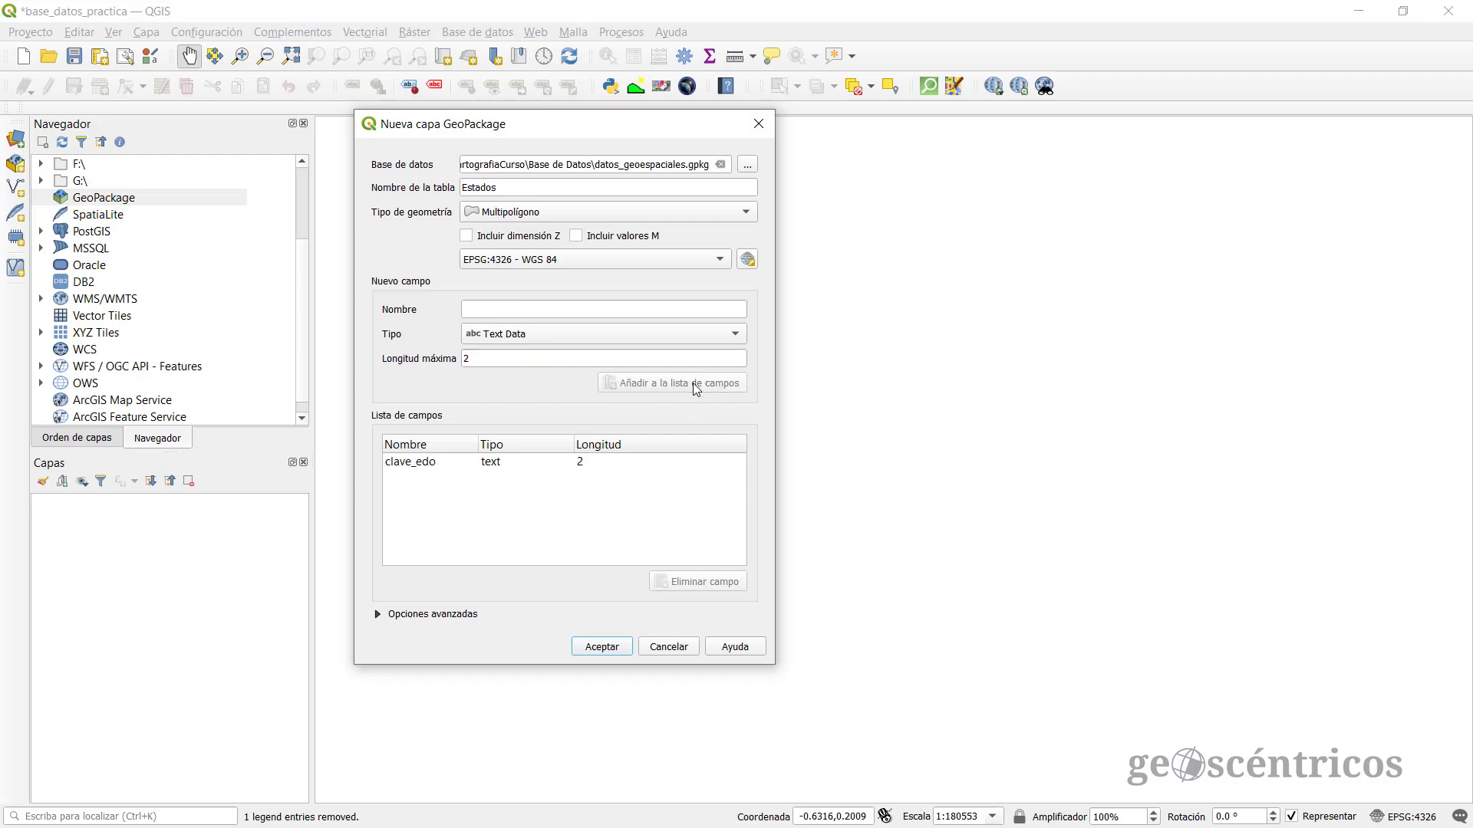
Step: Add a Text Data field named nombre with a maximum length of 40 to the Estados table's field list
left_click(439, 468)
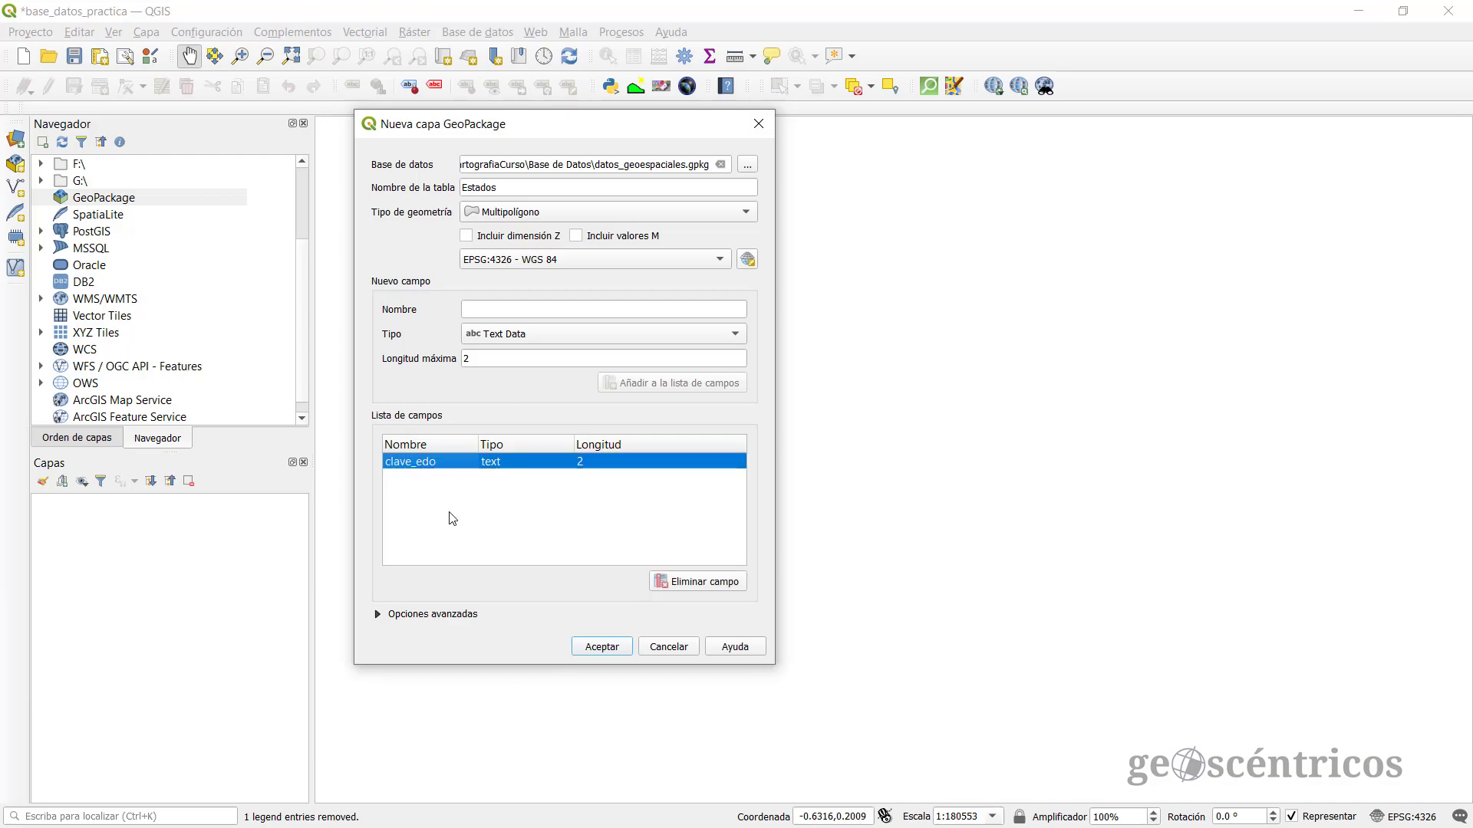
left_click(504, 309)
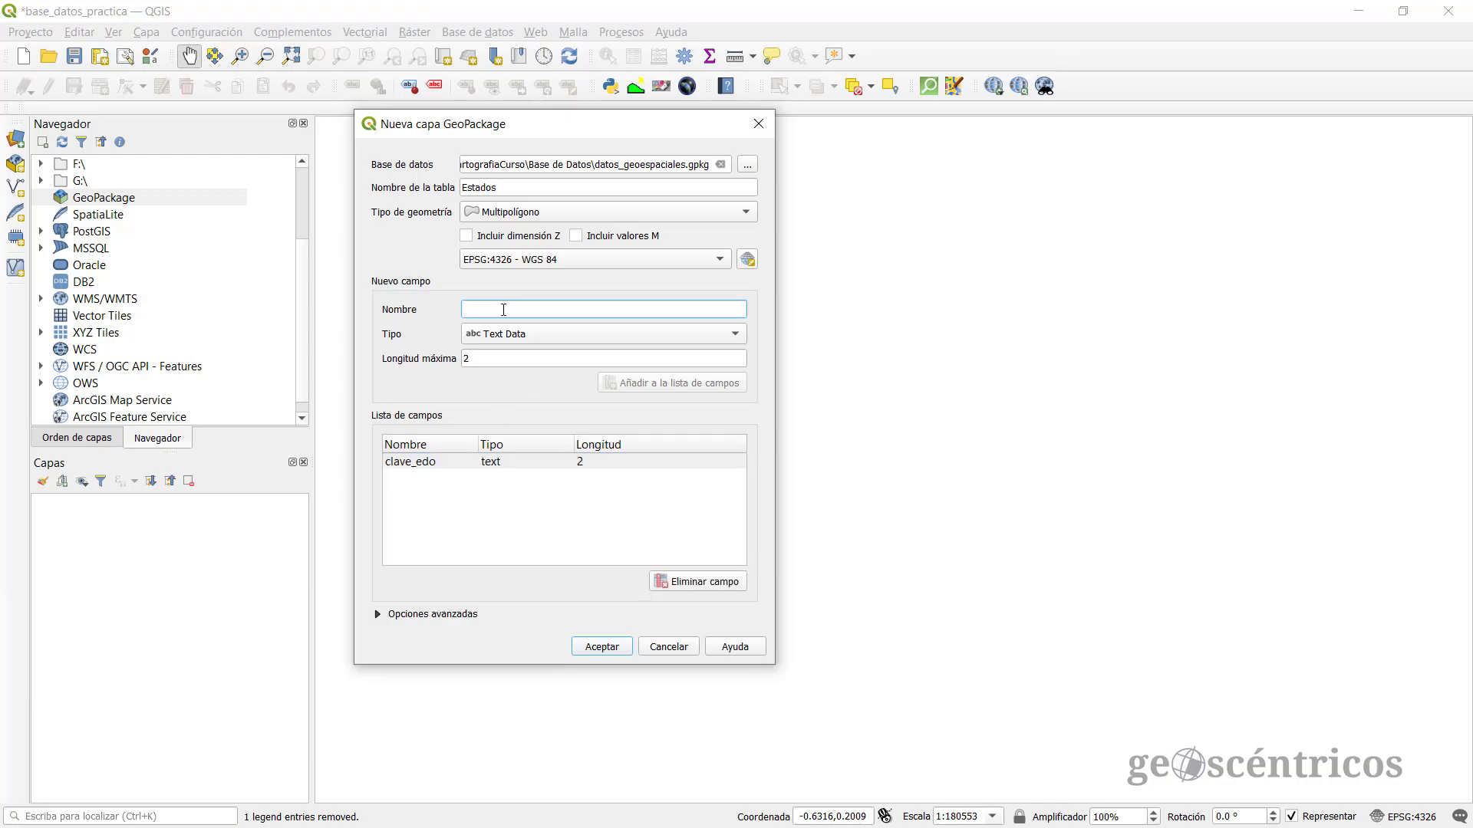
type("nombre")
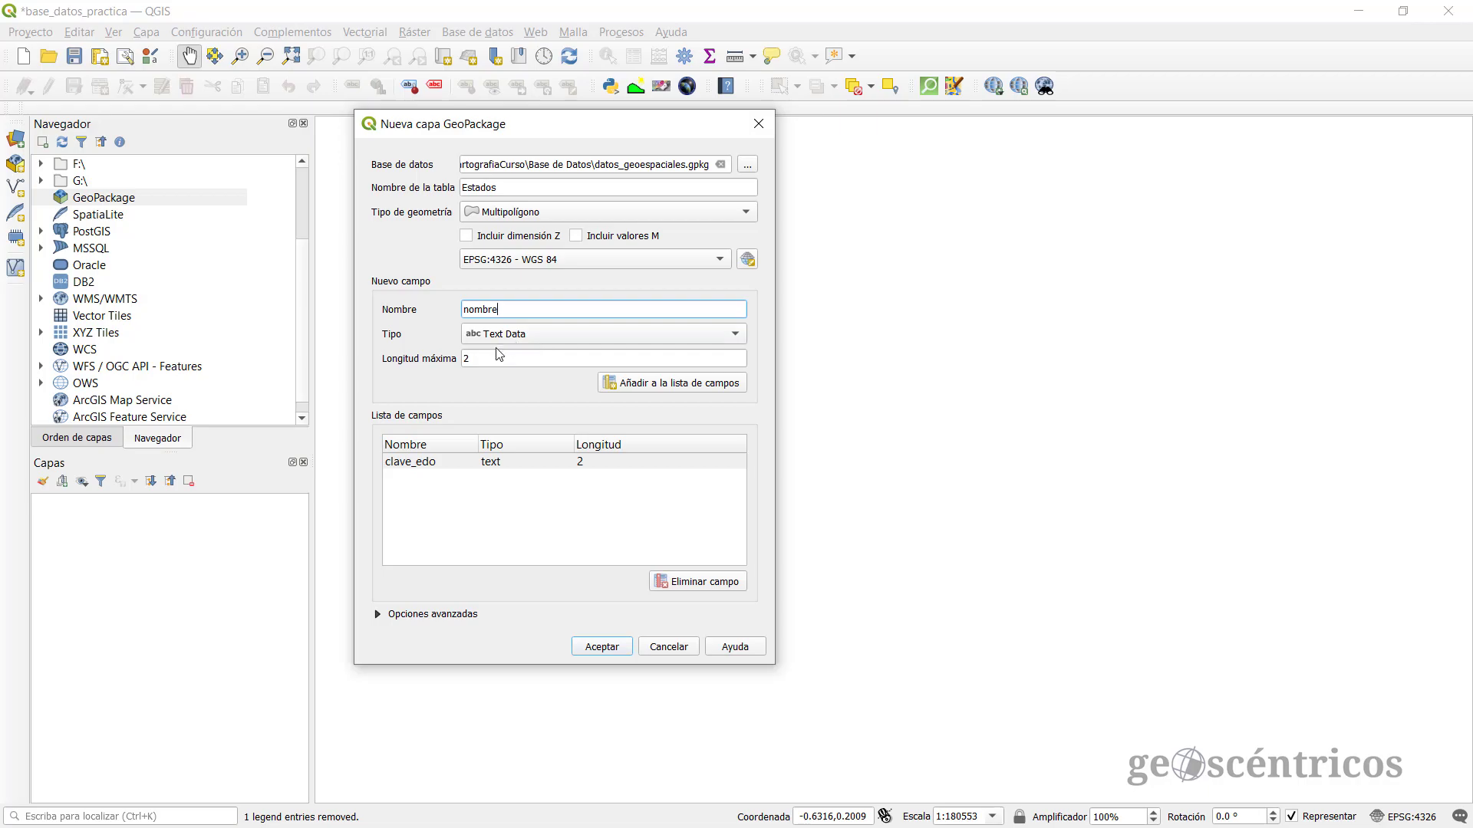
double_click(462, 358)
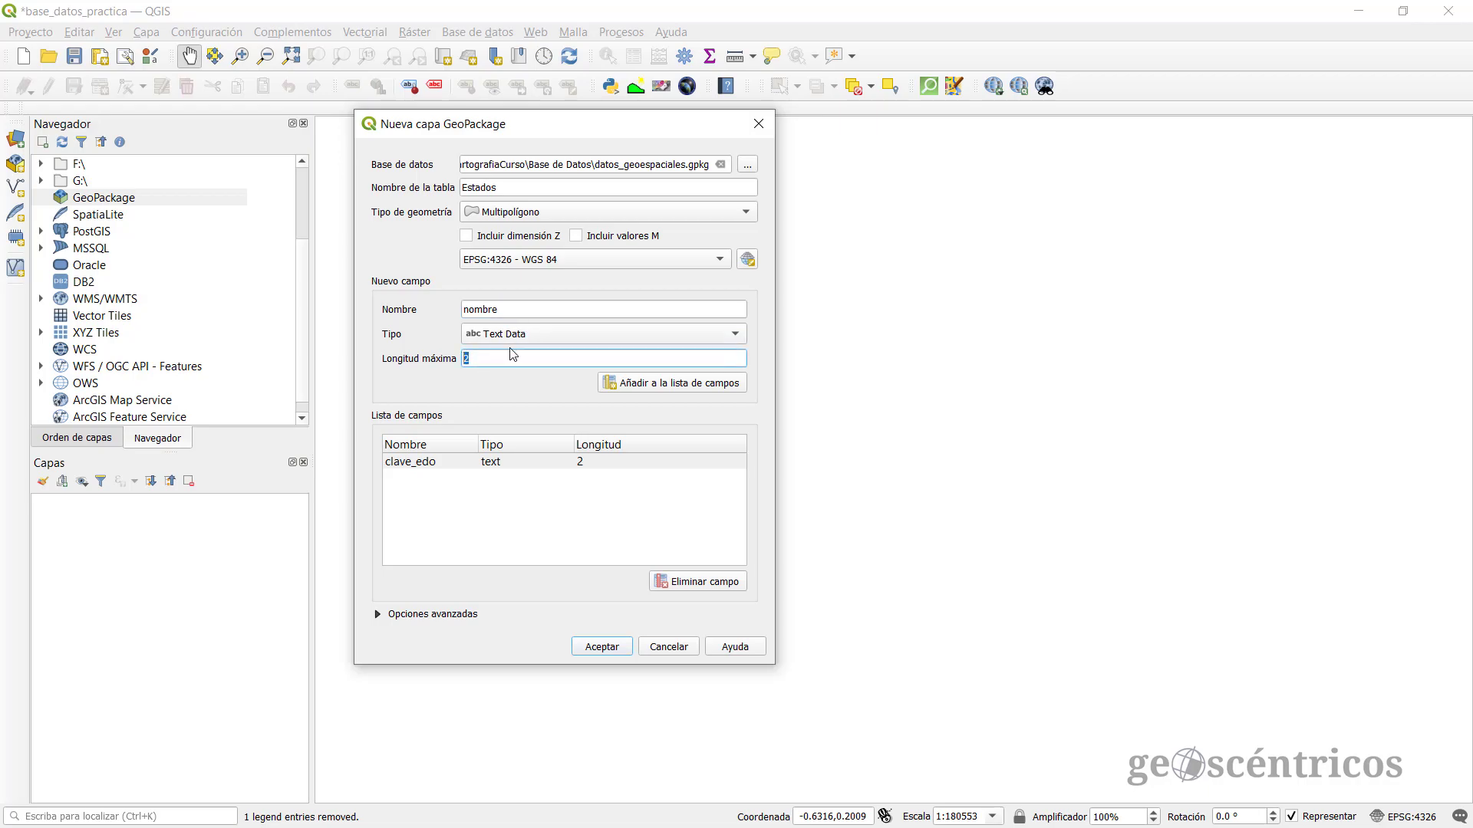
type("40")
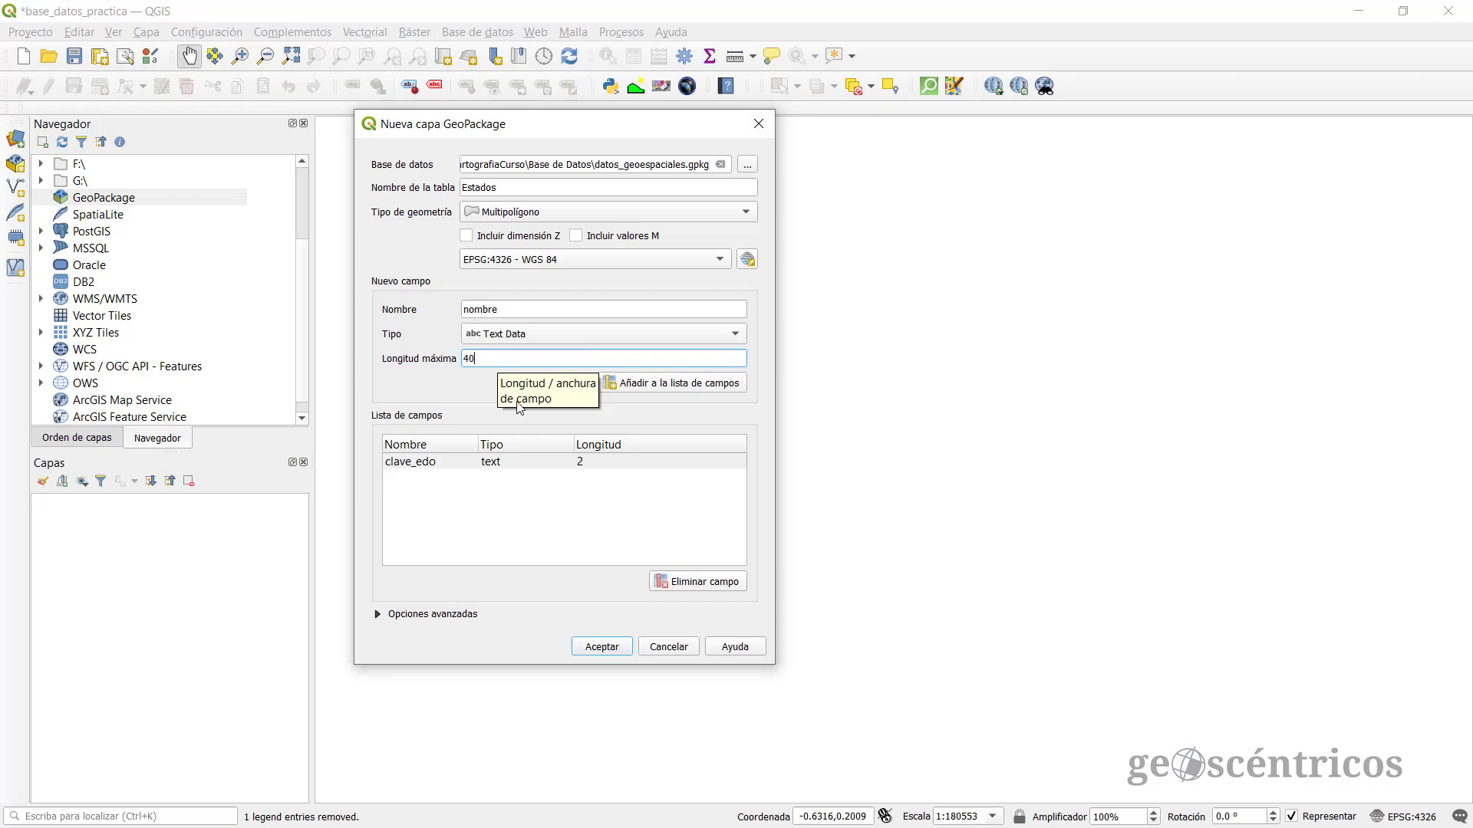
left_click(717, 392)
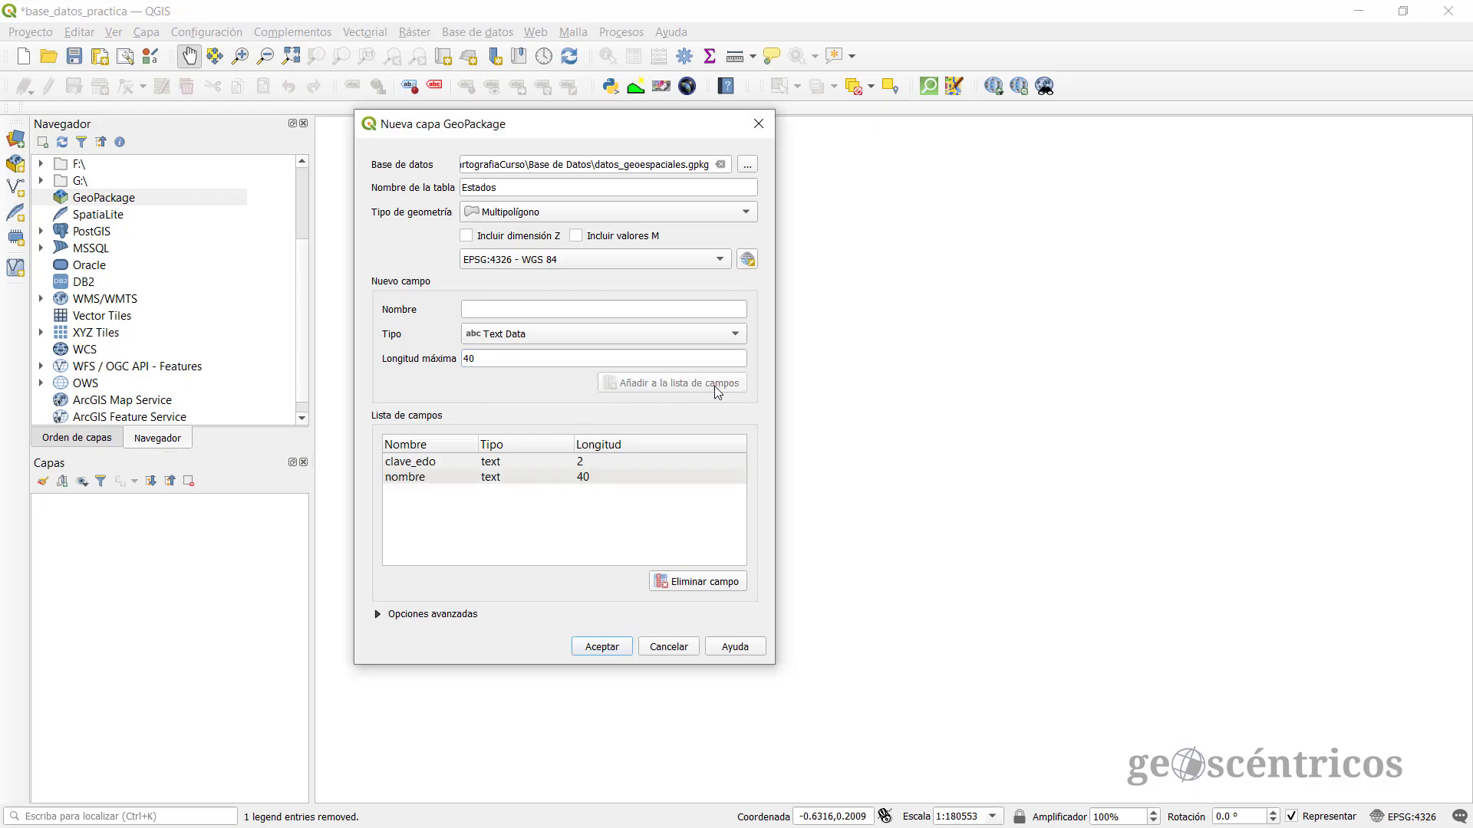
Step: Add a Text Data field named abreviatura with a maximum length of 3 to the field list
left_click(508, 317)
type("a")
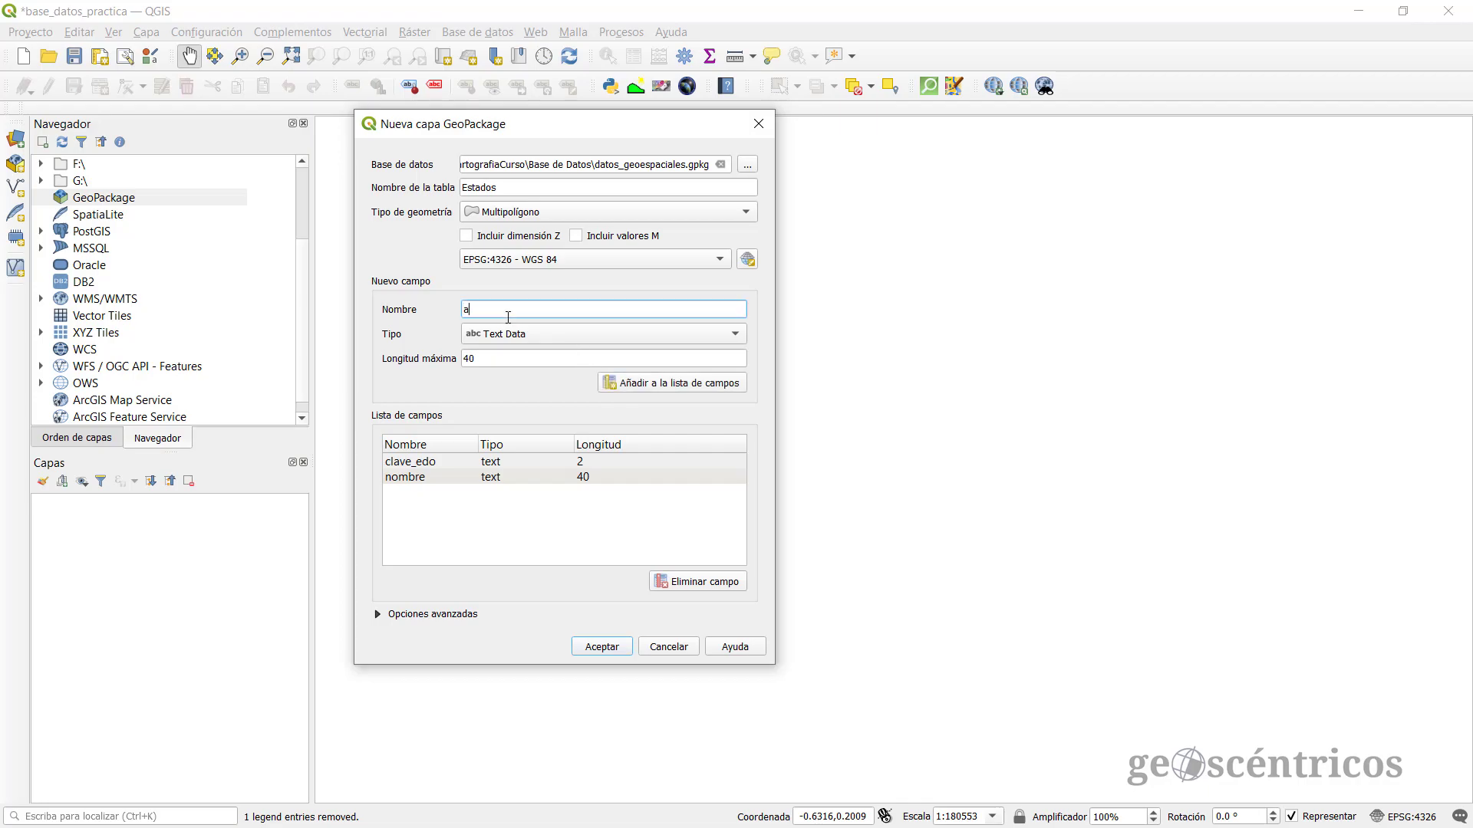
type("breviatura")
left_click(498, 359)
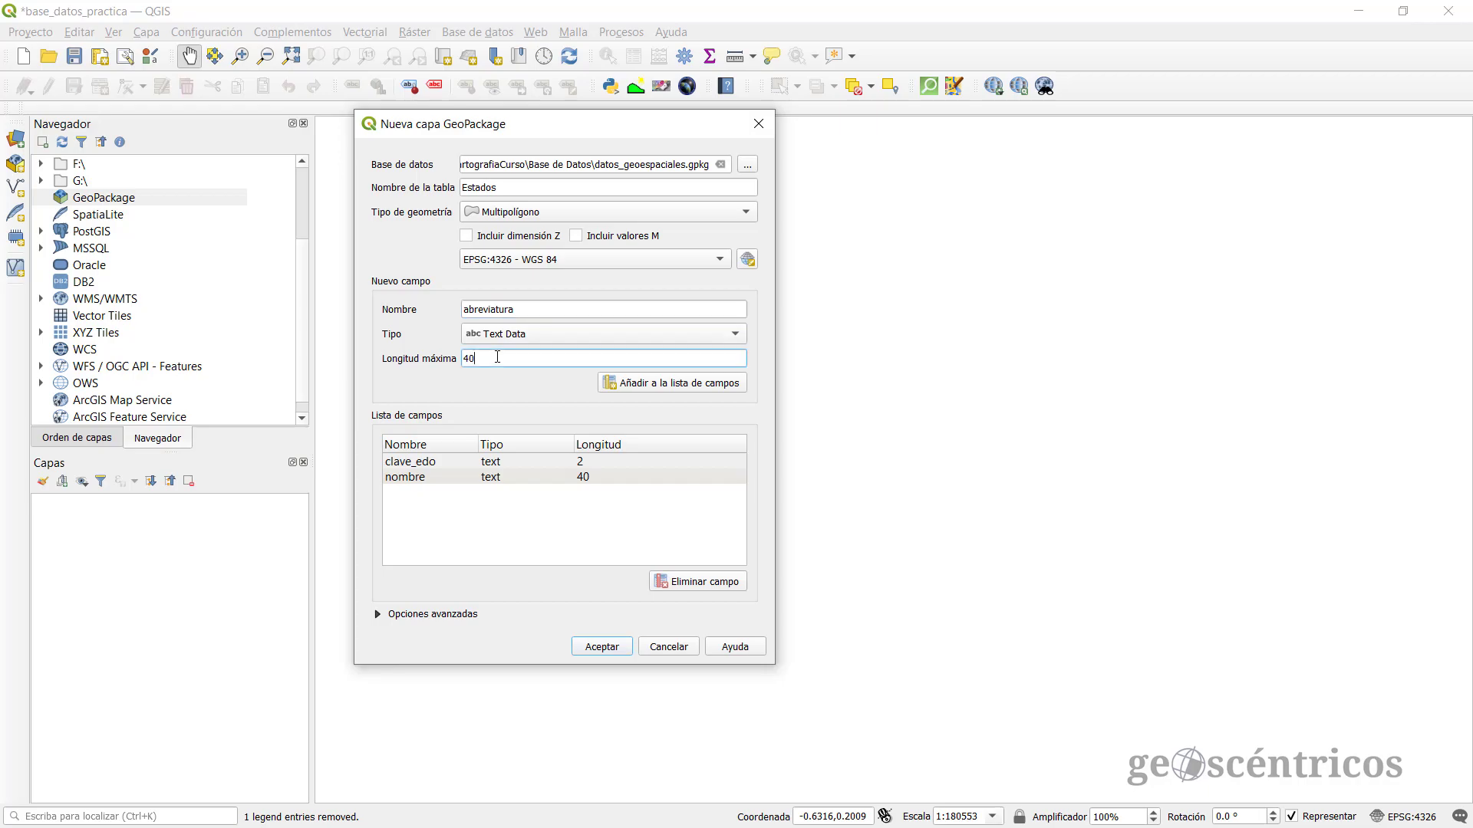
key("BackSpace")
key("BackSpace")
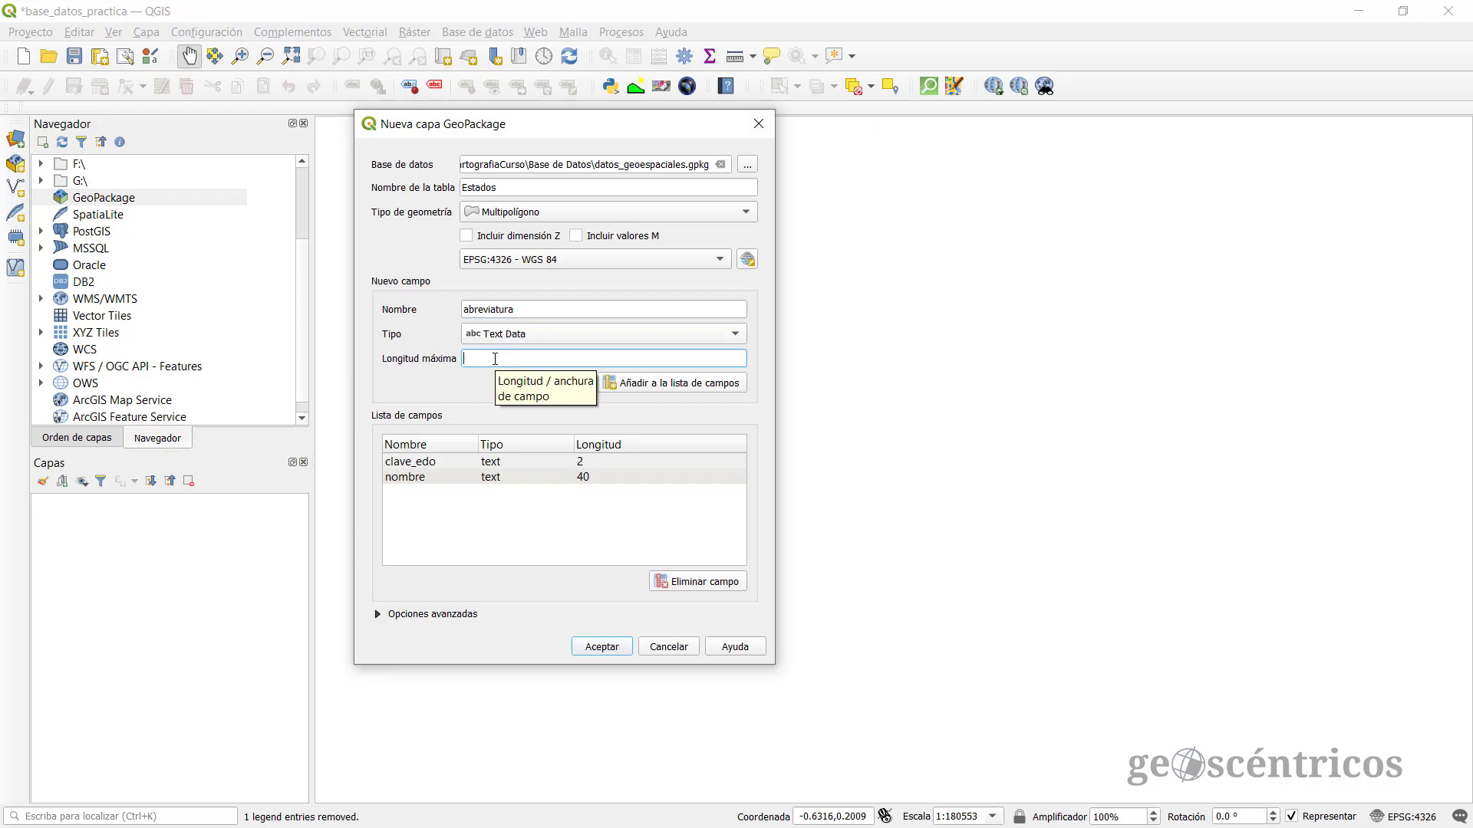
type("3")
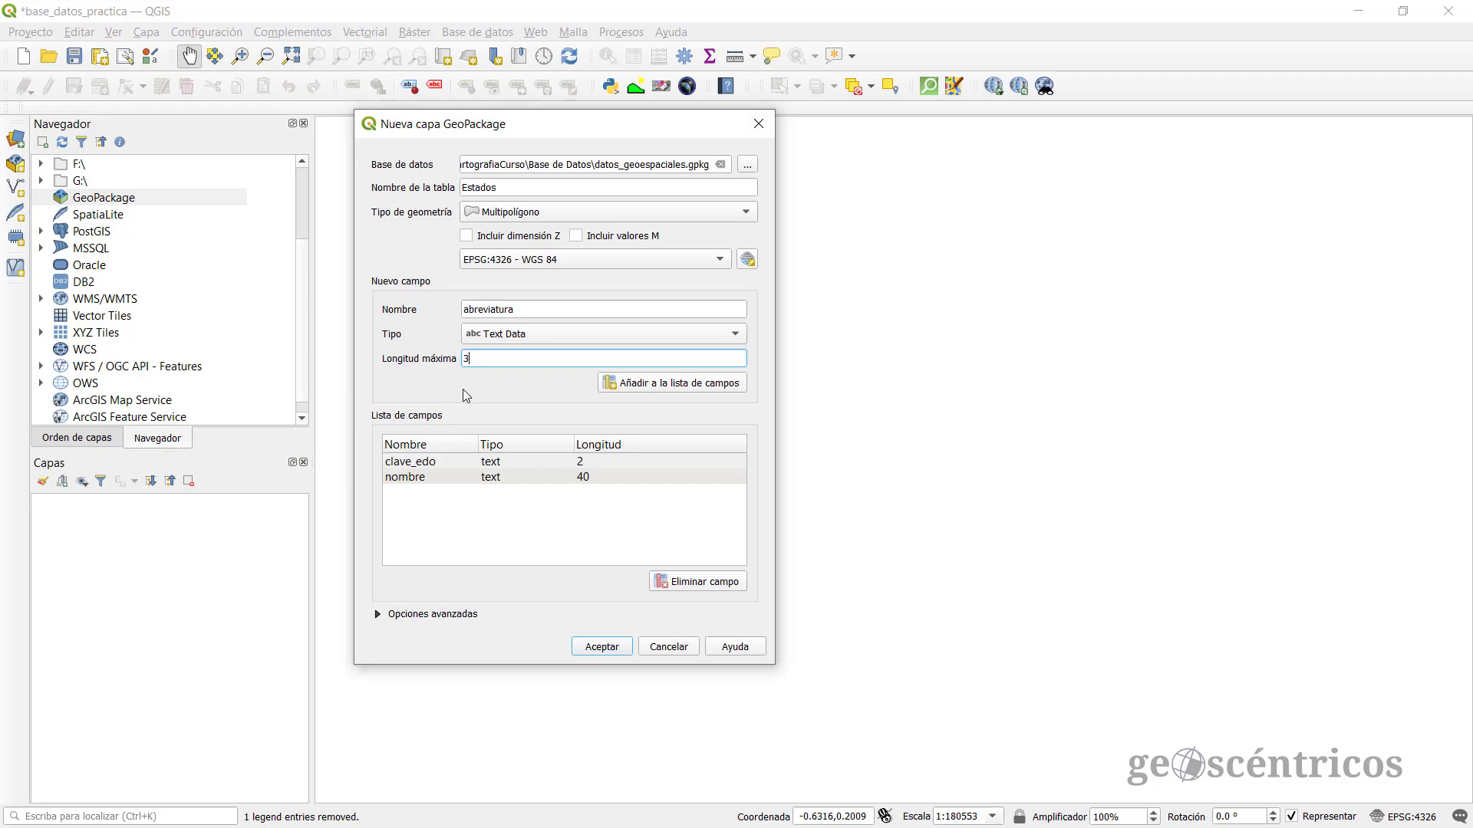
left_click(653, 383)
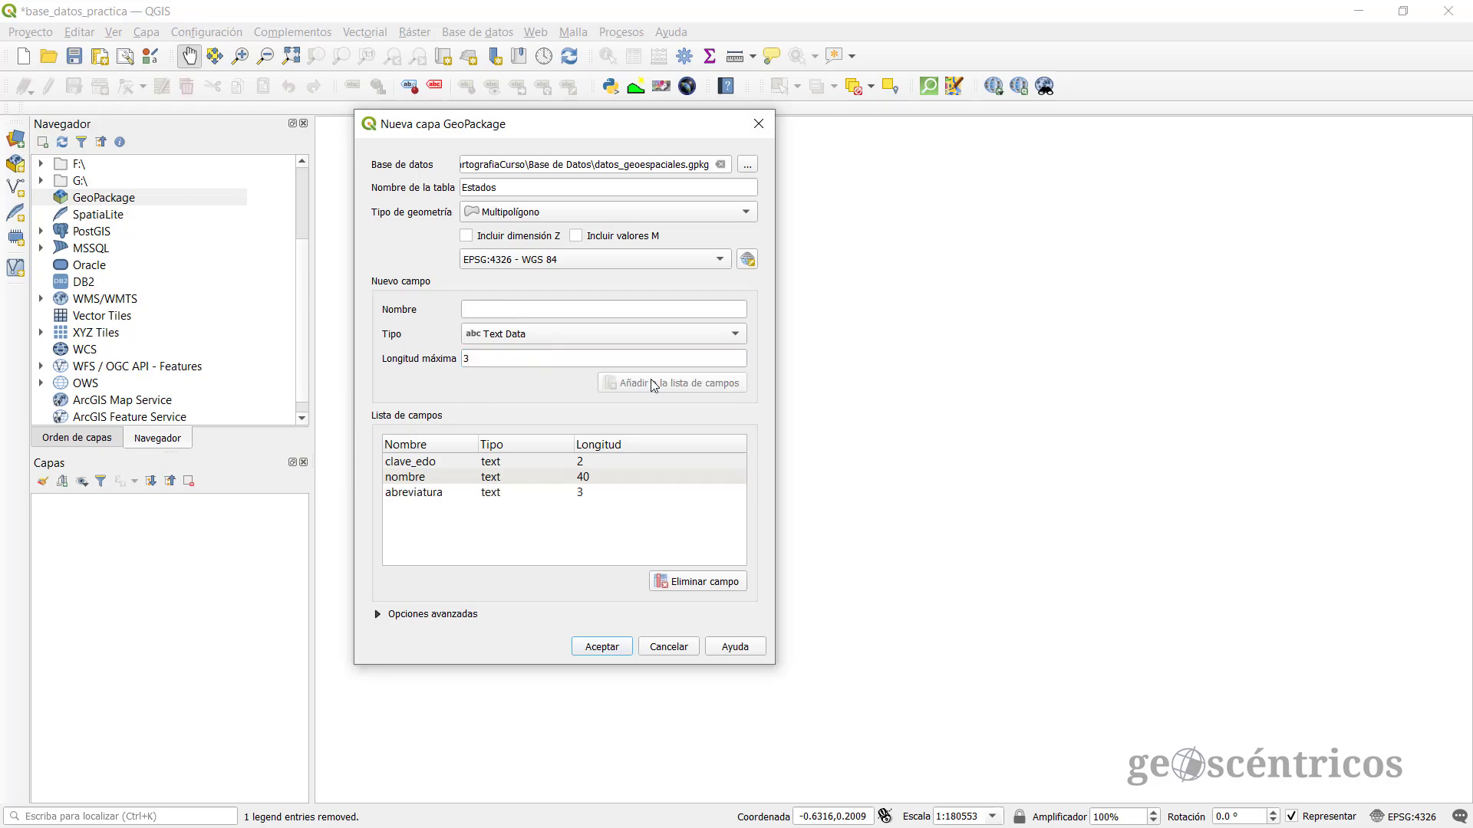
Step: Add a Fecha field named fecha_fundacion to the field list and go through the listed fields
left_click(528, 306)
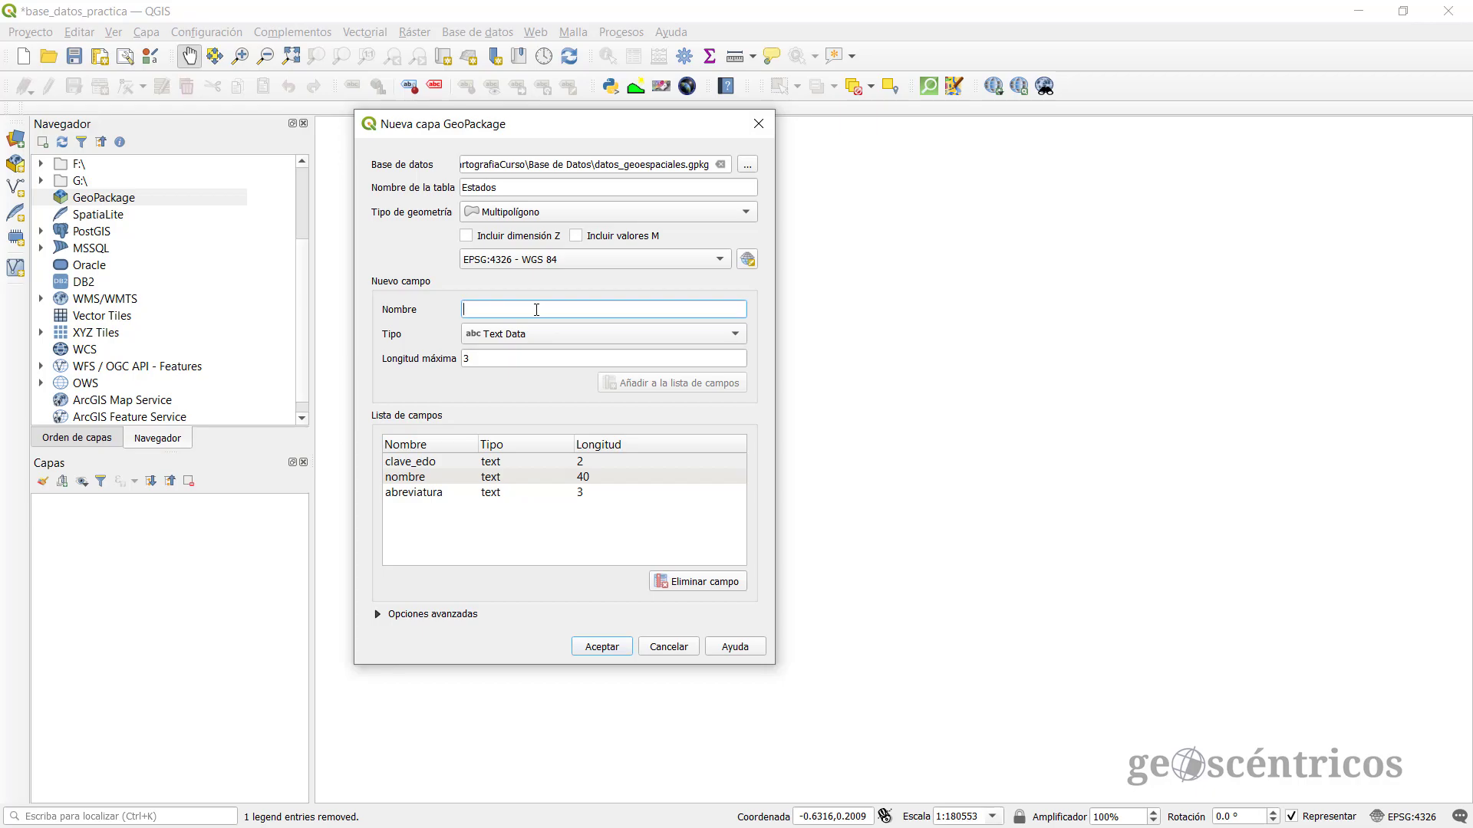
type("fecha_fundacion")
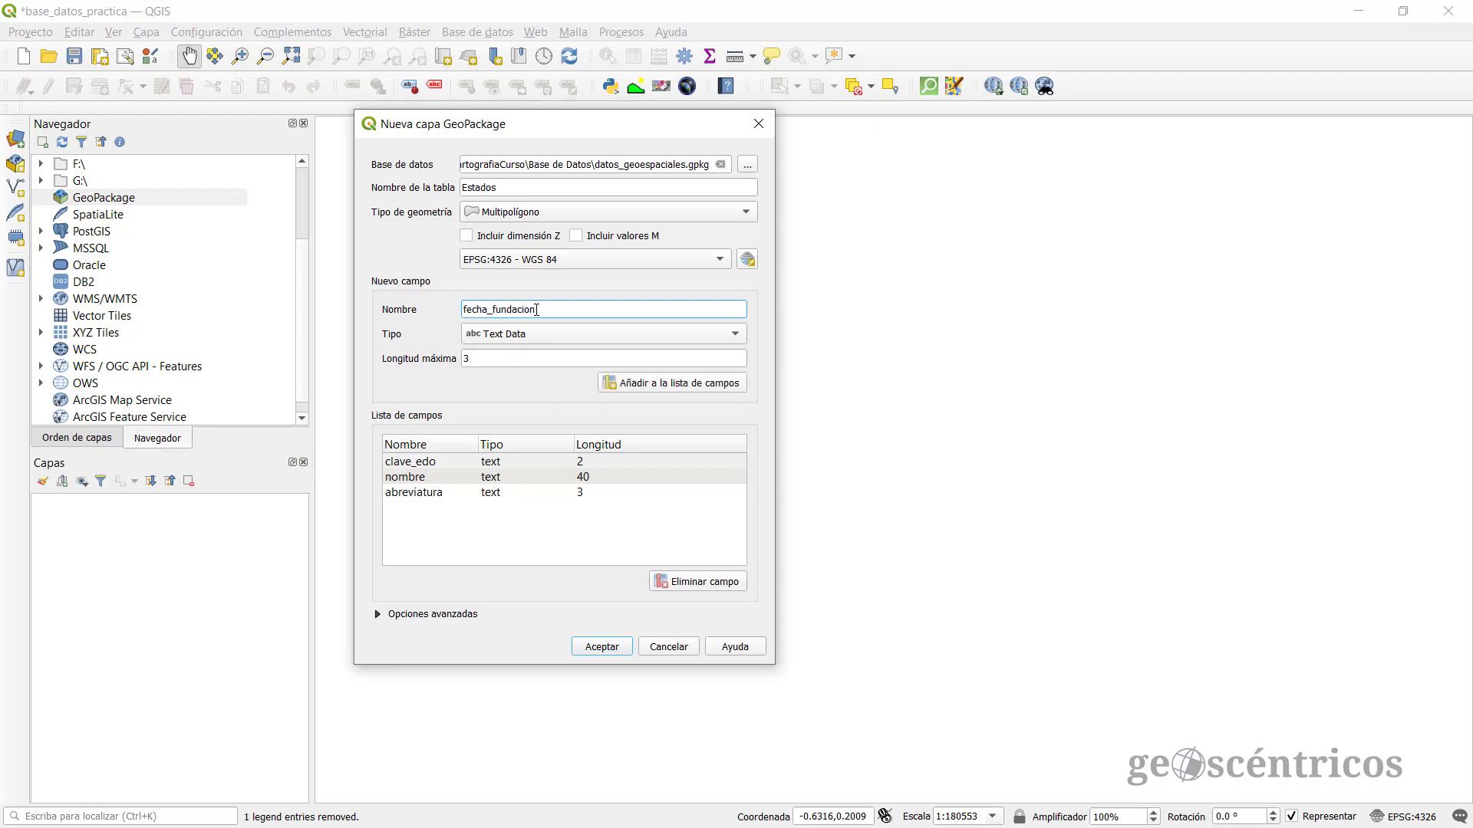
left_click(532, 336)
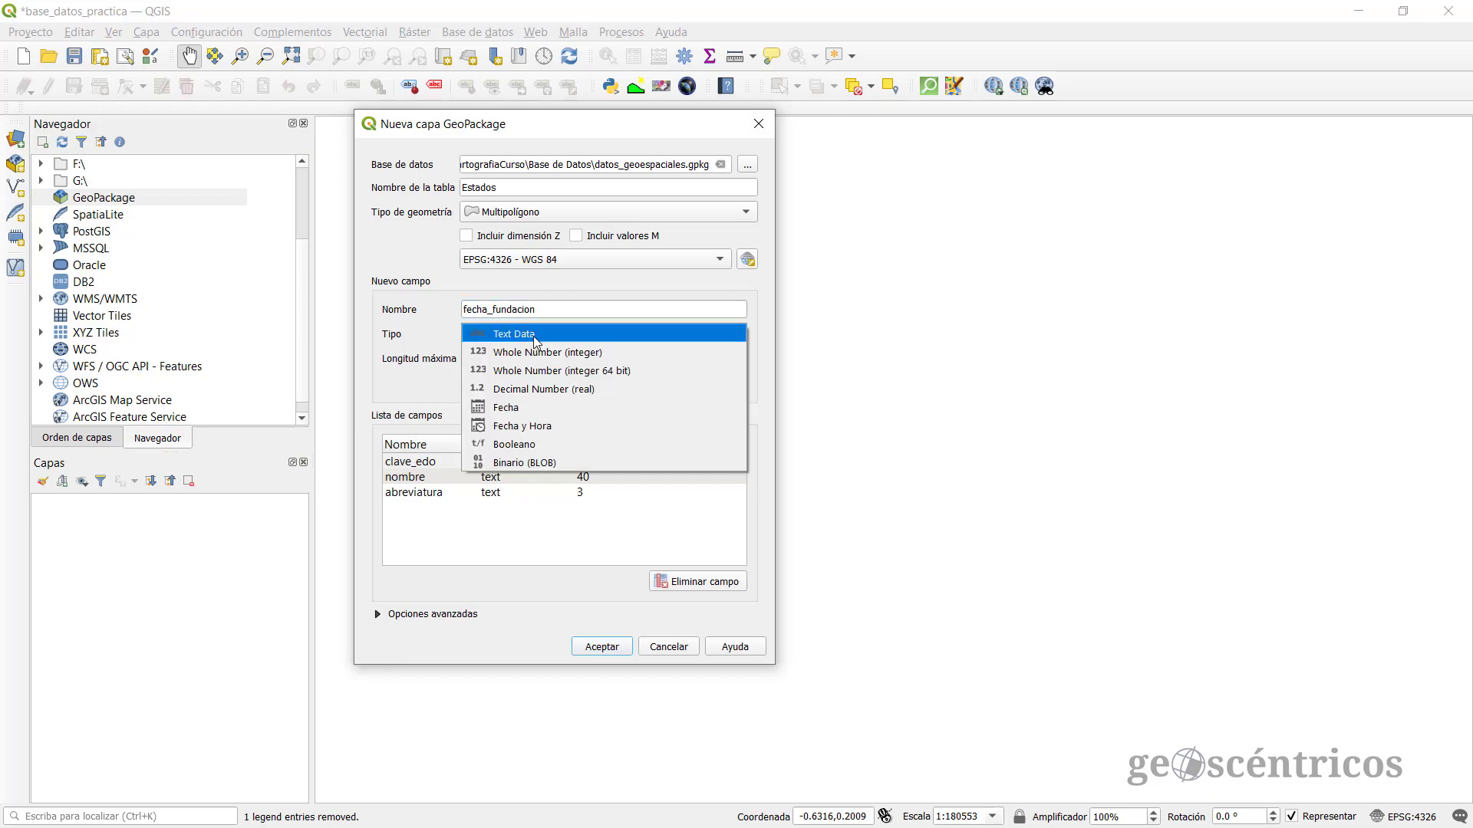
left_click(526, 410)
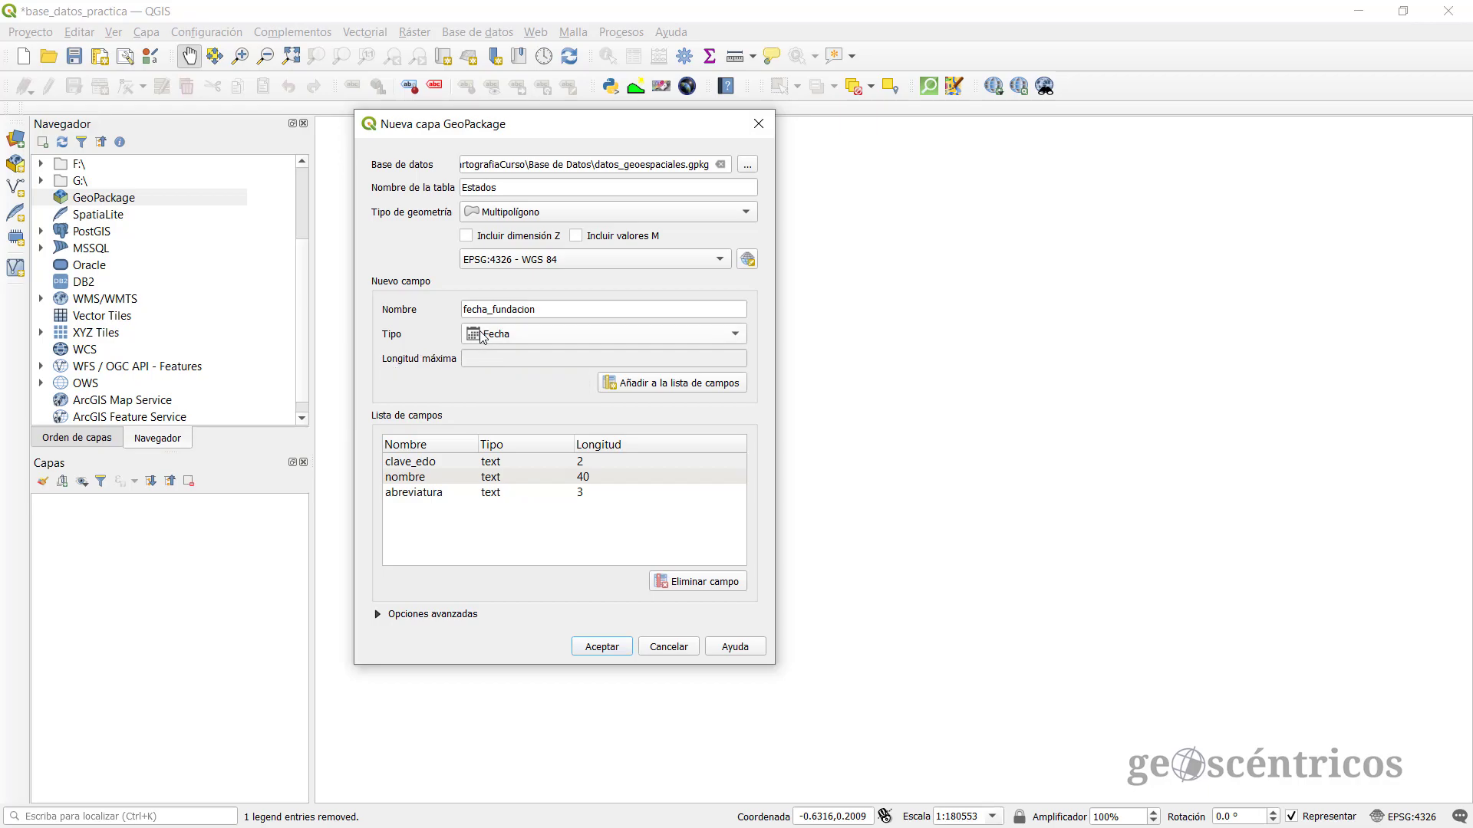
left_click(669, 381)
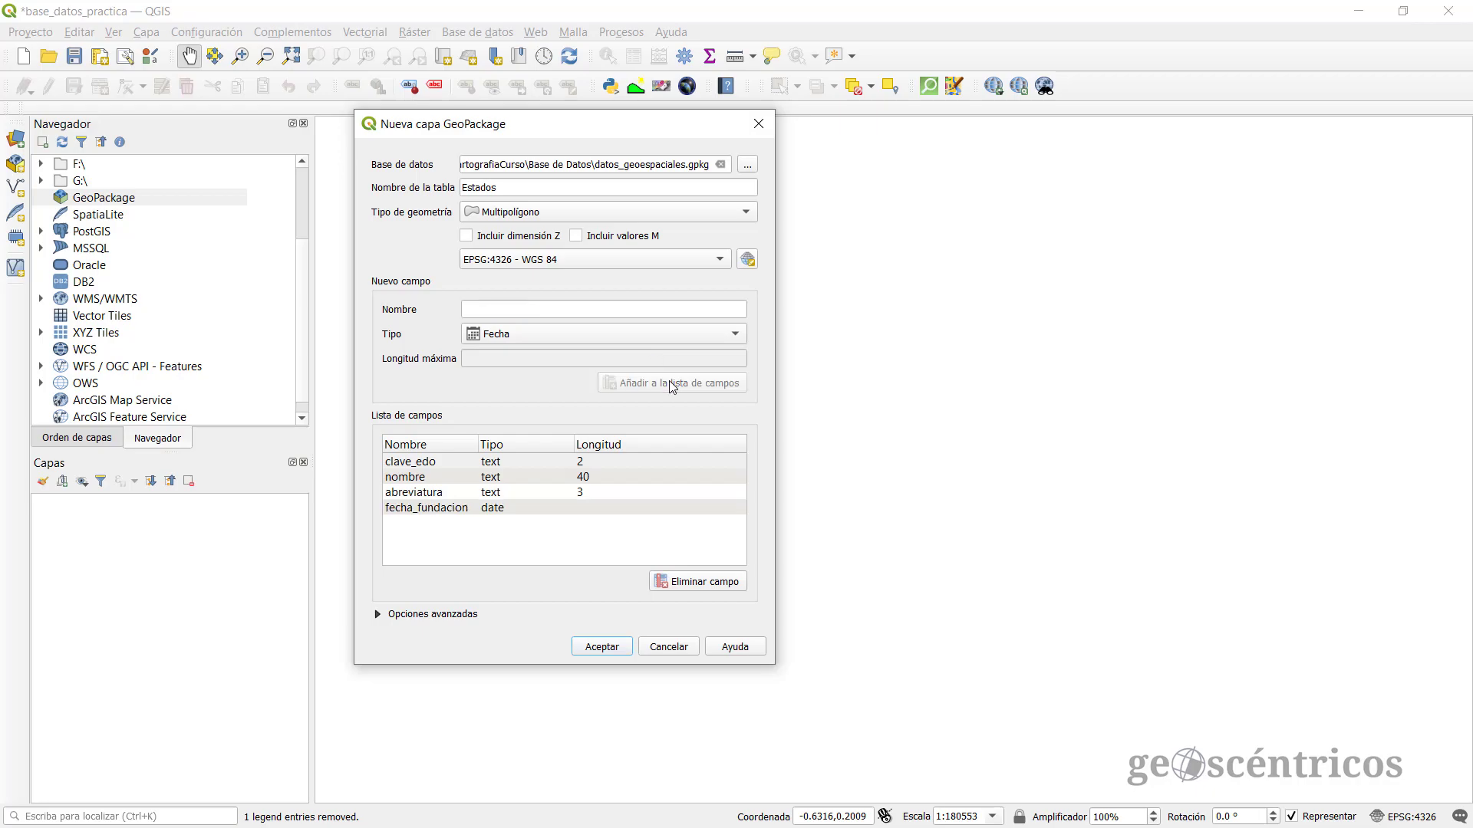
left_click(507, 508)
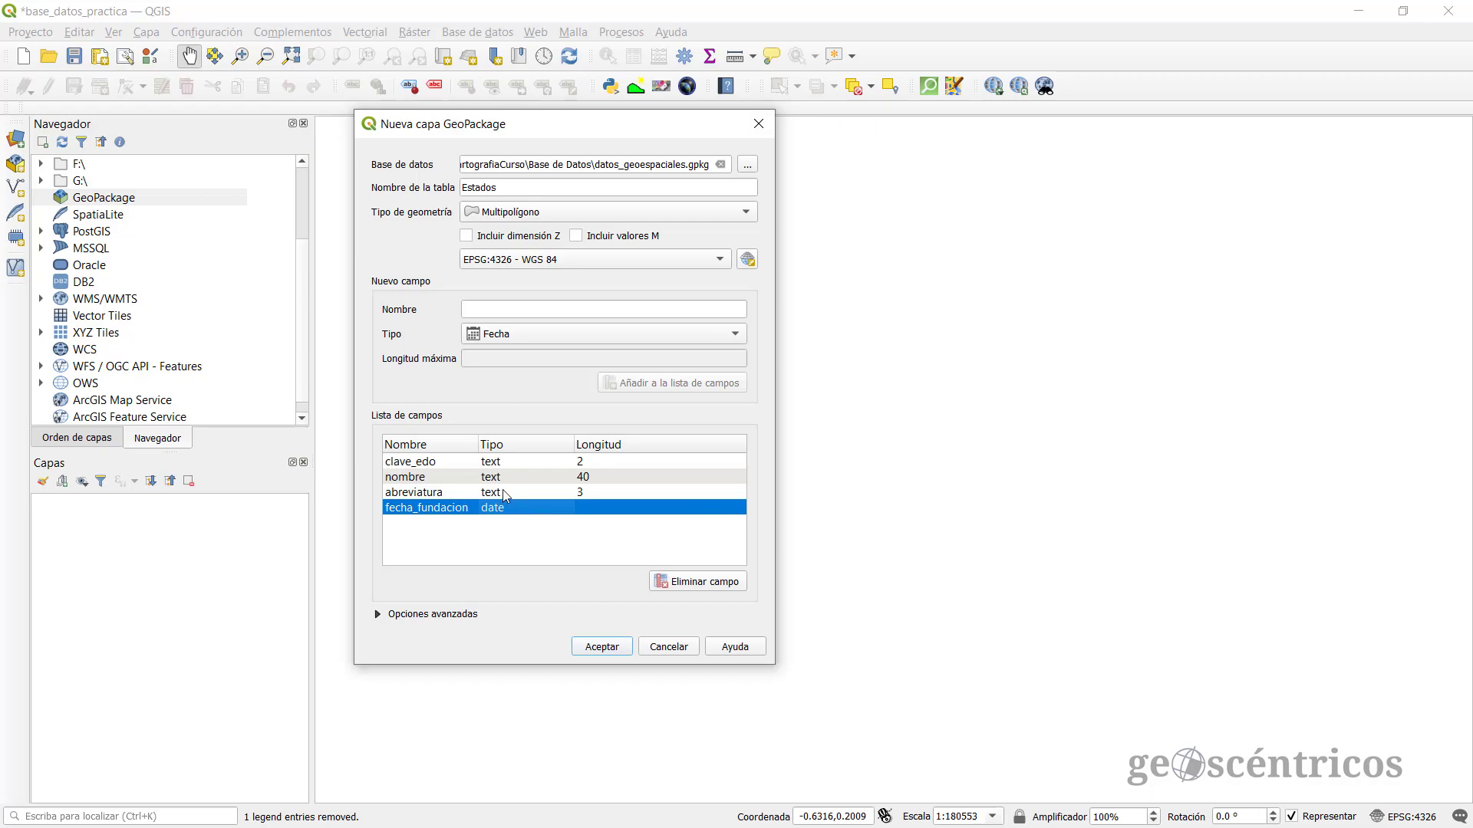
left_click(502, 492)
left_click(499, 476)
left_click(496, 463)
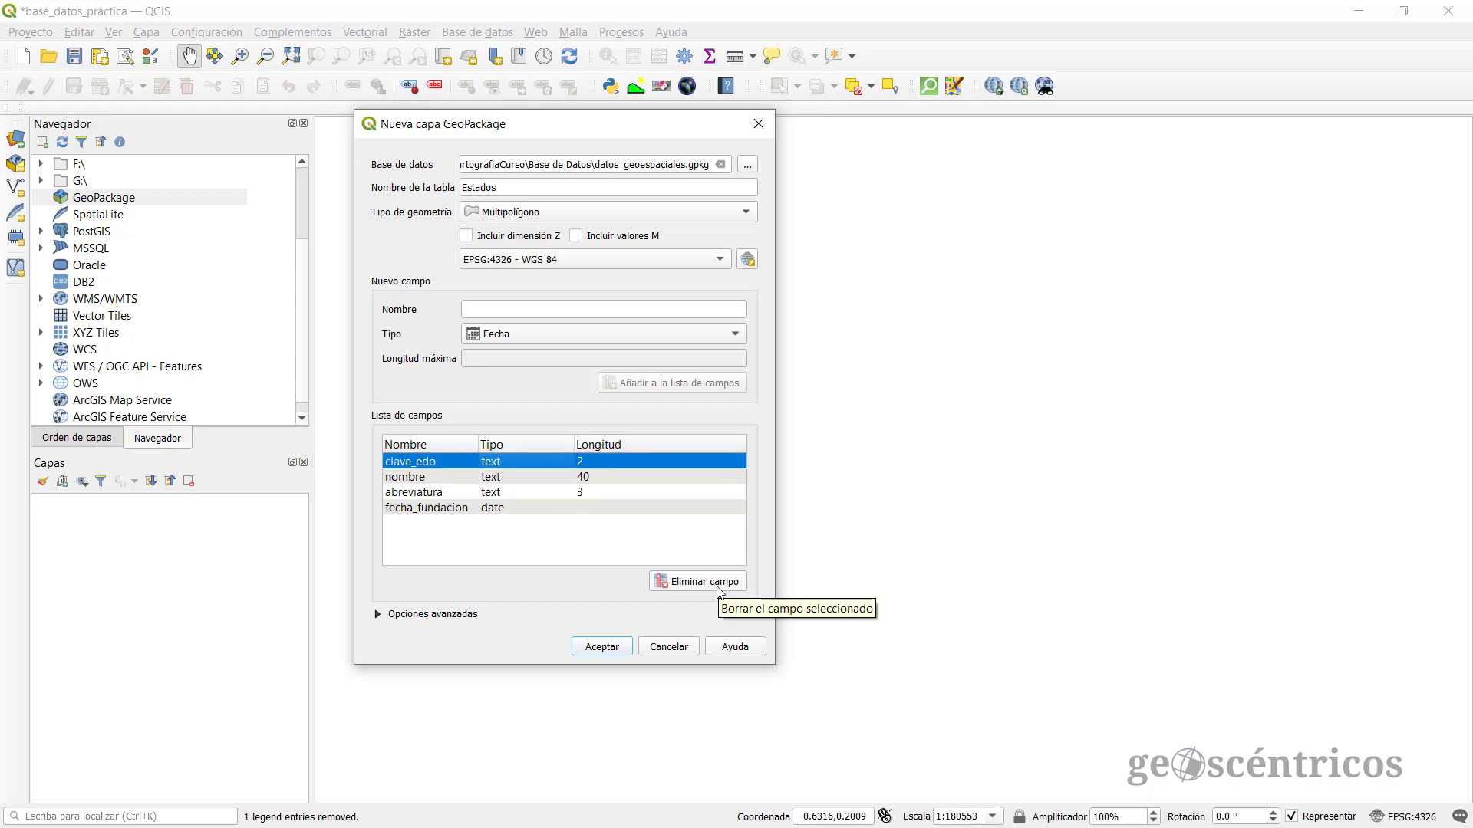
Step: Name the geometry column geometria in the advanced options and create the Estados layer
left_click(422, 615)
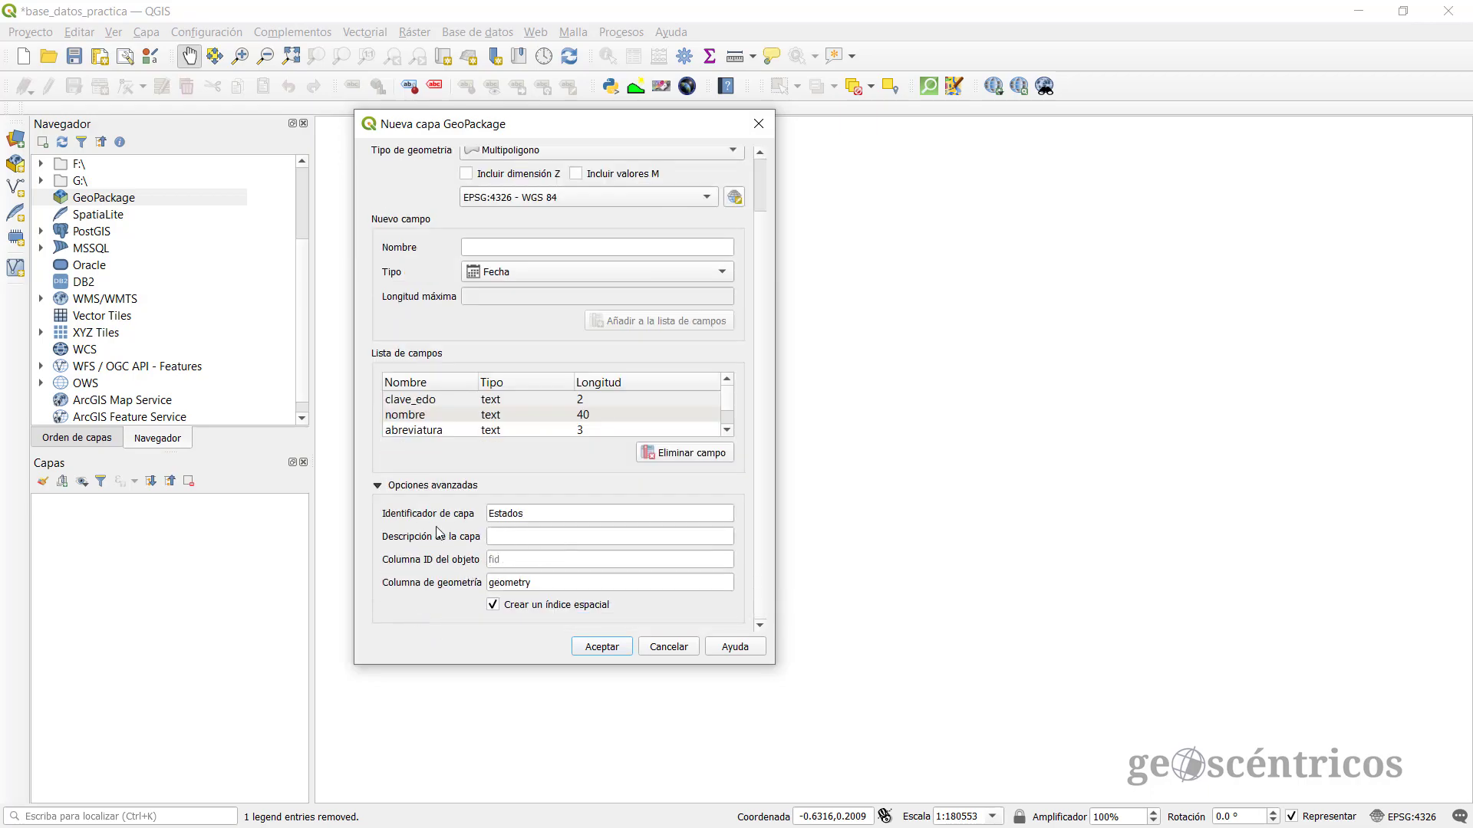
left_click(528, 511)
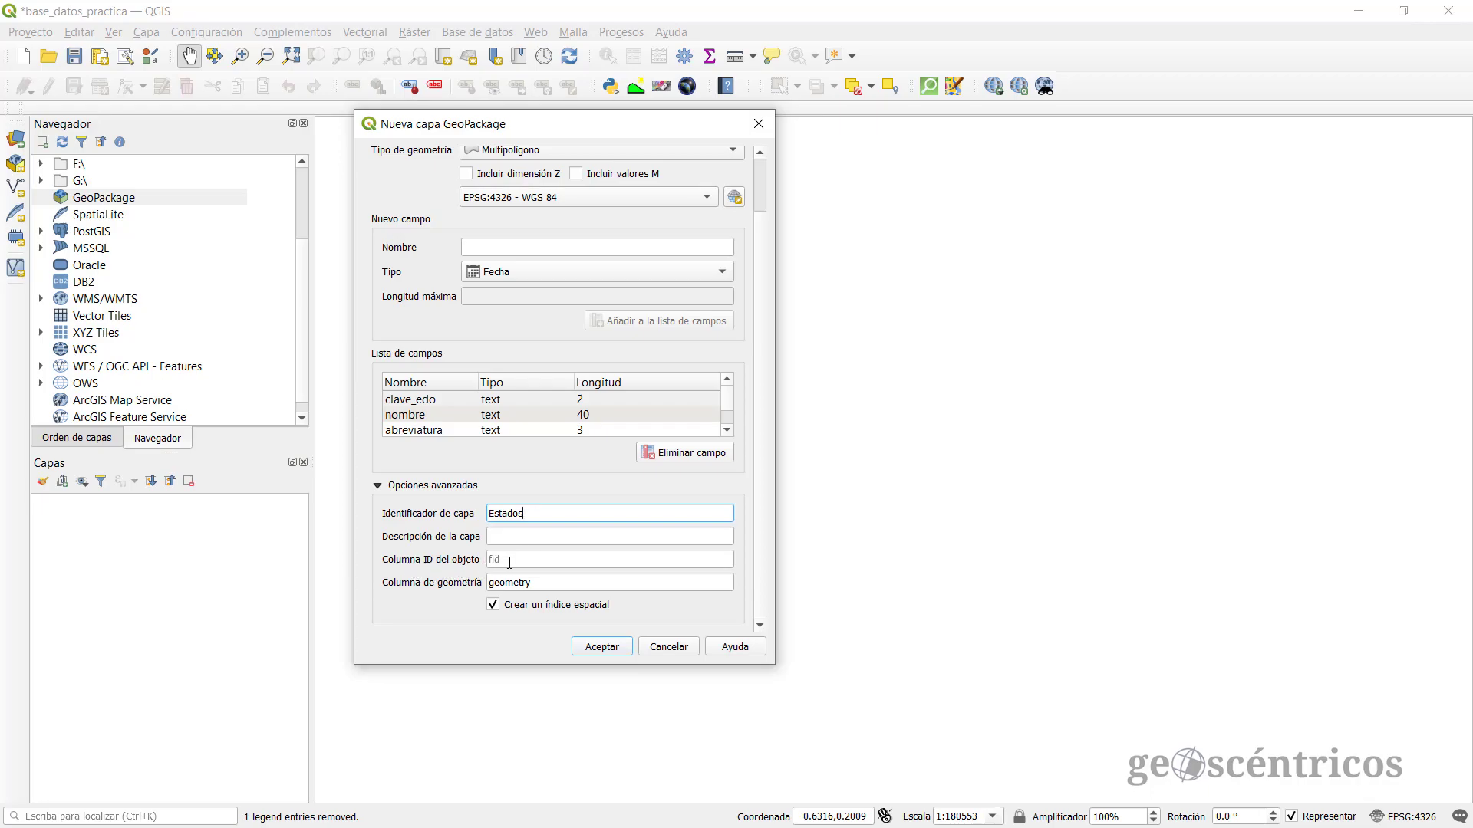
left_click(510, 563)
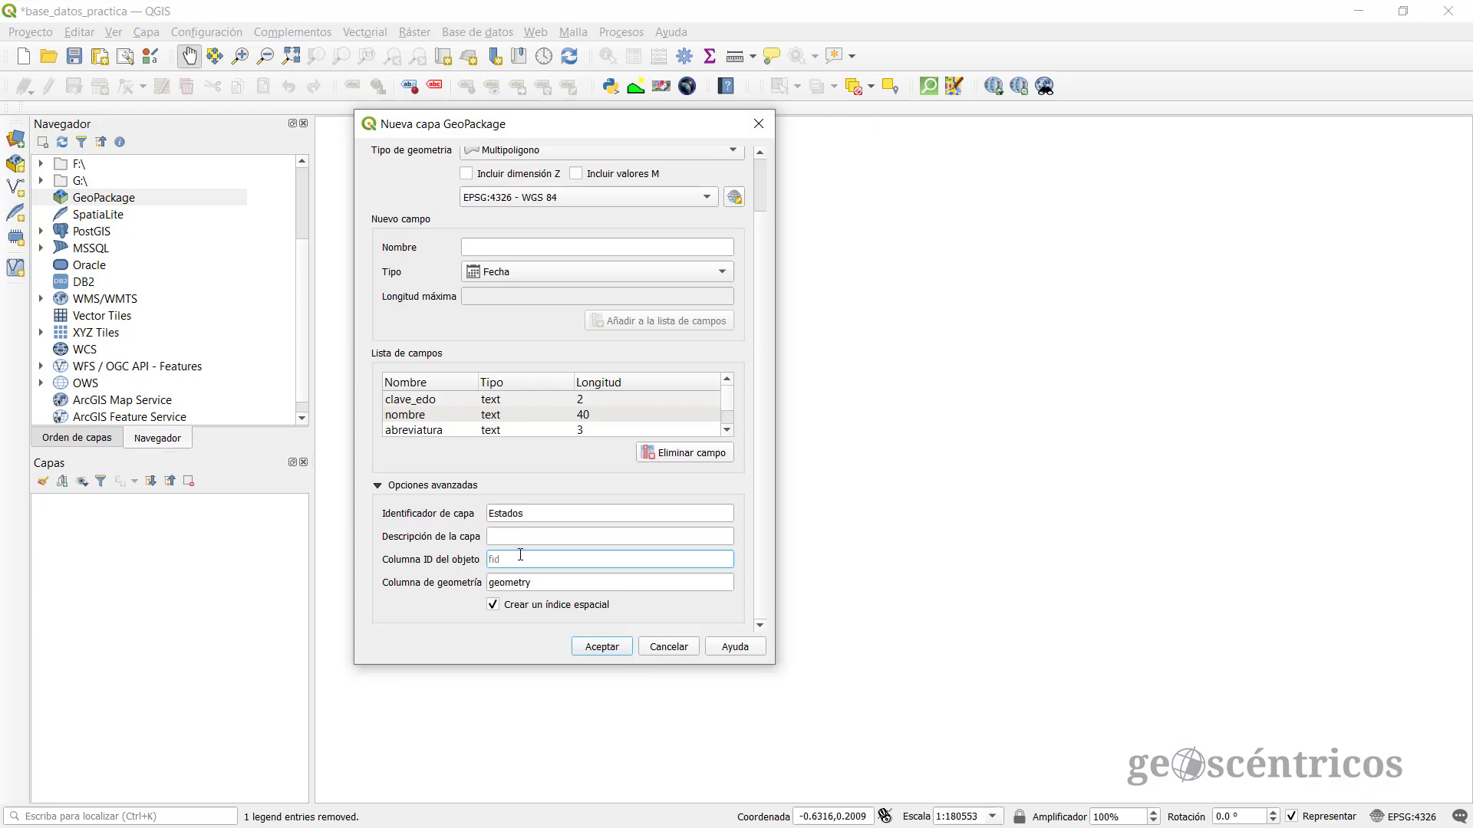
left_click(458, 591)
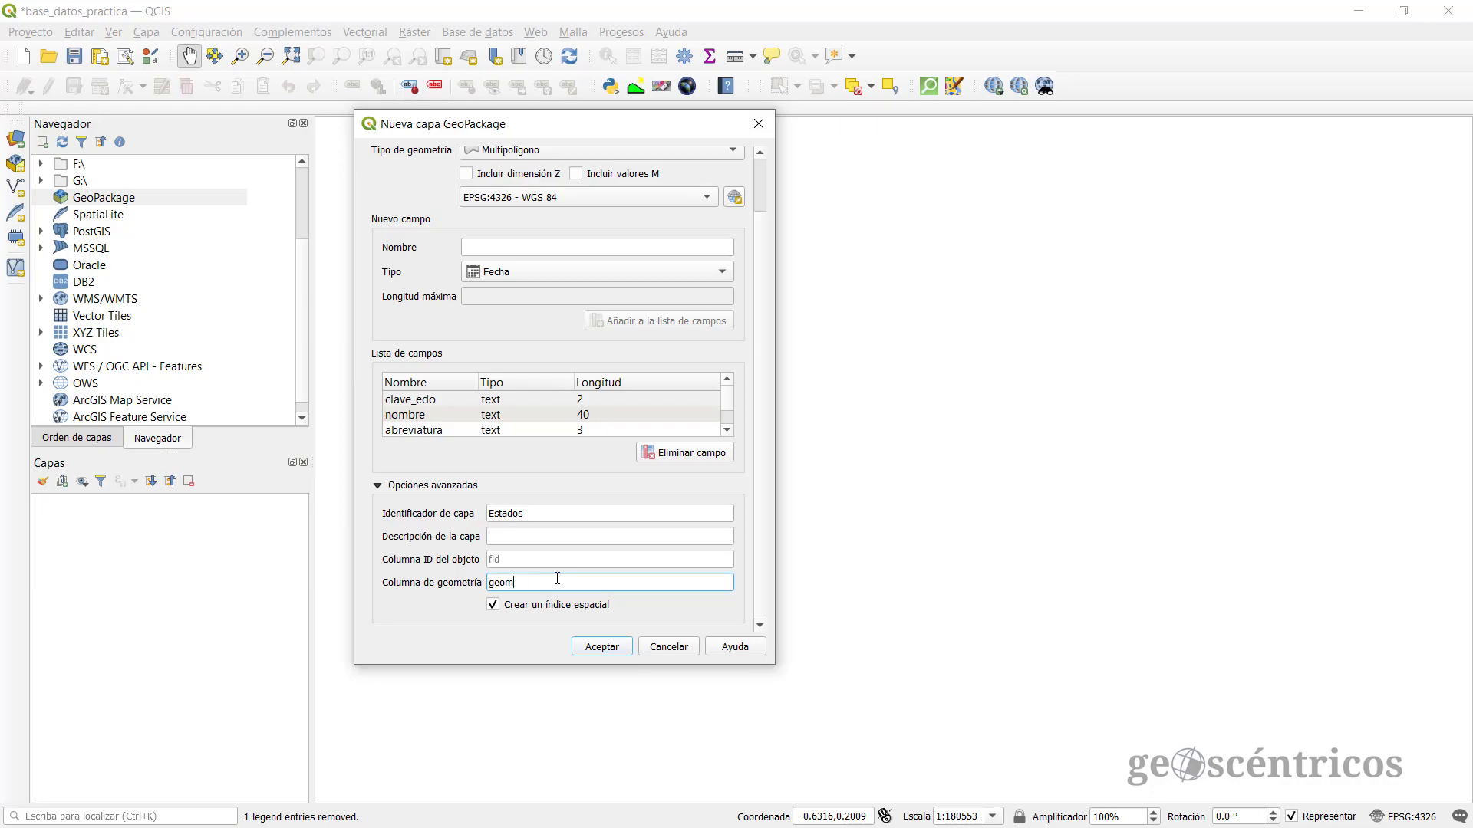
type("etria")
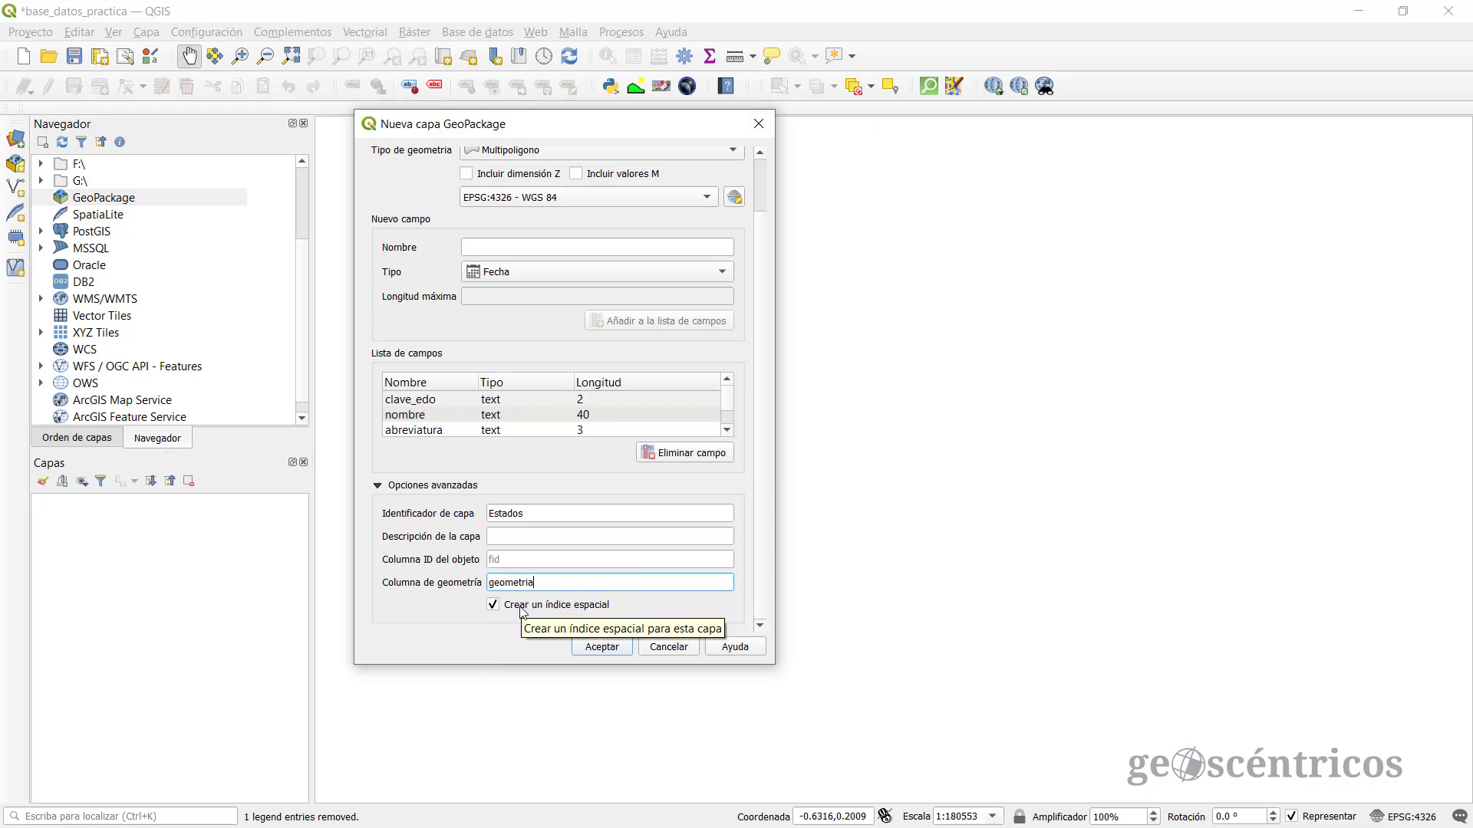
left_click(608, 649)
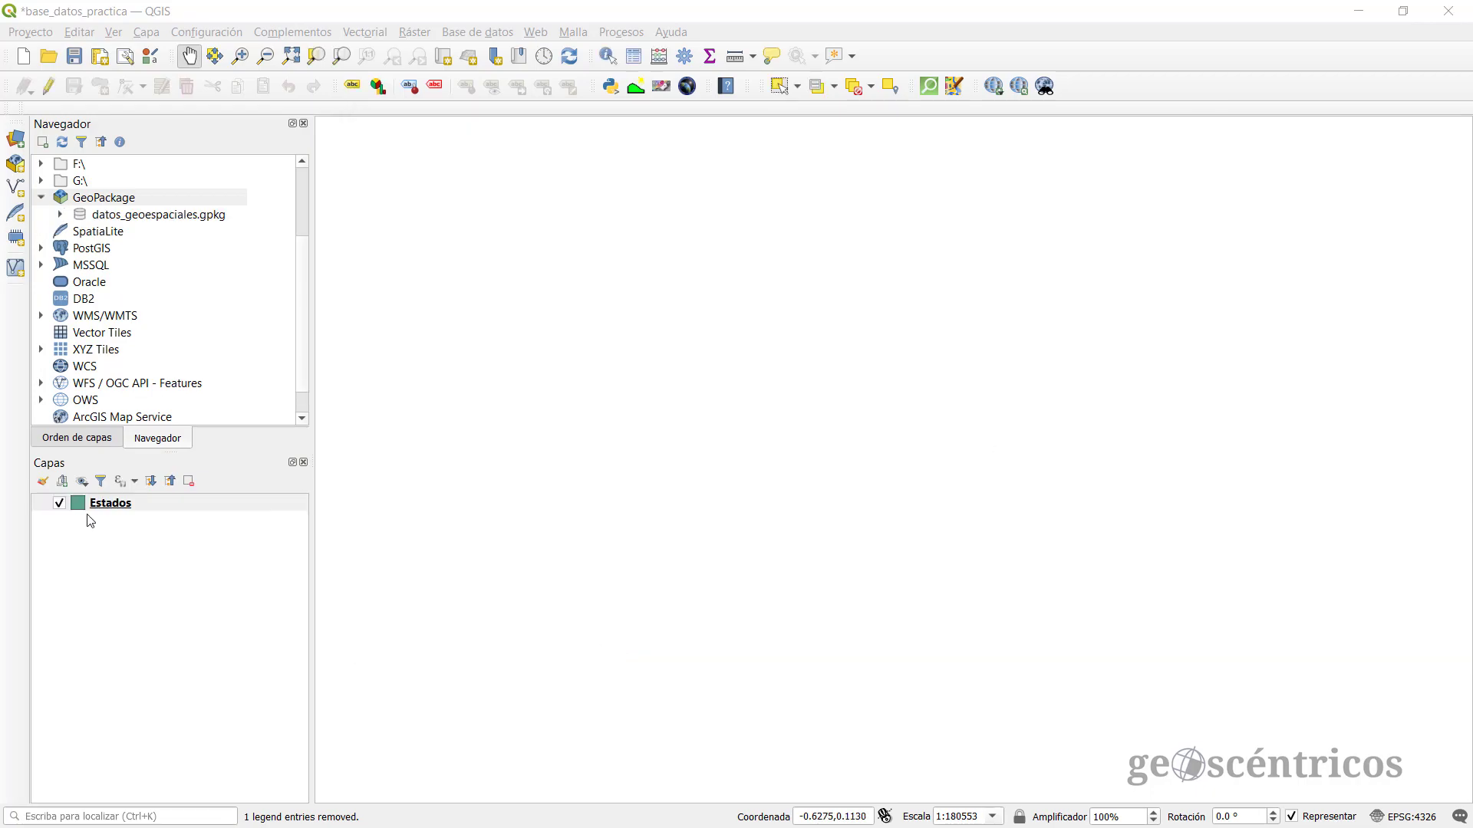
Step: Expand datos_geoespaciales.gpkg in the browser down to the Estados table's Campos and examine each field
left_click(106, 510)
left_click(158, 218)
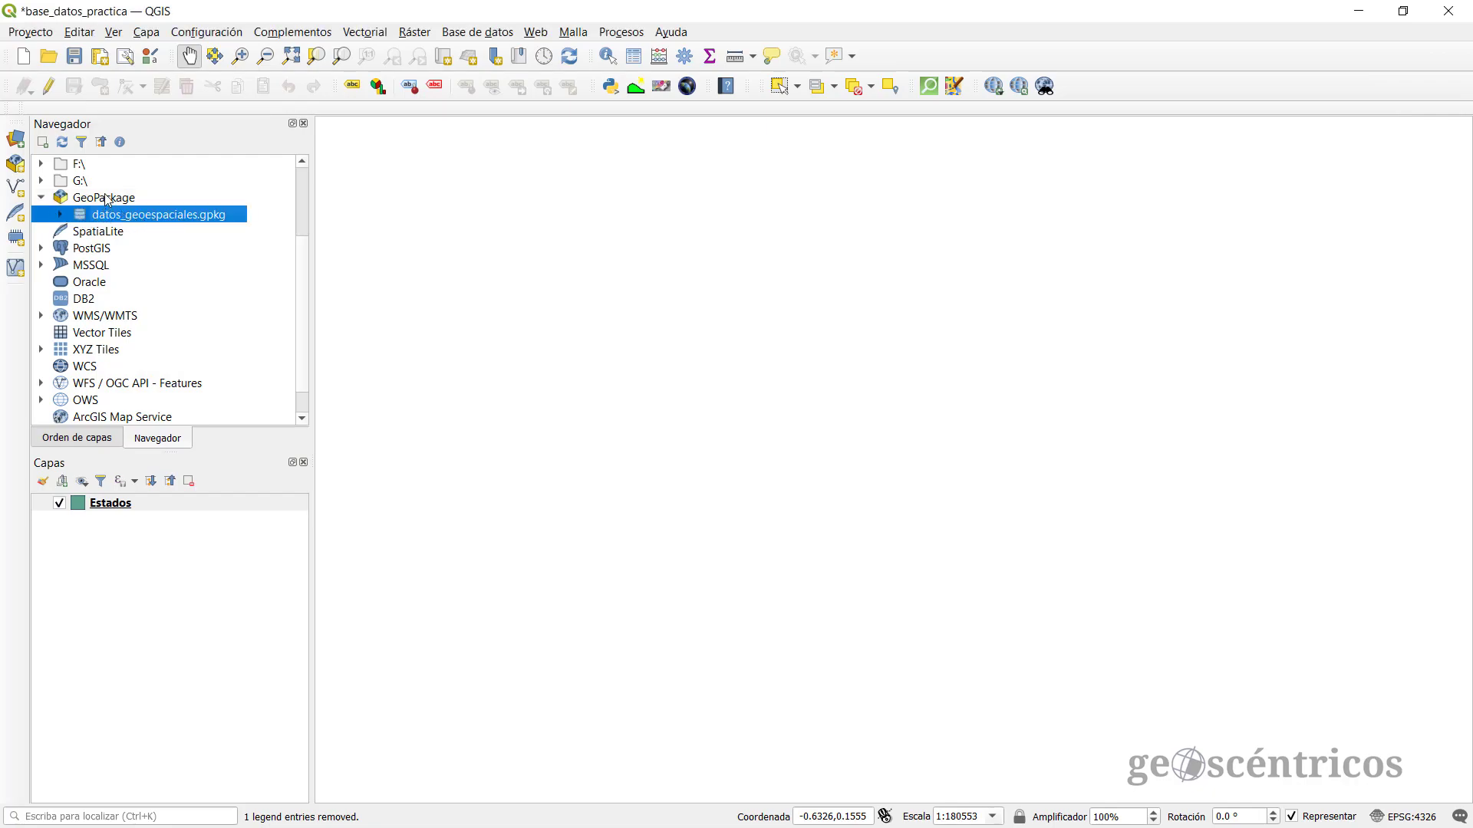
left_click(60, 216)
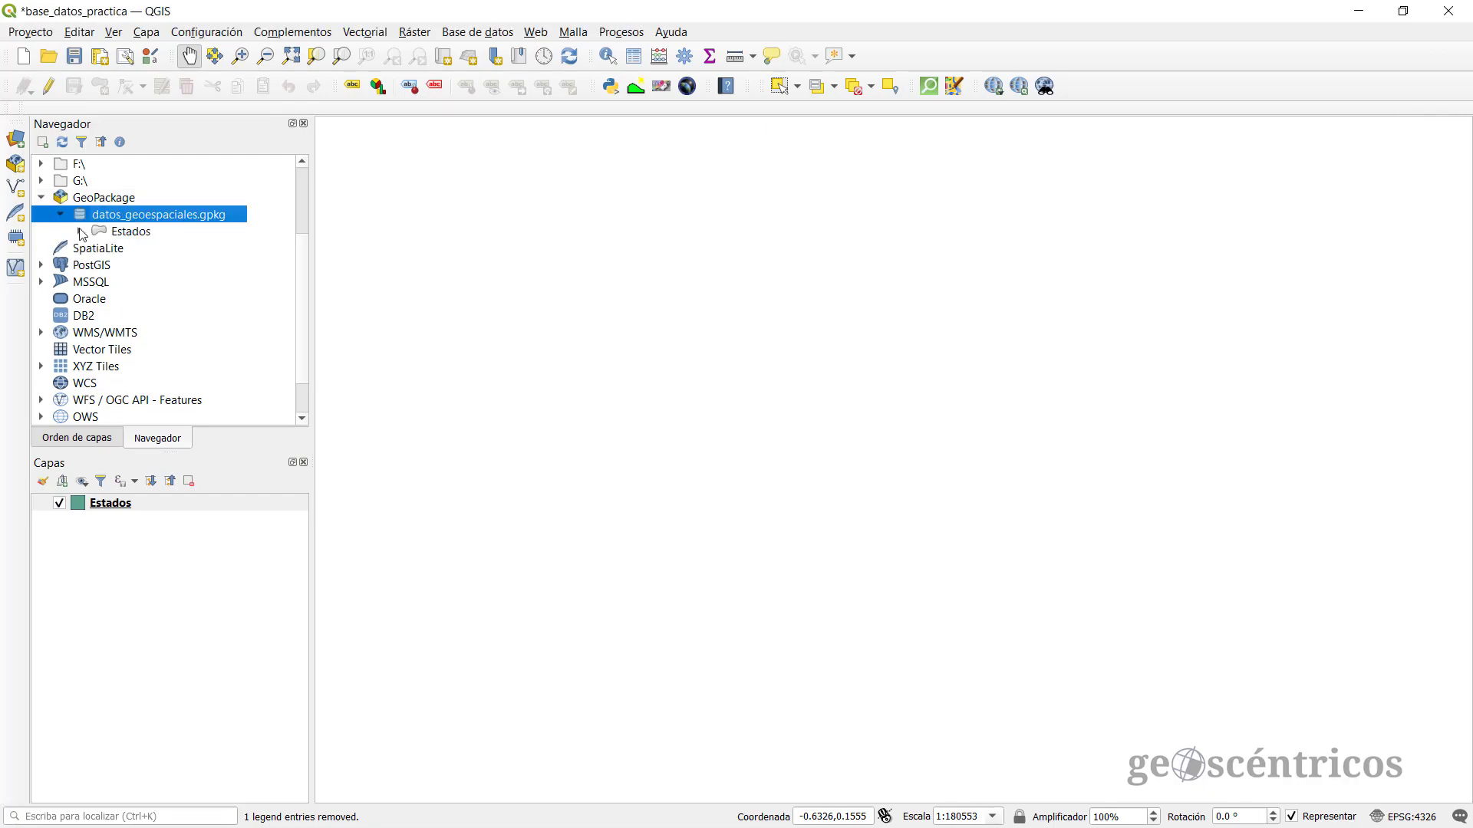
left_click(104, 234)
left_click(79, 231)
left_click(122, 250)
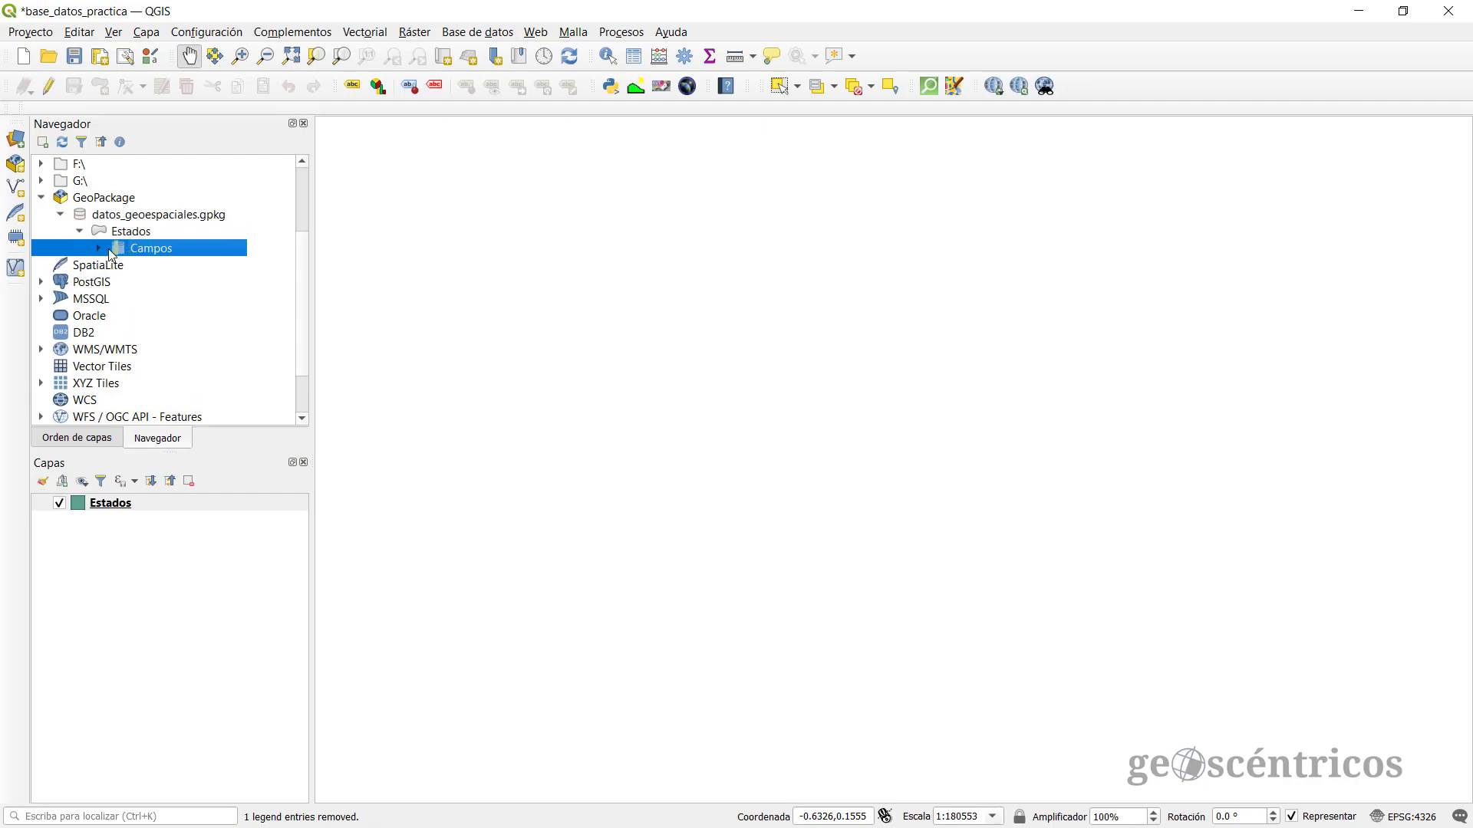
left_click(99, 249)
left_click(161, 267)
left_click(165, 285)
left_click(167, 302)
left_click(170, 319)
left_click(172, 335)
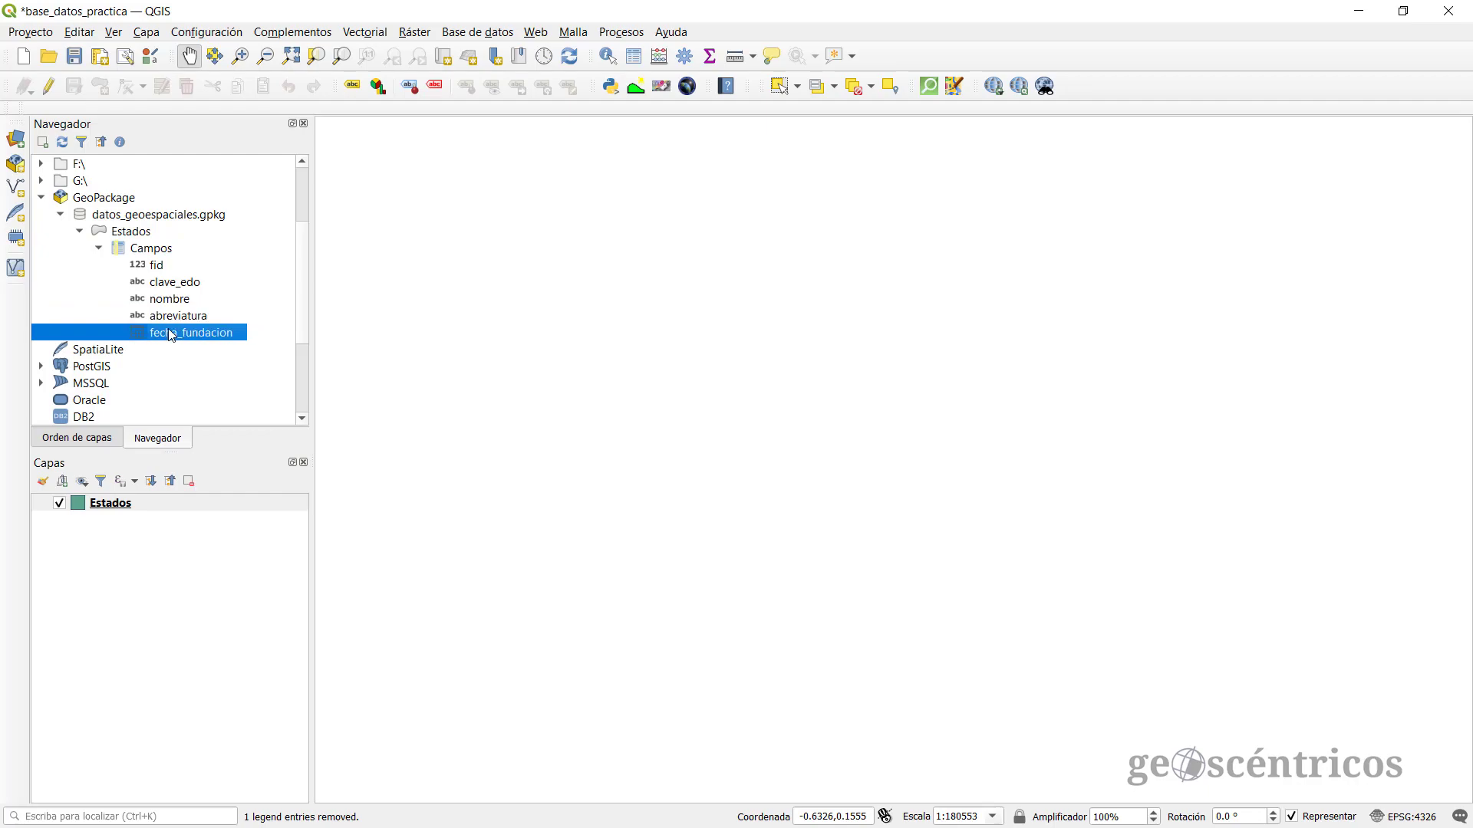
Step: Open the Estados layer's attribute table to check its columns, and close it
left_click(120, 505)
left_click(121, 504)
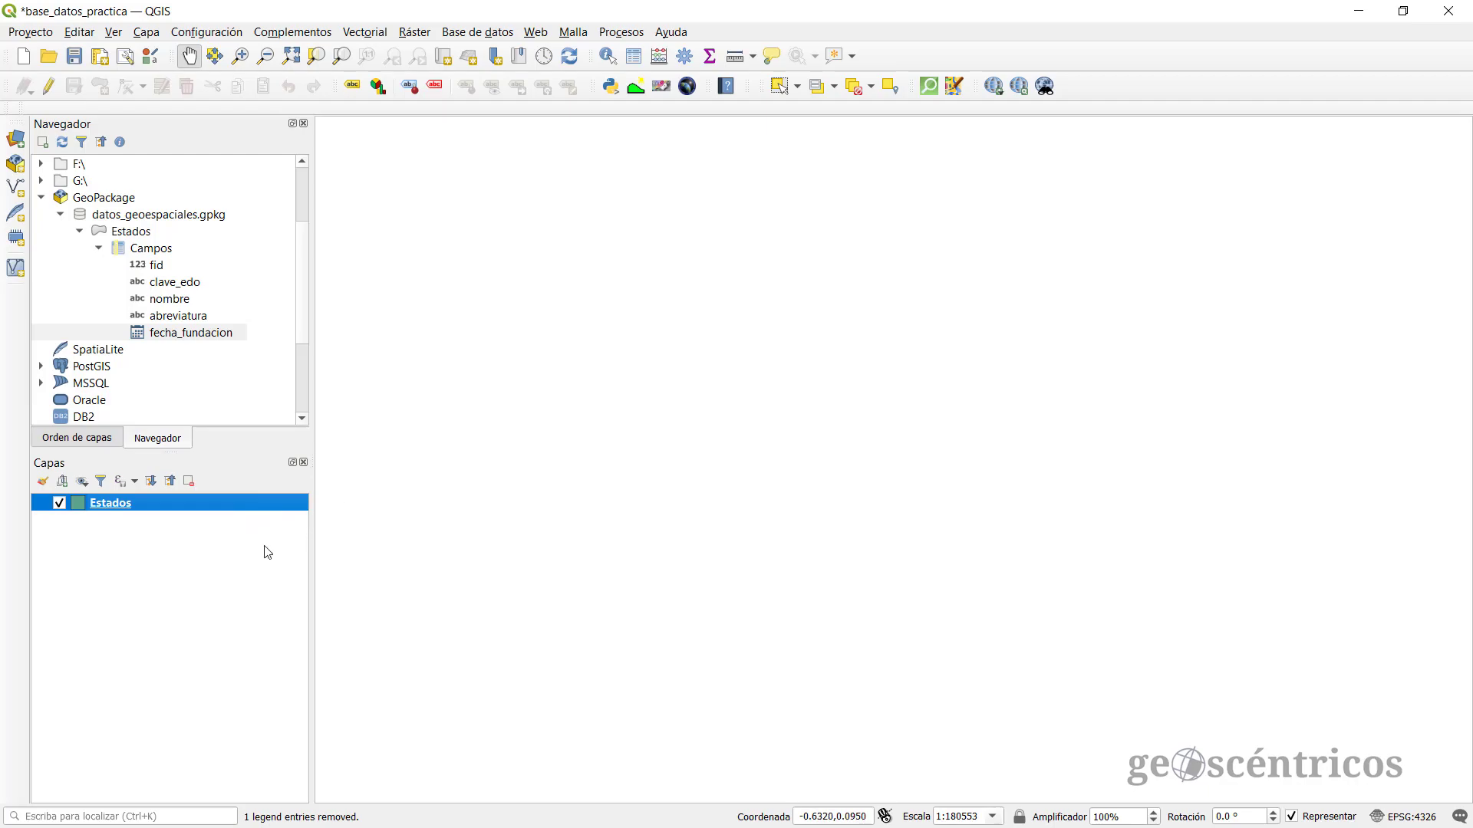
key("F6")
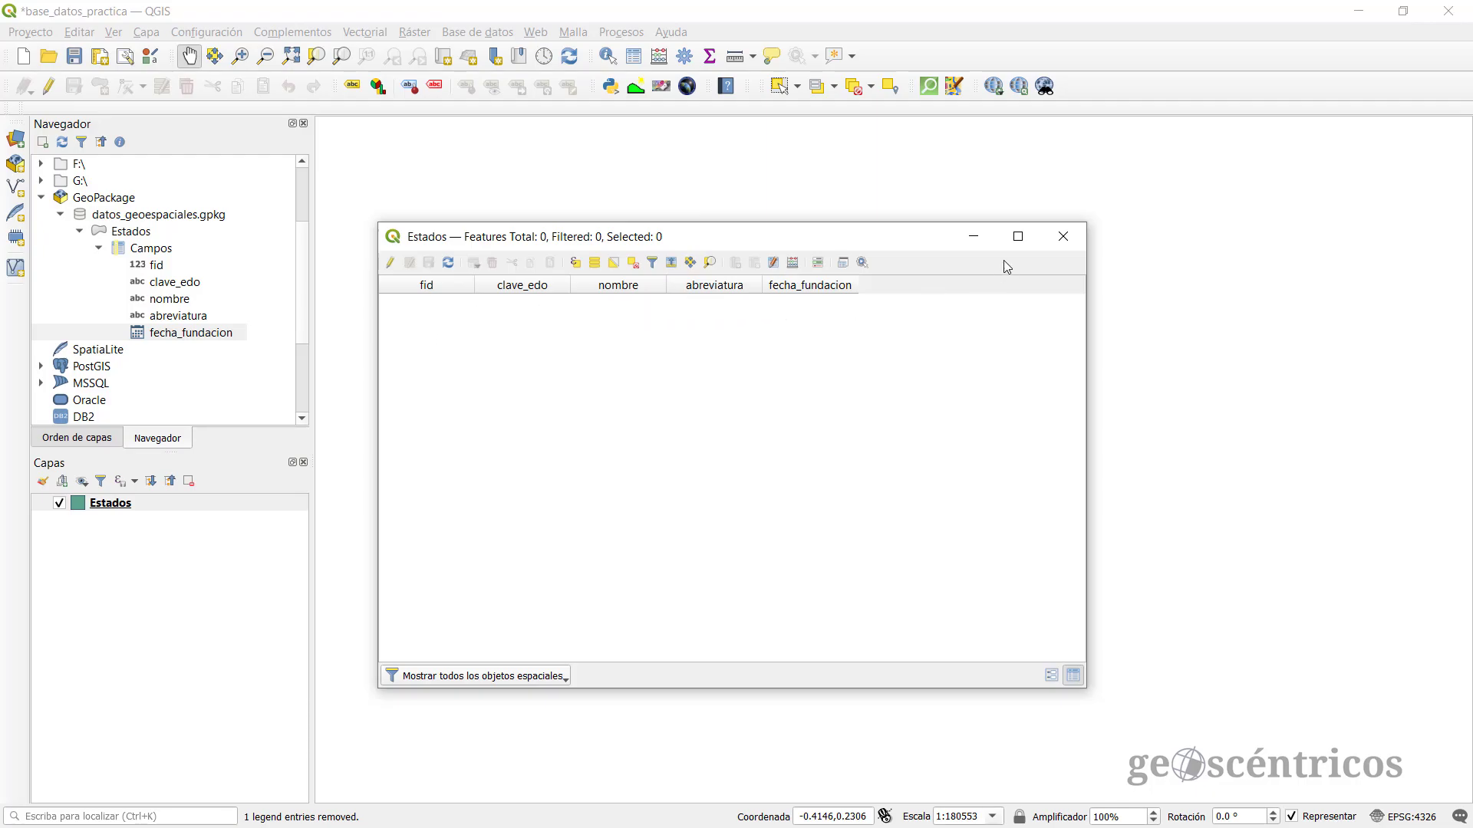
left_click(1069, 239)
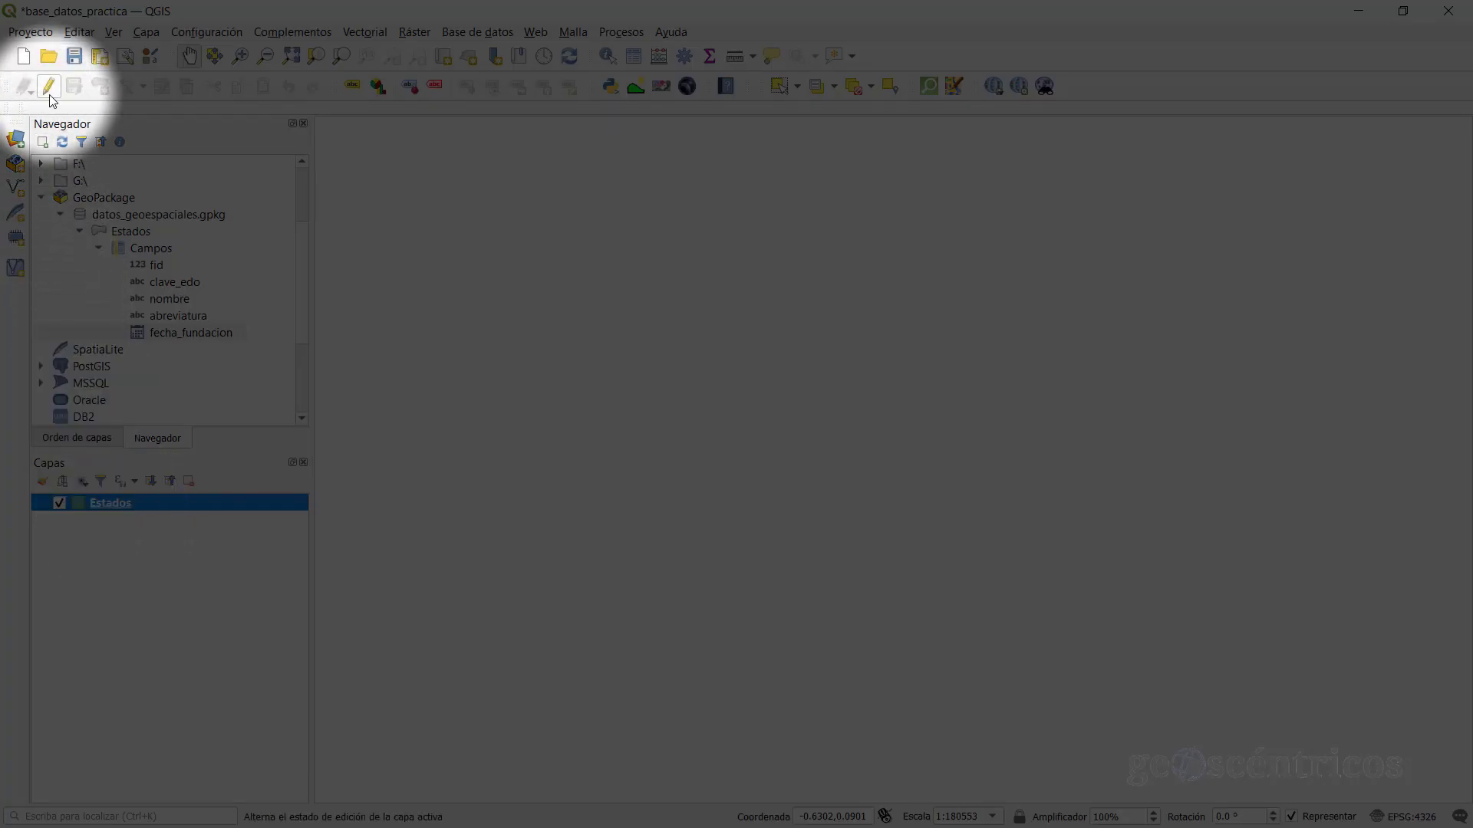
Step: Enable editing on the Estados layer and digitize a closed irregular polygon with twelve vertices across the map canvas
left_click(49, 87)
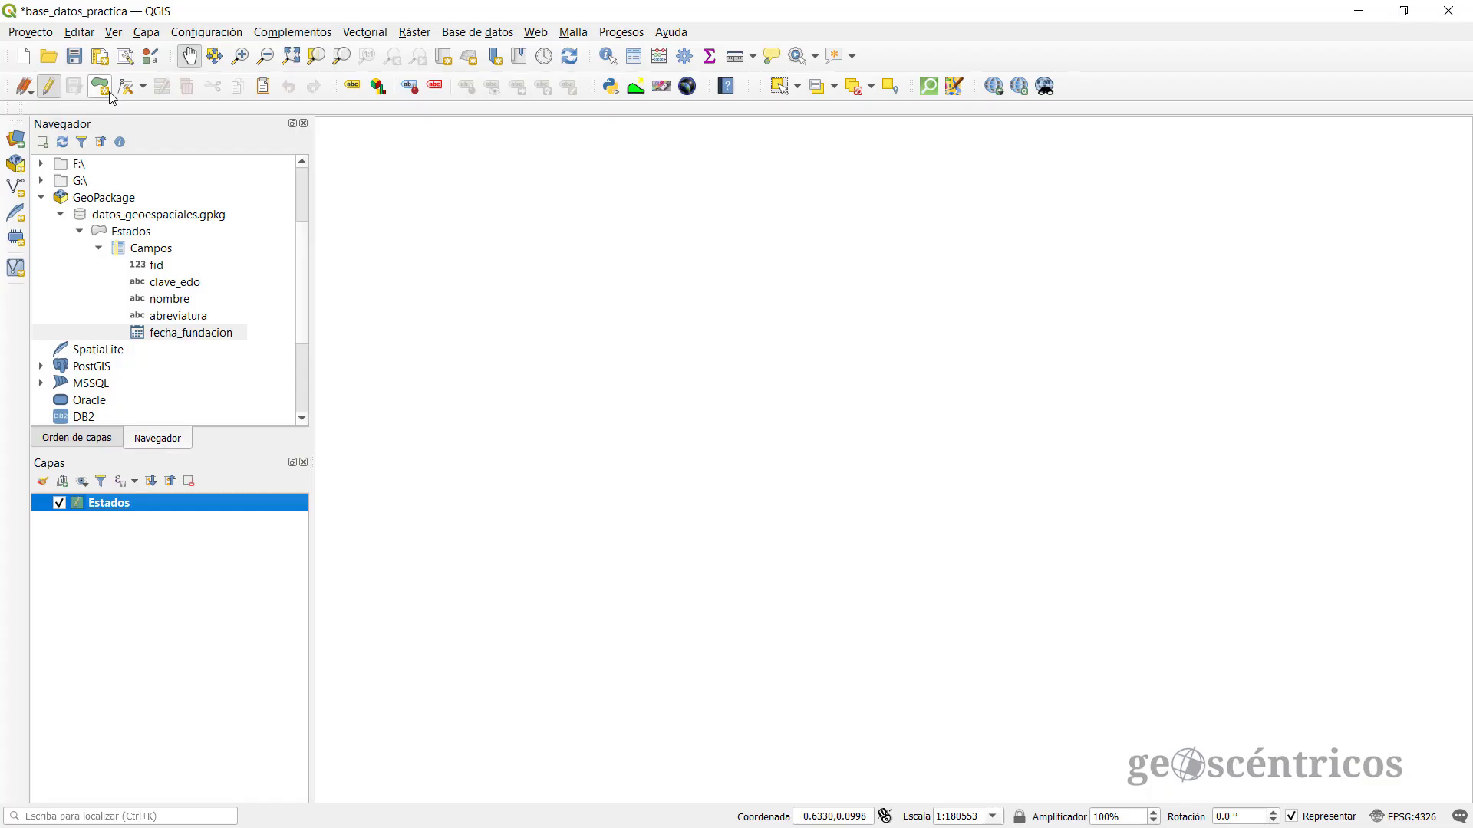
left_click(102, 89)
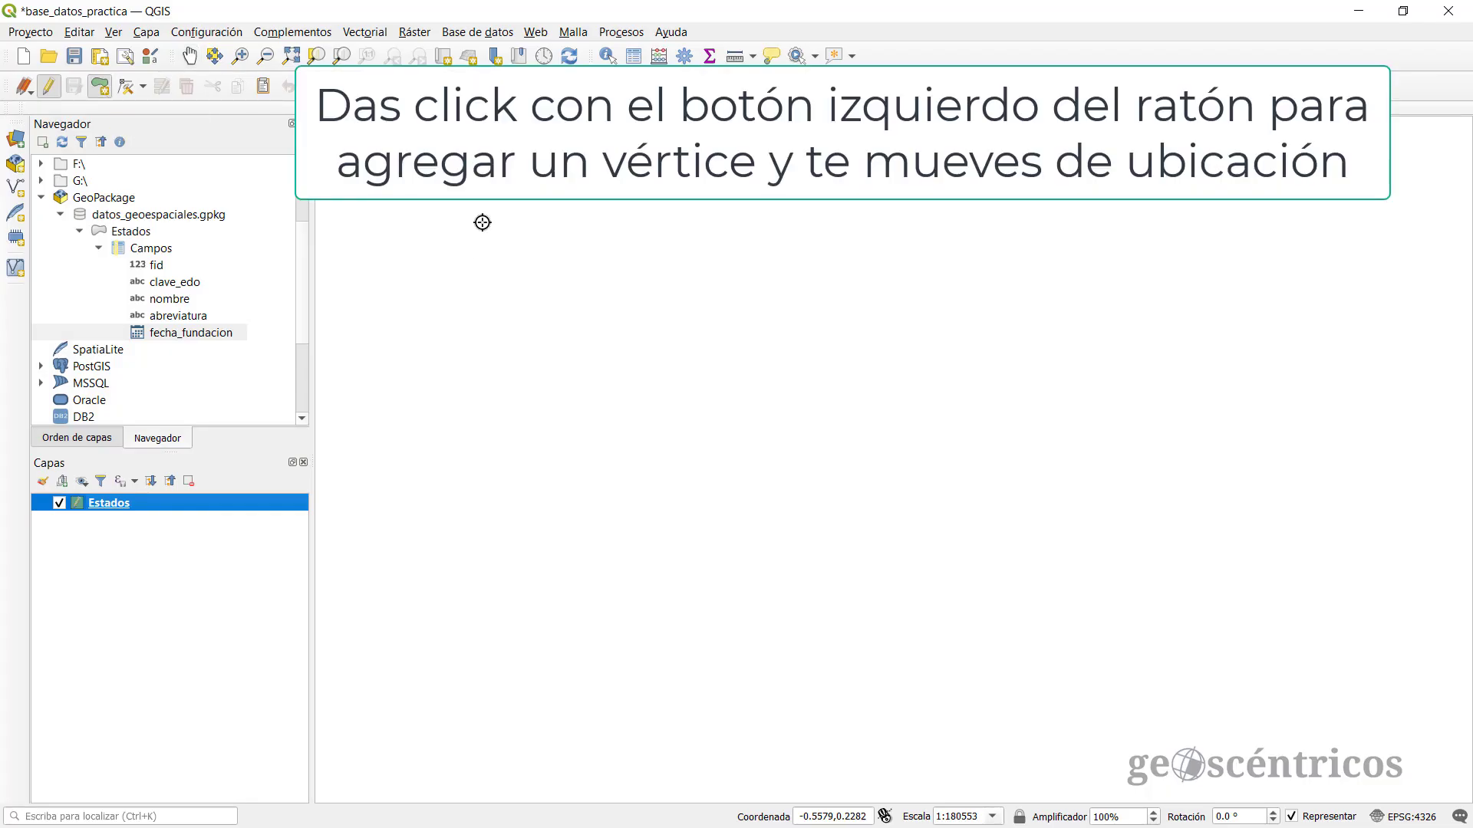
left_click(465, 221)
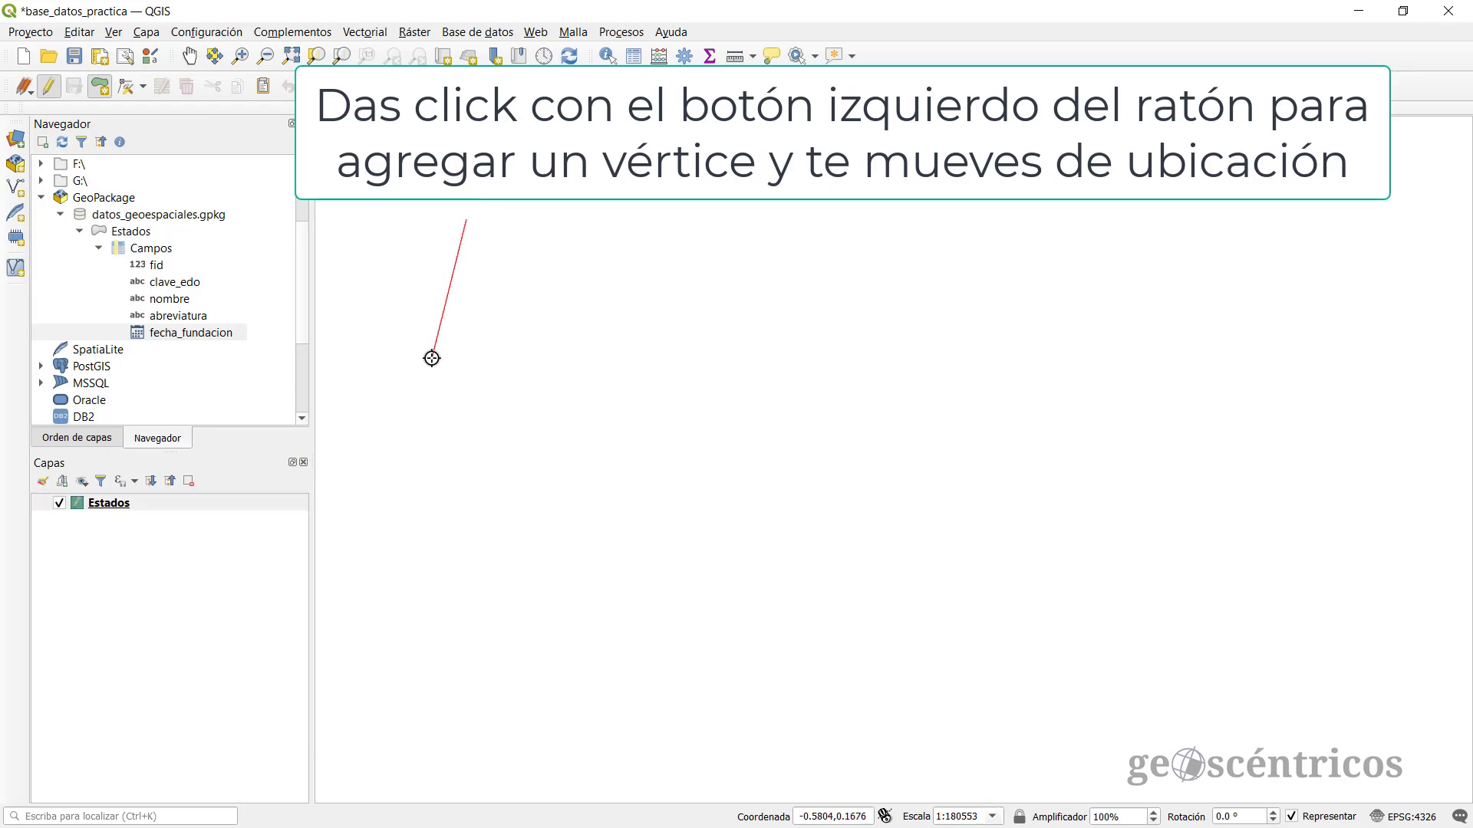
left_click(432, 357)
left_click(514, 501)
left_click(667, 638)
left_click(952, 628)
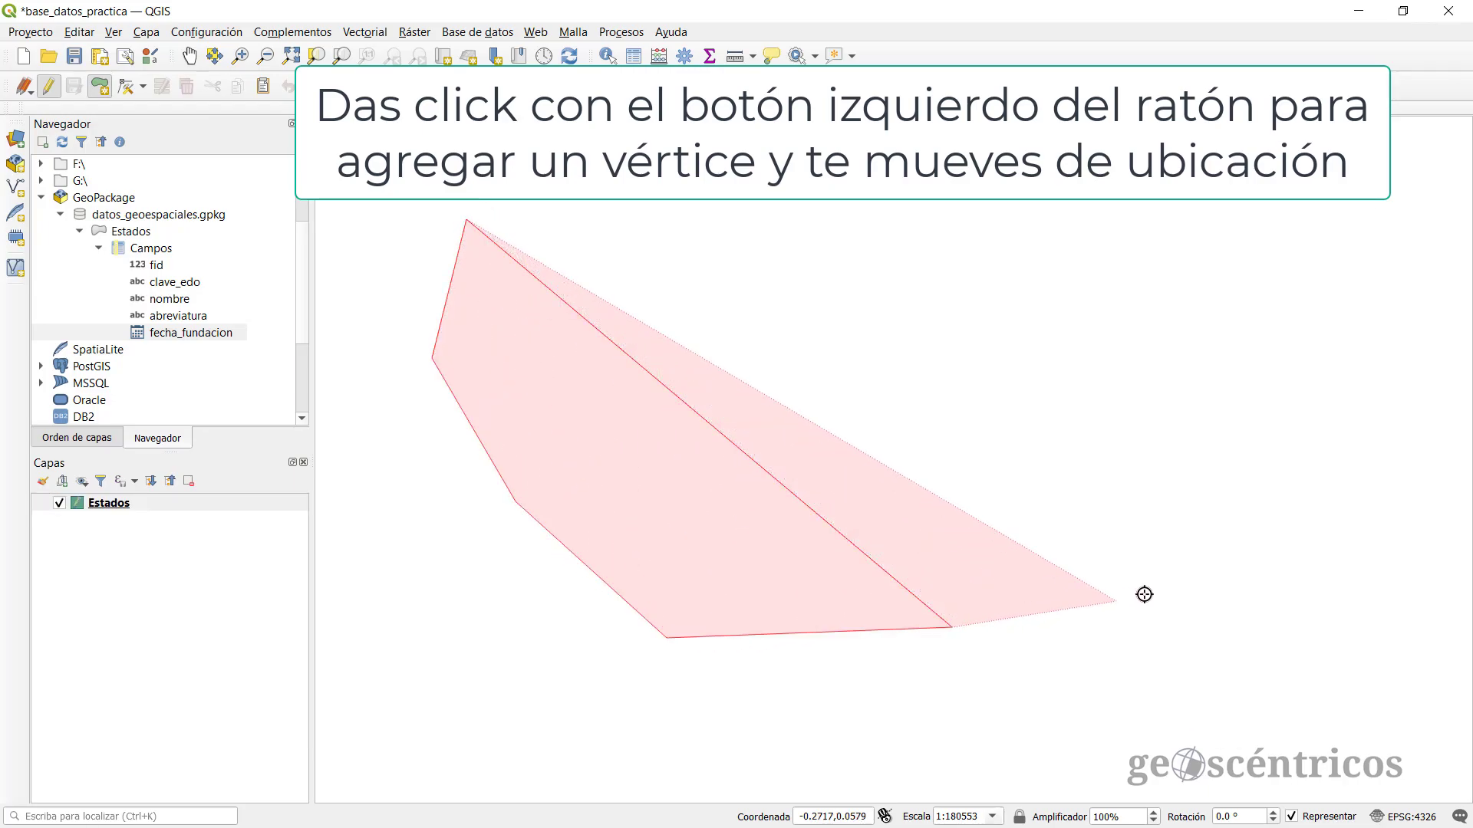
left_click(1154, 589)
left_click(1156, 466)
left_click(1044, 360)
left_click(909, 397)
left_click(895, 285)
left_click(727, 223)
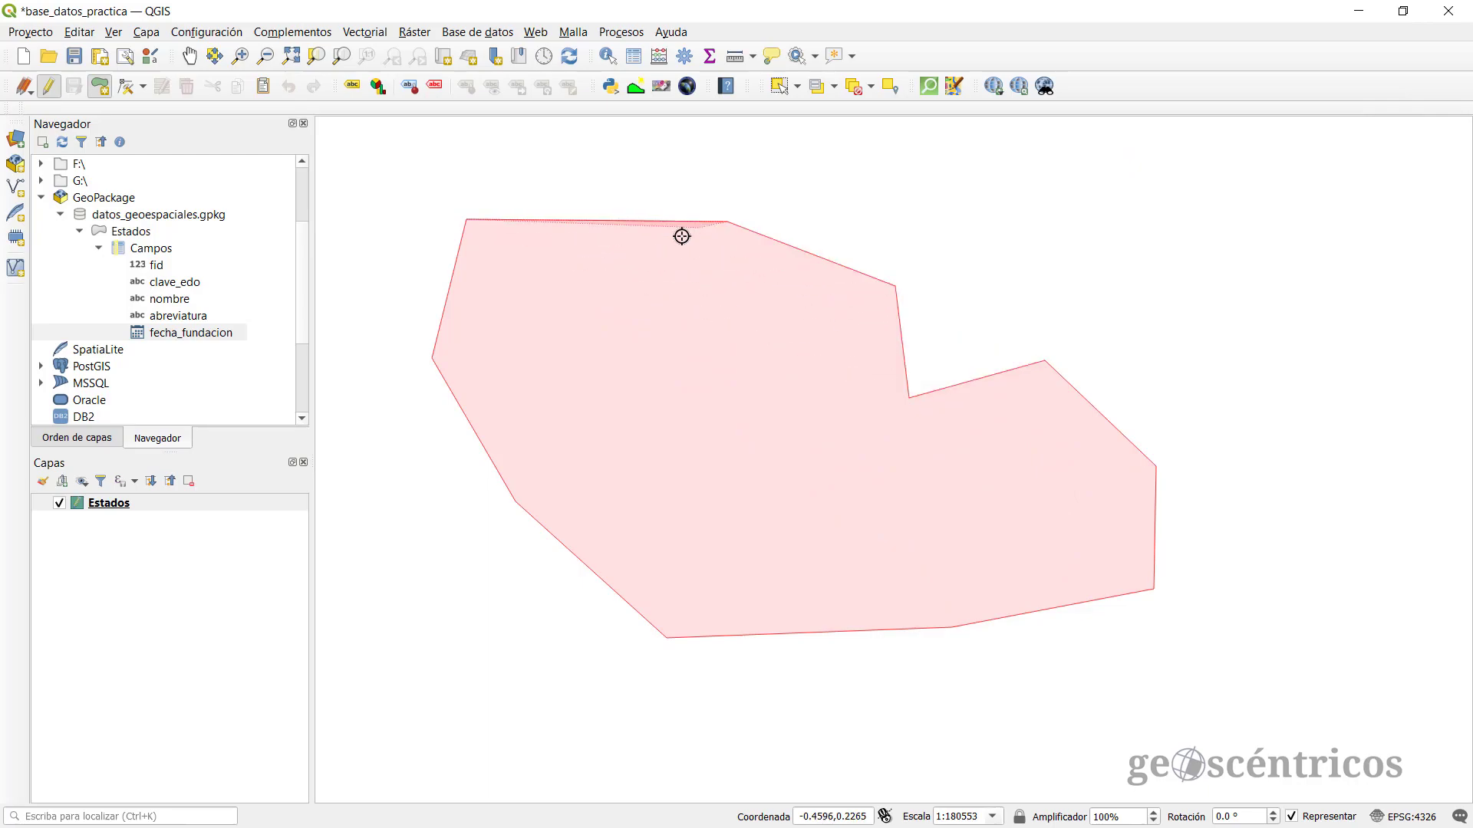
left_click(603, 277)
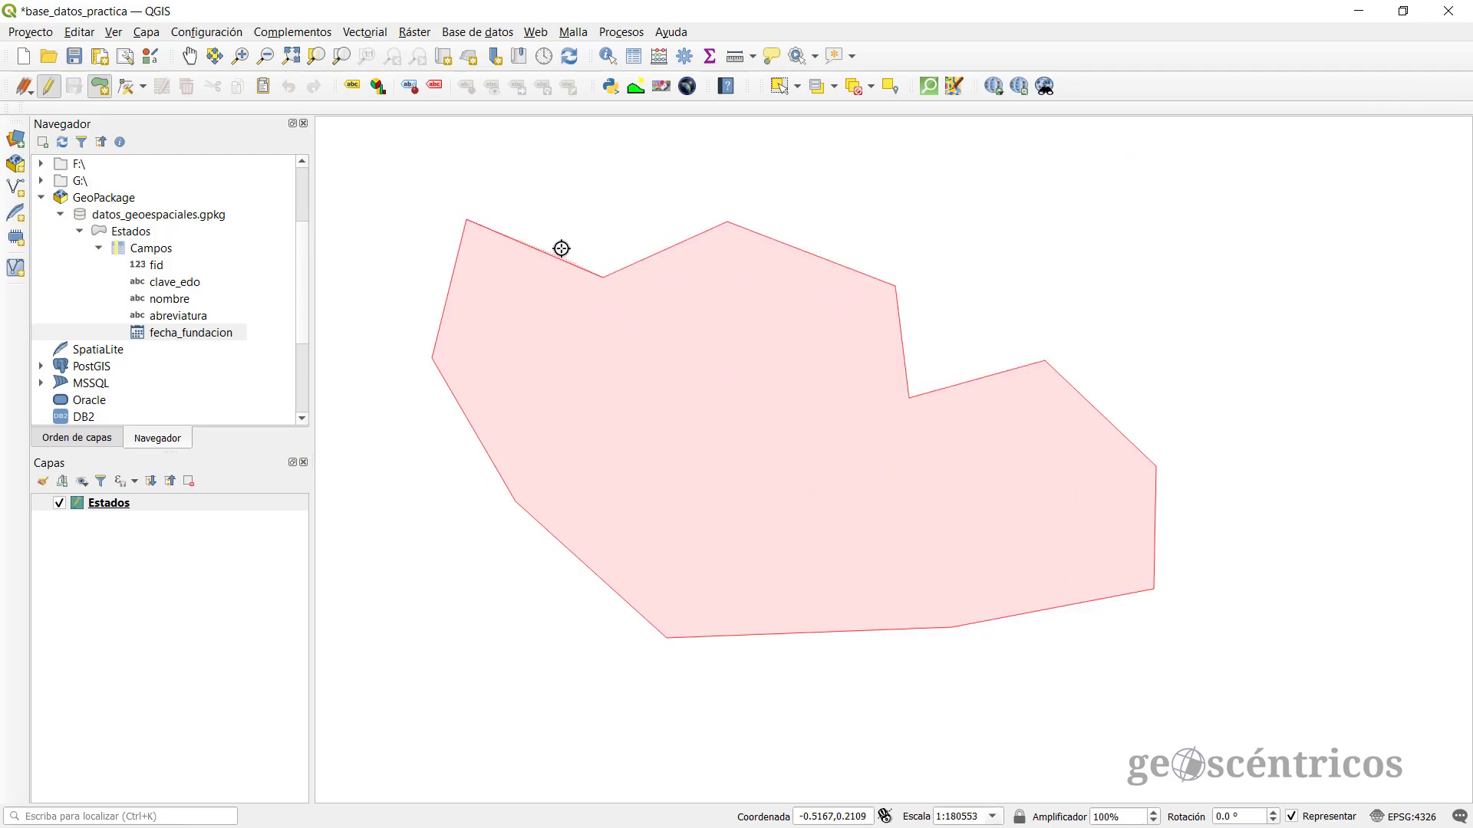
right_click(506, 168)
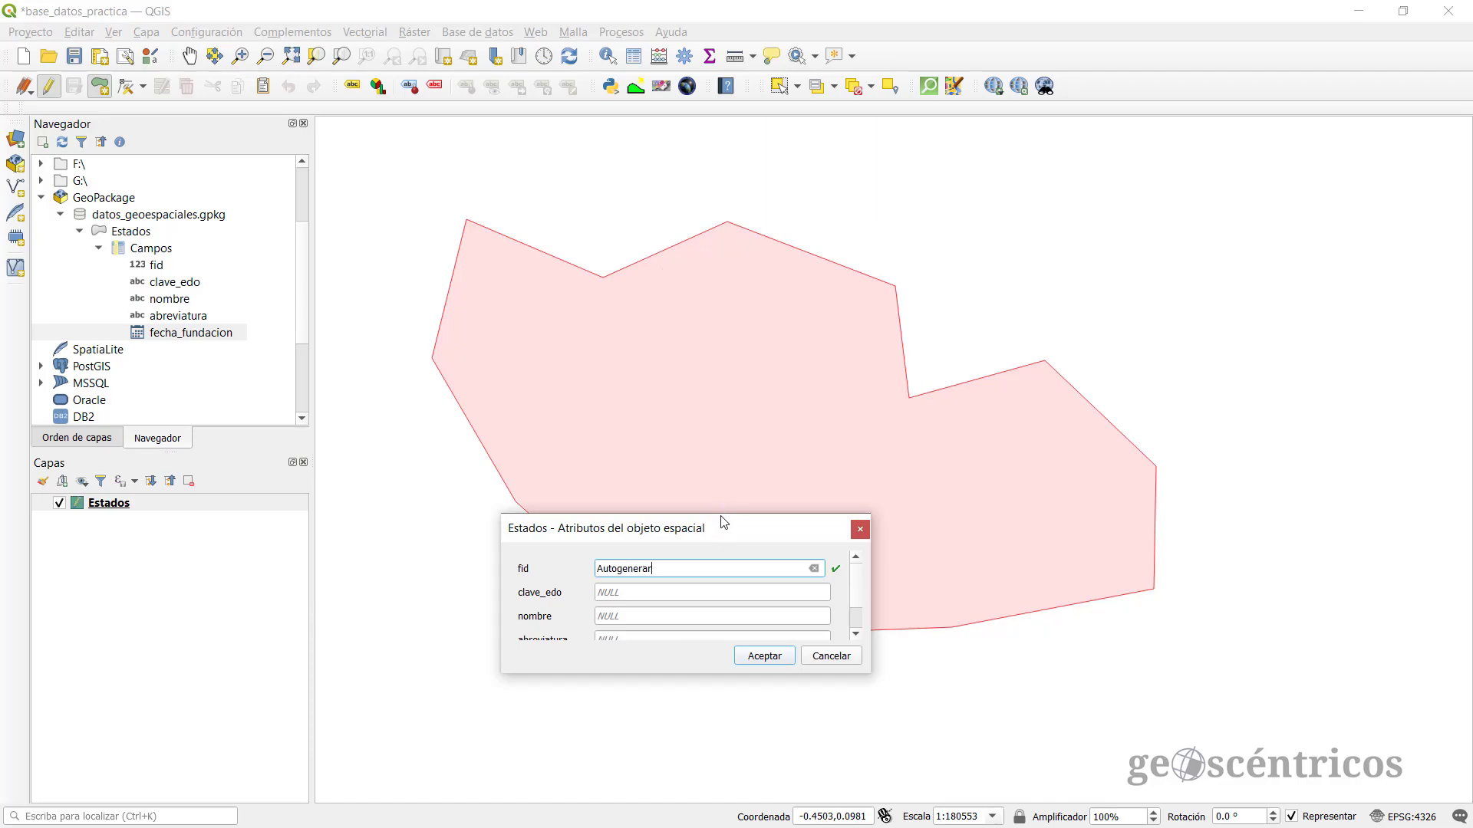
Step: Enlarge the feature form and enter clave_edo 01, nombre Aguascalientes and abreviatura AGS for the new polygon
left_click_drag(720, 514, 720, 366)
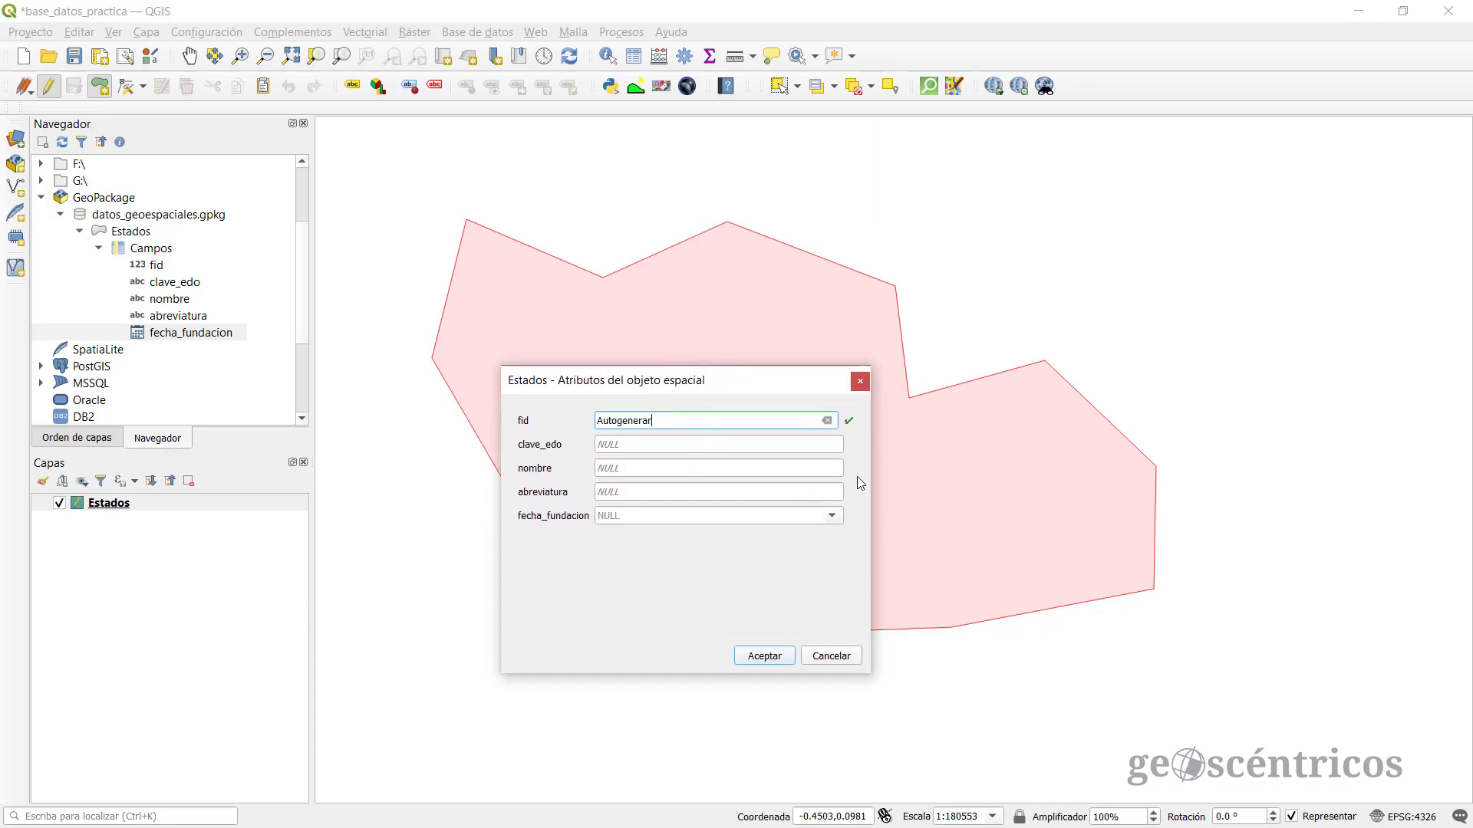
left_click(1315, 85)
left_click(673, 442)
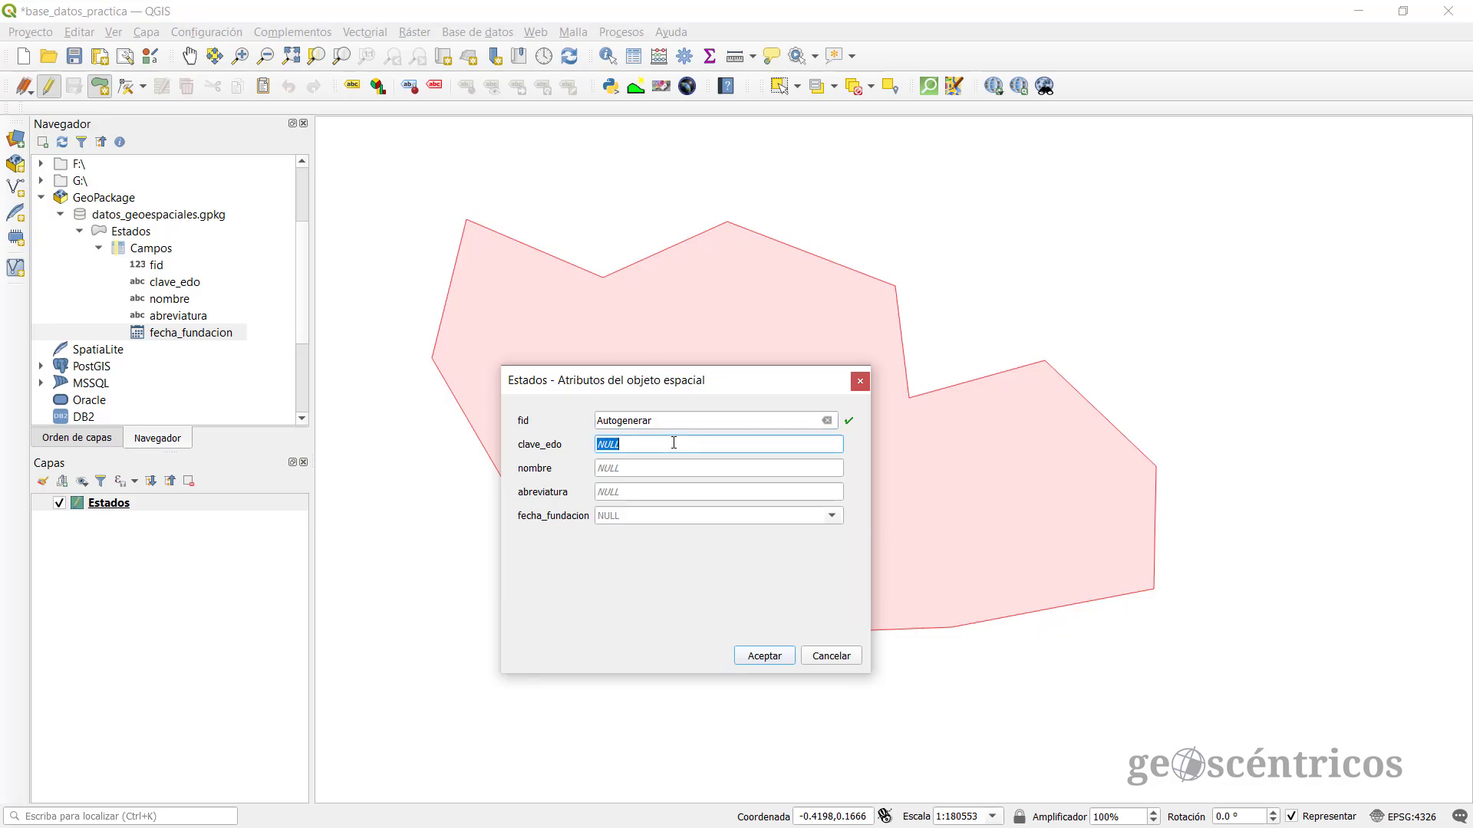
type("01")
key("Tab")
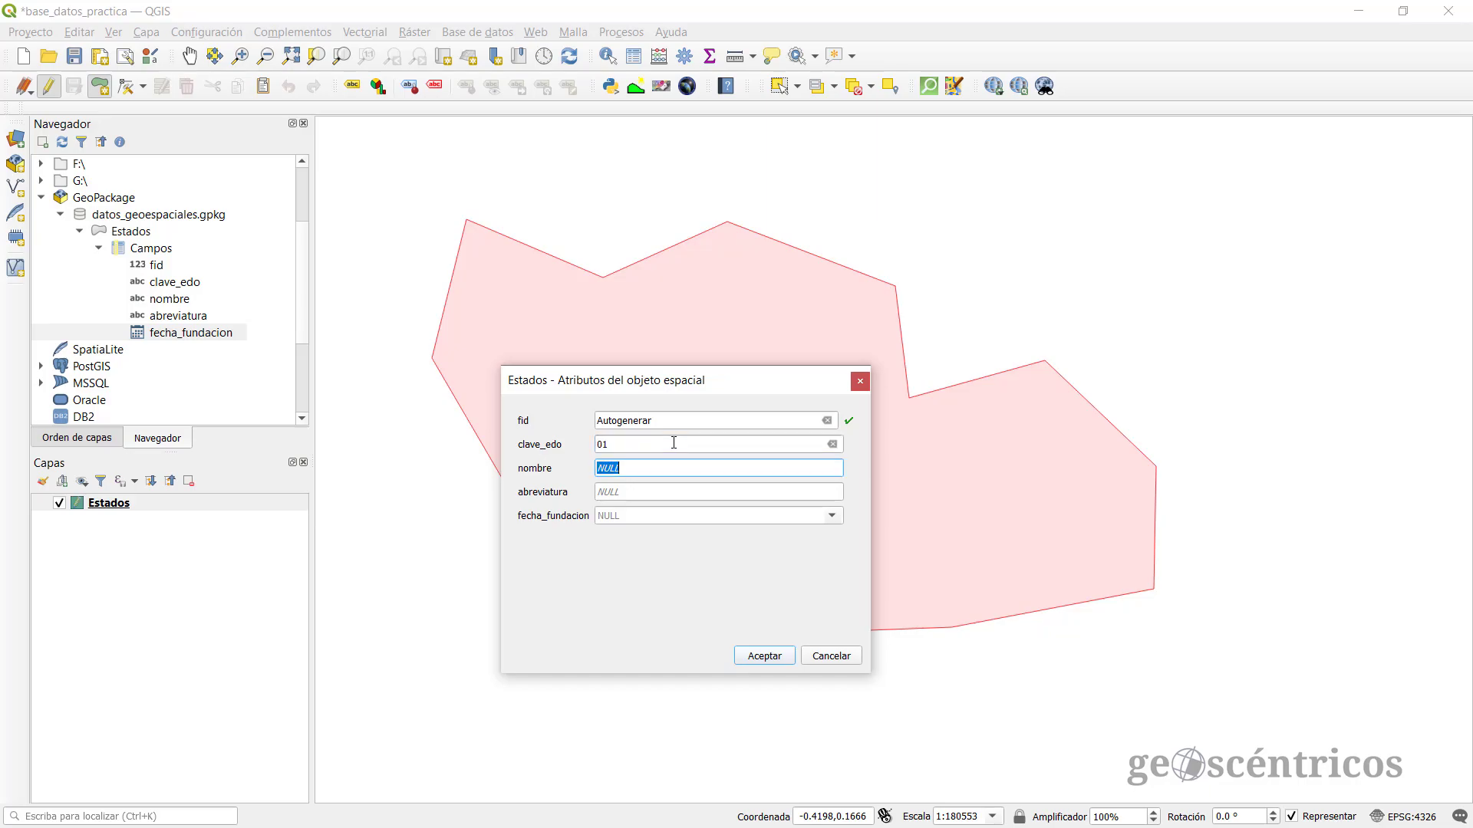
type("Aguascalientes")
key("Tab")
type("AG")
key("Tab")
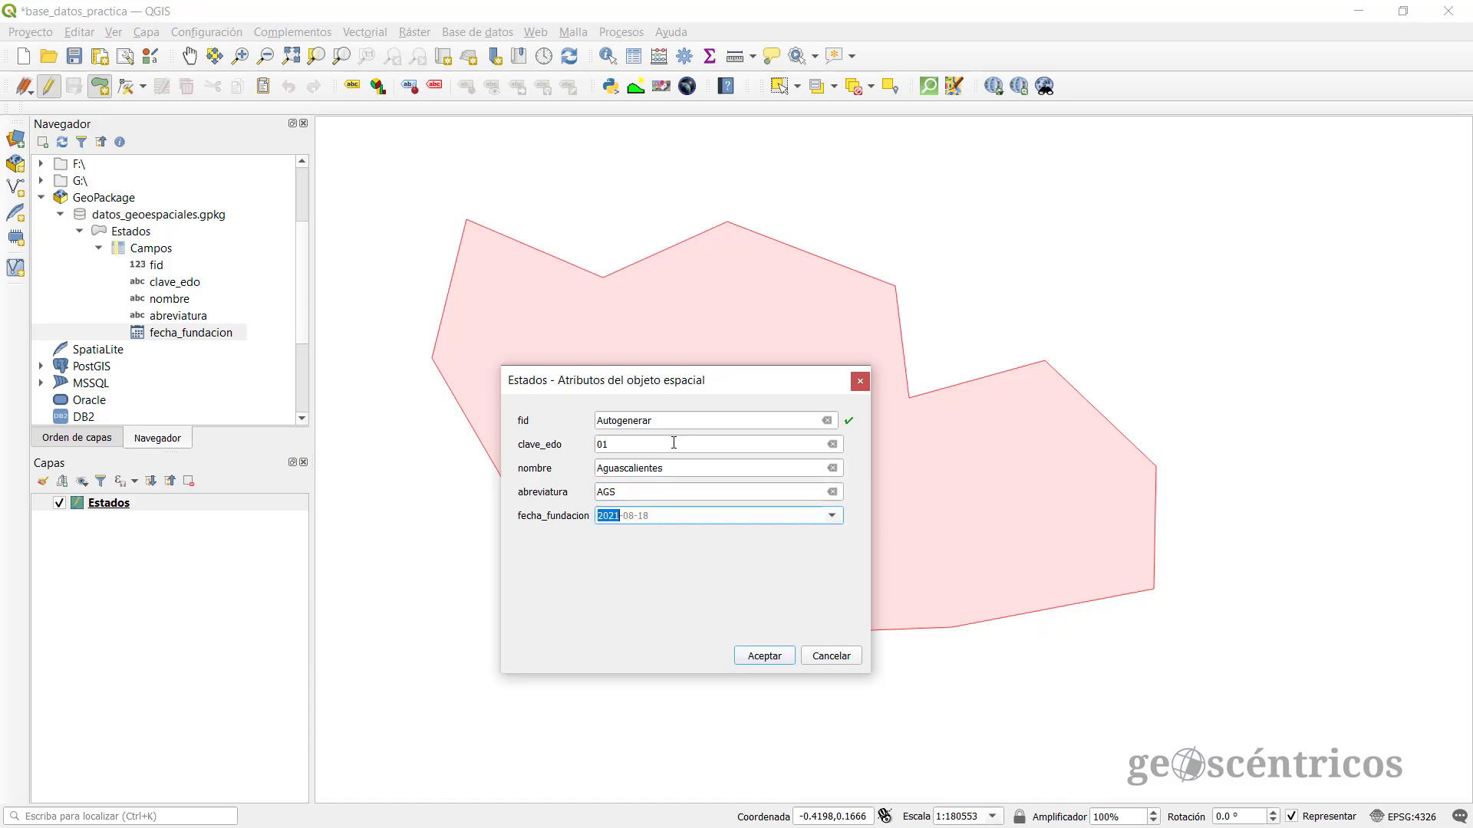
Step: Set fecha_fundacion to 1830-08-05 with the calendar and accept the new feature's attributes
left_click(832, 516)
left_click(729, 537)
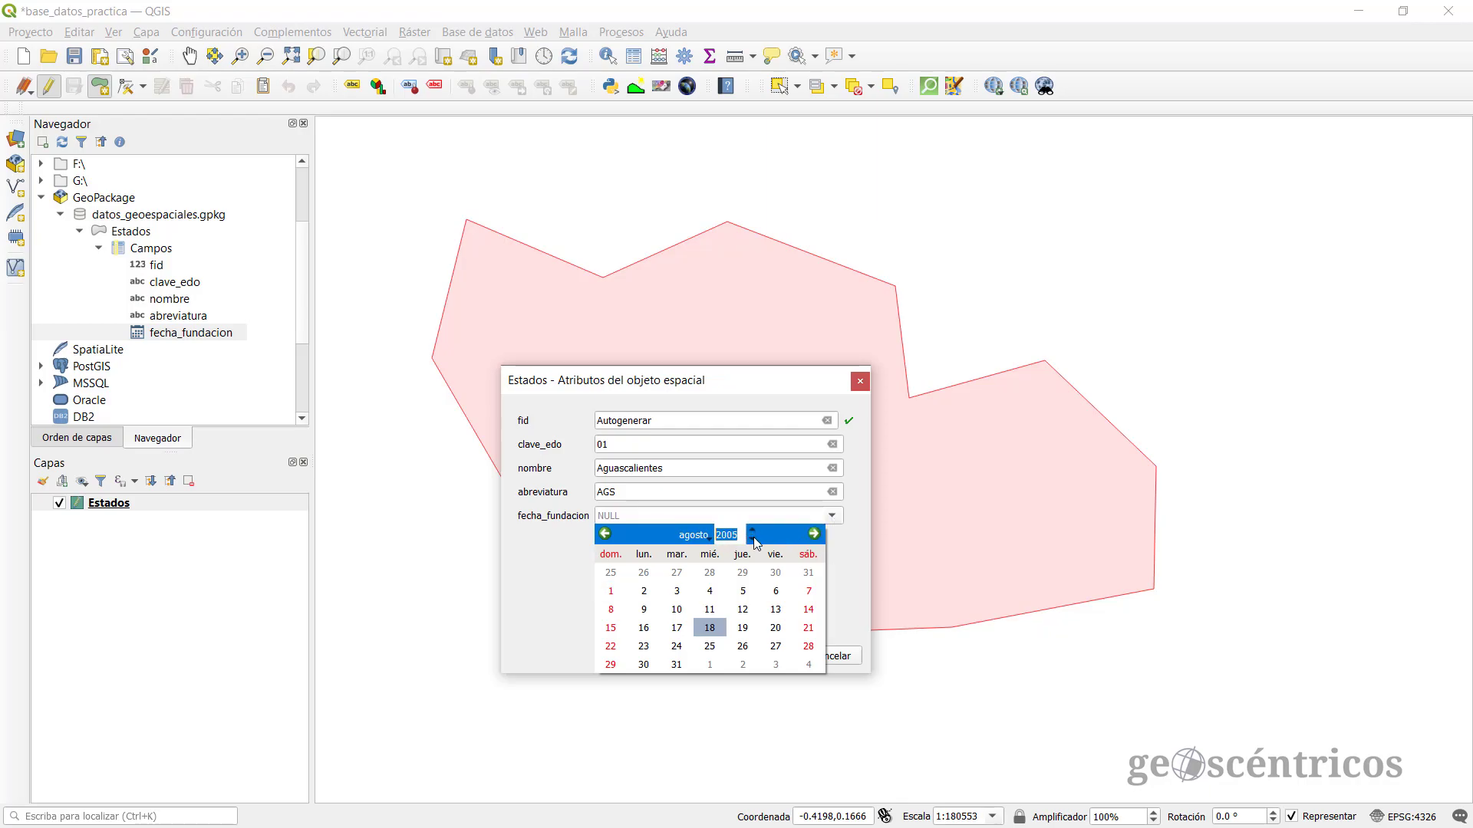
type("1830")
key("Return")
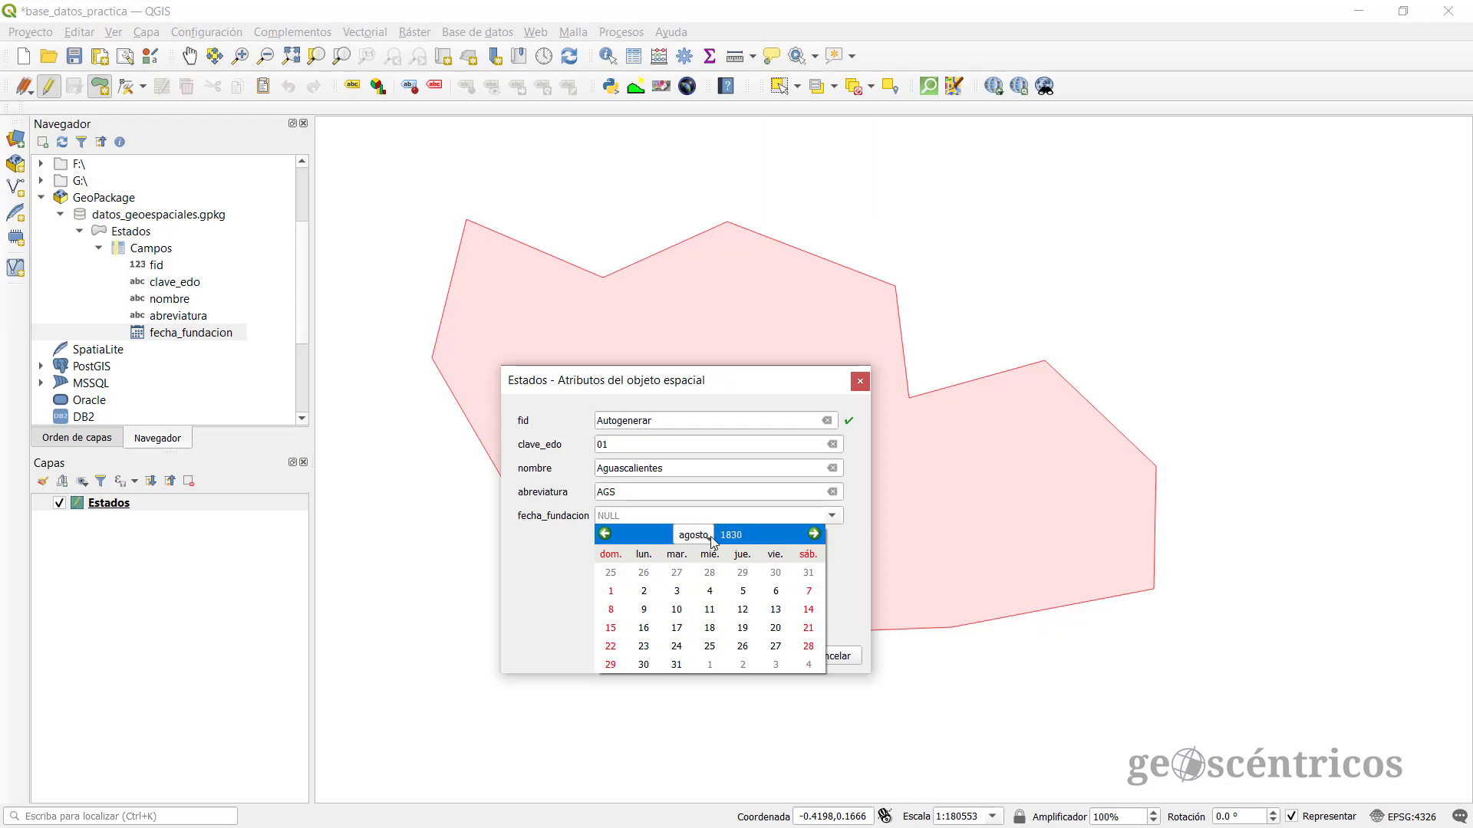
left_click(743, 590)
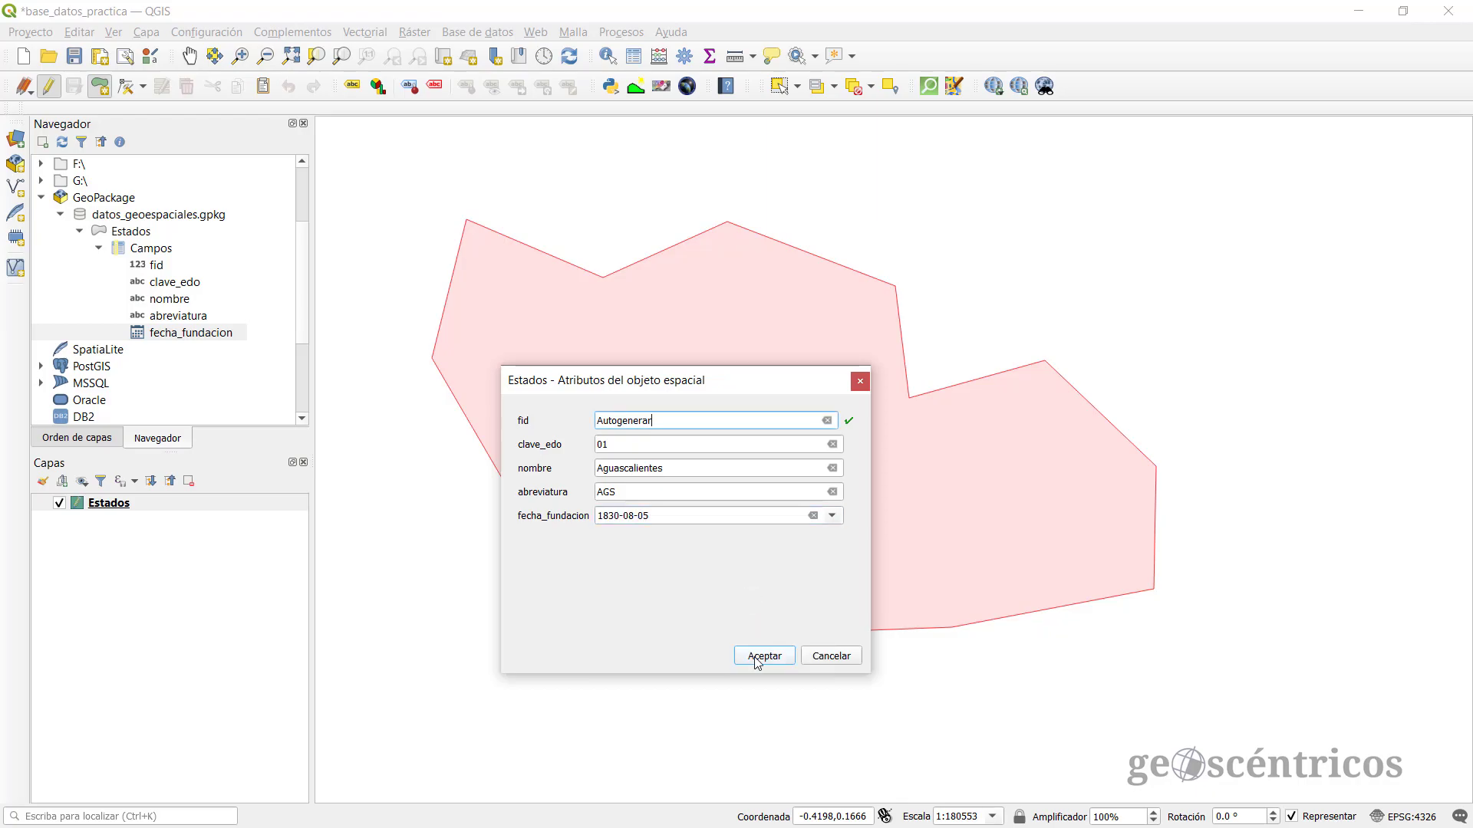
left_click(759, 658)
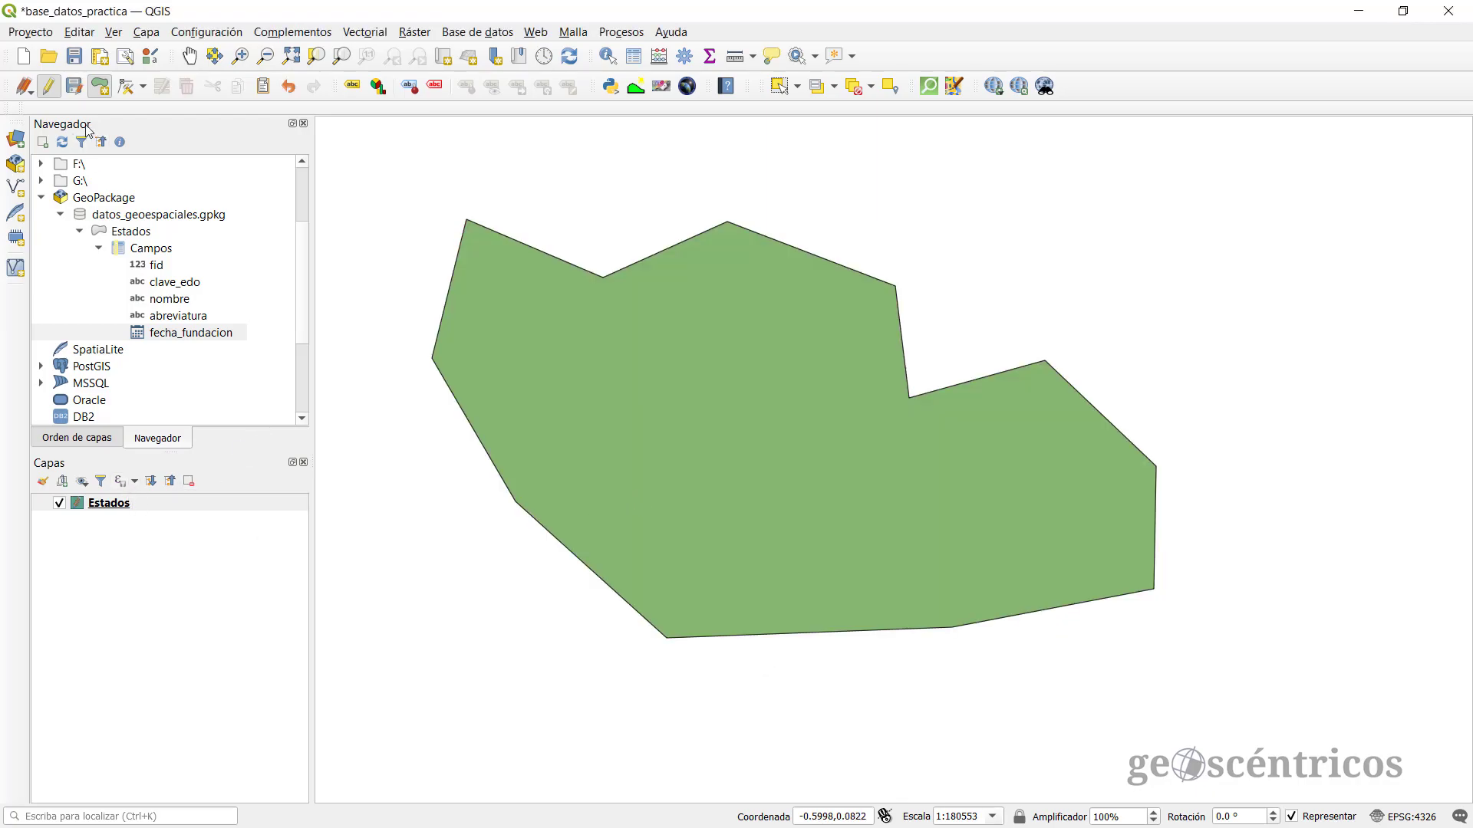
Step: Save the Estados layer edits and turn off its editing mode
left_click(73, 86)
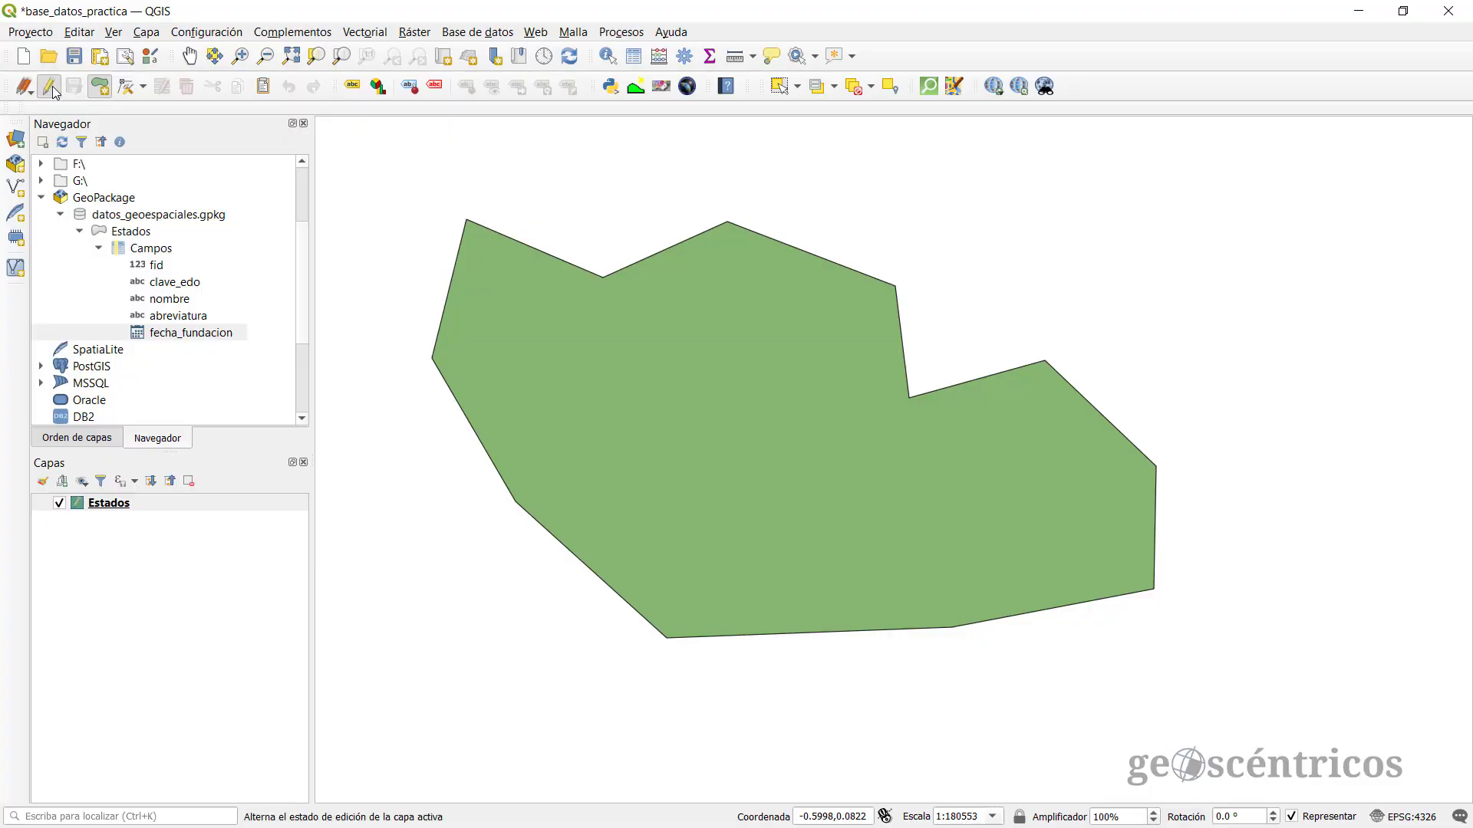
left_click(51, 87)
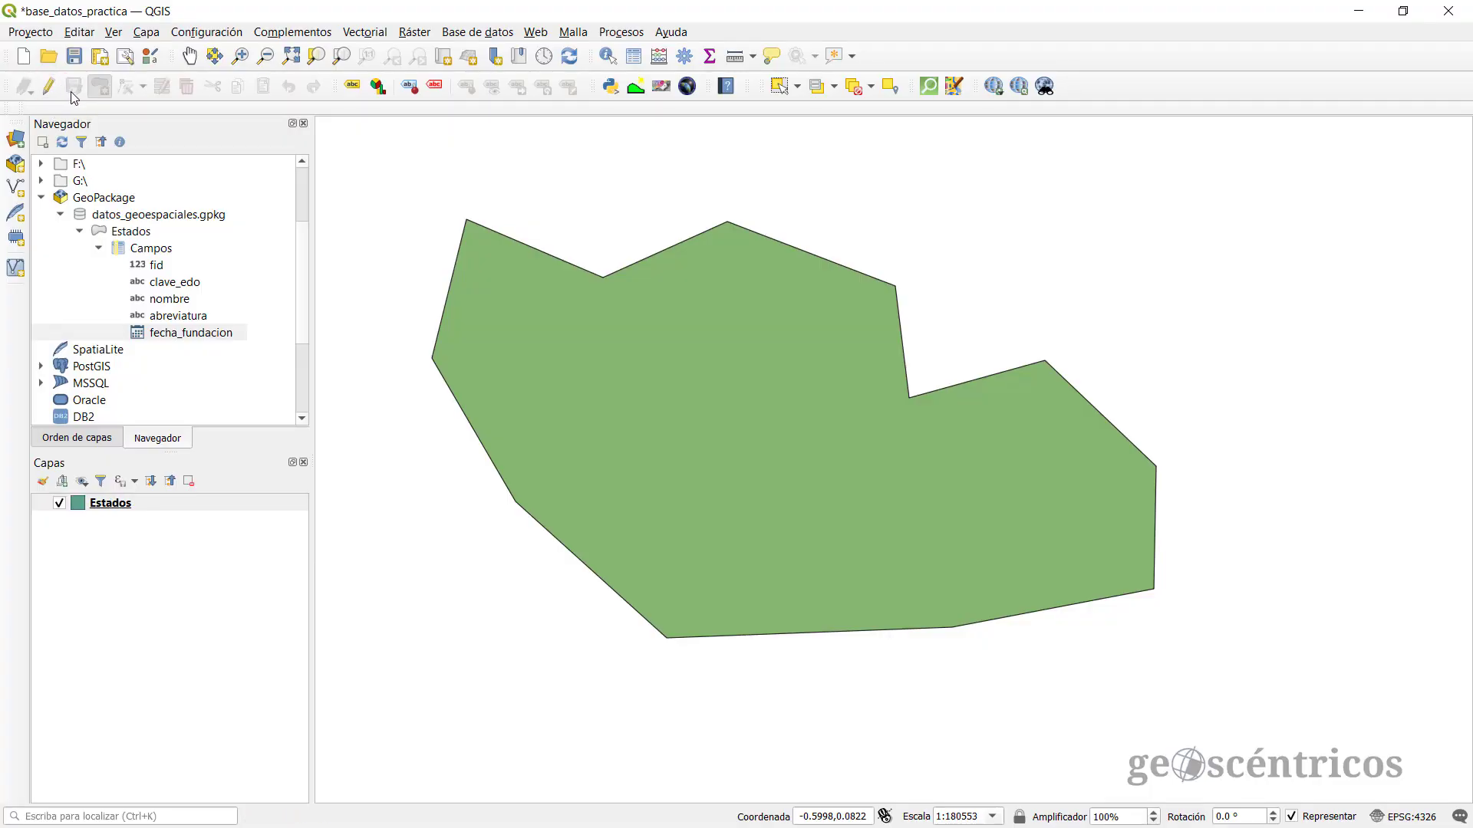
Step: Open the Estados attribute table, check each value of the saved record, and close the table
left_click(203, 503)
left_click(634, 56)
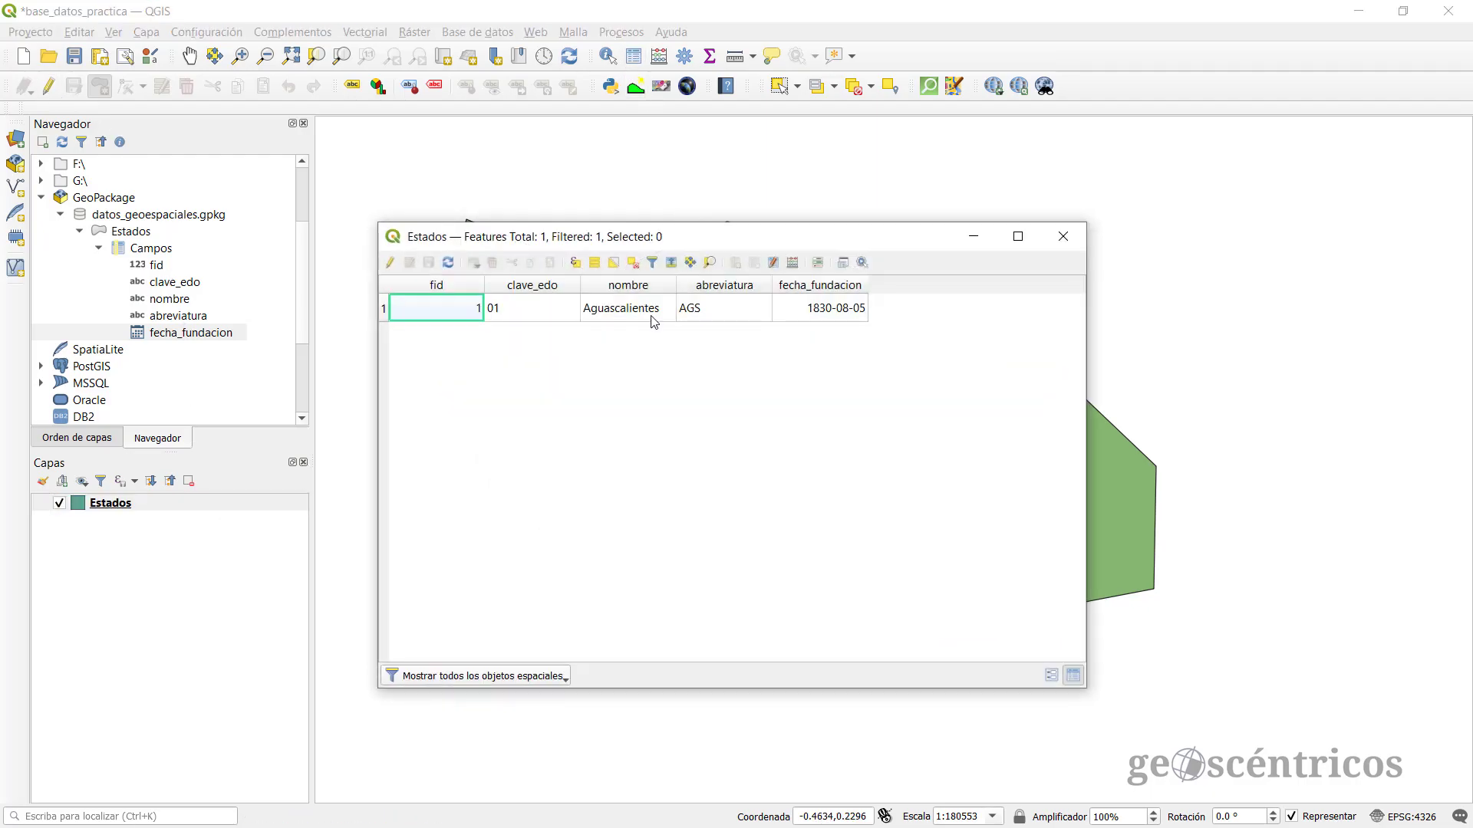
left_click(815, 313)
left_click(734, 315)
left_click(649, 314)
left_click(558, 315)
left_click(477, 313)
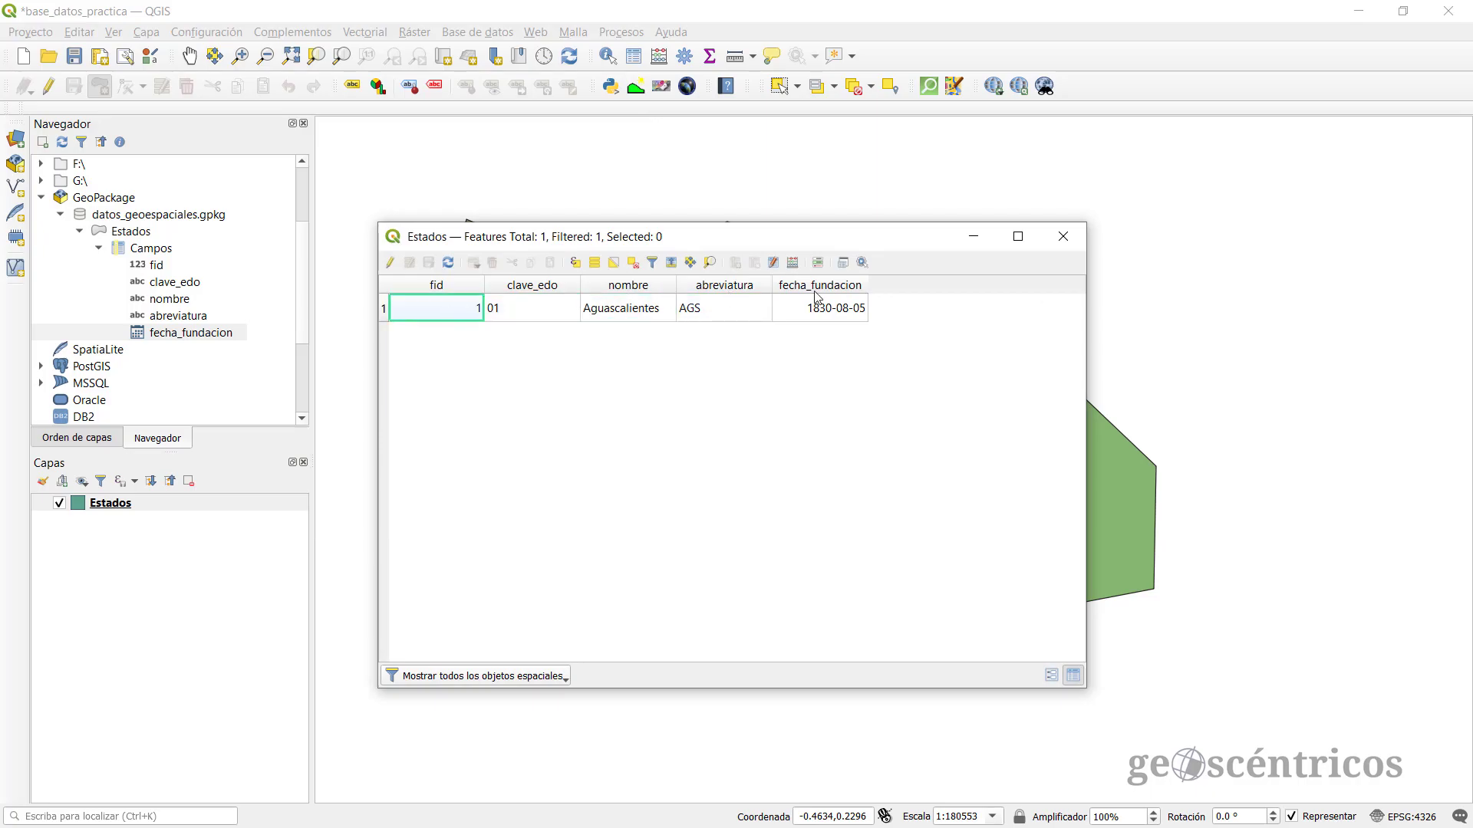
left_click(1062, 237)
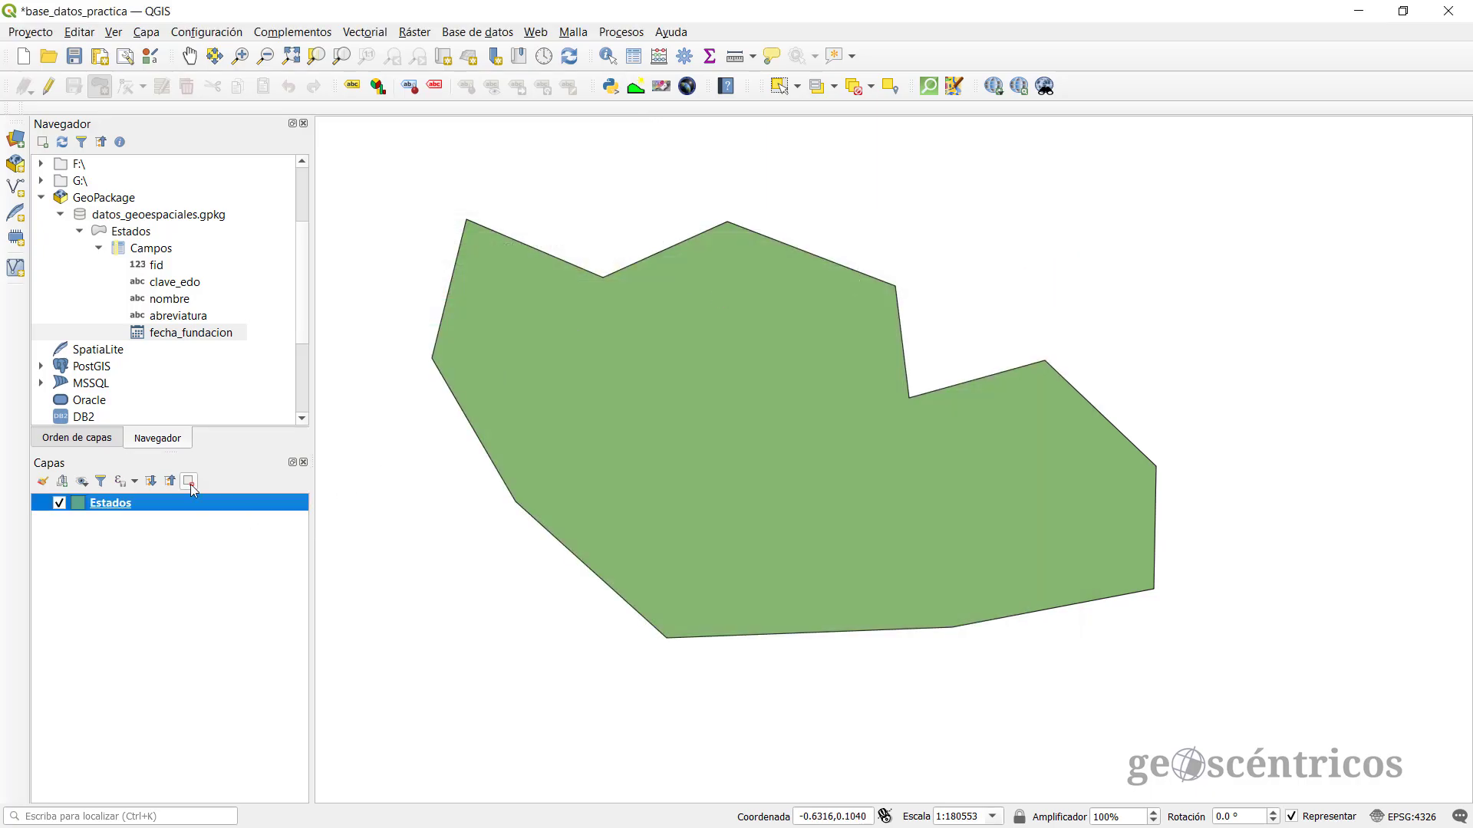
Step: Remove the Estados layer from the project and delete the datos_geoespaciales.gpkg connection in the browser
left_click(190, 481)
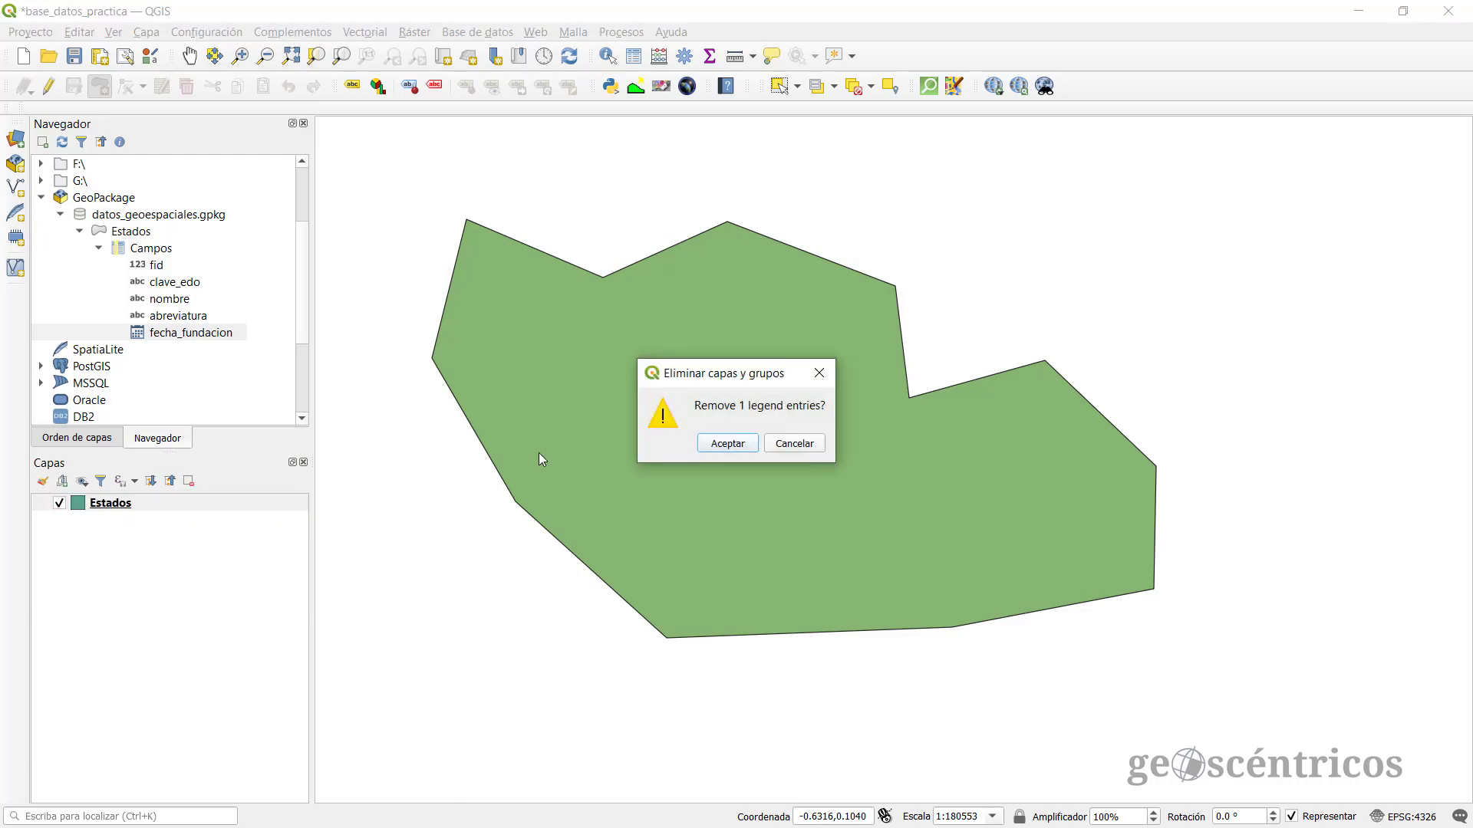
left_click(727, 443)
right_click(90, 215)
left_click(127, 230)
Step: Create a new GeoPackage connection to datos_geoespaciales.gpkg from the Base de Datos folder
left_click(105, 200)
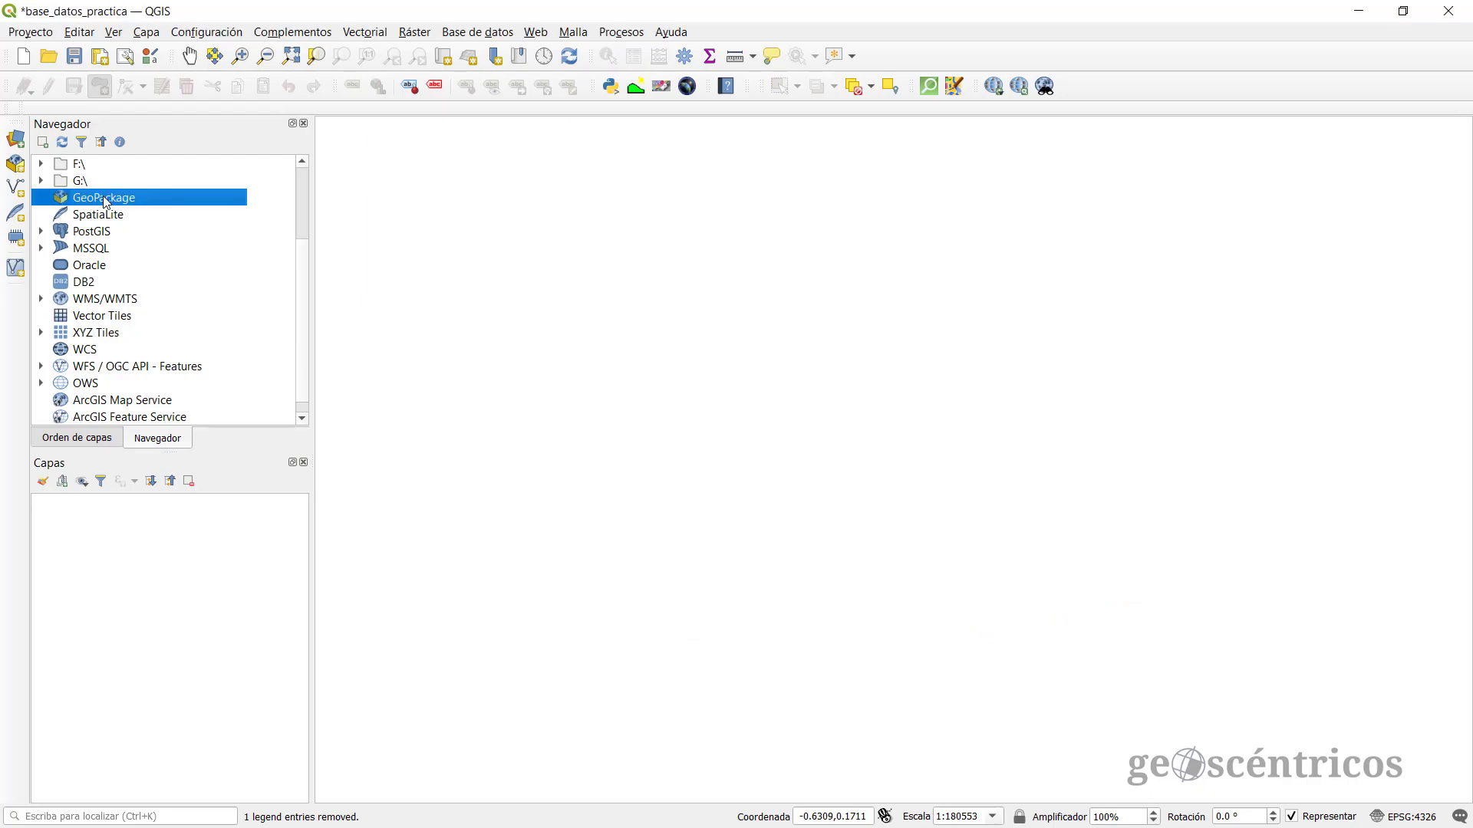
right_click(105, 201)
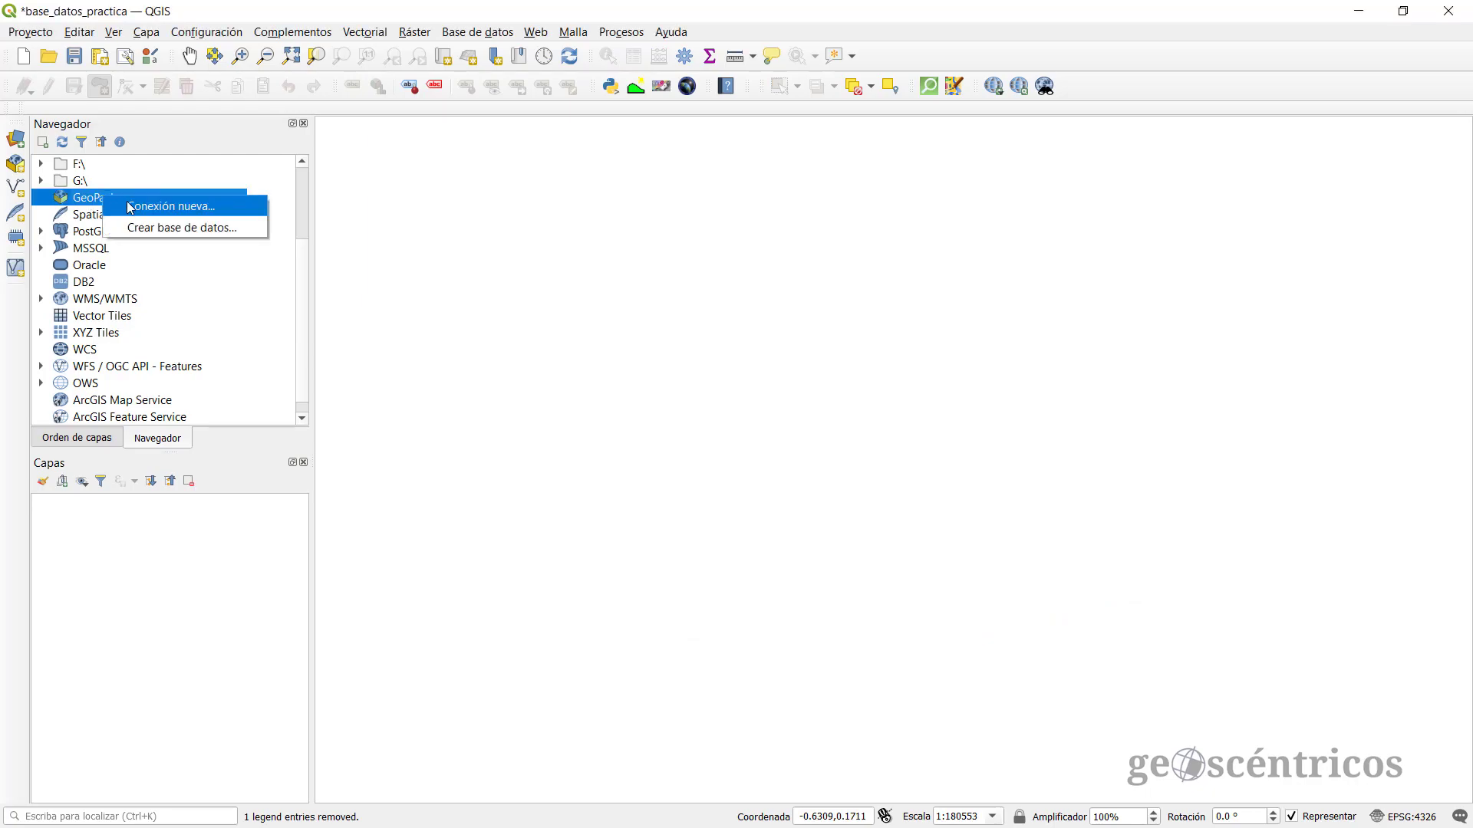
left_click(131, 209)
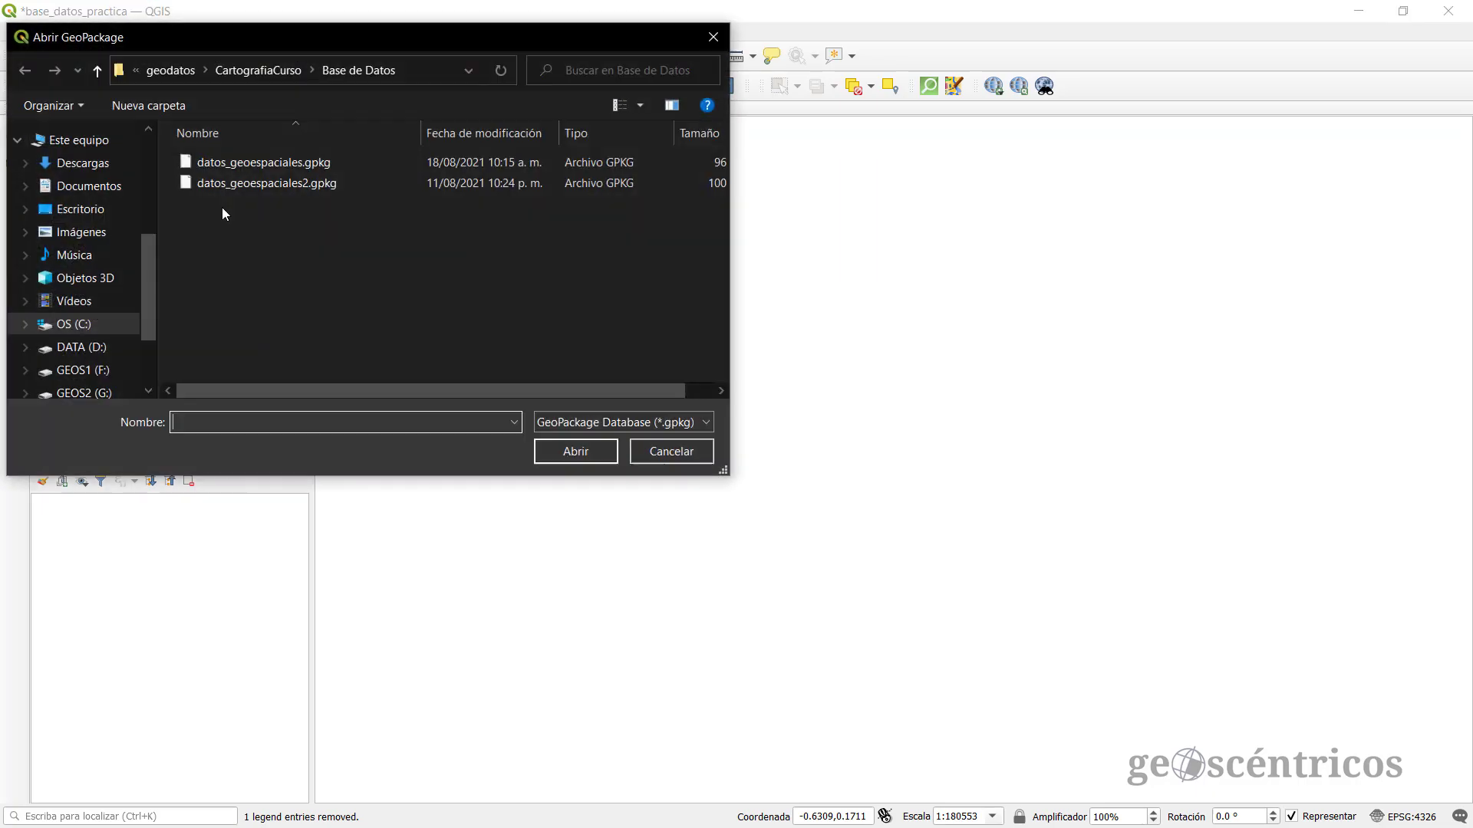
left_click(281, 165)
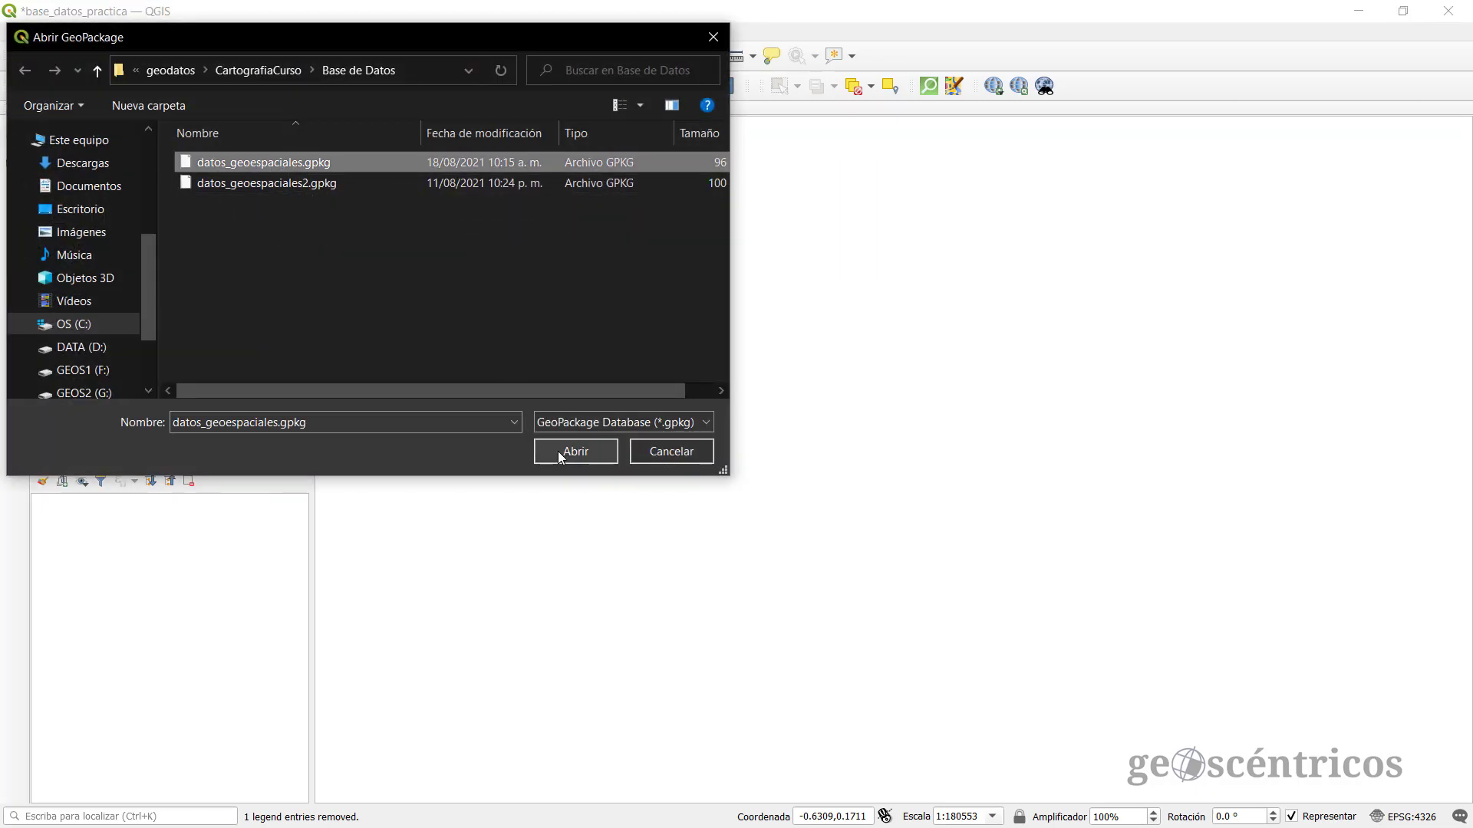
left_click(576, 451)
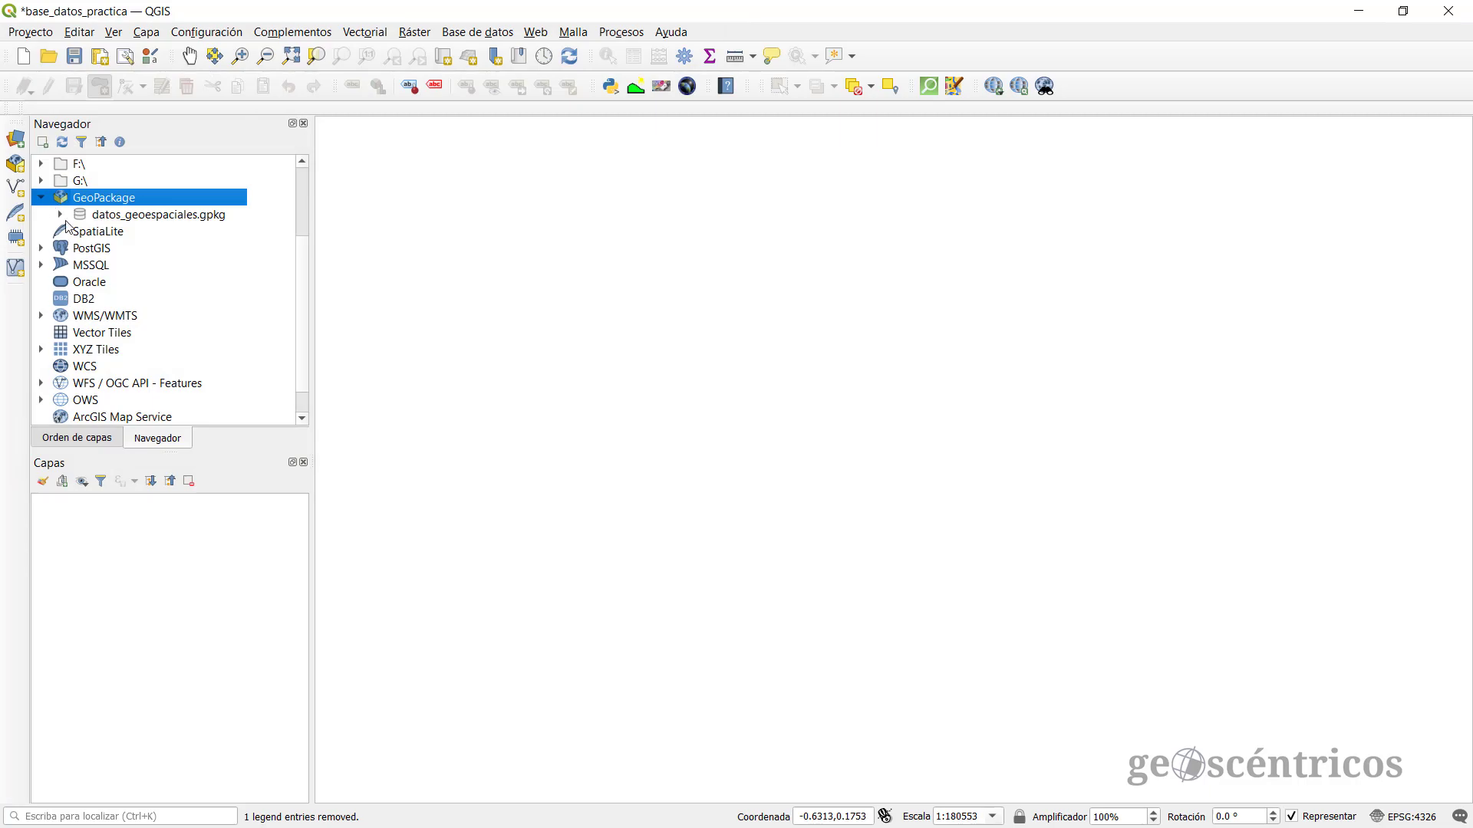
Step: Expand datos_geoespaciales.gpkg in the browser and add its Estados table to the map as a layer
left_click(60, 215)
left_click(80, 231)
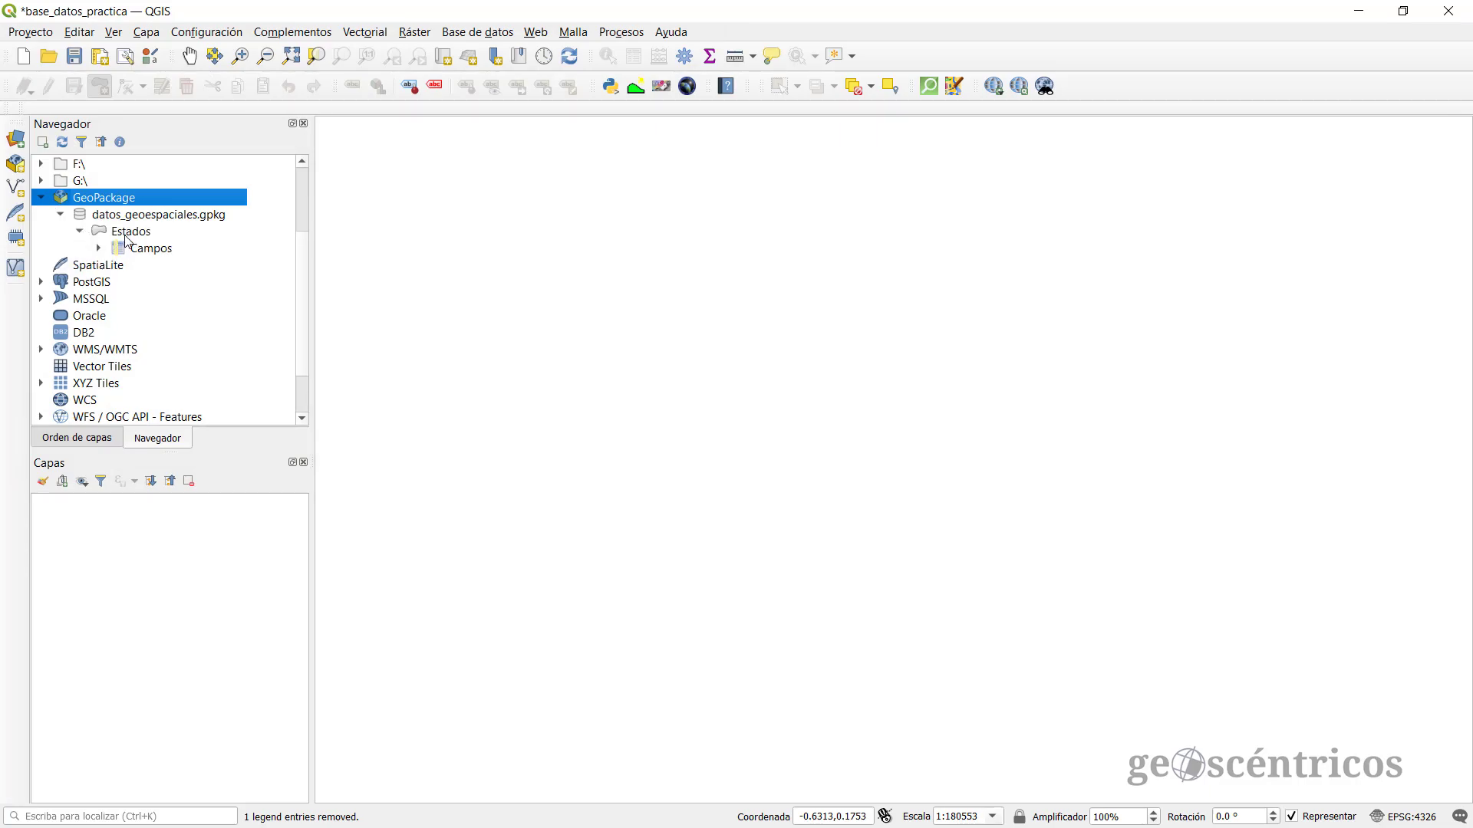
left_click(128, 234)
double_click(128, 234)
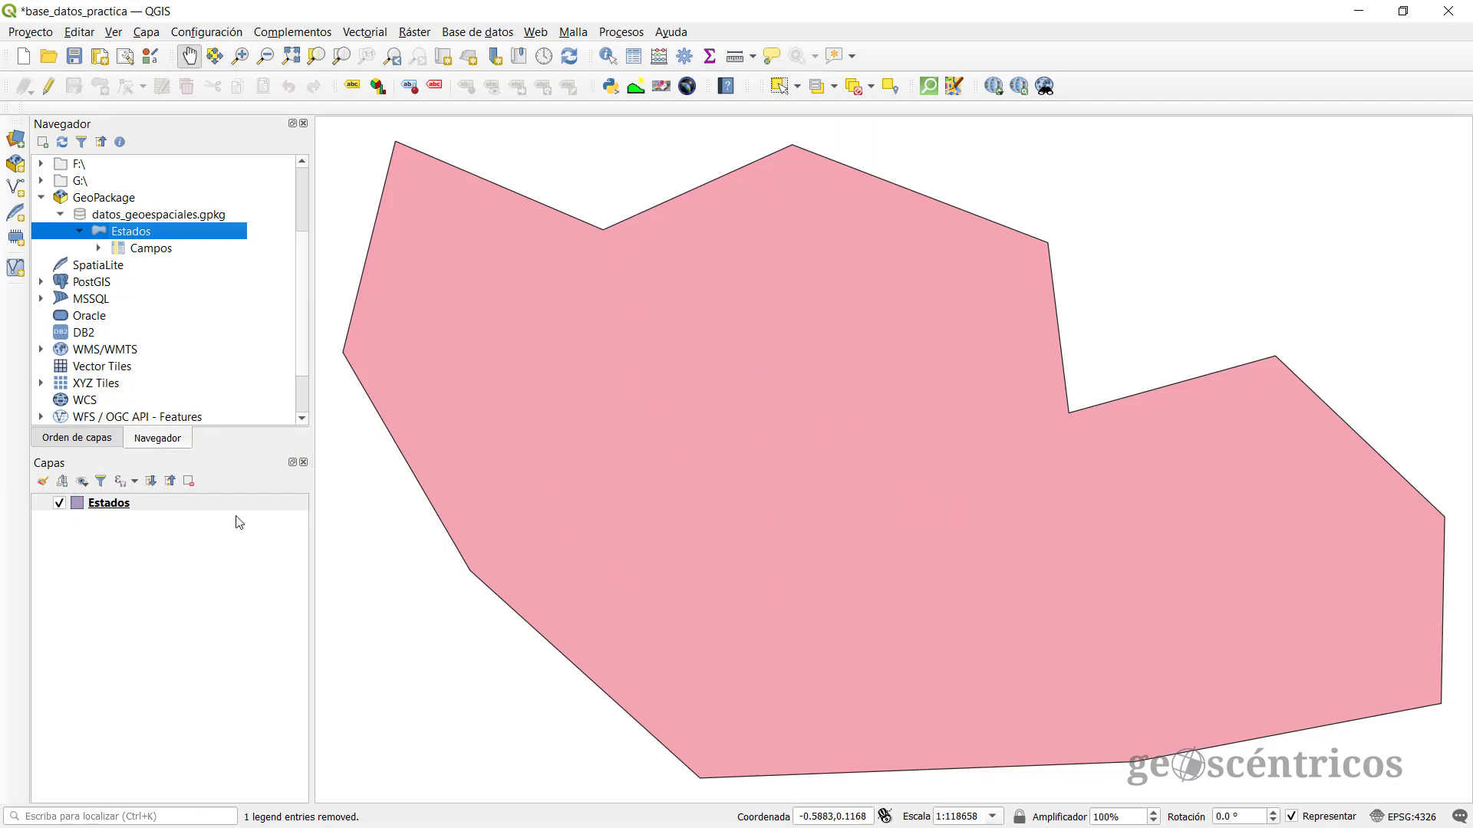
left_click(216, 513)
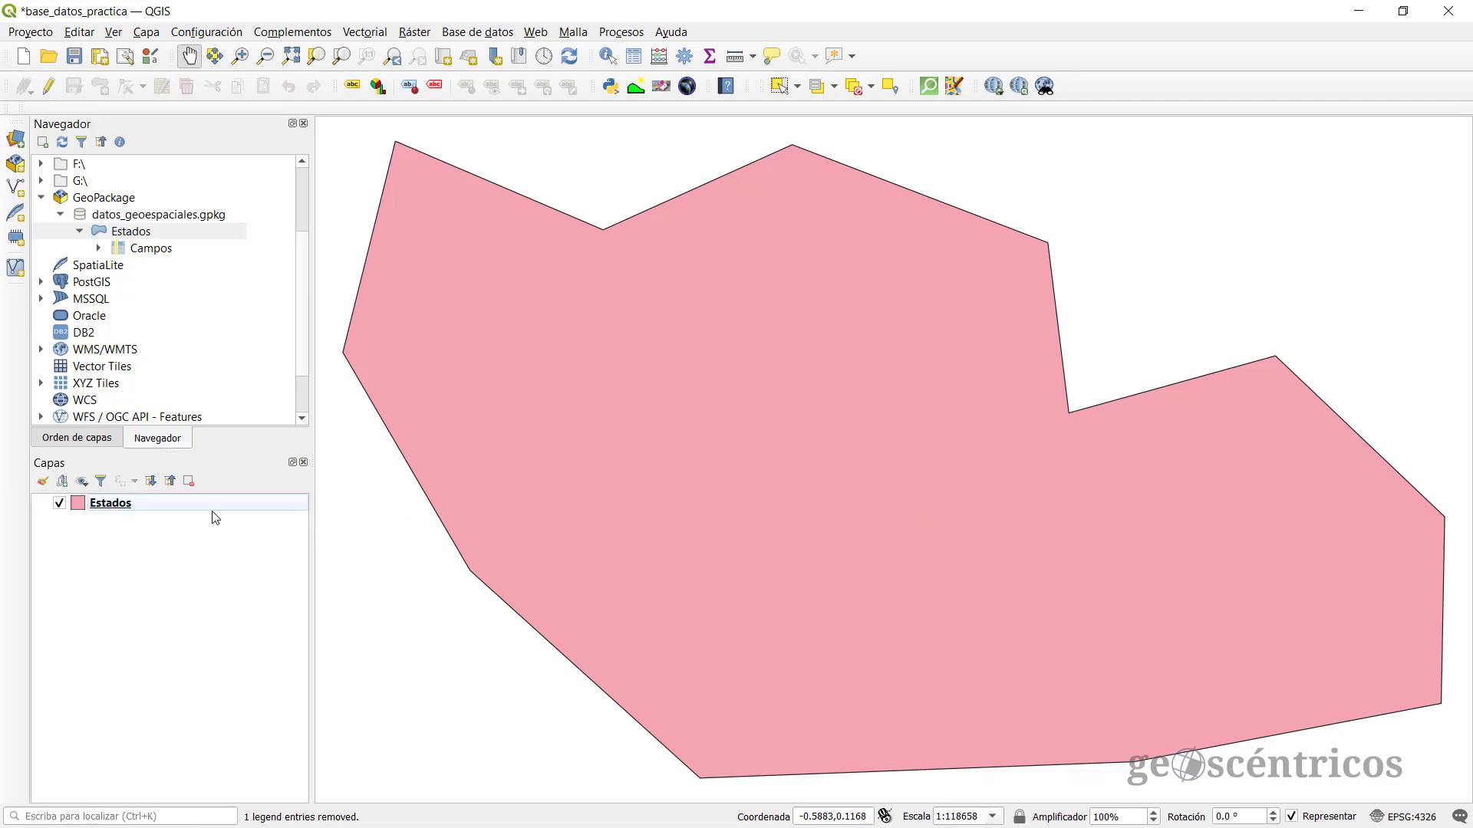
Step: Start a new table in datos_geoespaciales.gpkg and name it economia_estados
left_click(81, 231)
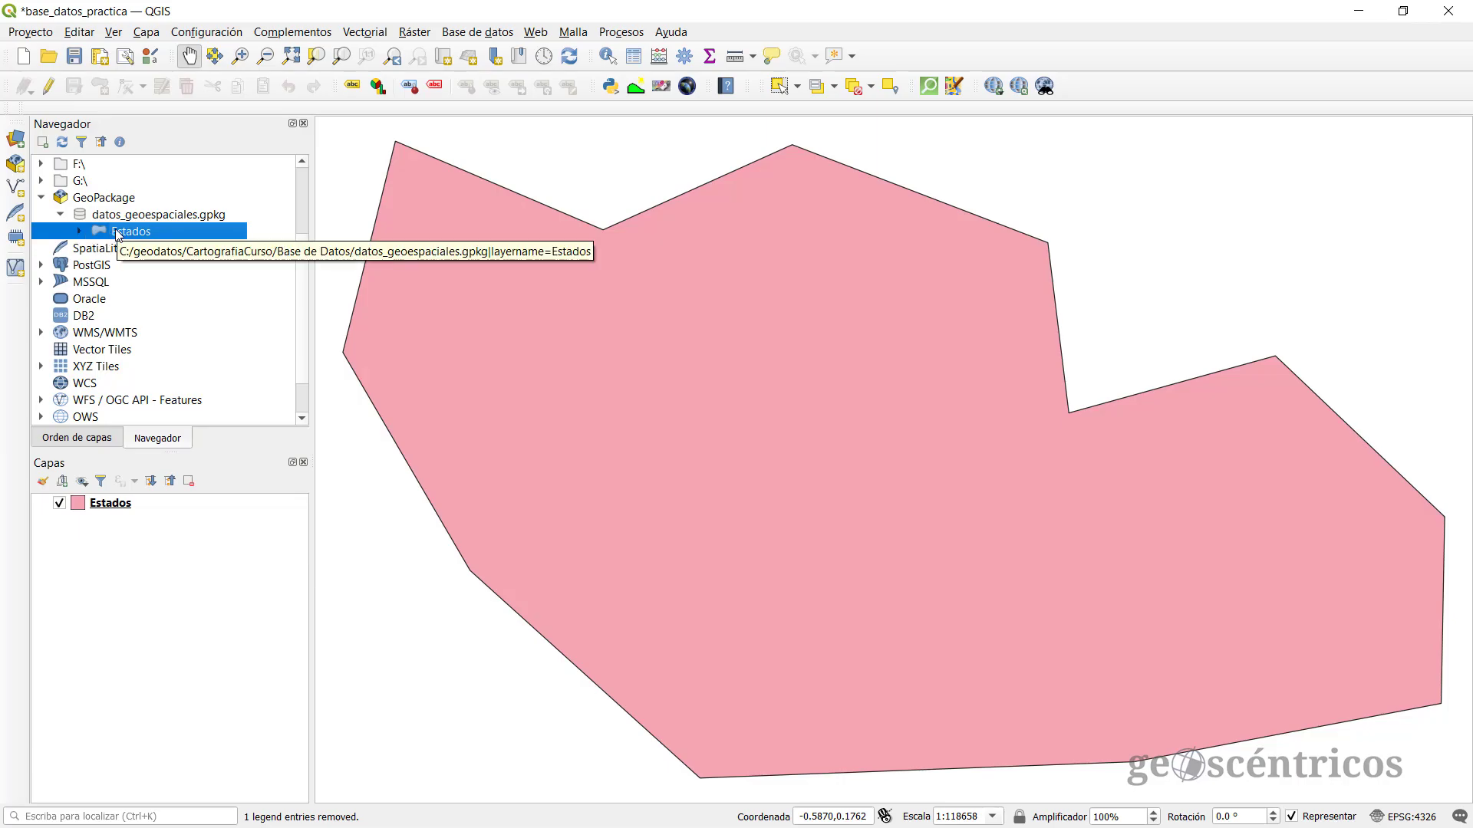
left_click(160, 217)
right_click(164, 223)
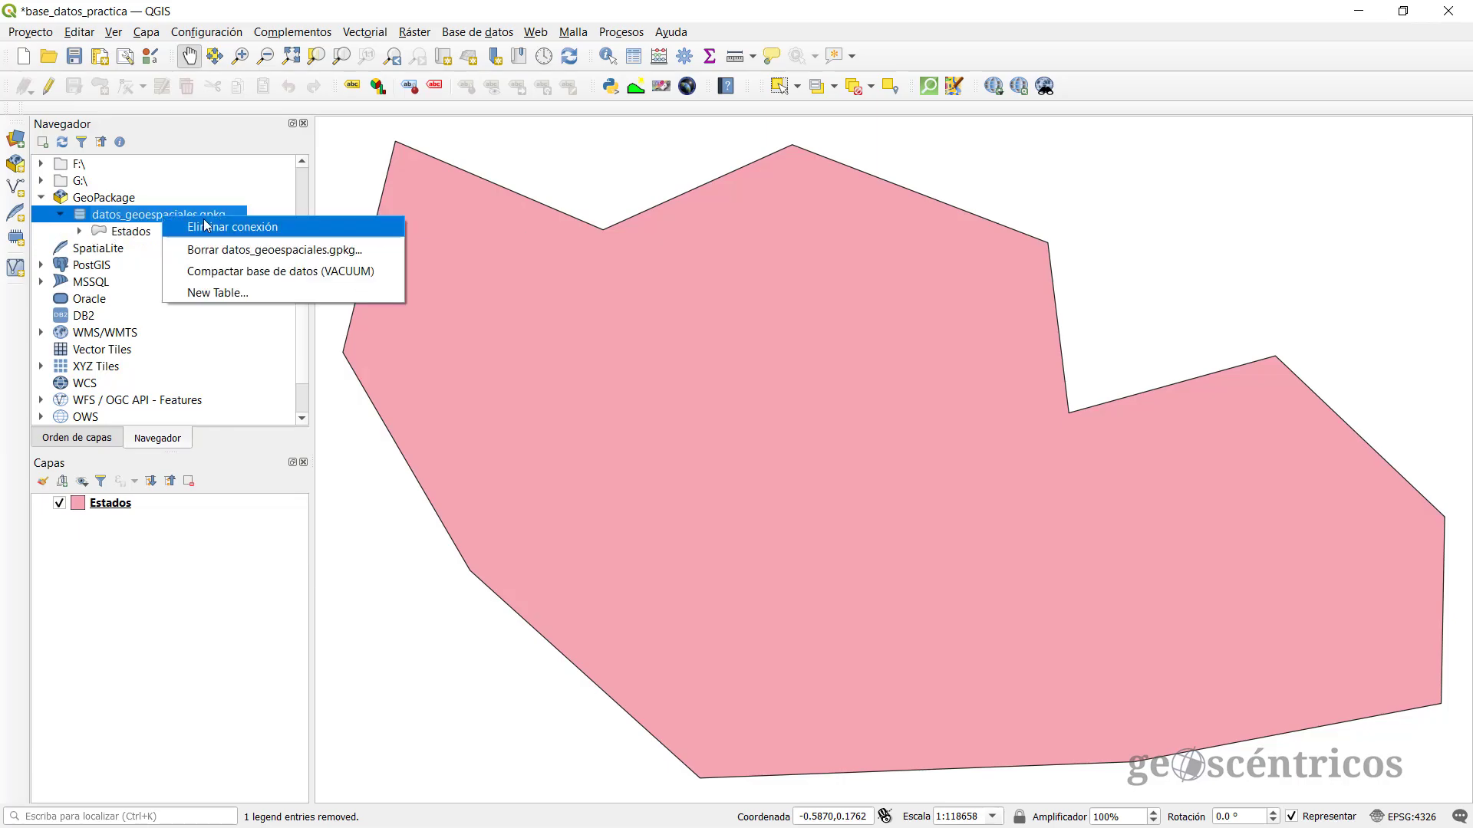
left_click(260, 292)
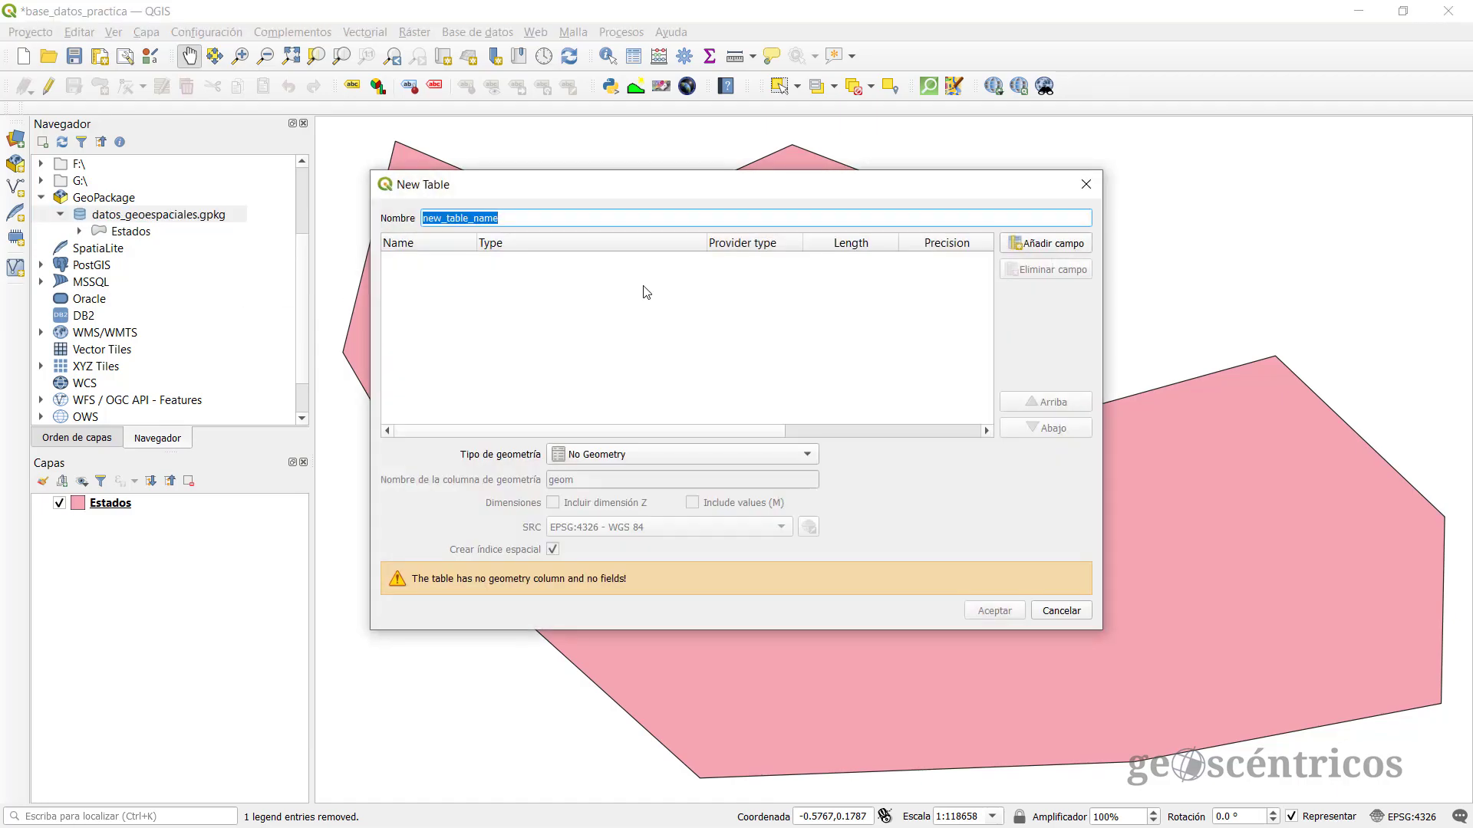
type("economia_estados")
left_click(894, 323)
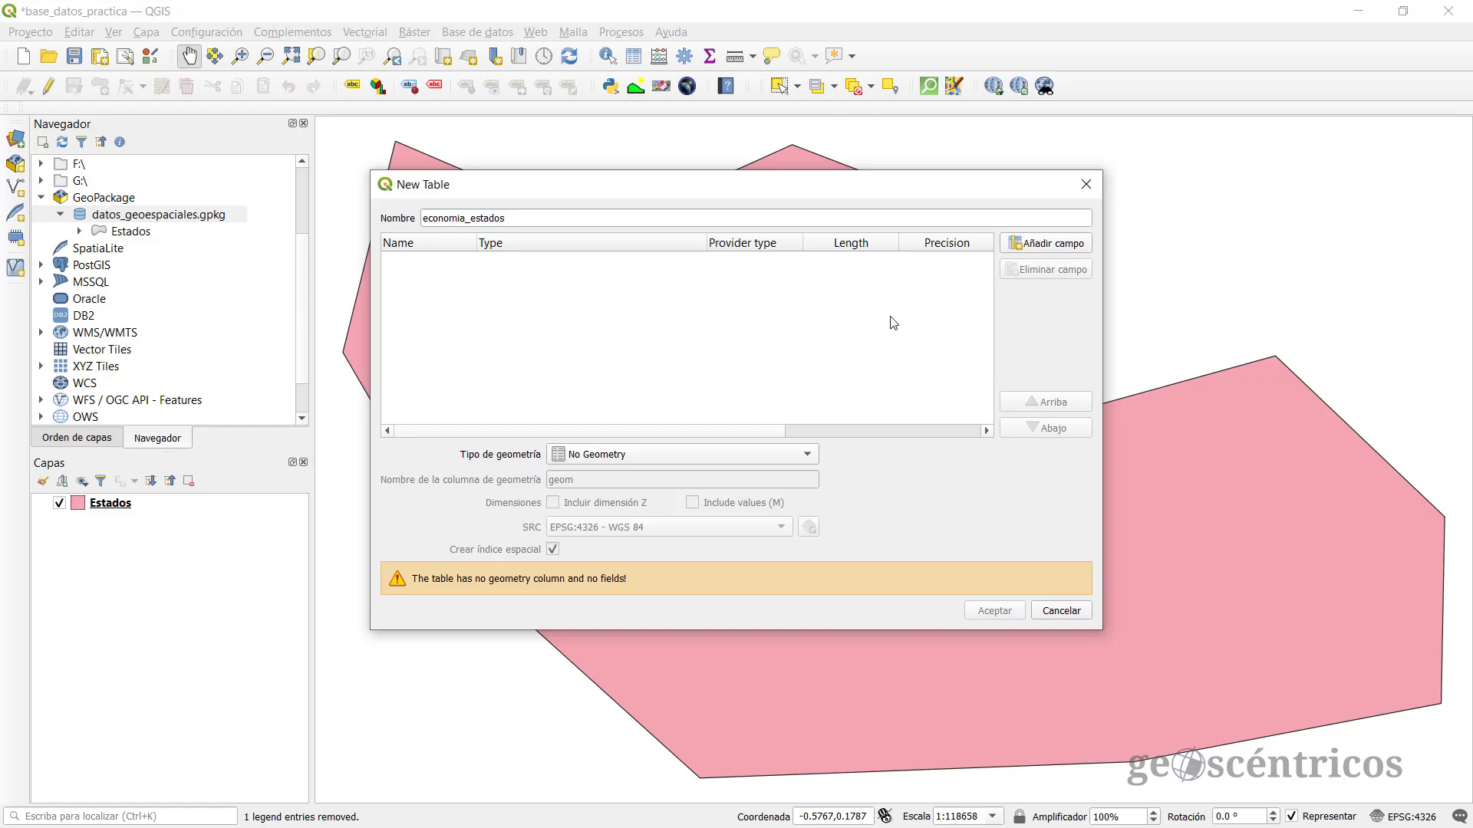
Step: Add a clave_edo field to the new table as Texto (cadena) with a length of 2
left_click(1048, 244)
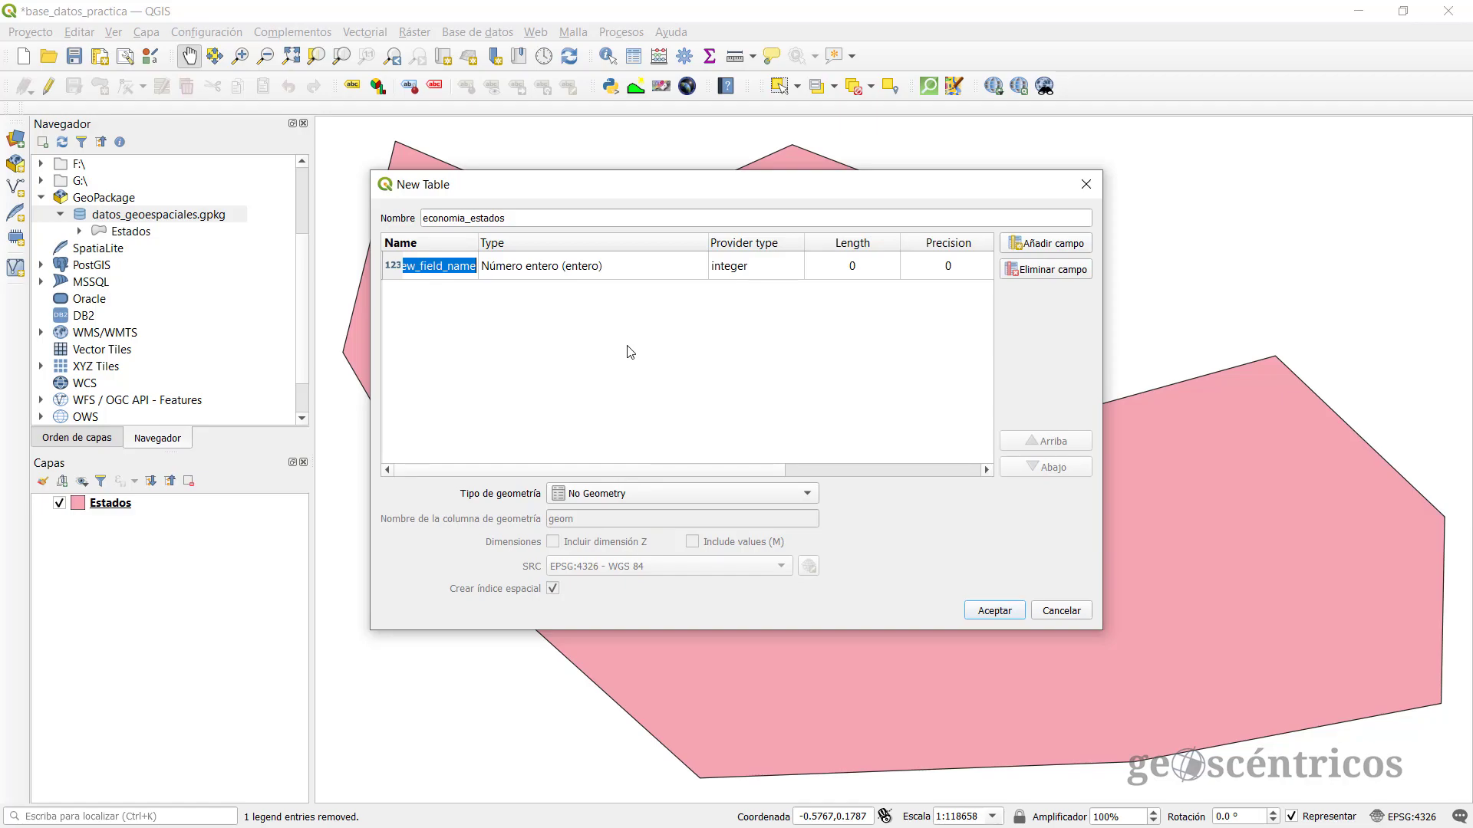
key("BackSpace")
type("clave_edo")
left_click(615, 264)
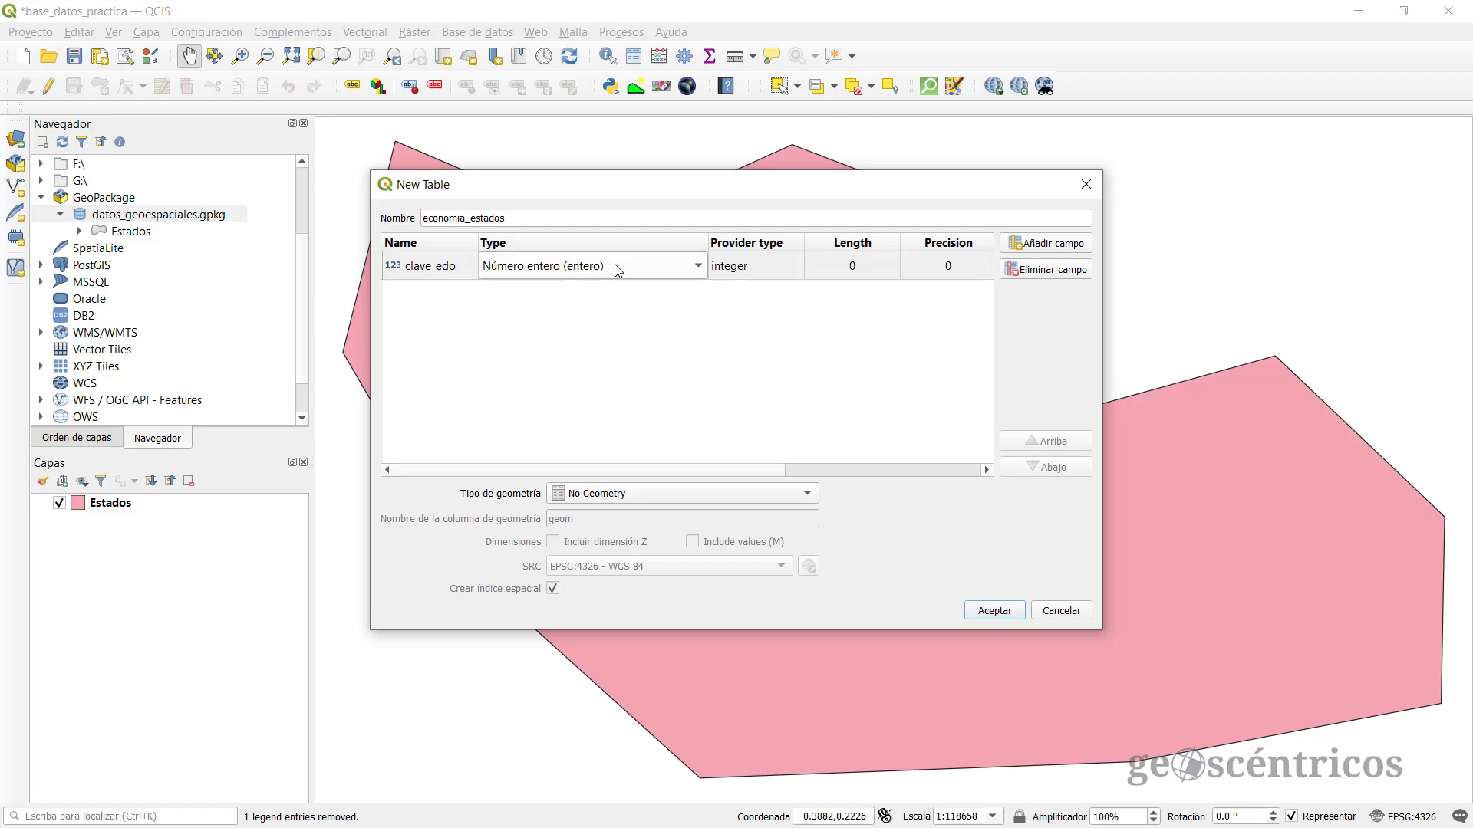
left_click(700, 267)
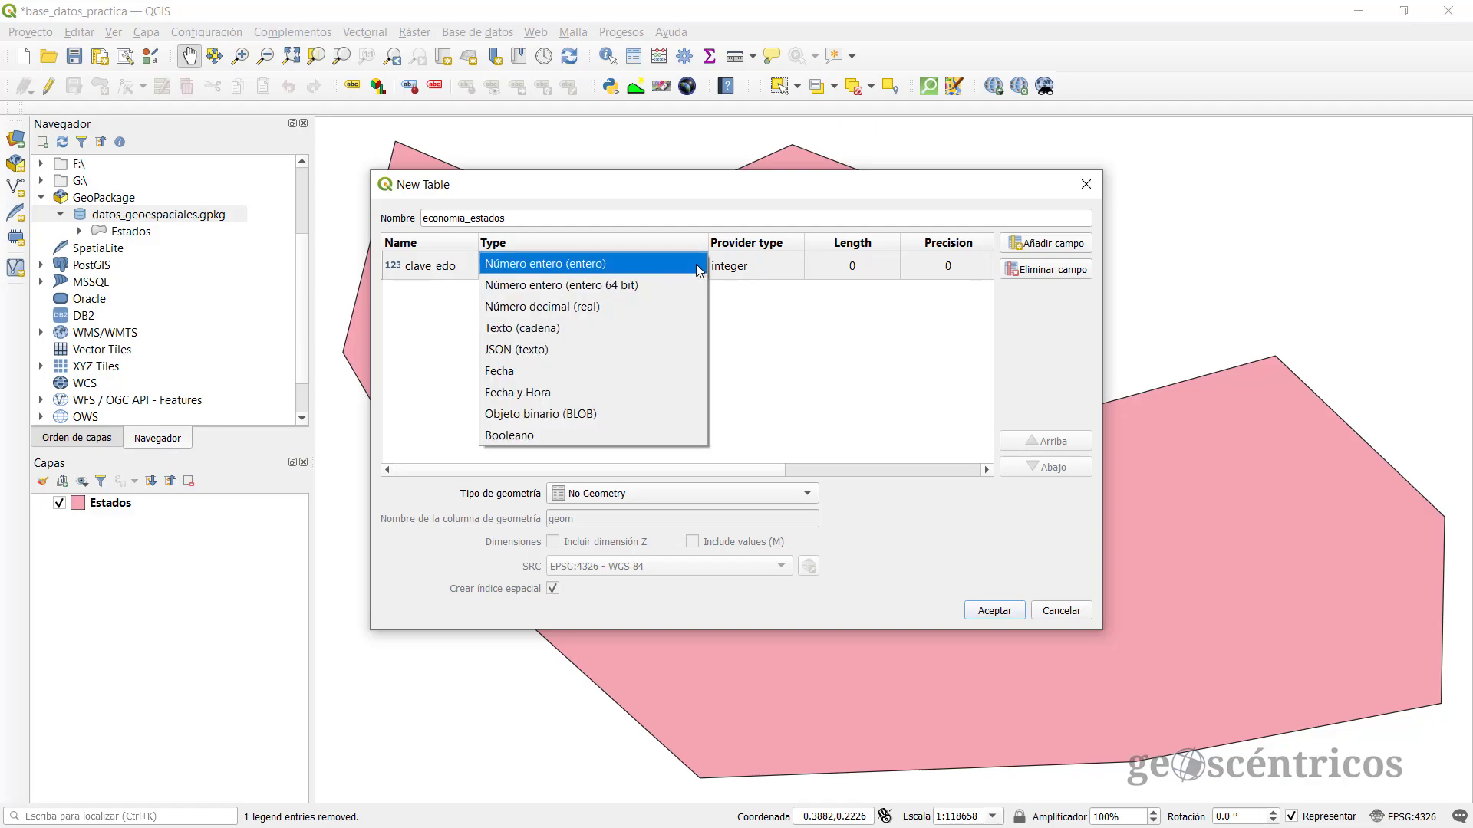
left_click(556, 330)
left_click(865, 267)
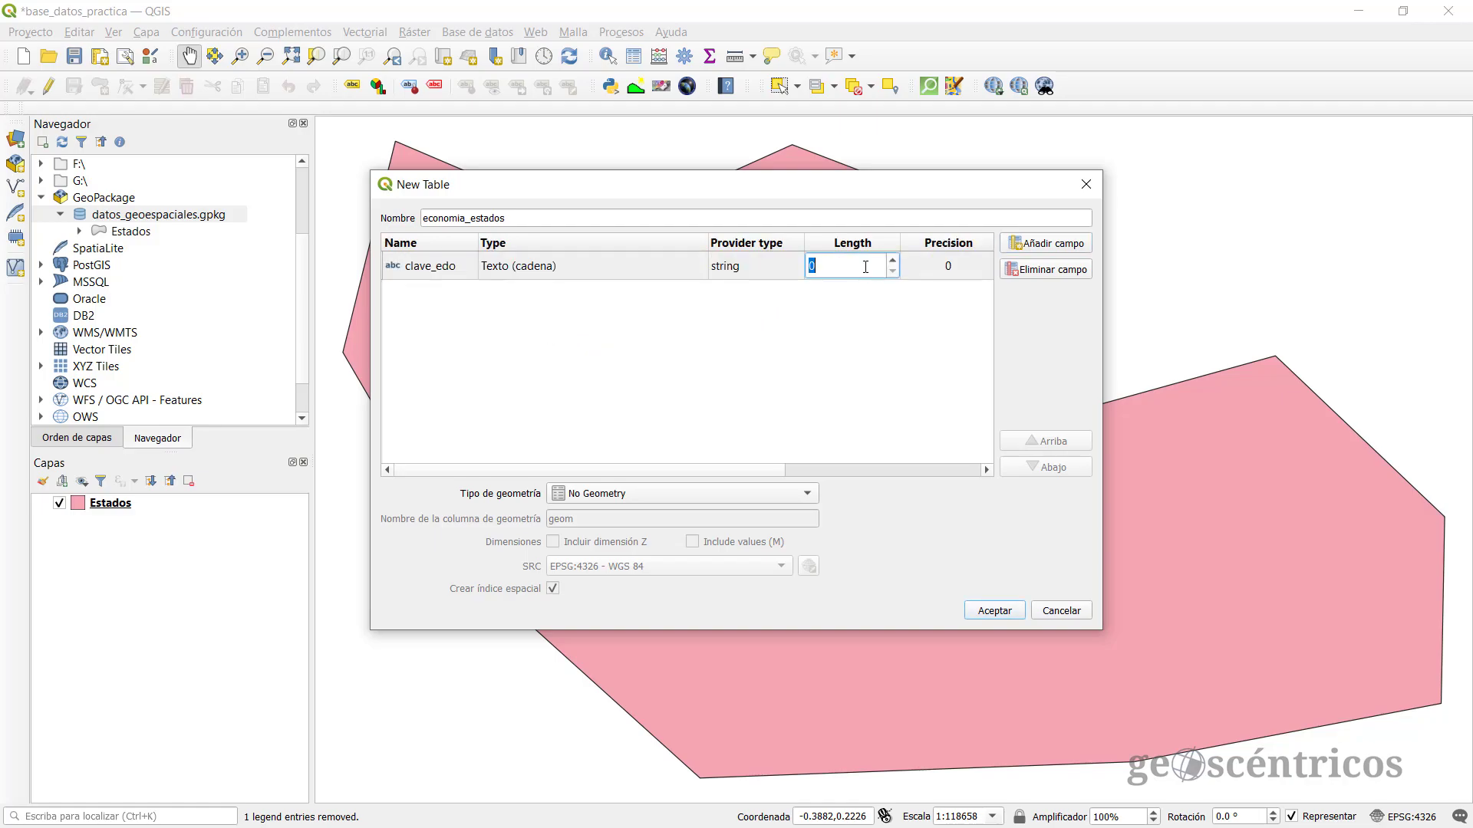
type("2")
left_click(865, 332)
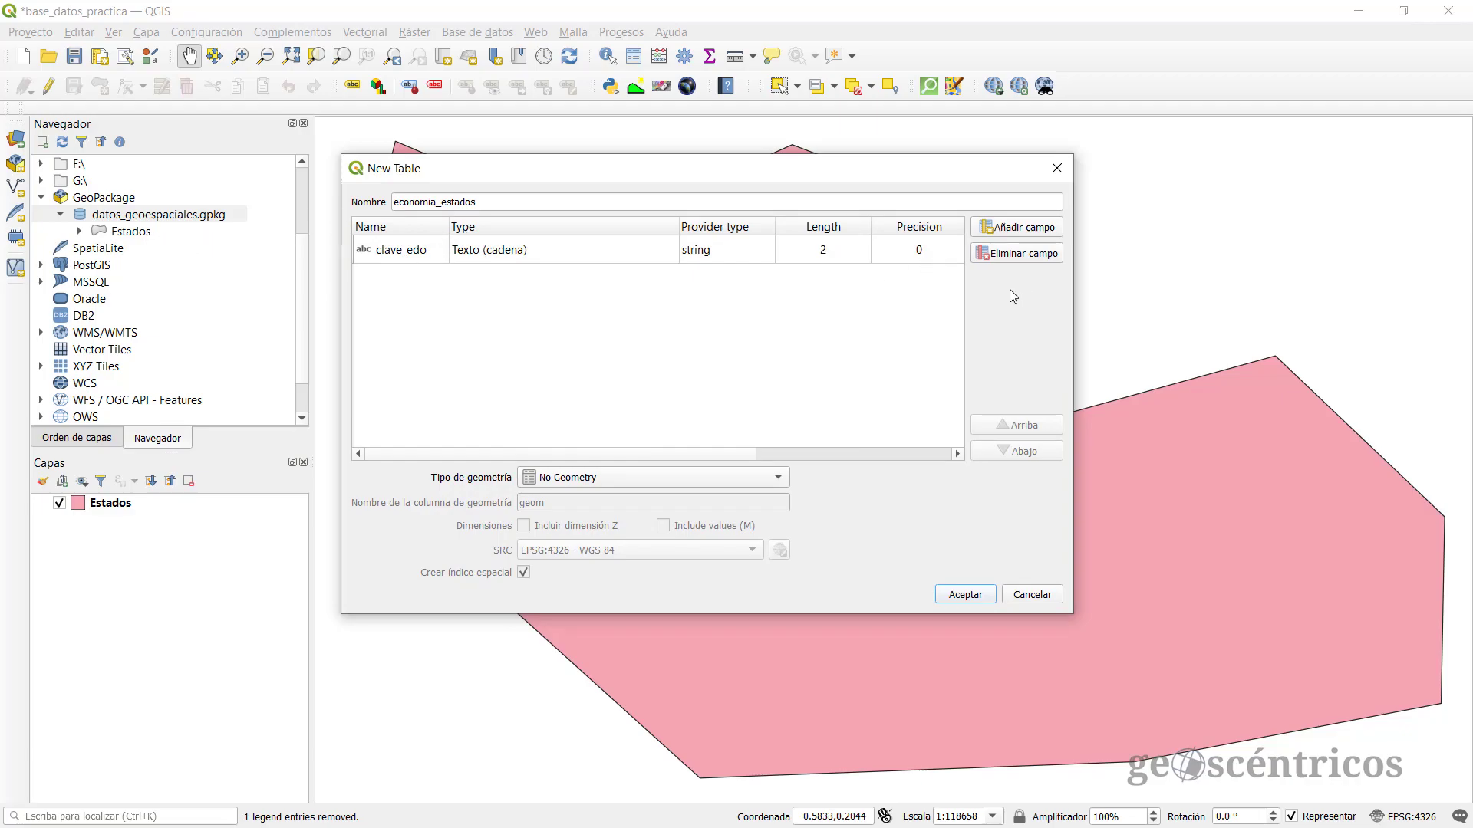
Step: Add a second field named ingreso_total to the table with the type Número decimal (real)
left_click(1010, 228)
type("ingreso_")
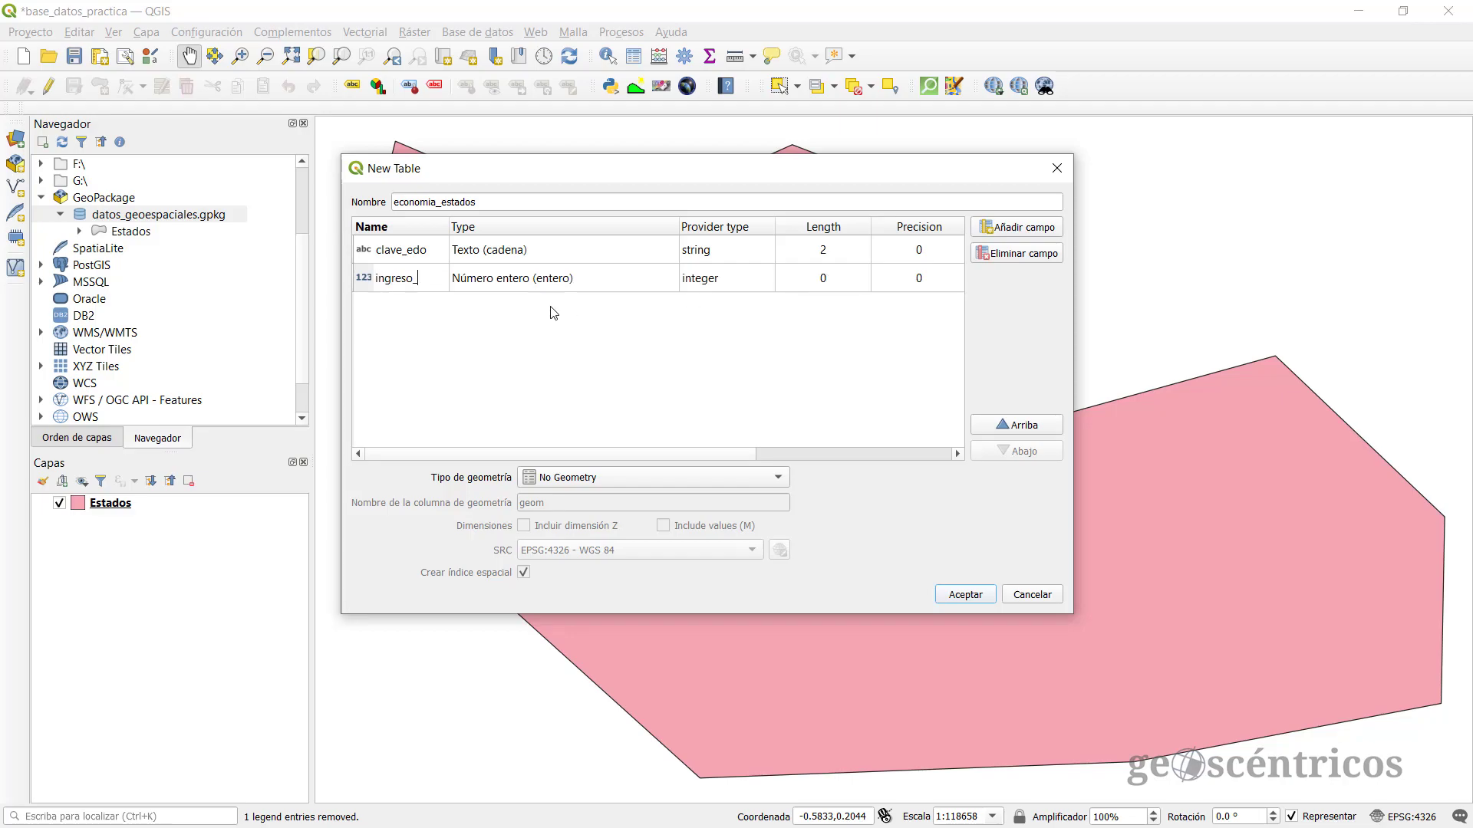
type("total")
left_click(568, 285)
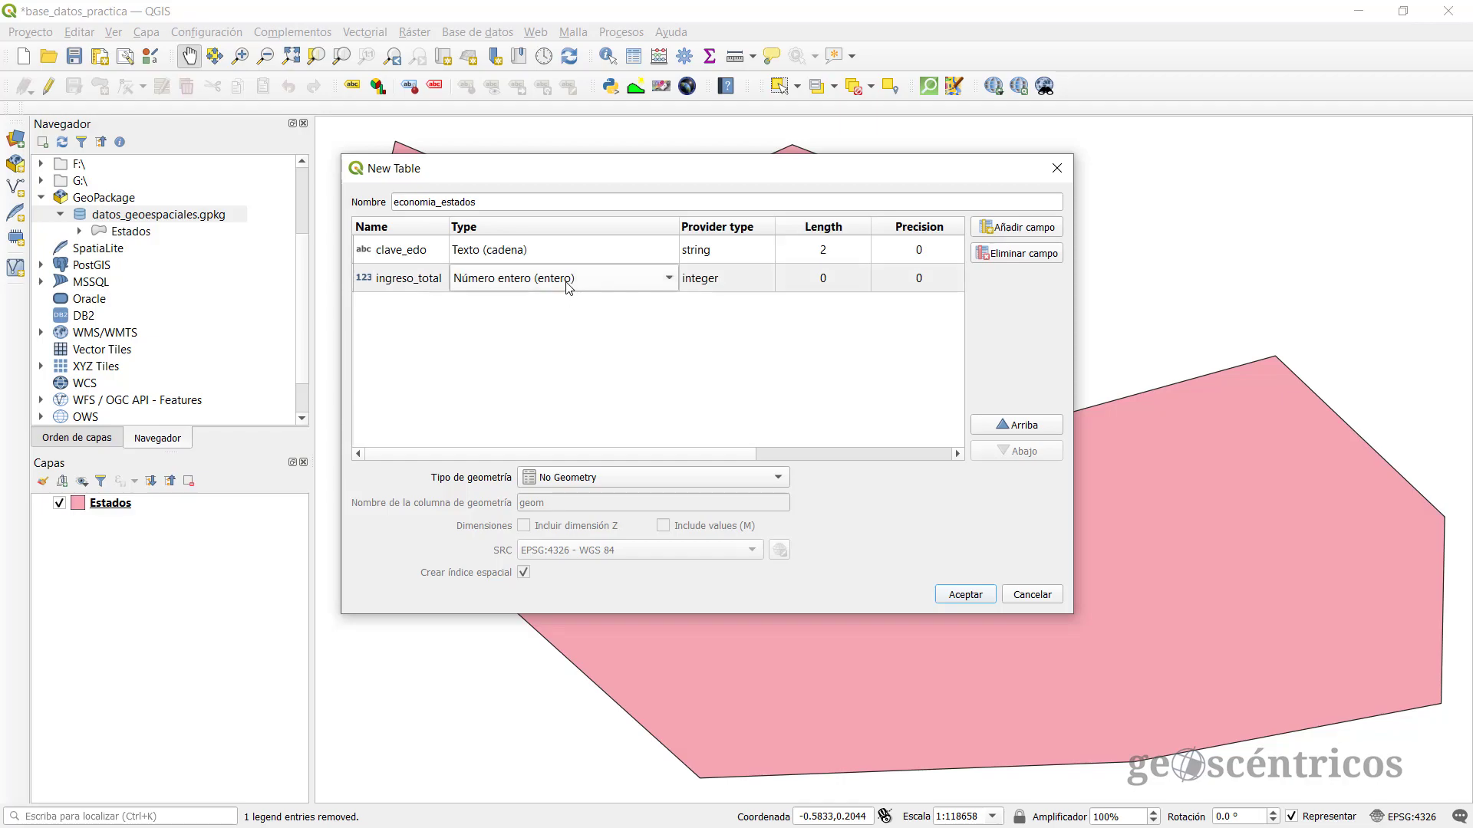
left_click(668, 279)
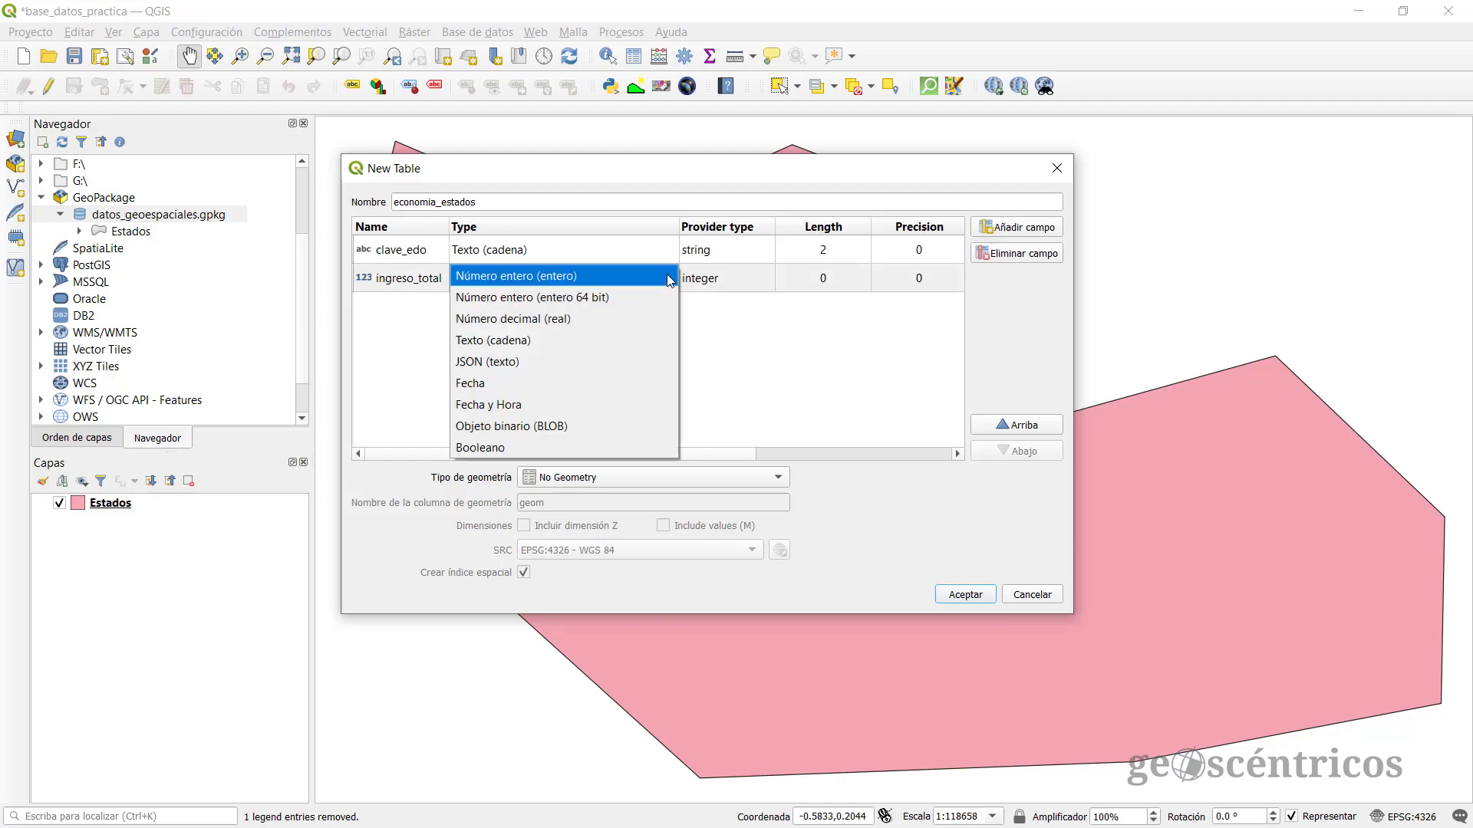
left_click(554, 319)
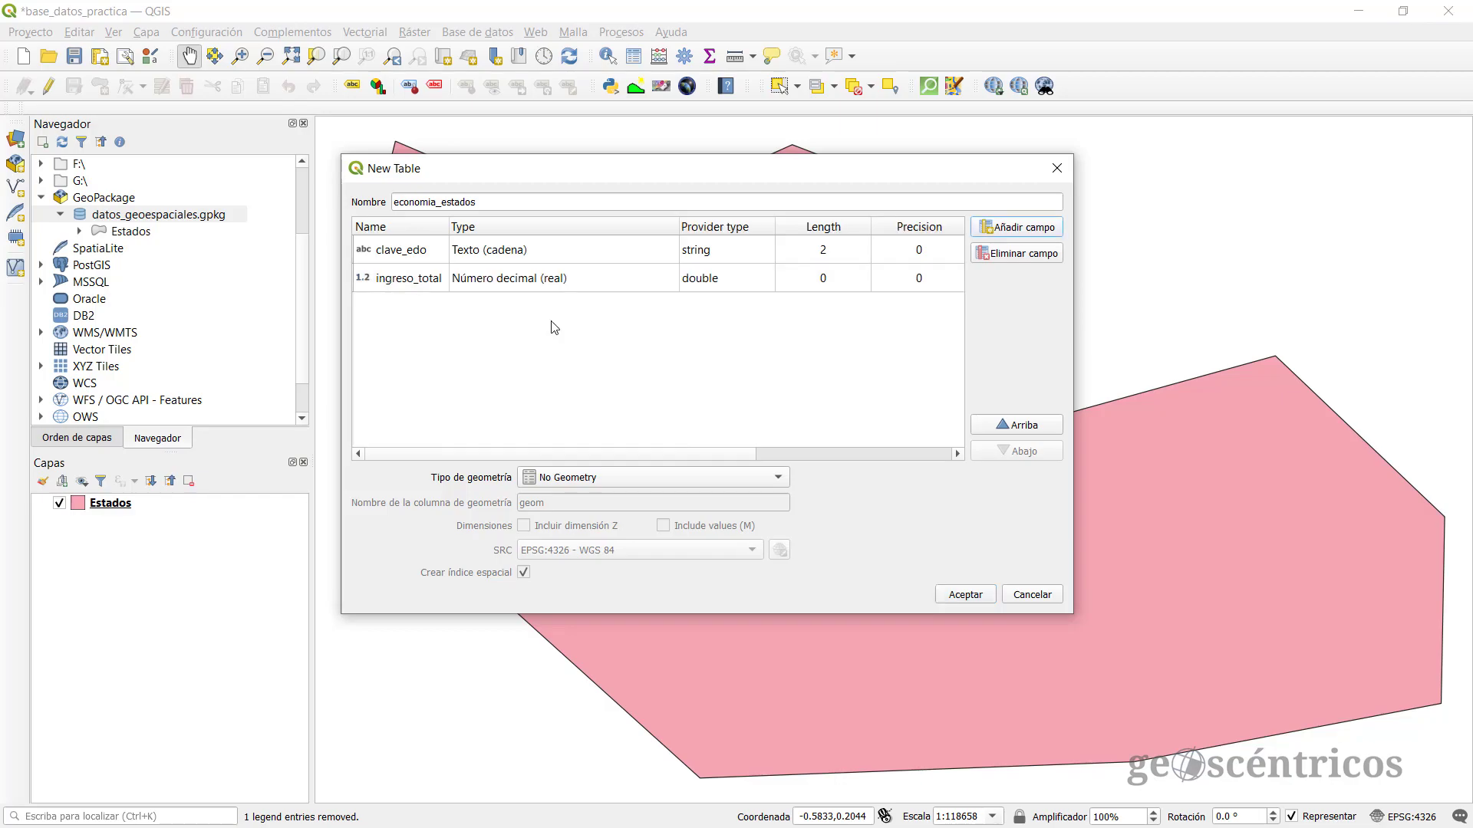
left_click(844, 283)
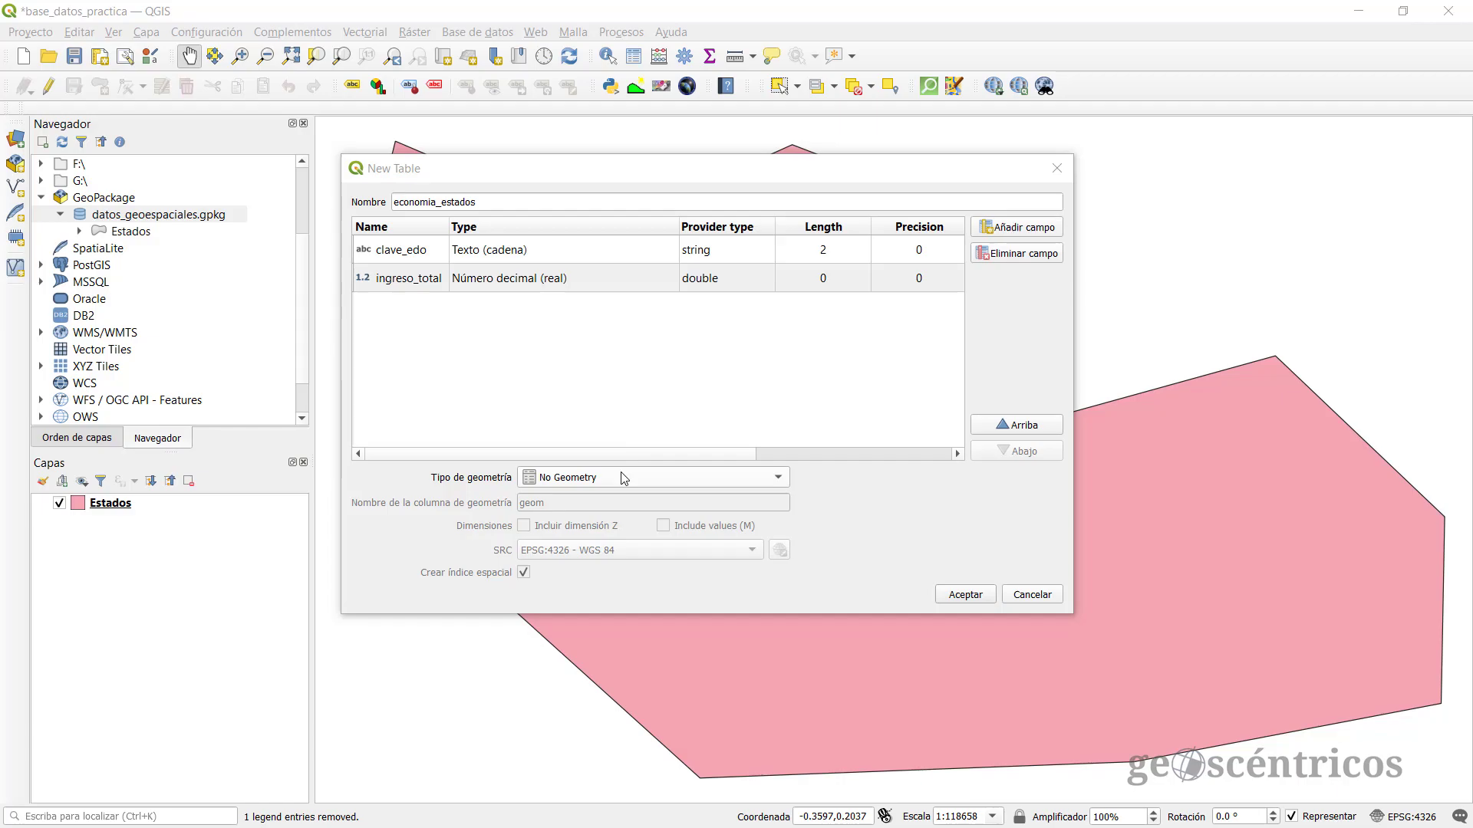
Step: Keep the geometry type as No Geometry and create the economia_estados table
left_click(623, 478)
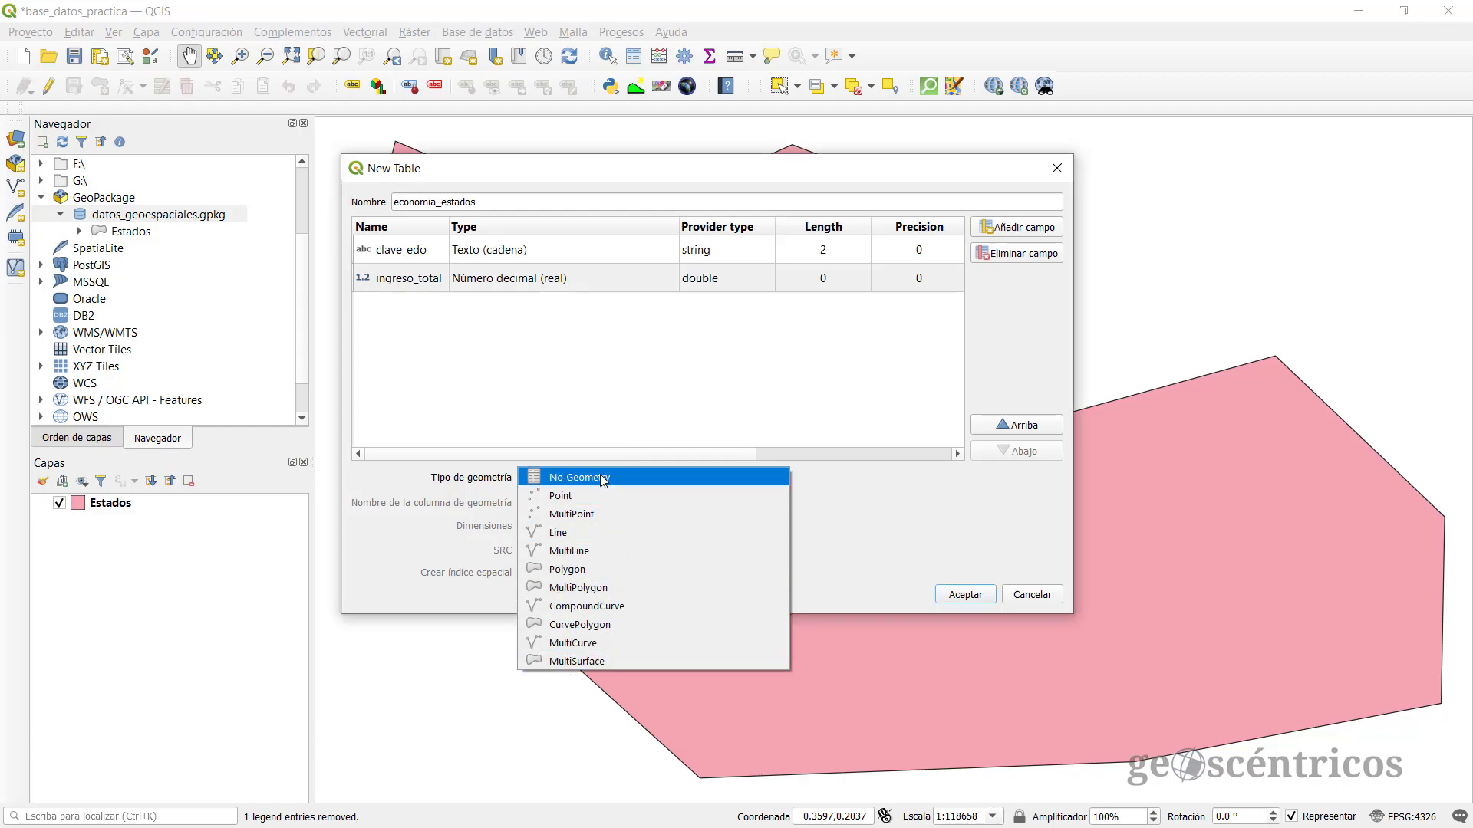
left_click(603, 479)
left_click(595, 370)
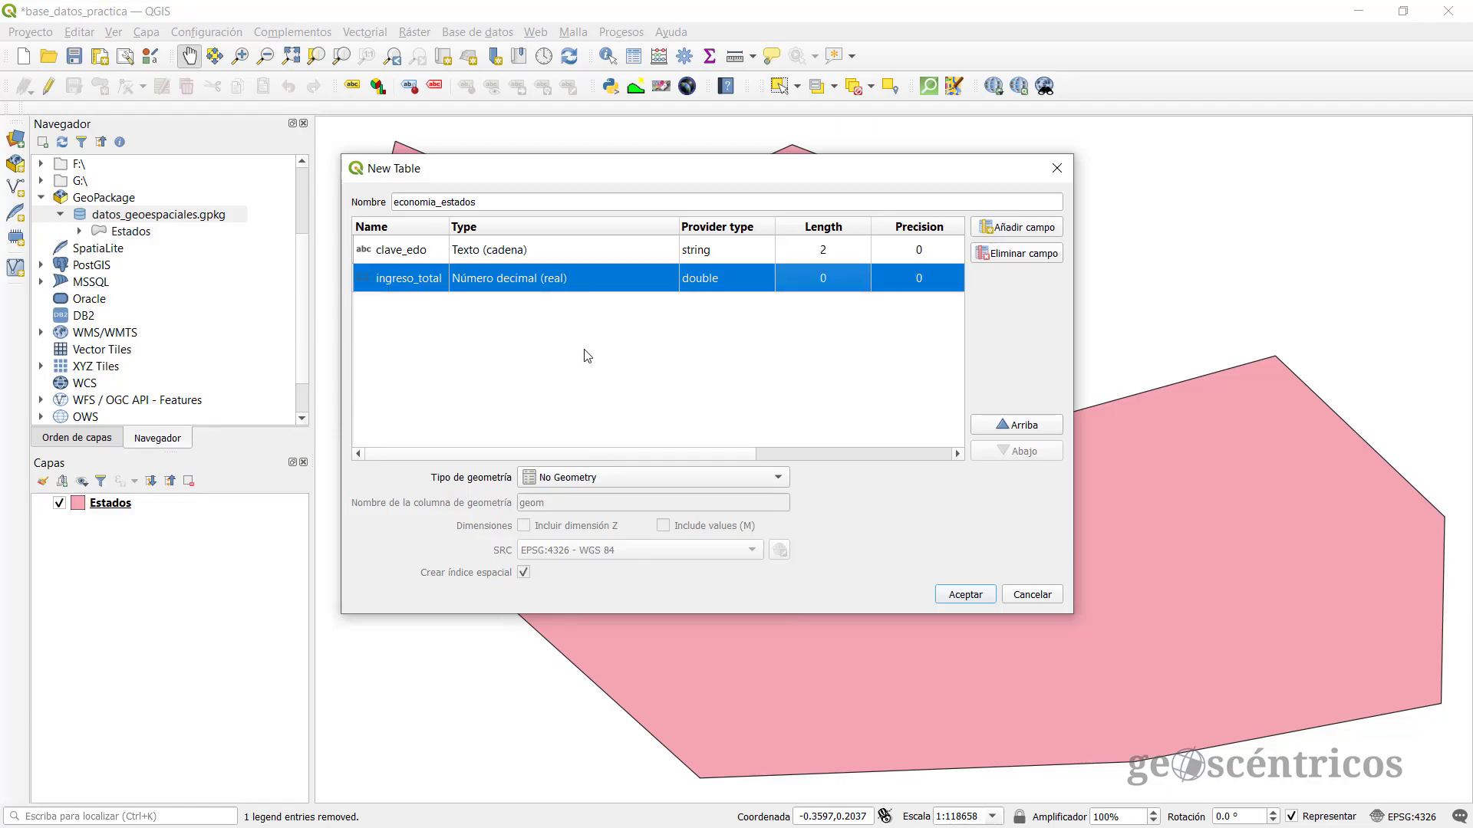
left_click(519, 259)
left_click(541, 280)
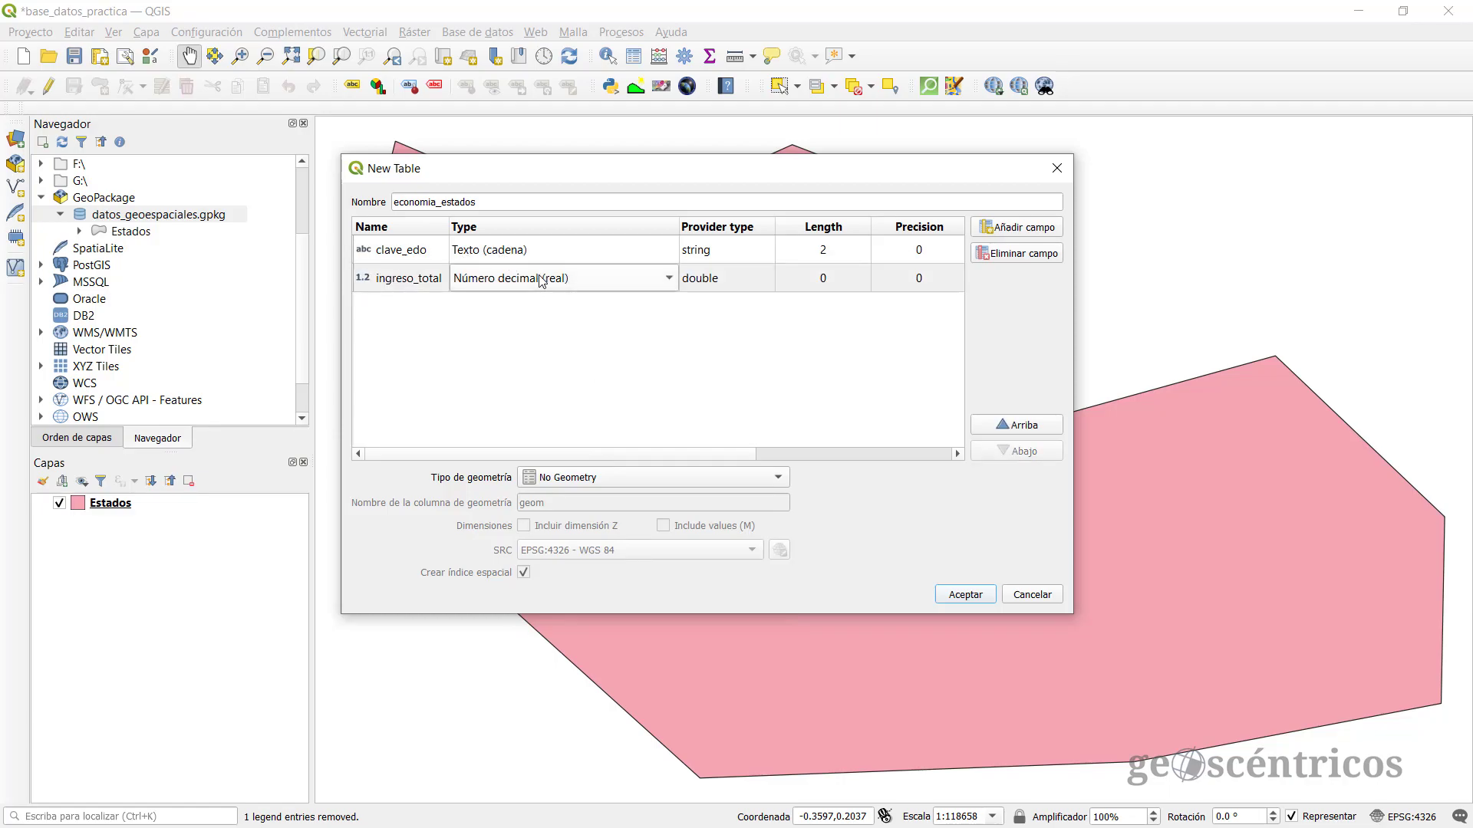
left_click(590, 337)
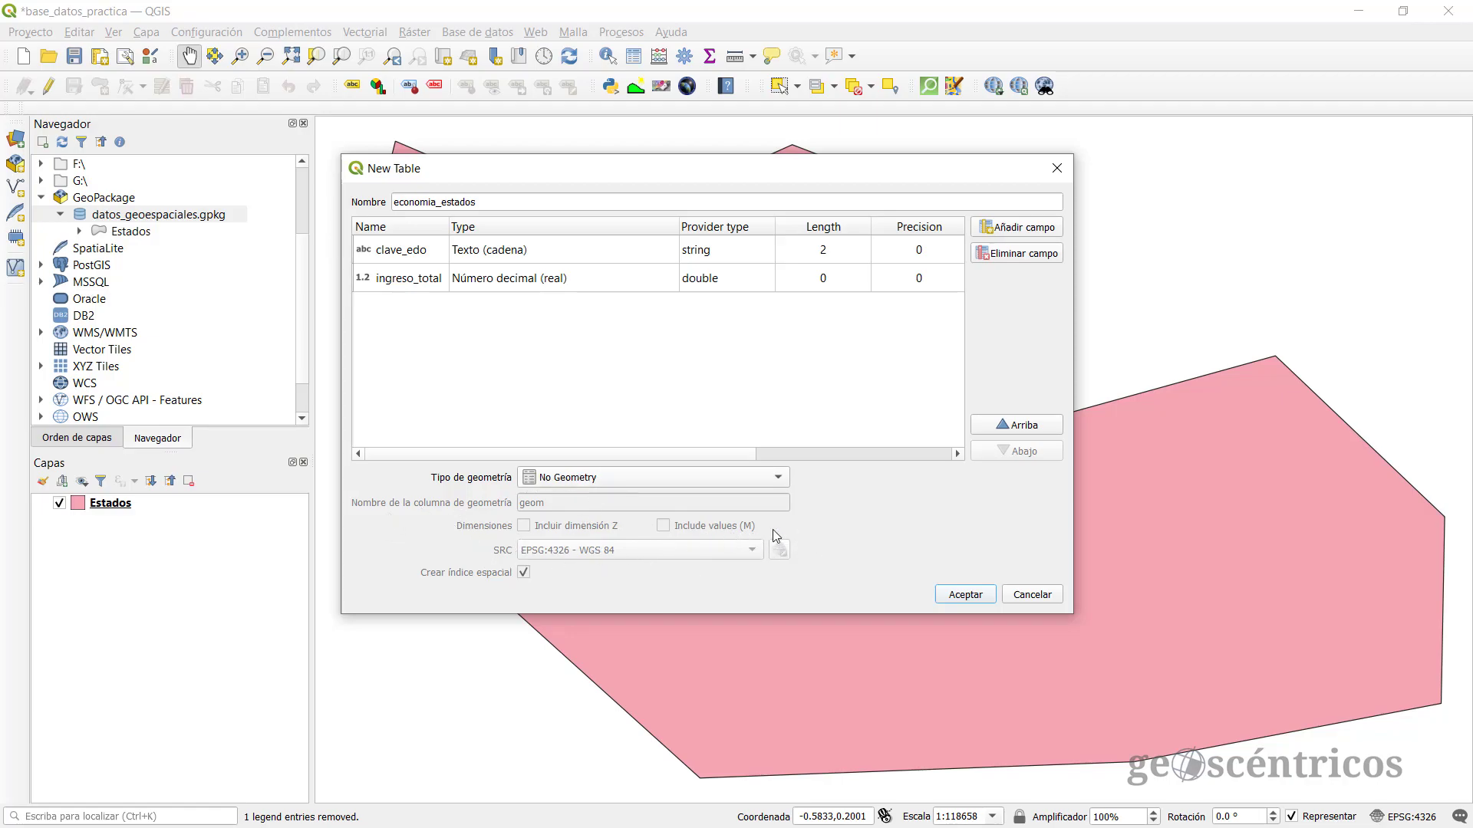
left_click(965, 596)
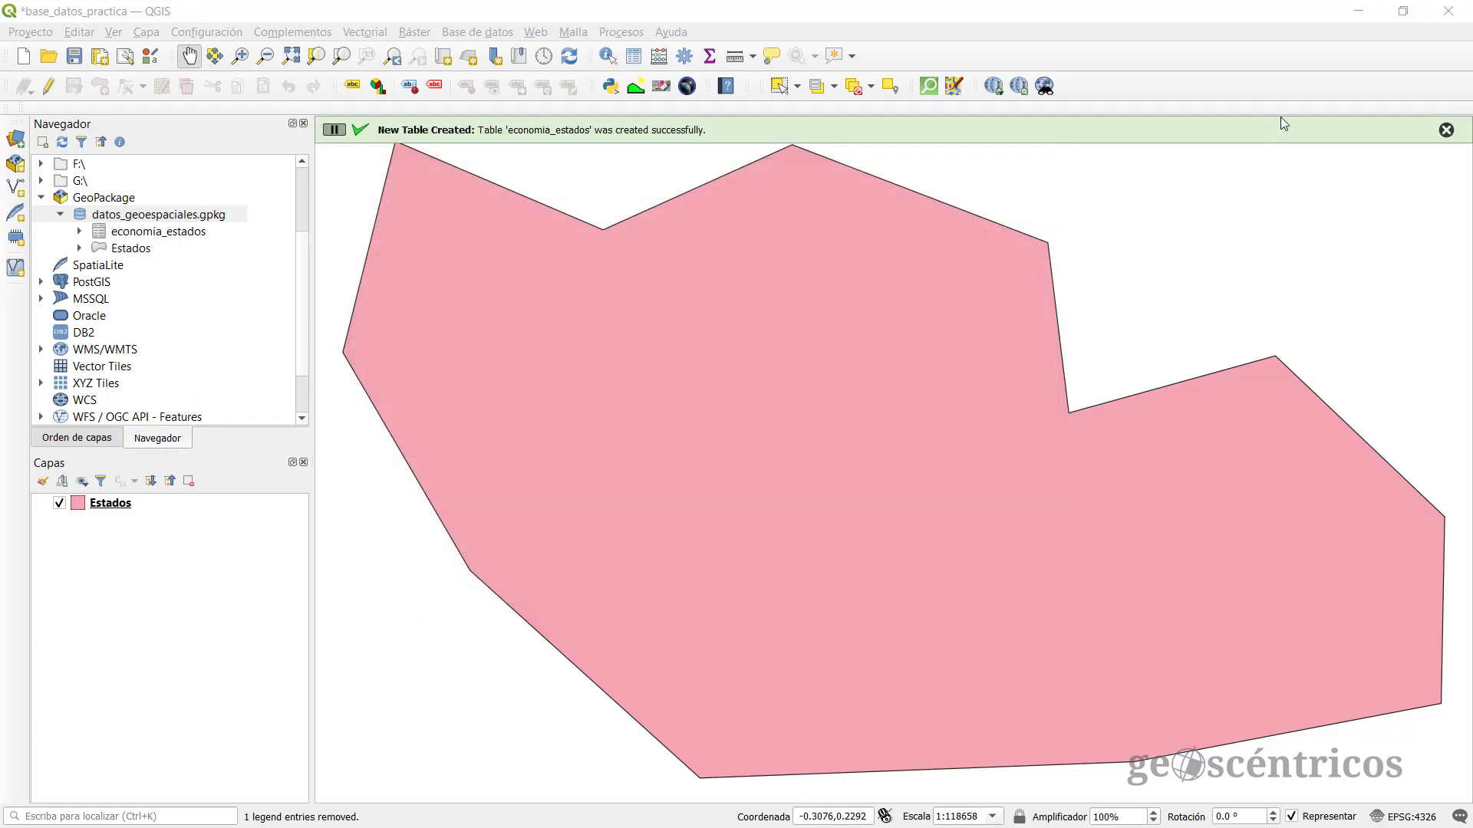
Step: Compare the economia_estados and Estados entries under datos_geoespaciales.gpkg in the browser
left_click(125, 233)
left_click(123, 246)
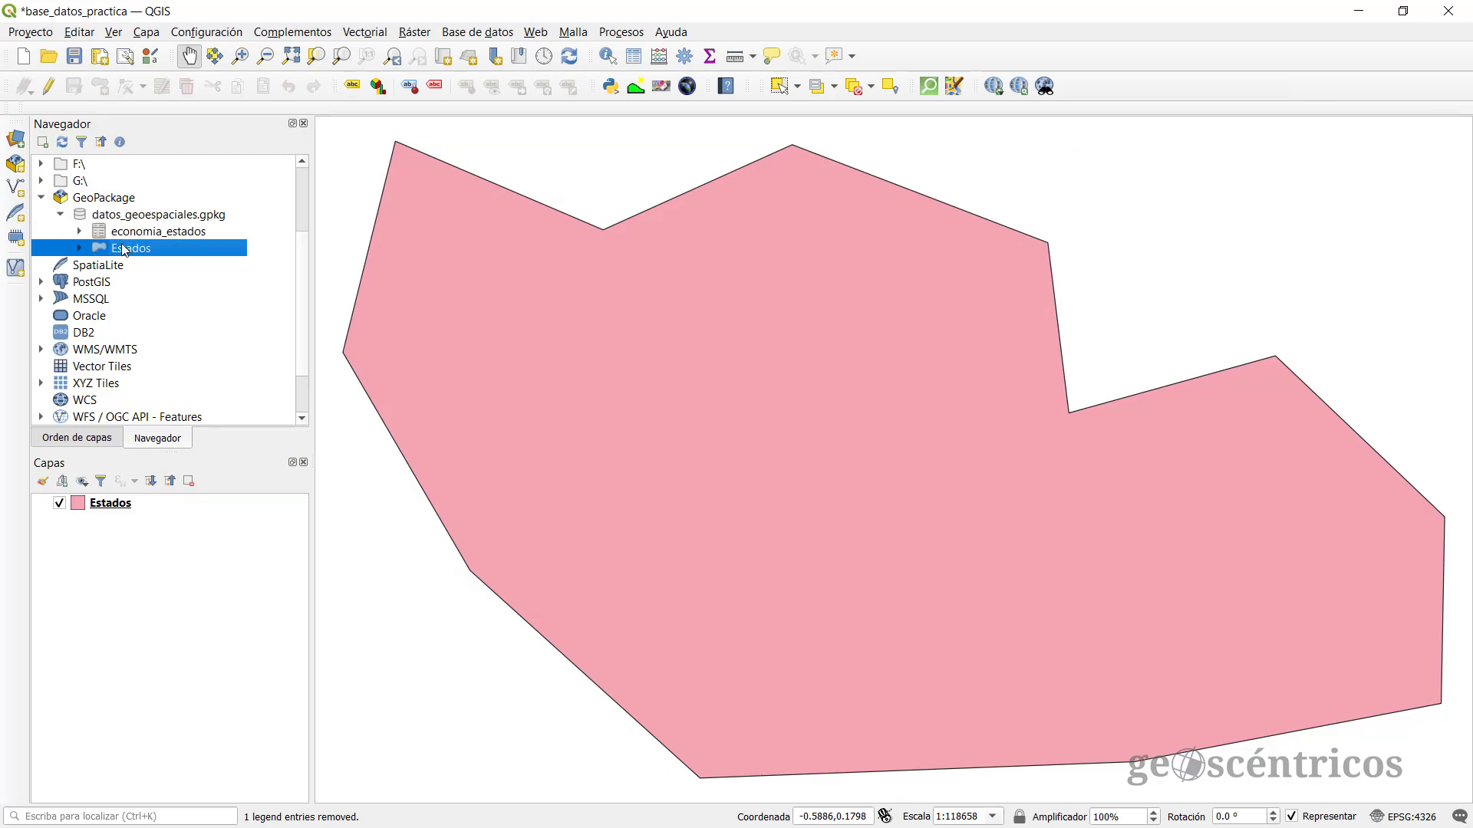
left_click(122, 232)
left_click(123, 216)
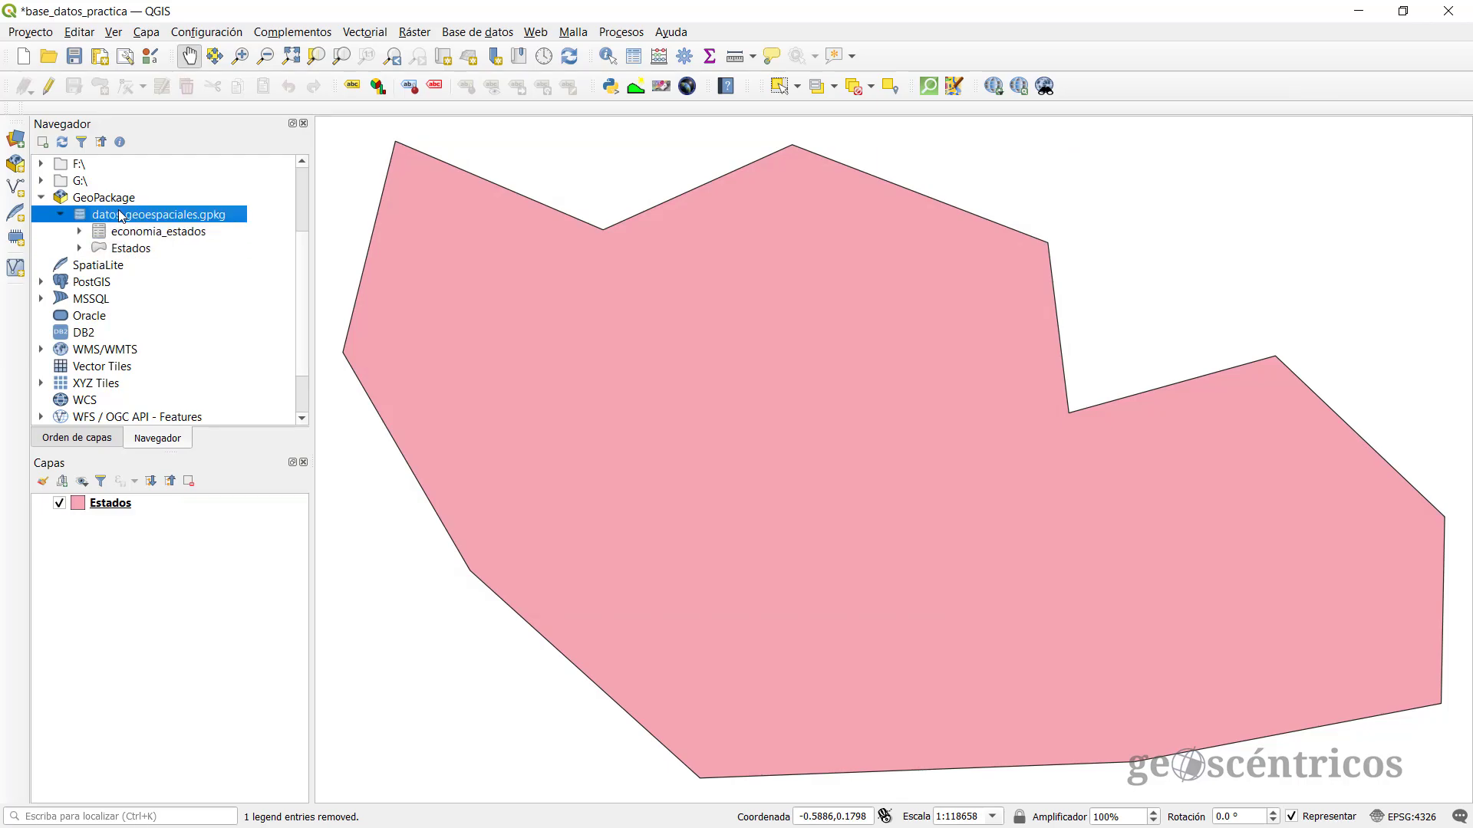
left_click(124, 234)
left_click(125, 245)
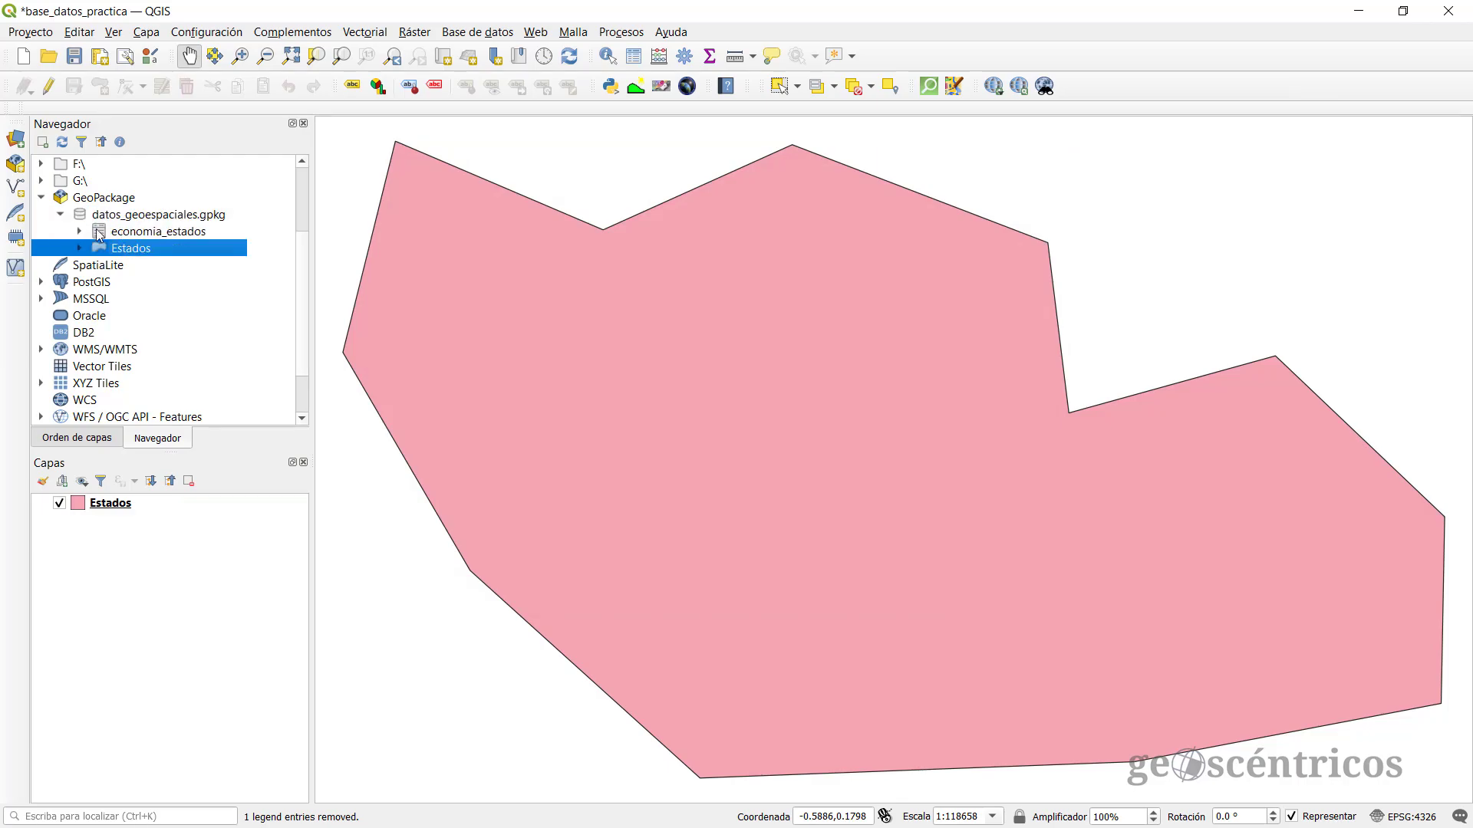
left_click(102, 234)
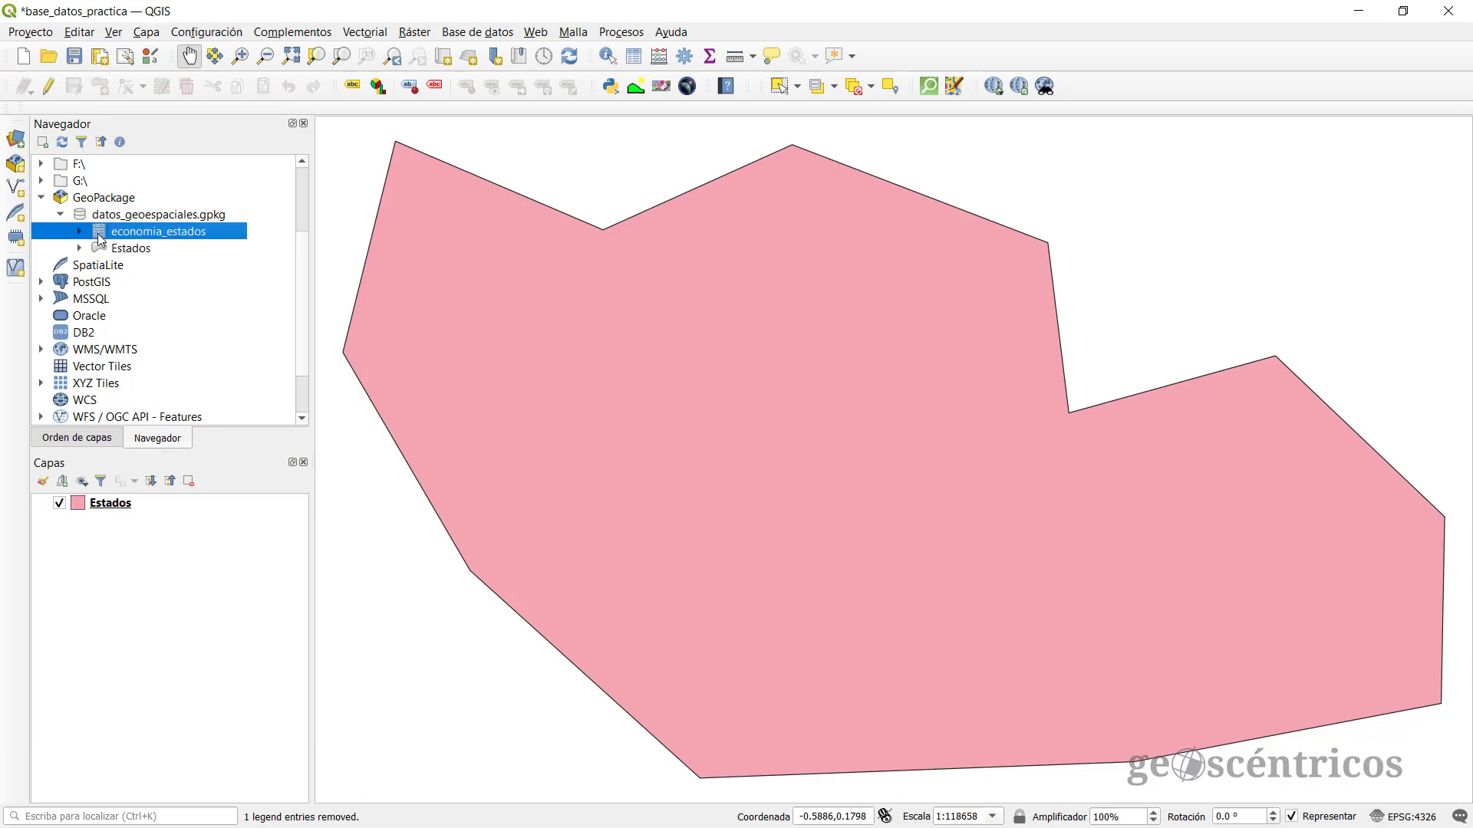
left_click(106, 249)
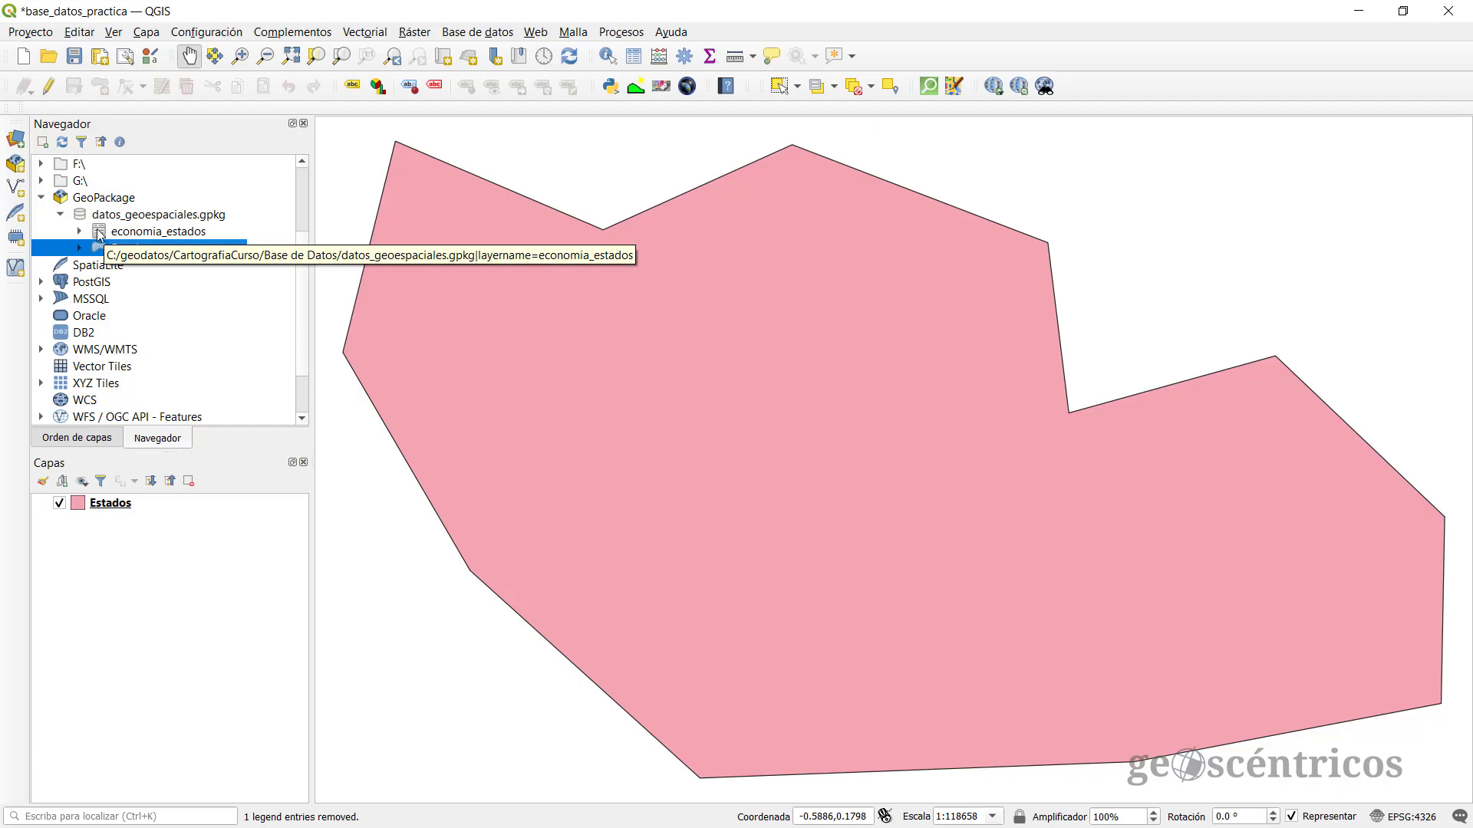
Step: Expand economia_estados in the browser to review its fields, and collapse it again
left_click(80, 232)
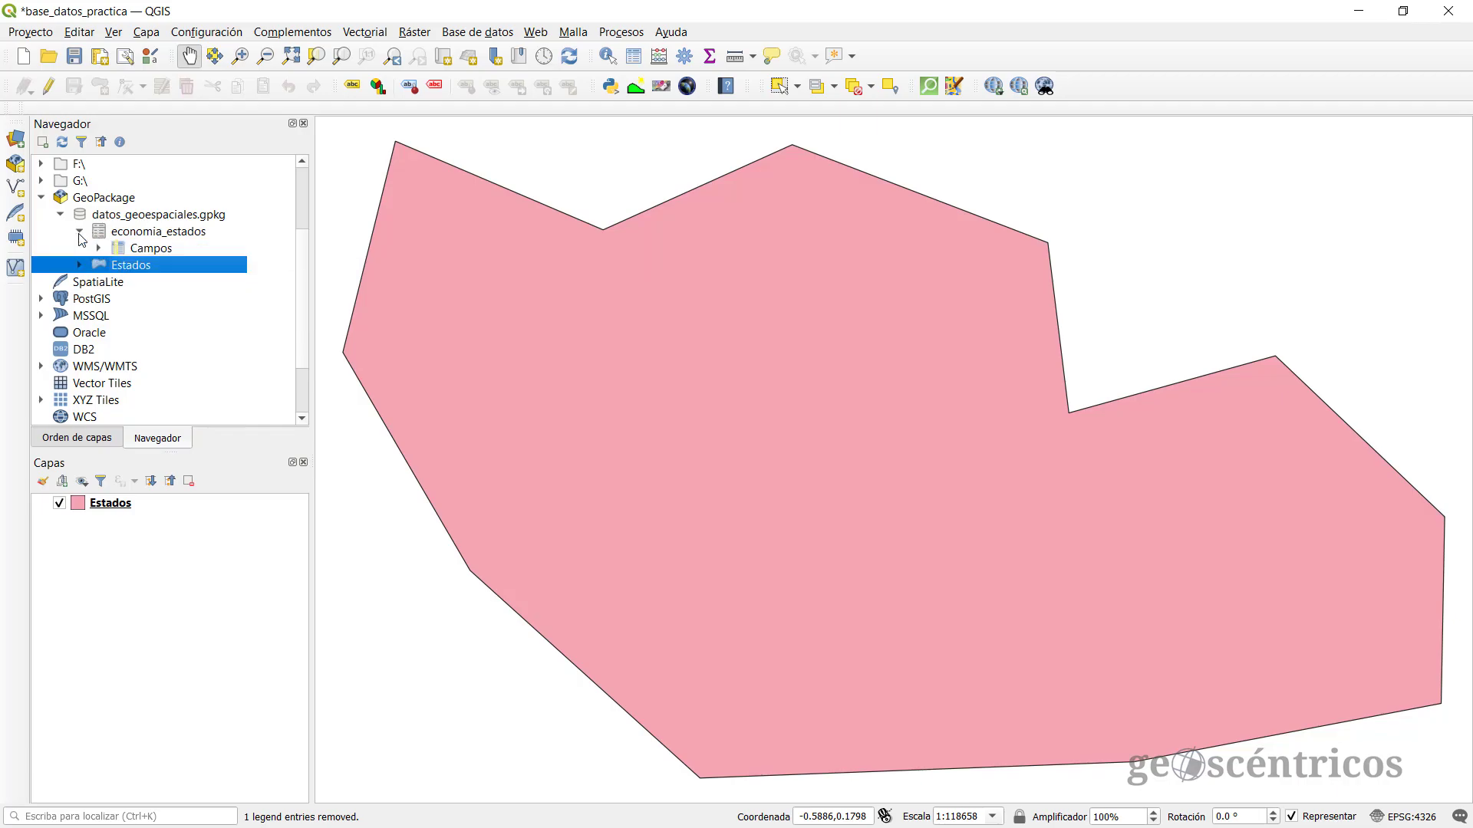
left_click(127, 249)
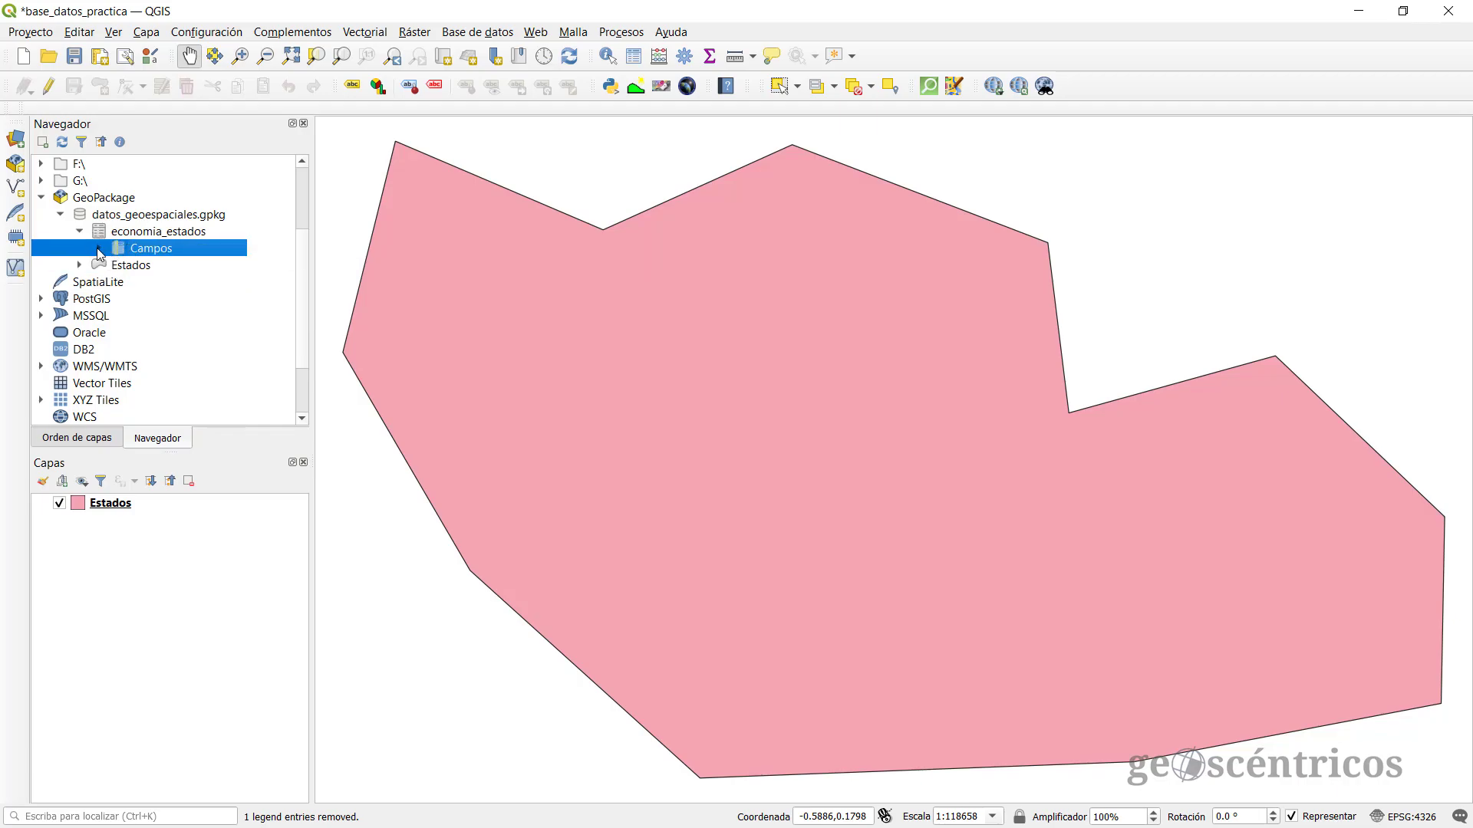
left_click(99, 248)
left_click(155, 266)
left_click(164, 297)
key("Left")
key("Left")
key("Left")
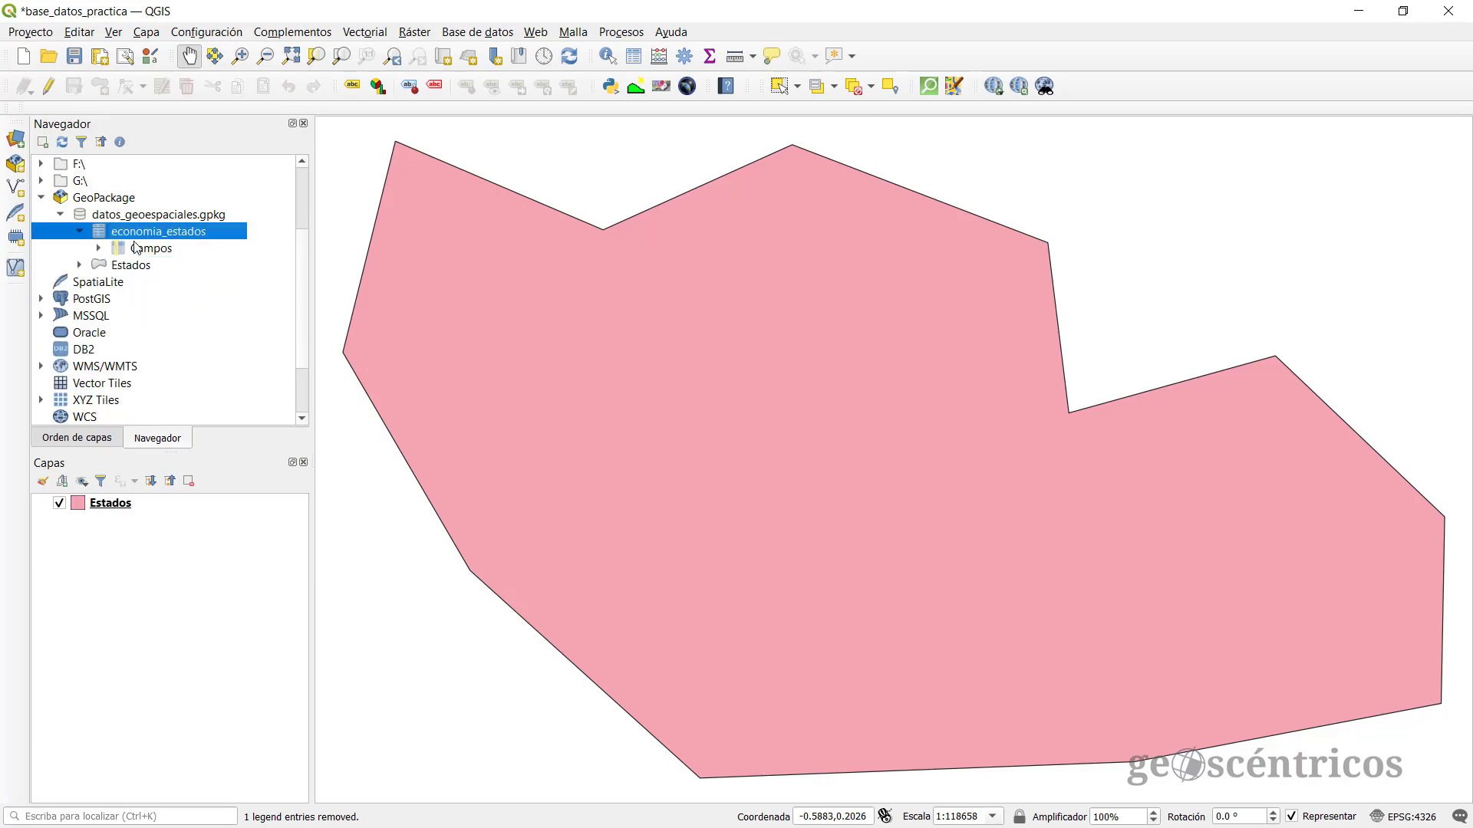
left_click(81, 232)
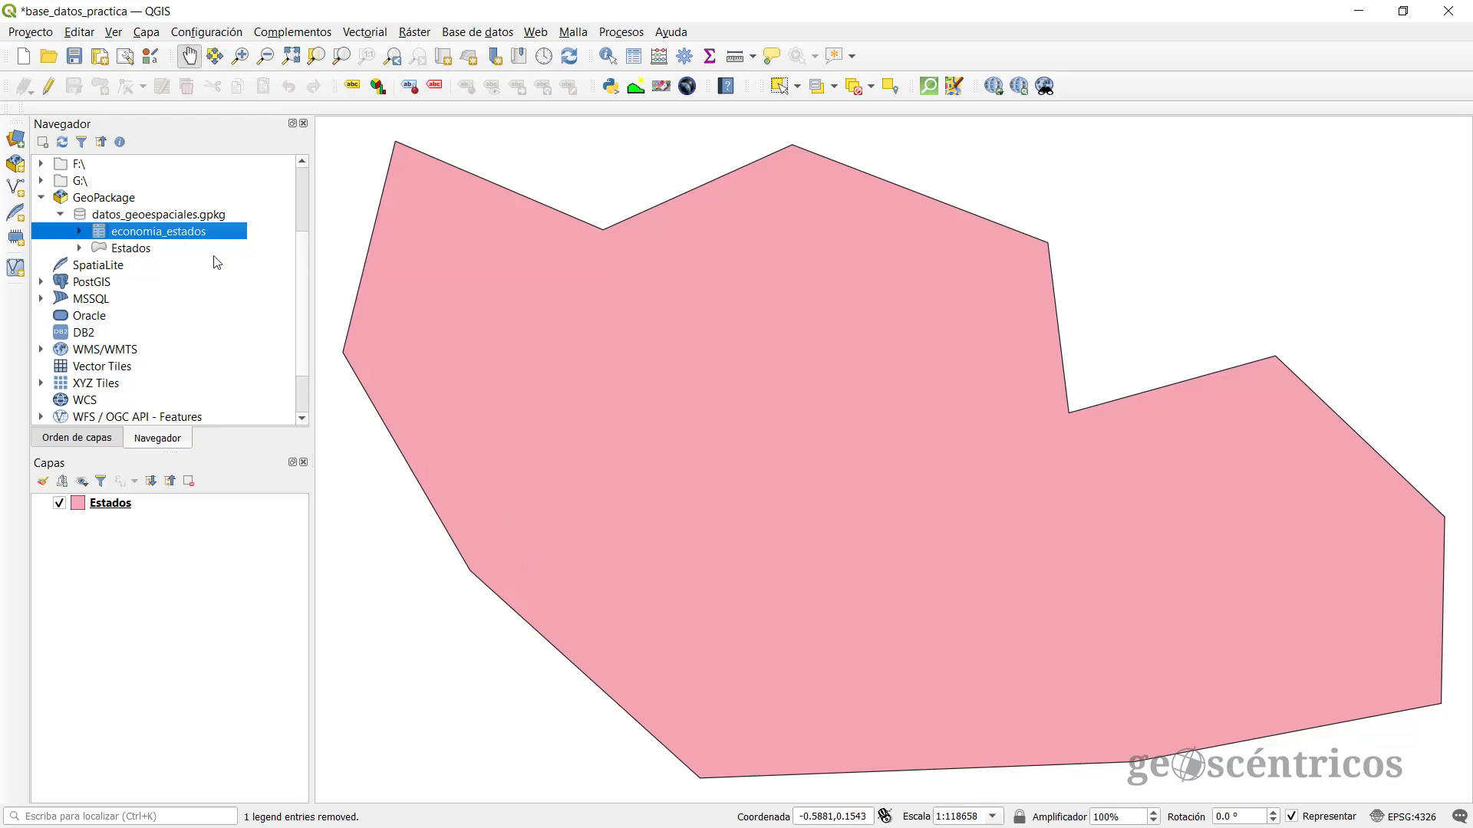
Step: Add the economia_estados table to the project as a layer and view its attribute table
double_click(186, 232)
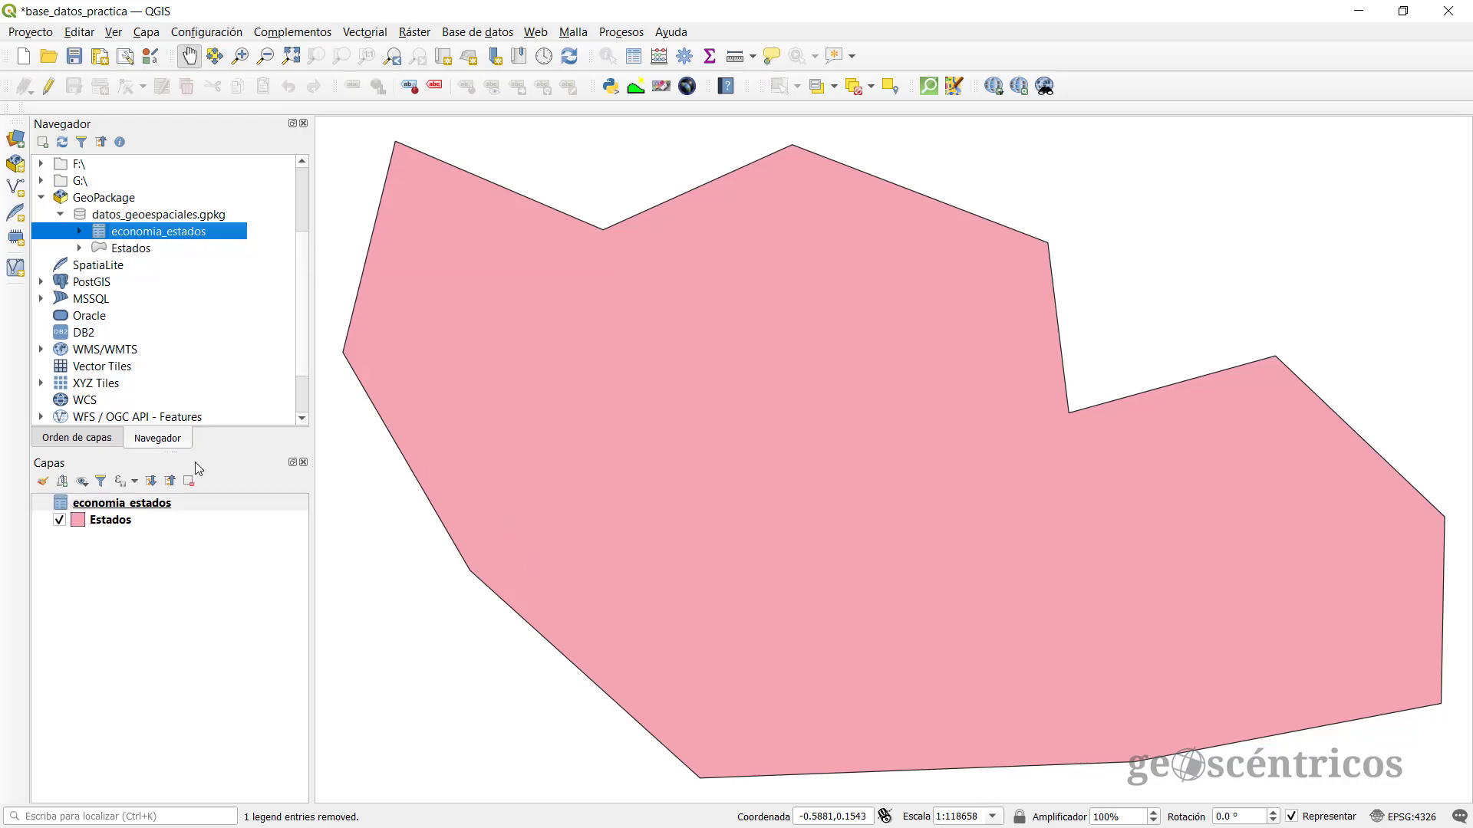
left_click(132, 522)
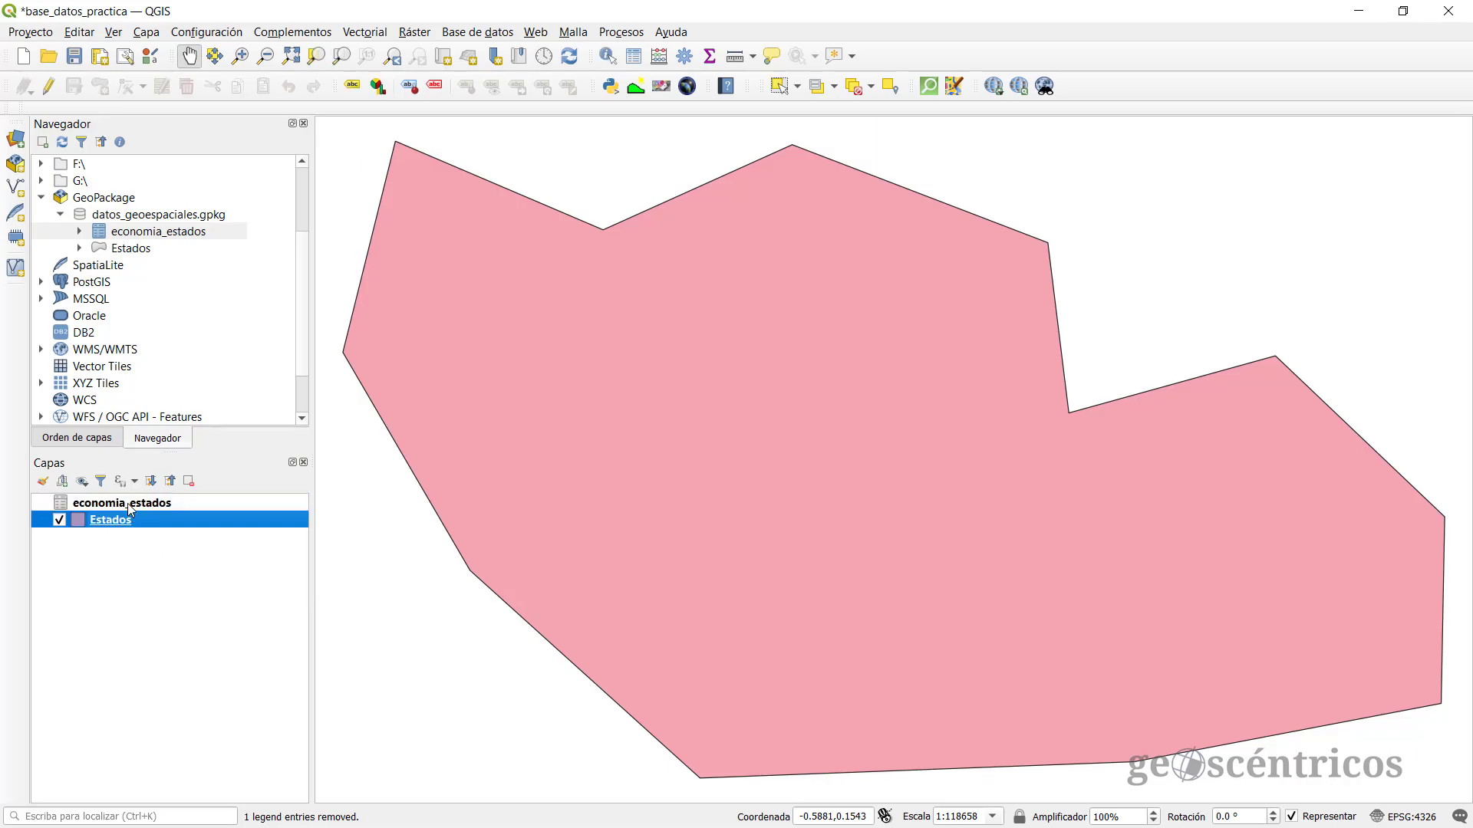
left_click(129, 504)
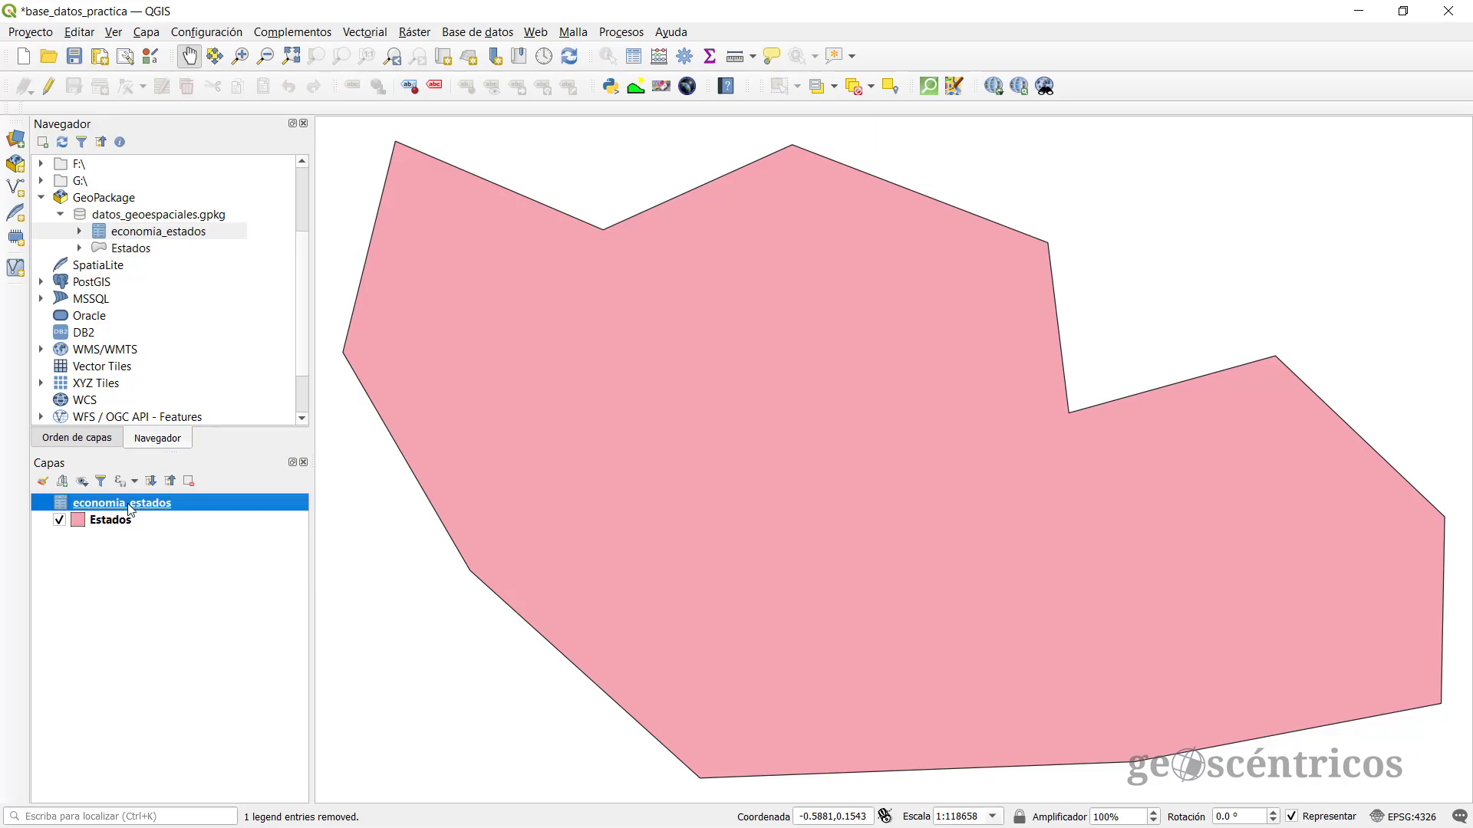
left_click(634, 56)
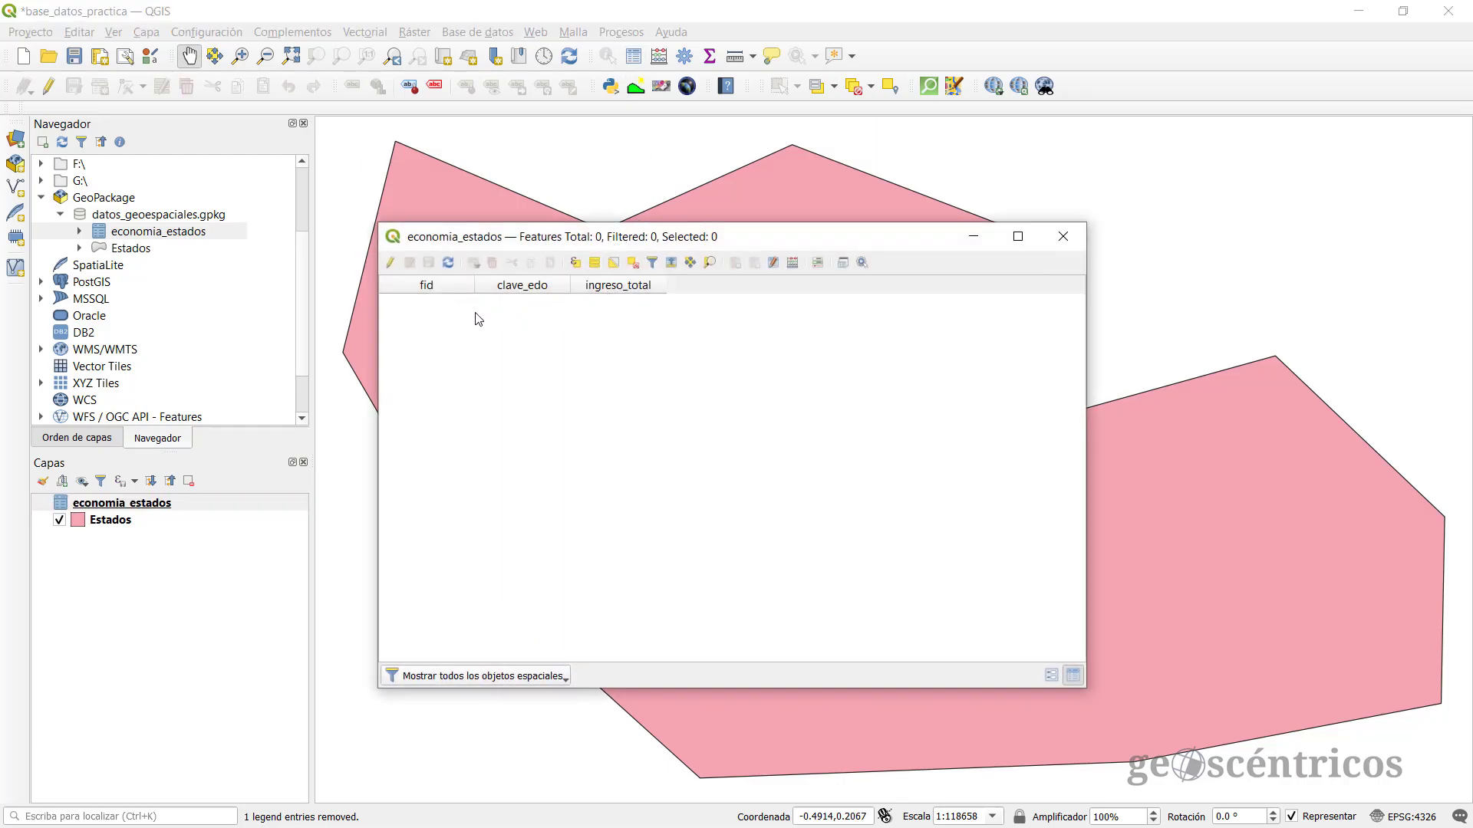
left_click(115, 520)
Step: Add a record to economia_estados with clave_edo 01 and ingreso_total 100000000, save it and end the layer's editing session
left_click(114, 505)
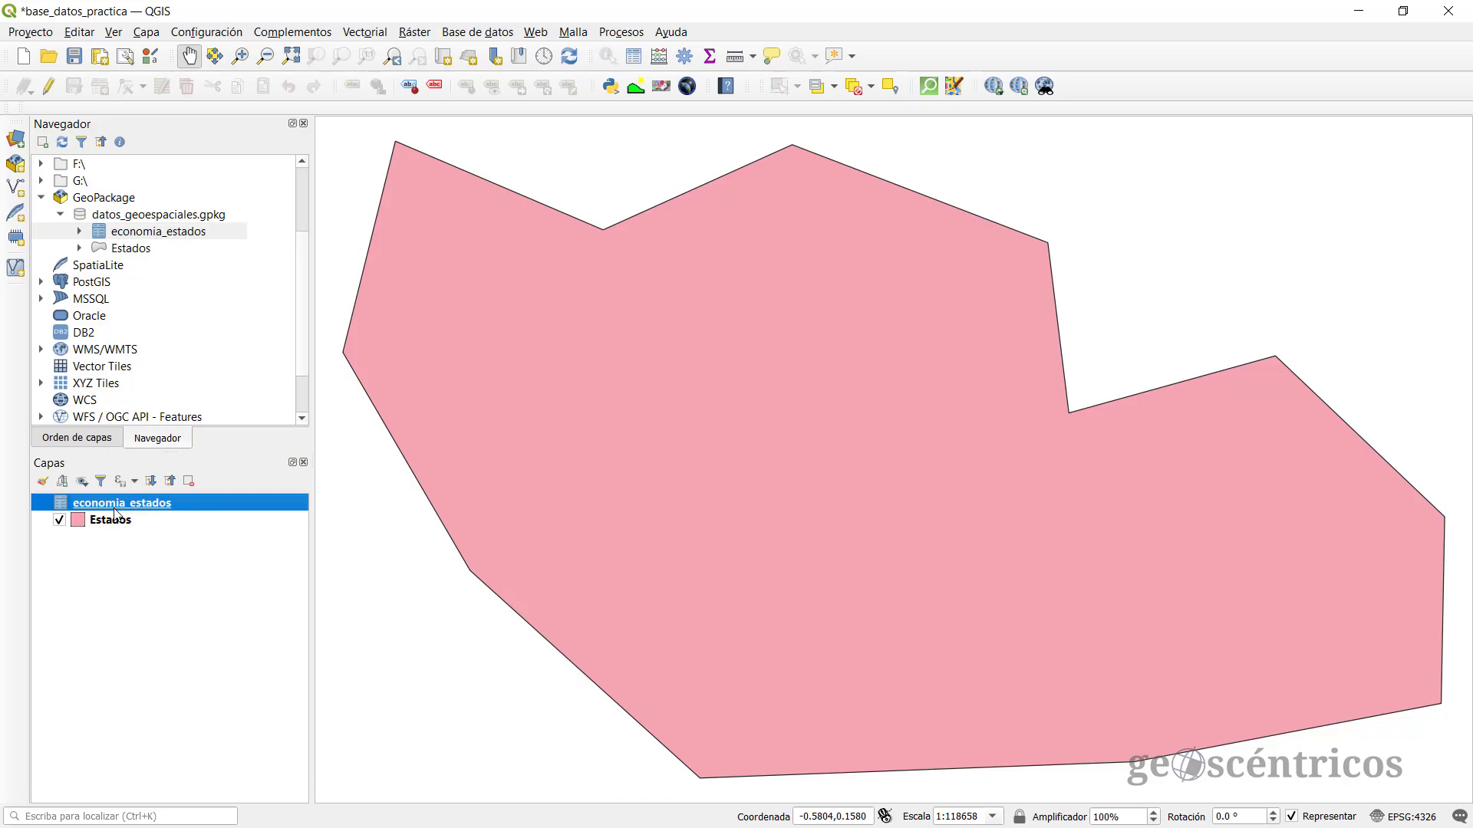
left_click(49, 87)
left_click(100, 86)
left_click(645, 443)
type("0")
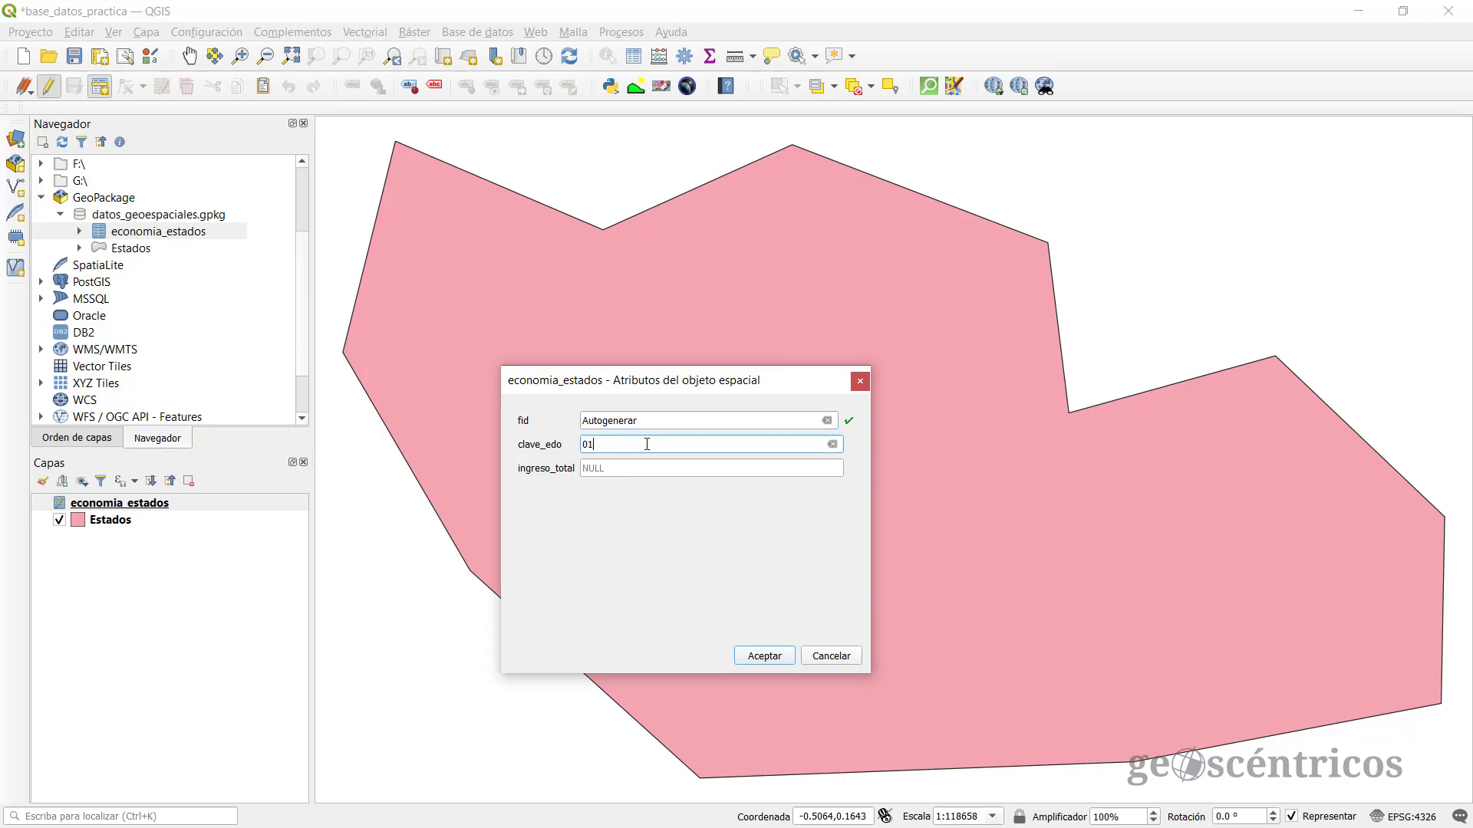
type("1")
left_click(627, 474)
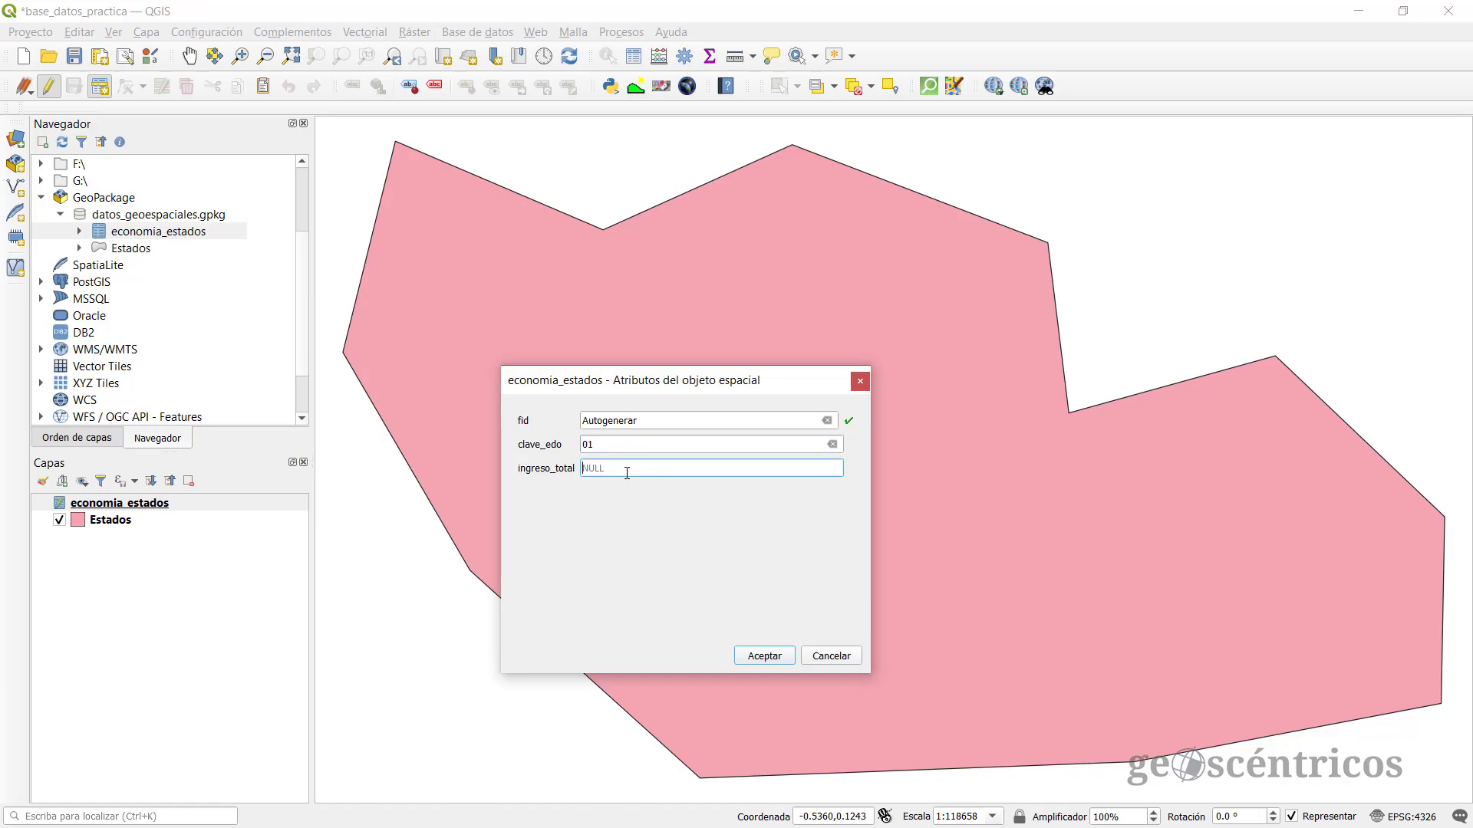
type("100000000")
left_click(786, 657)
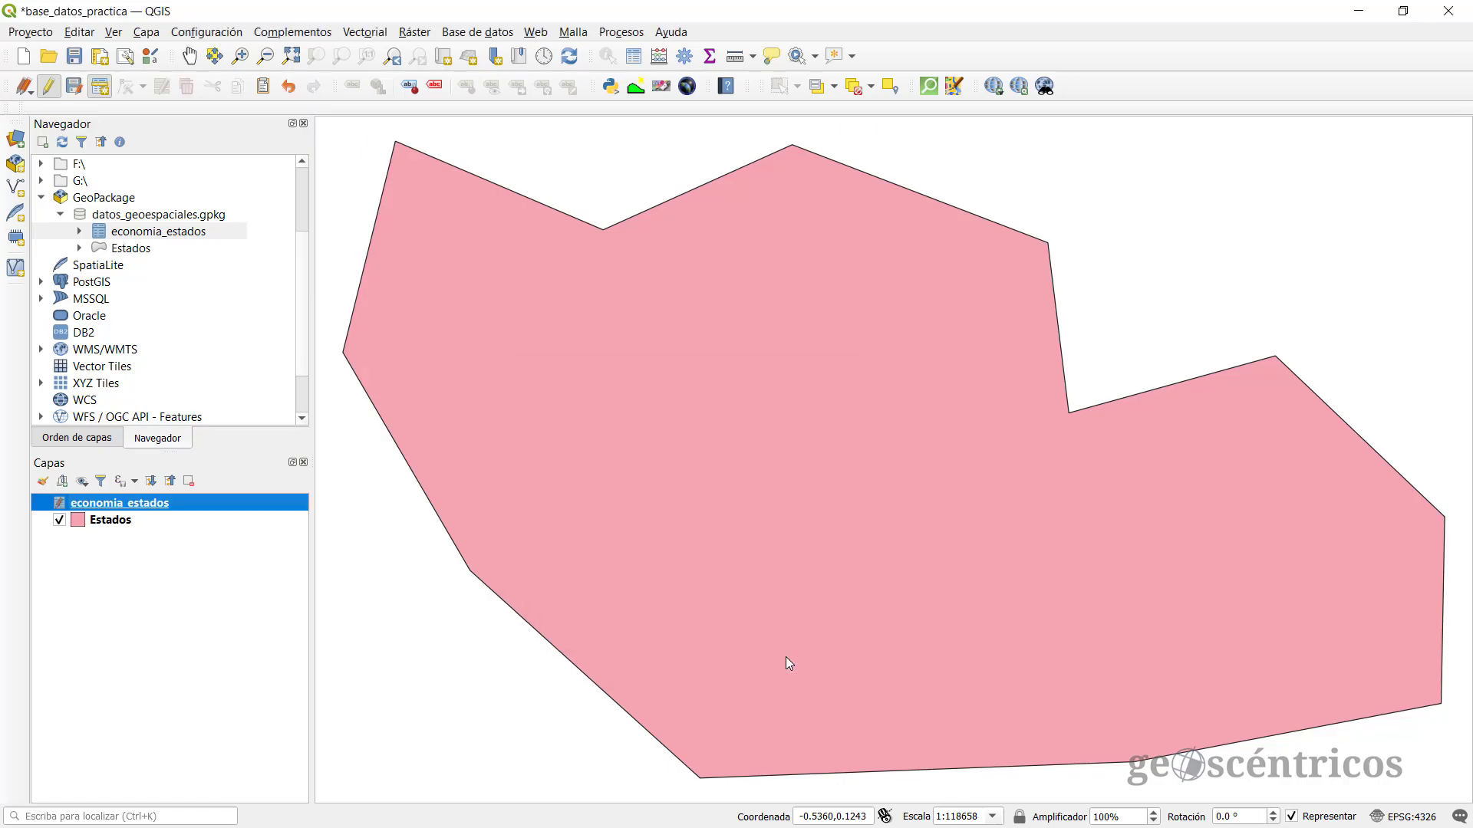
left_click(74, 86)
left_click(49, 87)
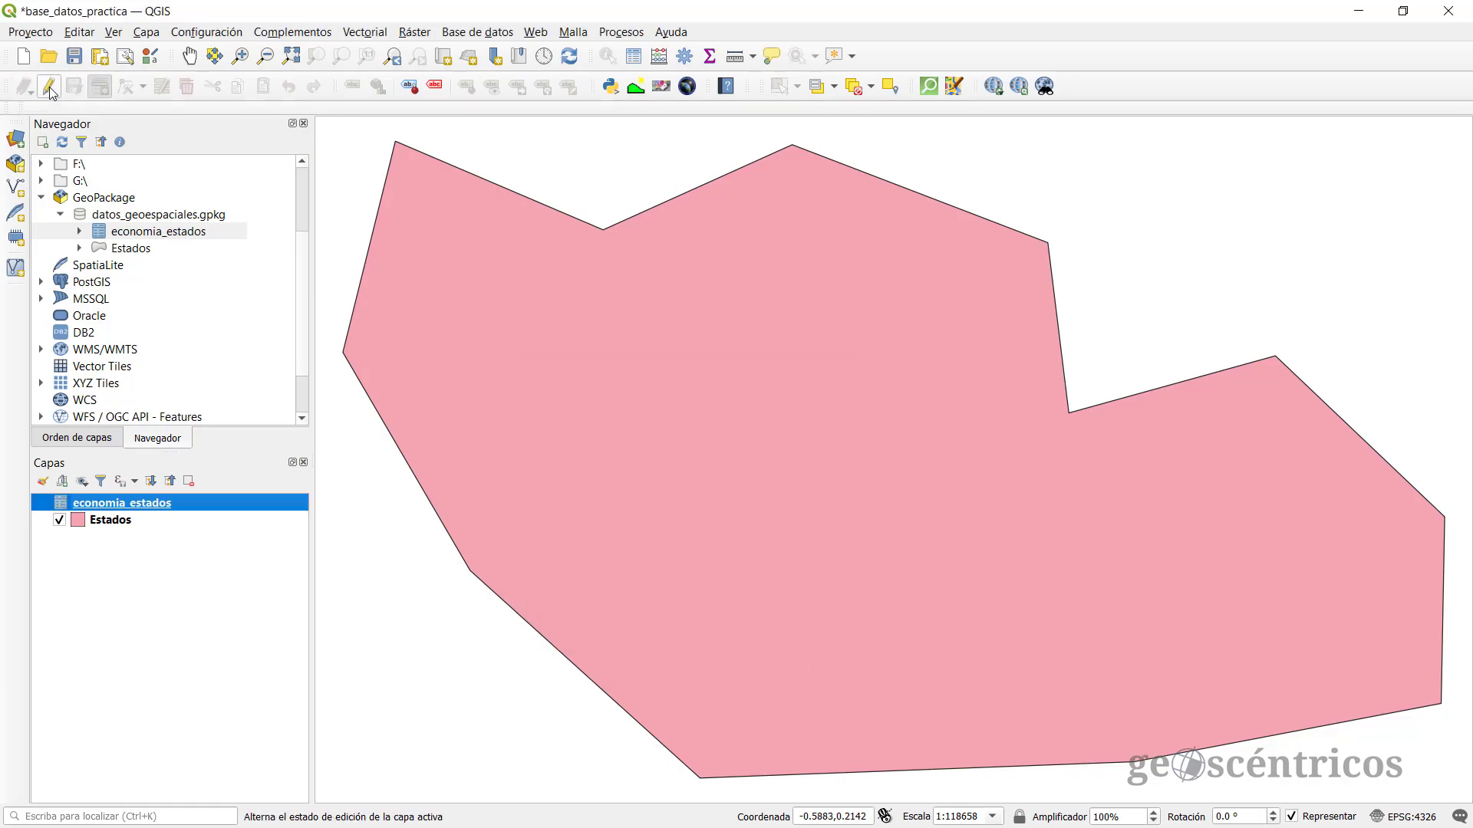
Step: Open the economia_estados attribute table to check the record and widen the ingreso_total column
left_click(634, 57)
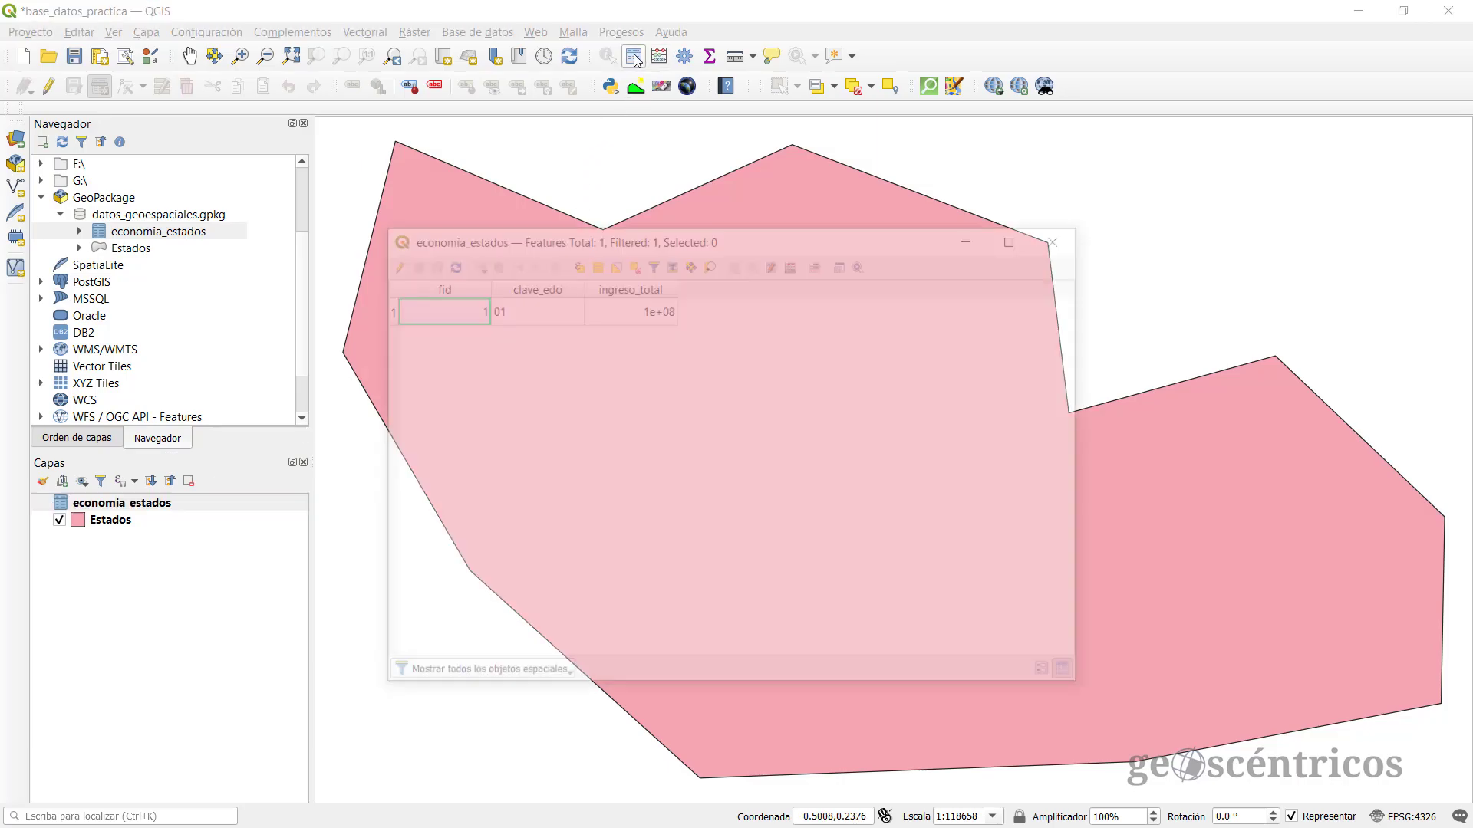
left_click(500, 315)
left_click(609, 307)
left_click_drag(676, 285, 725, 287)
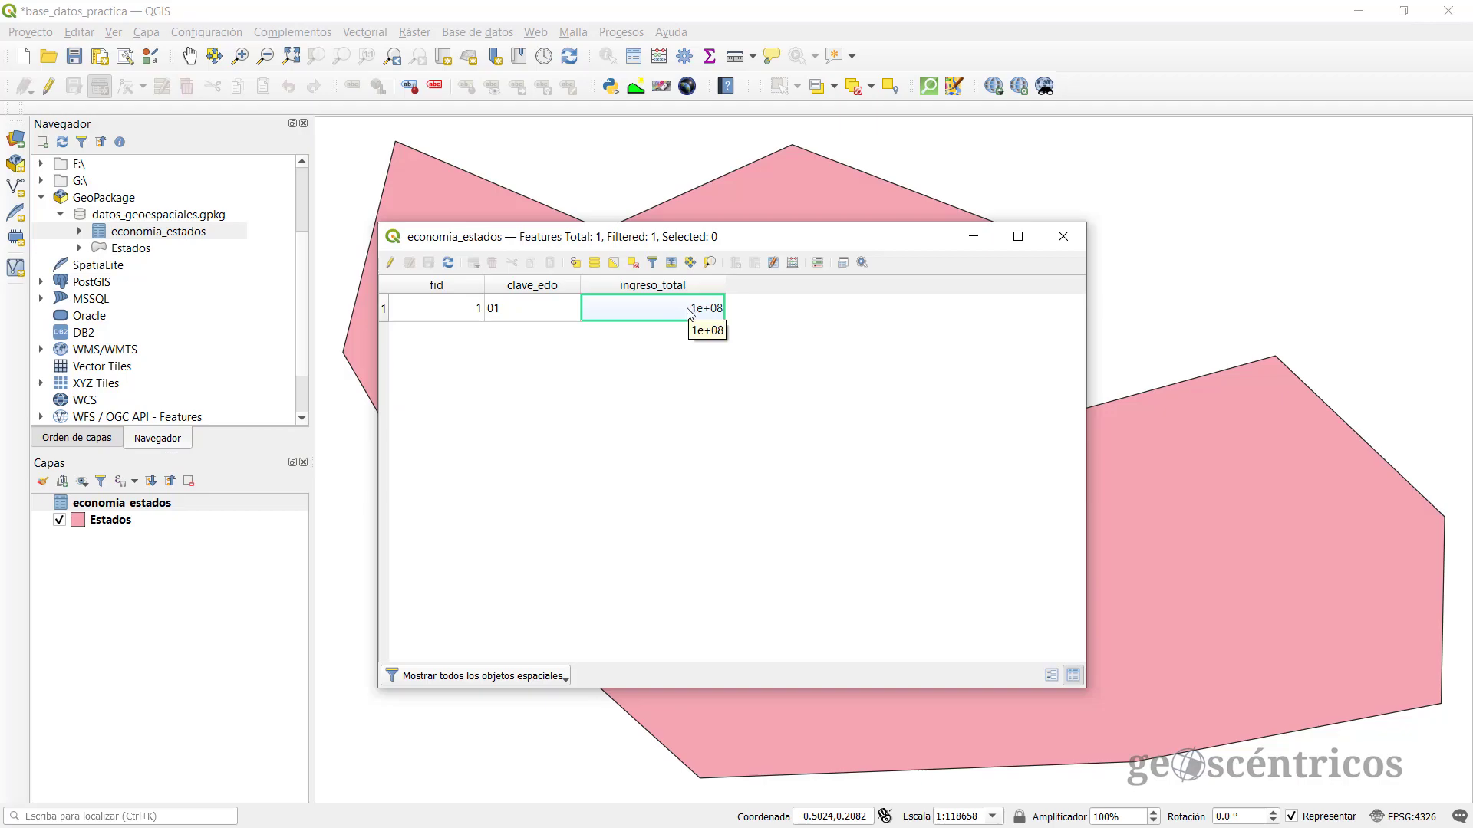
Step: Check the clave_edo value of the economia_estados record and close the attribute table
left_click(575, 315)
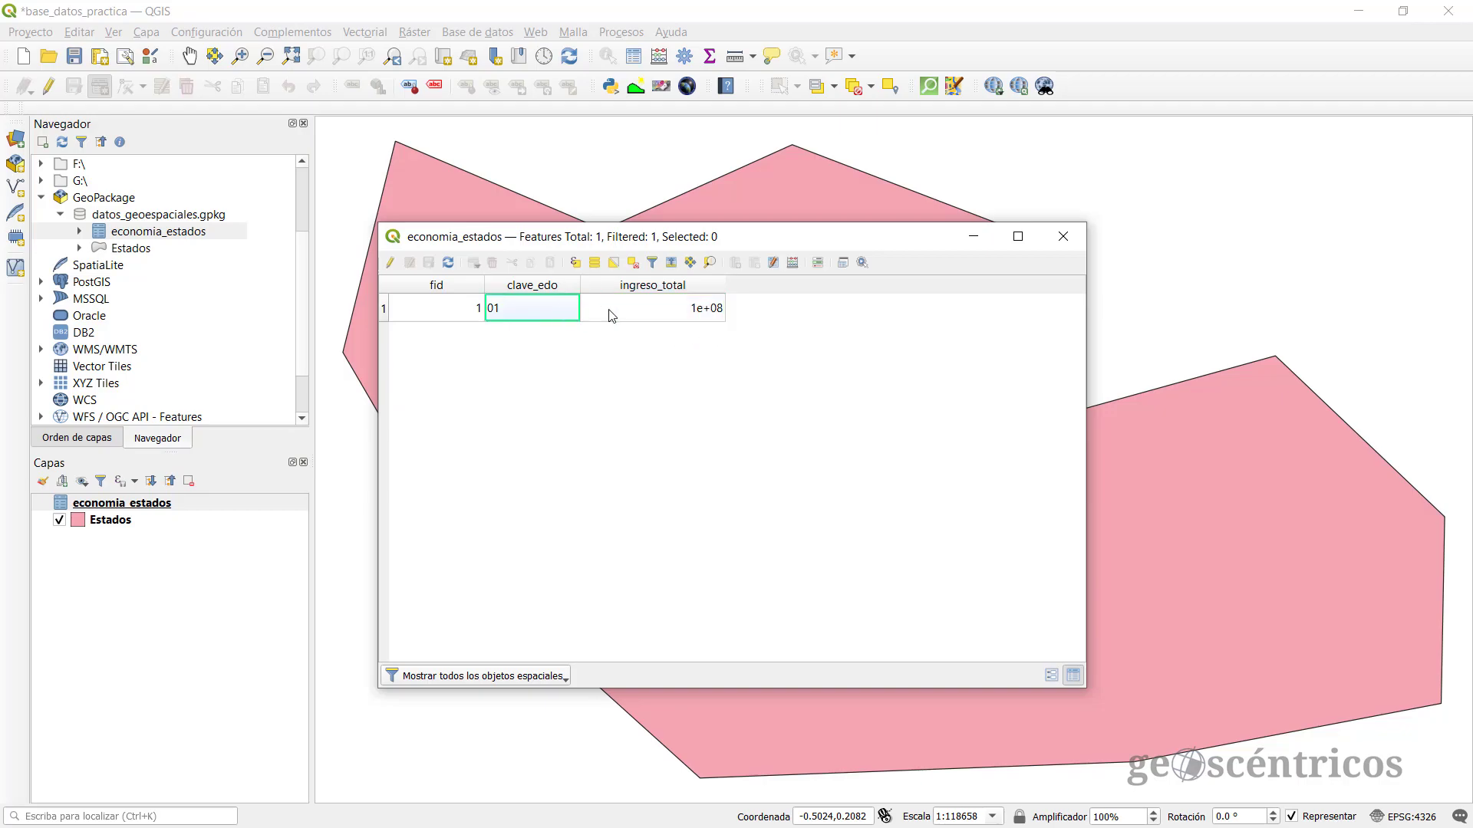
left_click(1059, 237)
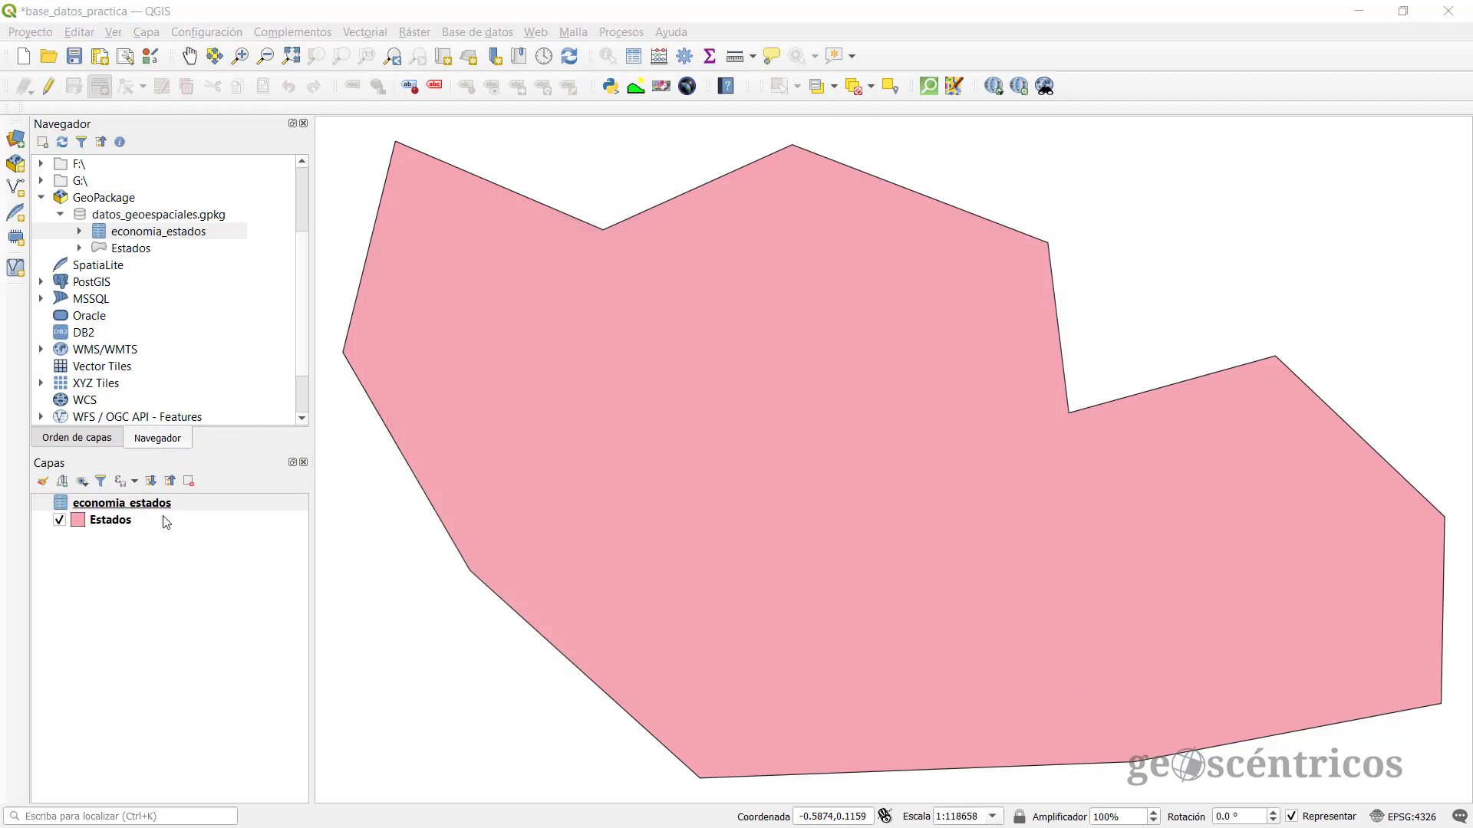
Step: Examine the Estados layer and the economia_estados table in the project's layer list and inside the datos_geoespaciales.gpkg GeoPackage
left_click(159, 521)
left_click(156, 506)
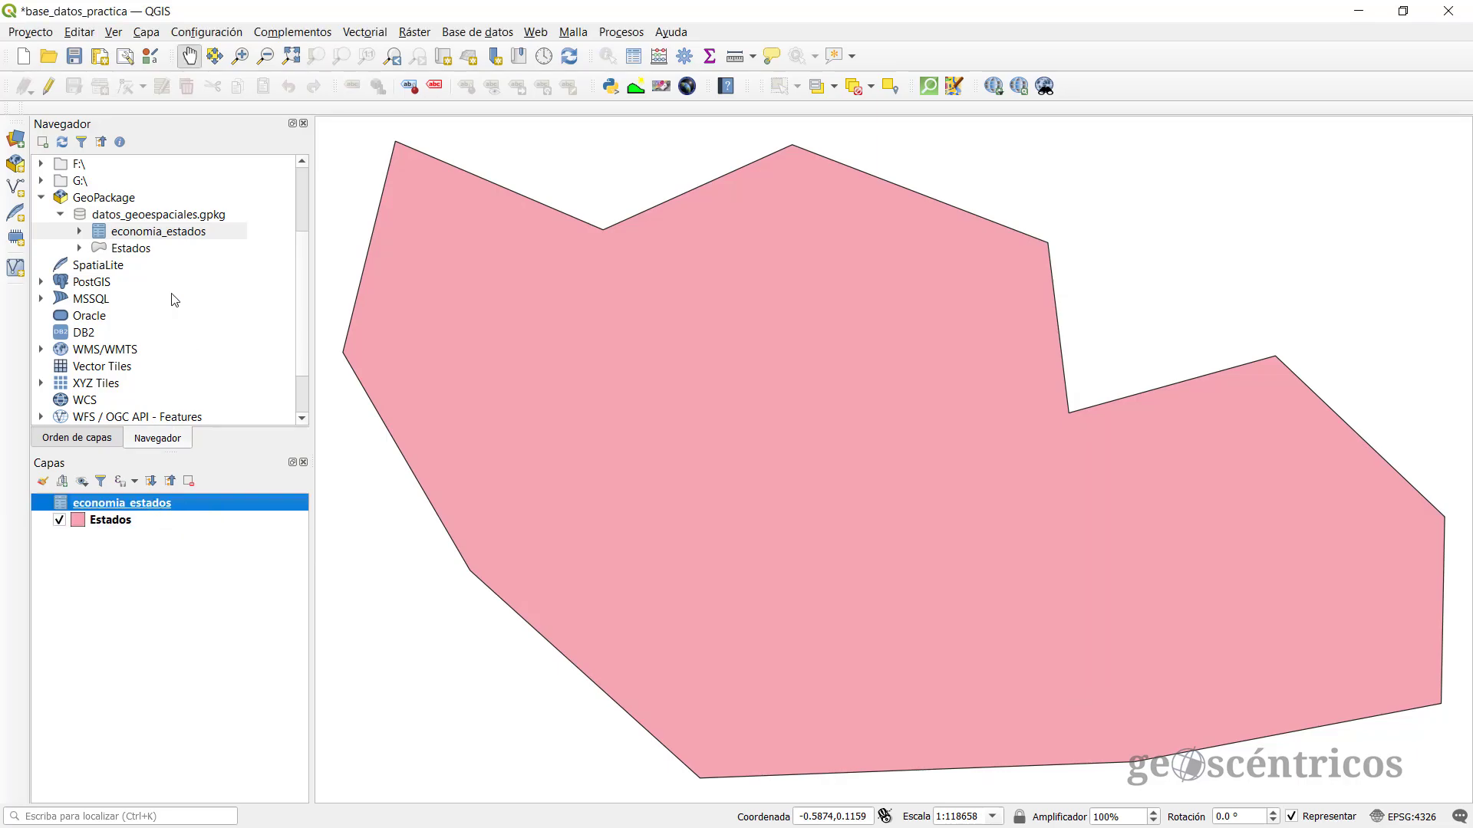
left_click(163, 218)
left_click(162, 233)
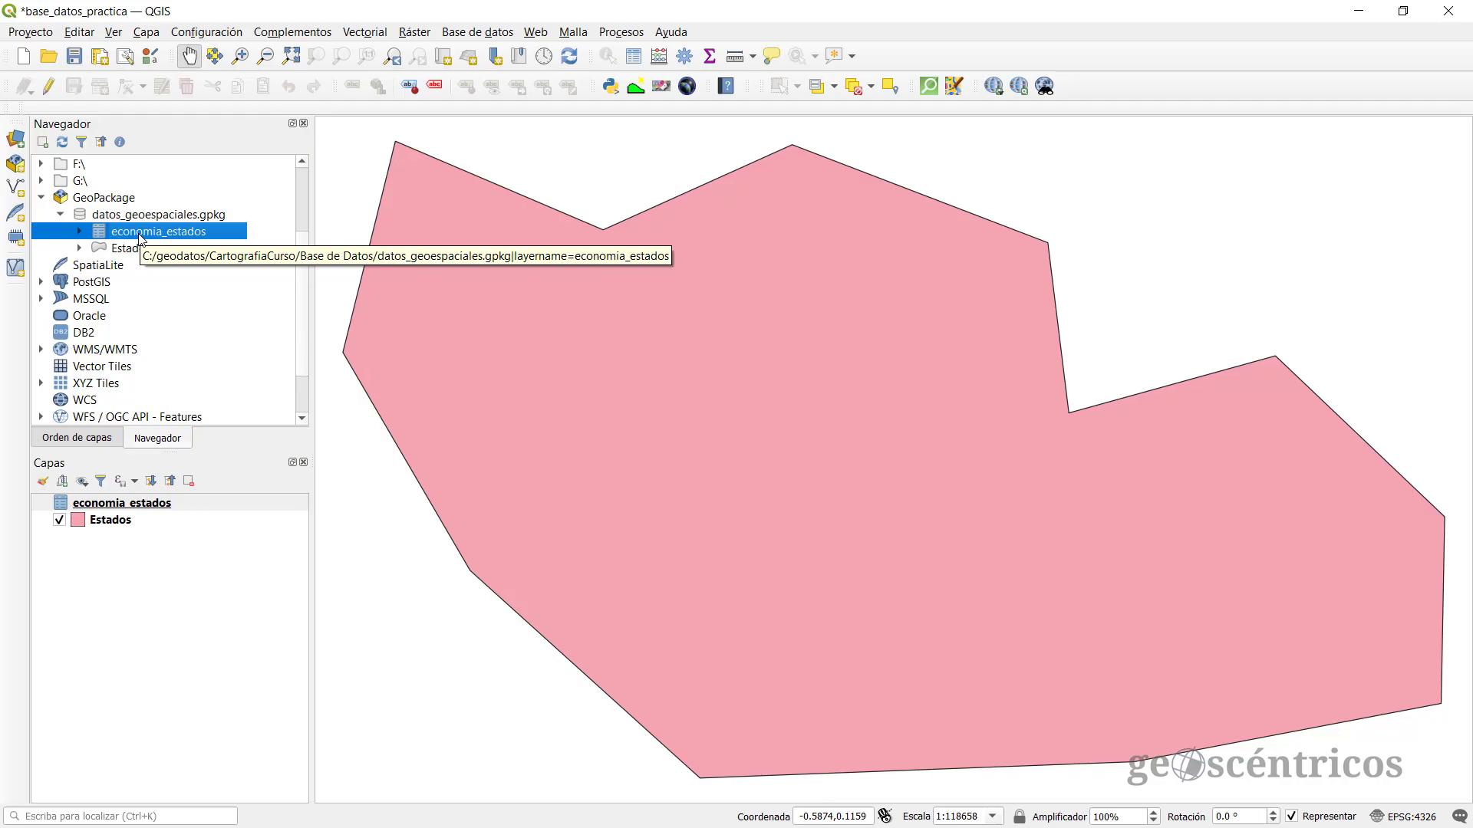
left_click(148, 250)
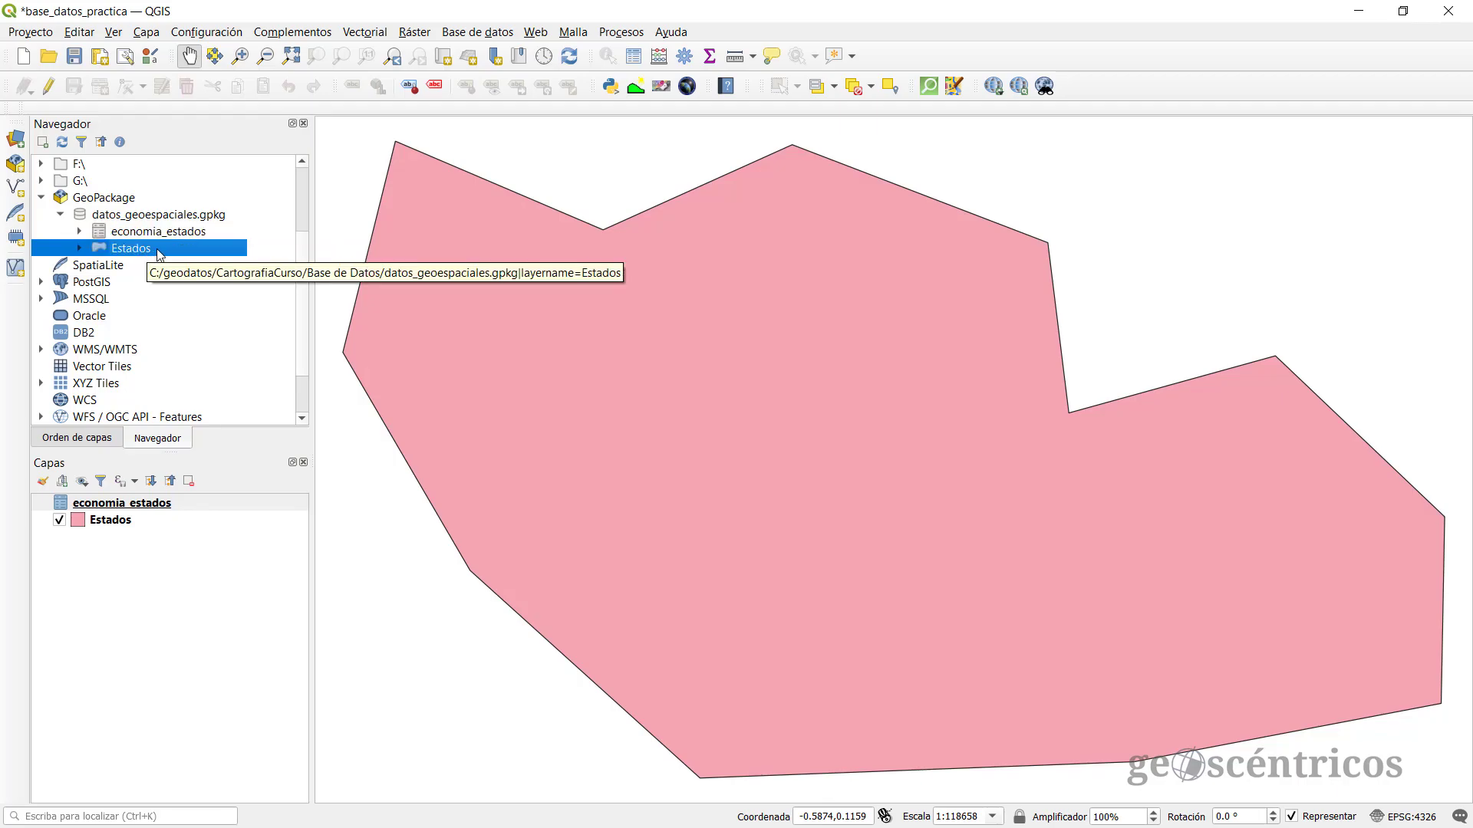
left_click(167, 232)
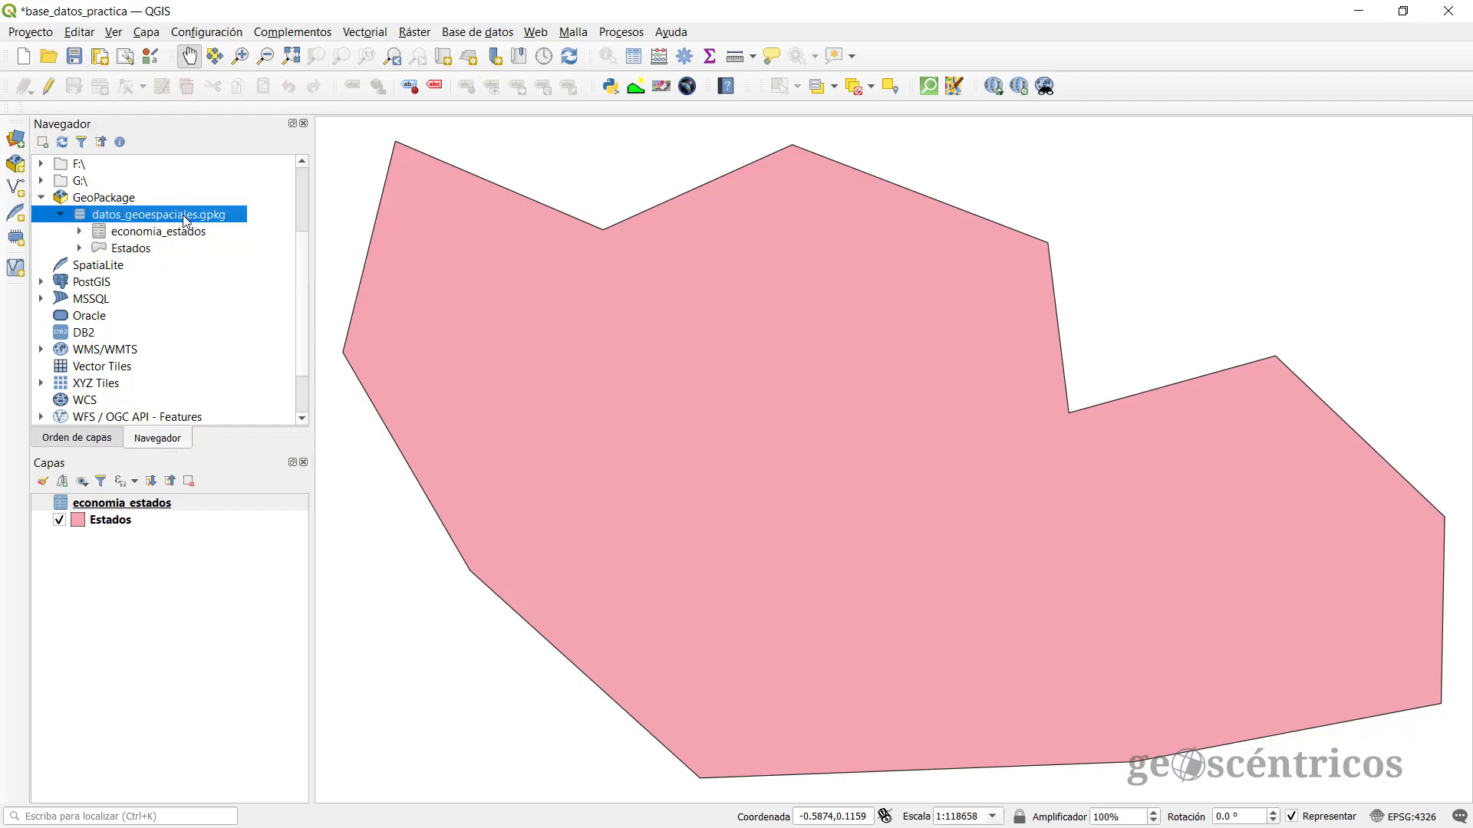
left_click(182, 250)
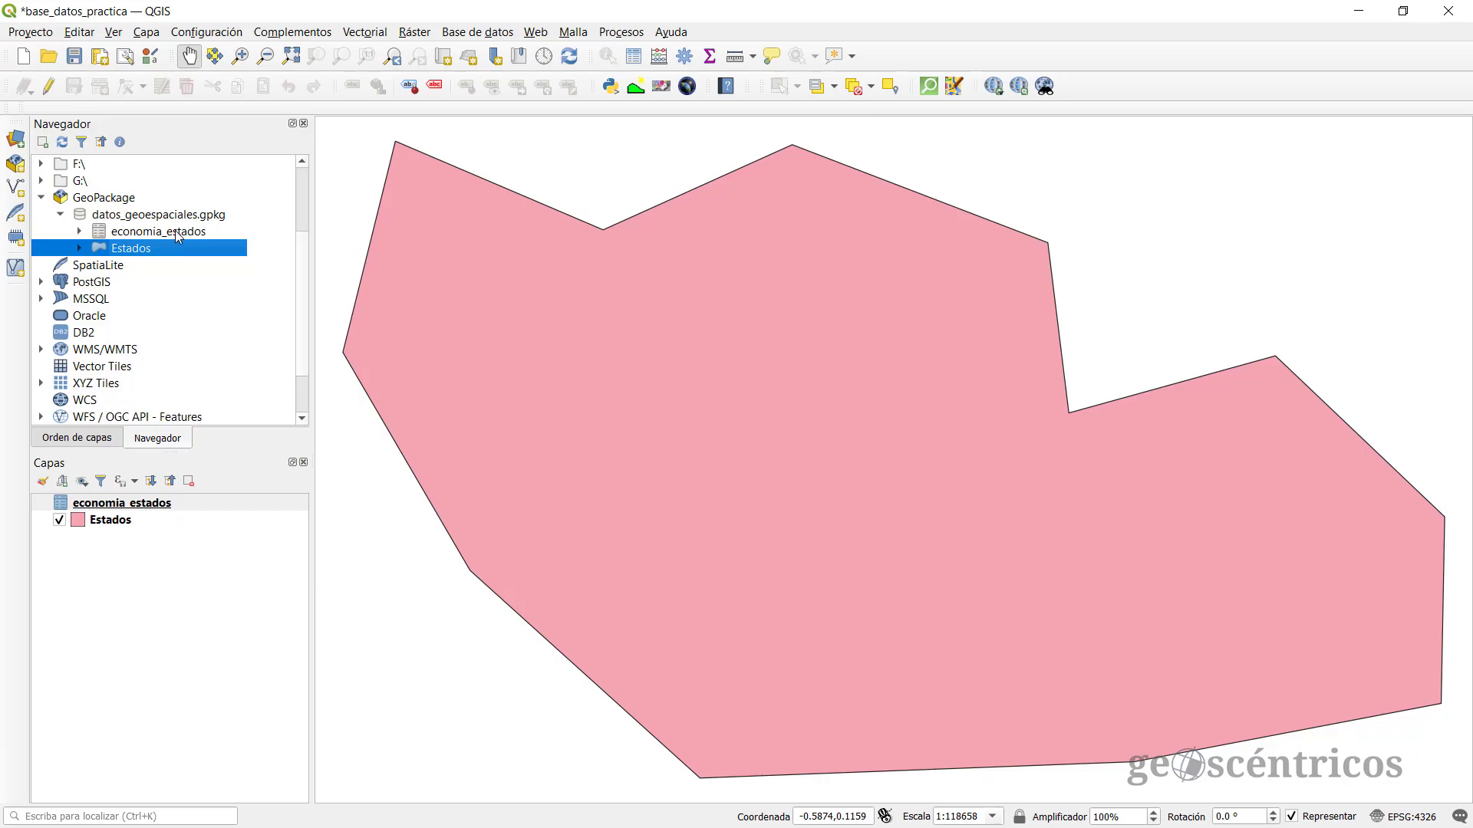
left_click(193, 231)
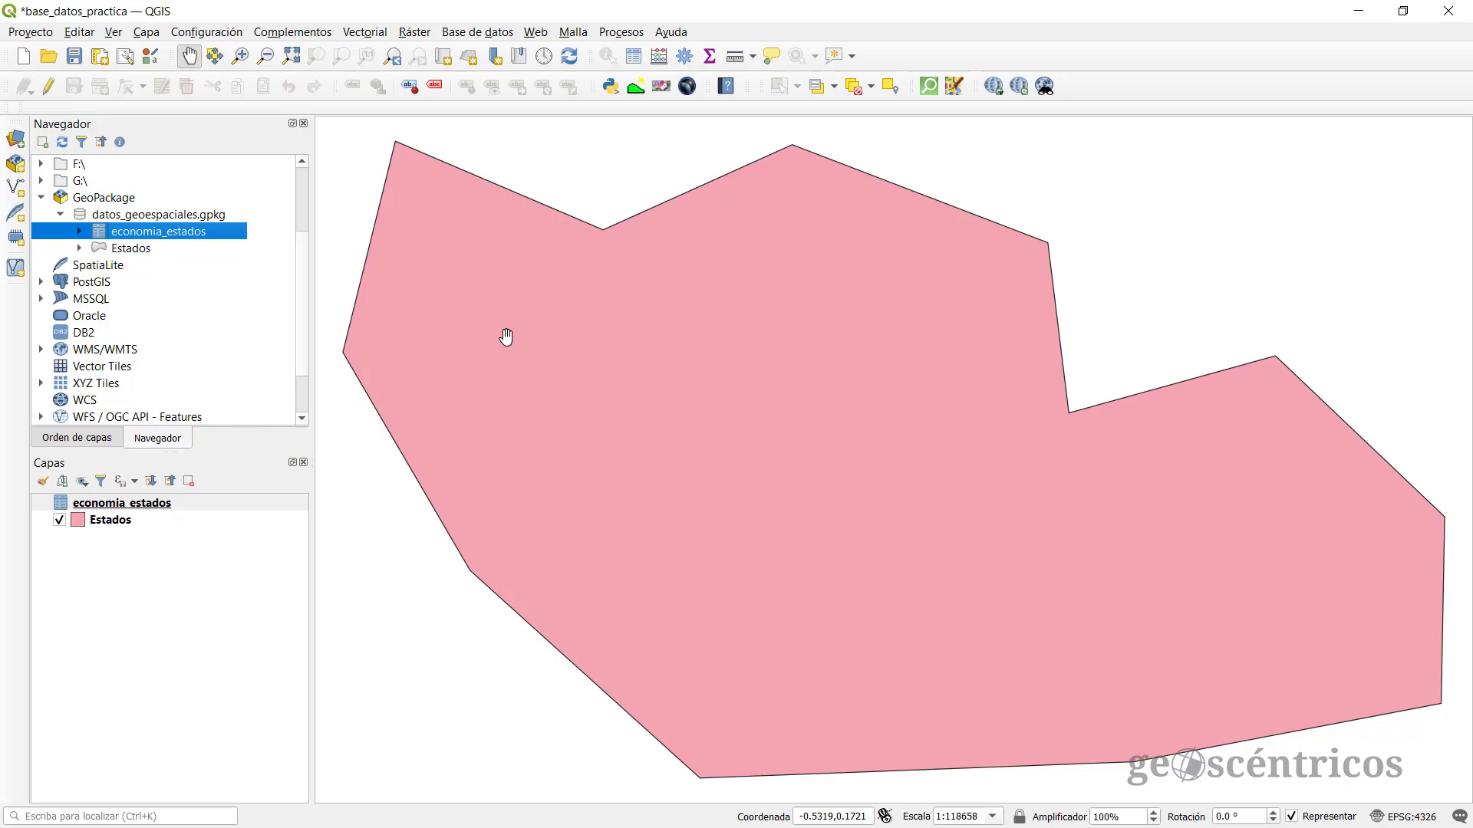
left_click(164, 247)
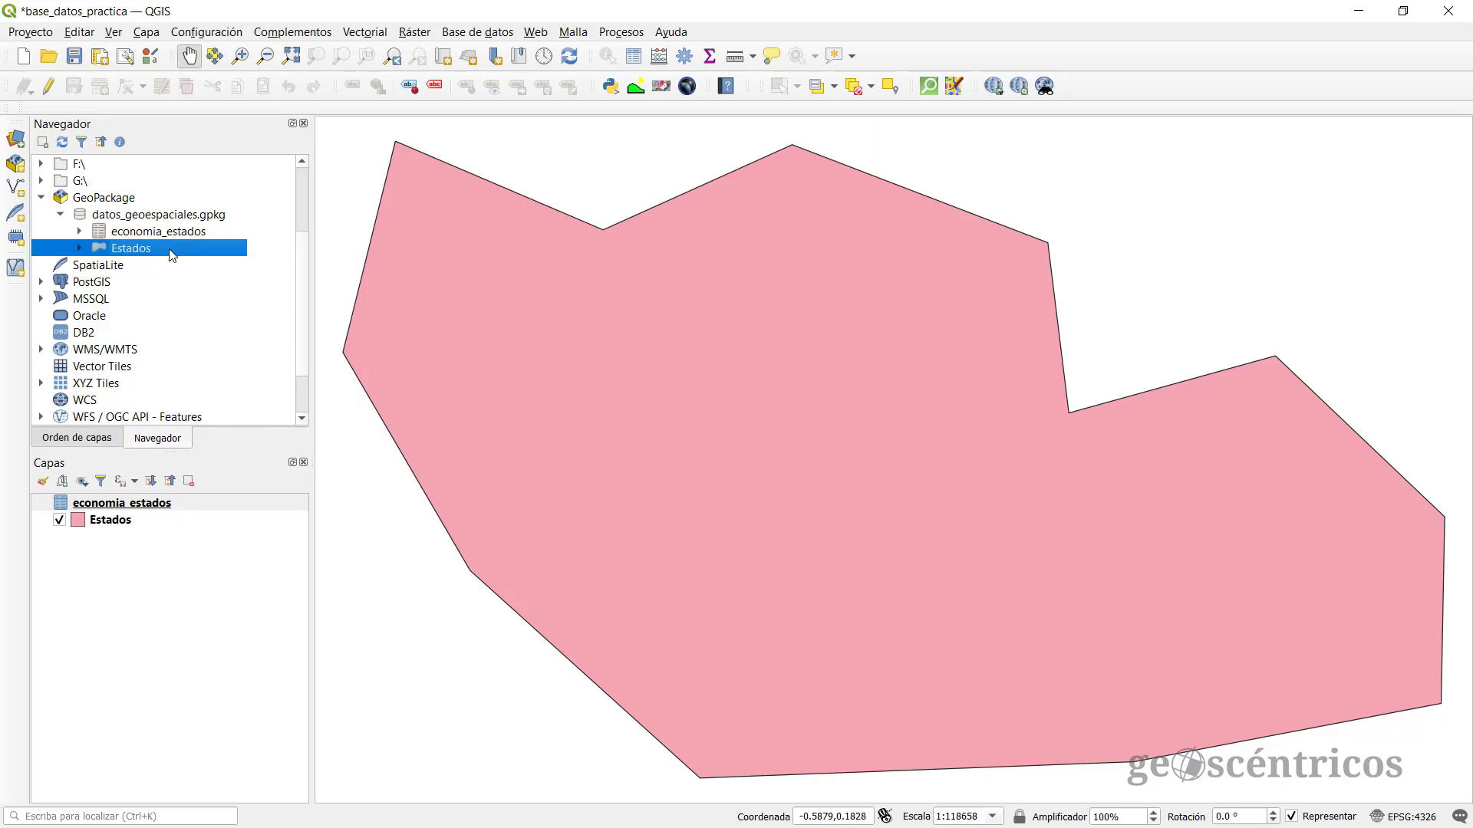
left_click(163, 232)
left_click(163, 248)
left_click(161, 234)
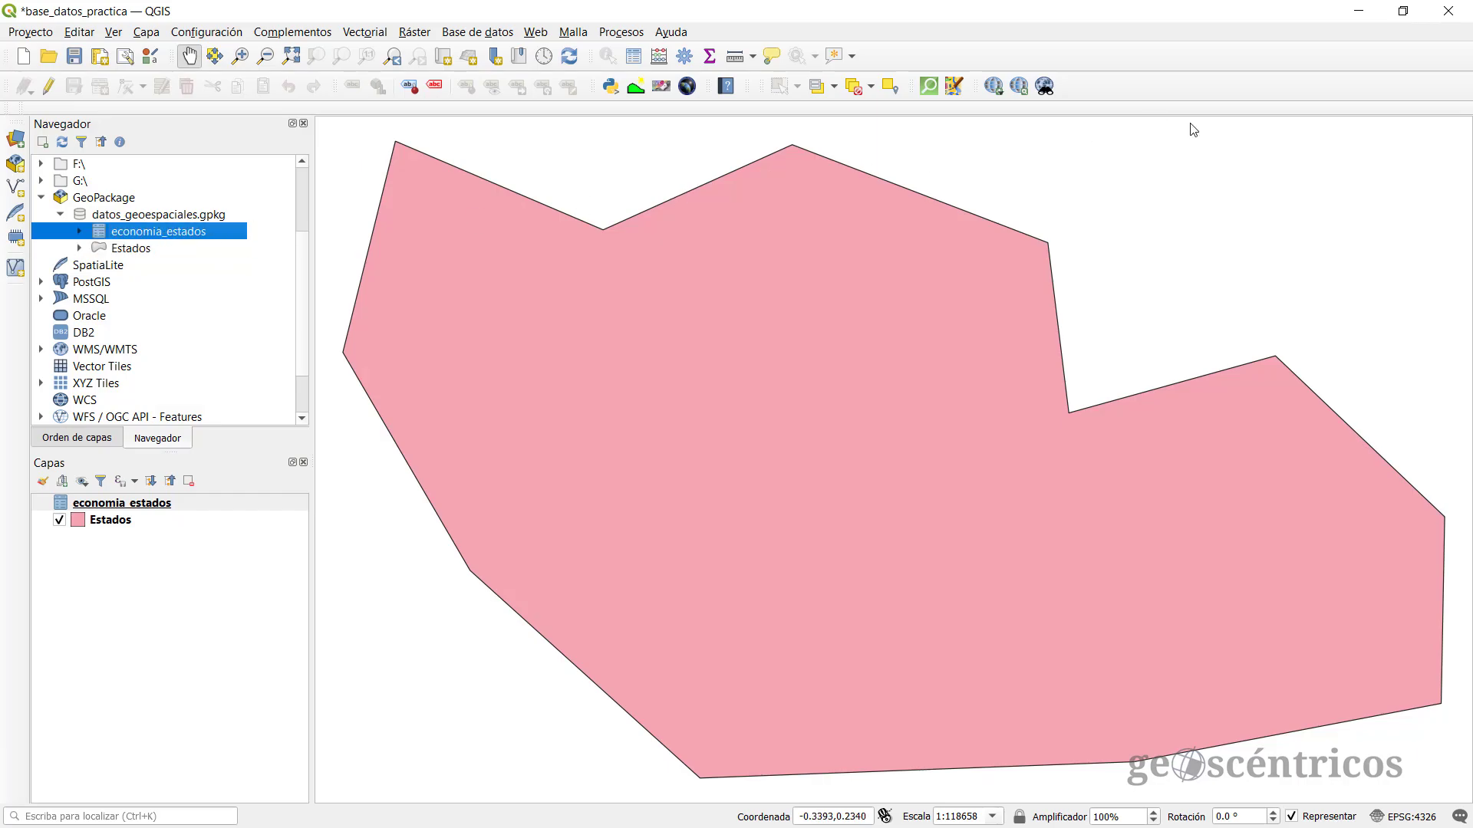